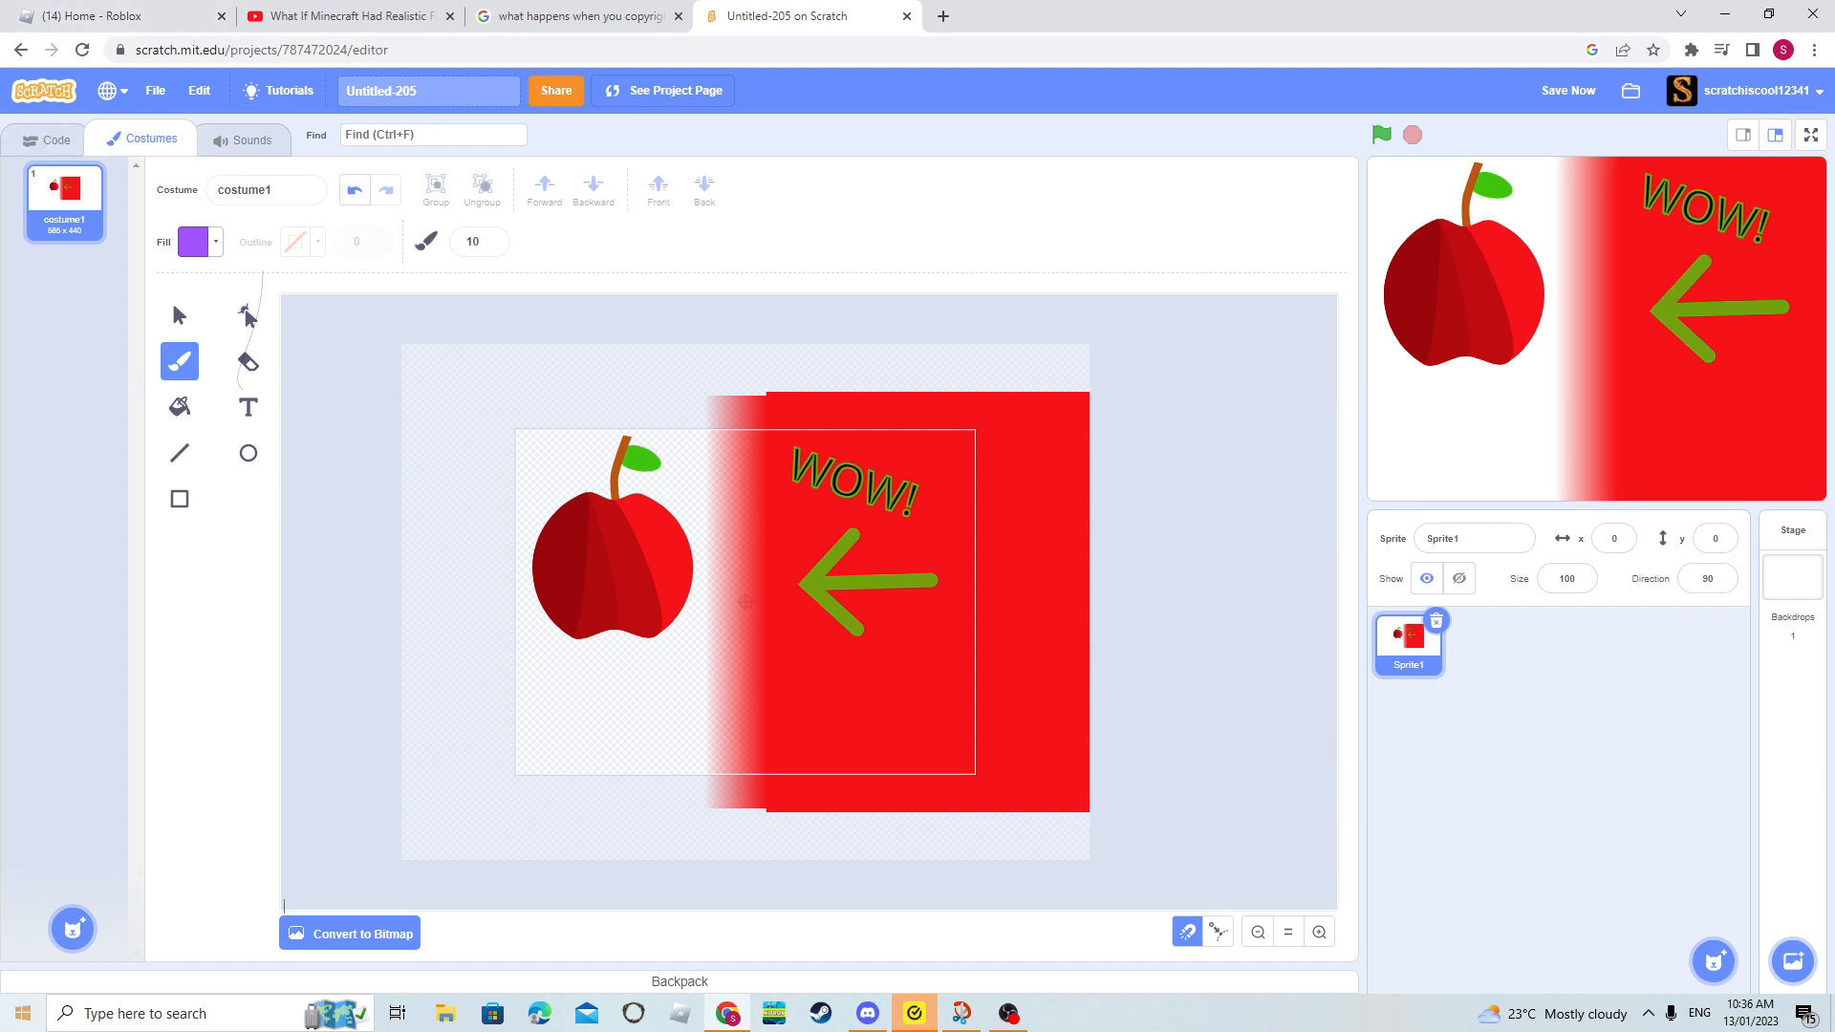
- Add a new blank costume to the sprite and draw a purple rectangle without outline in it
click(72, 863)
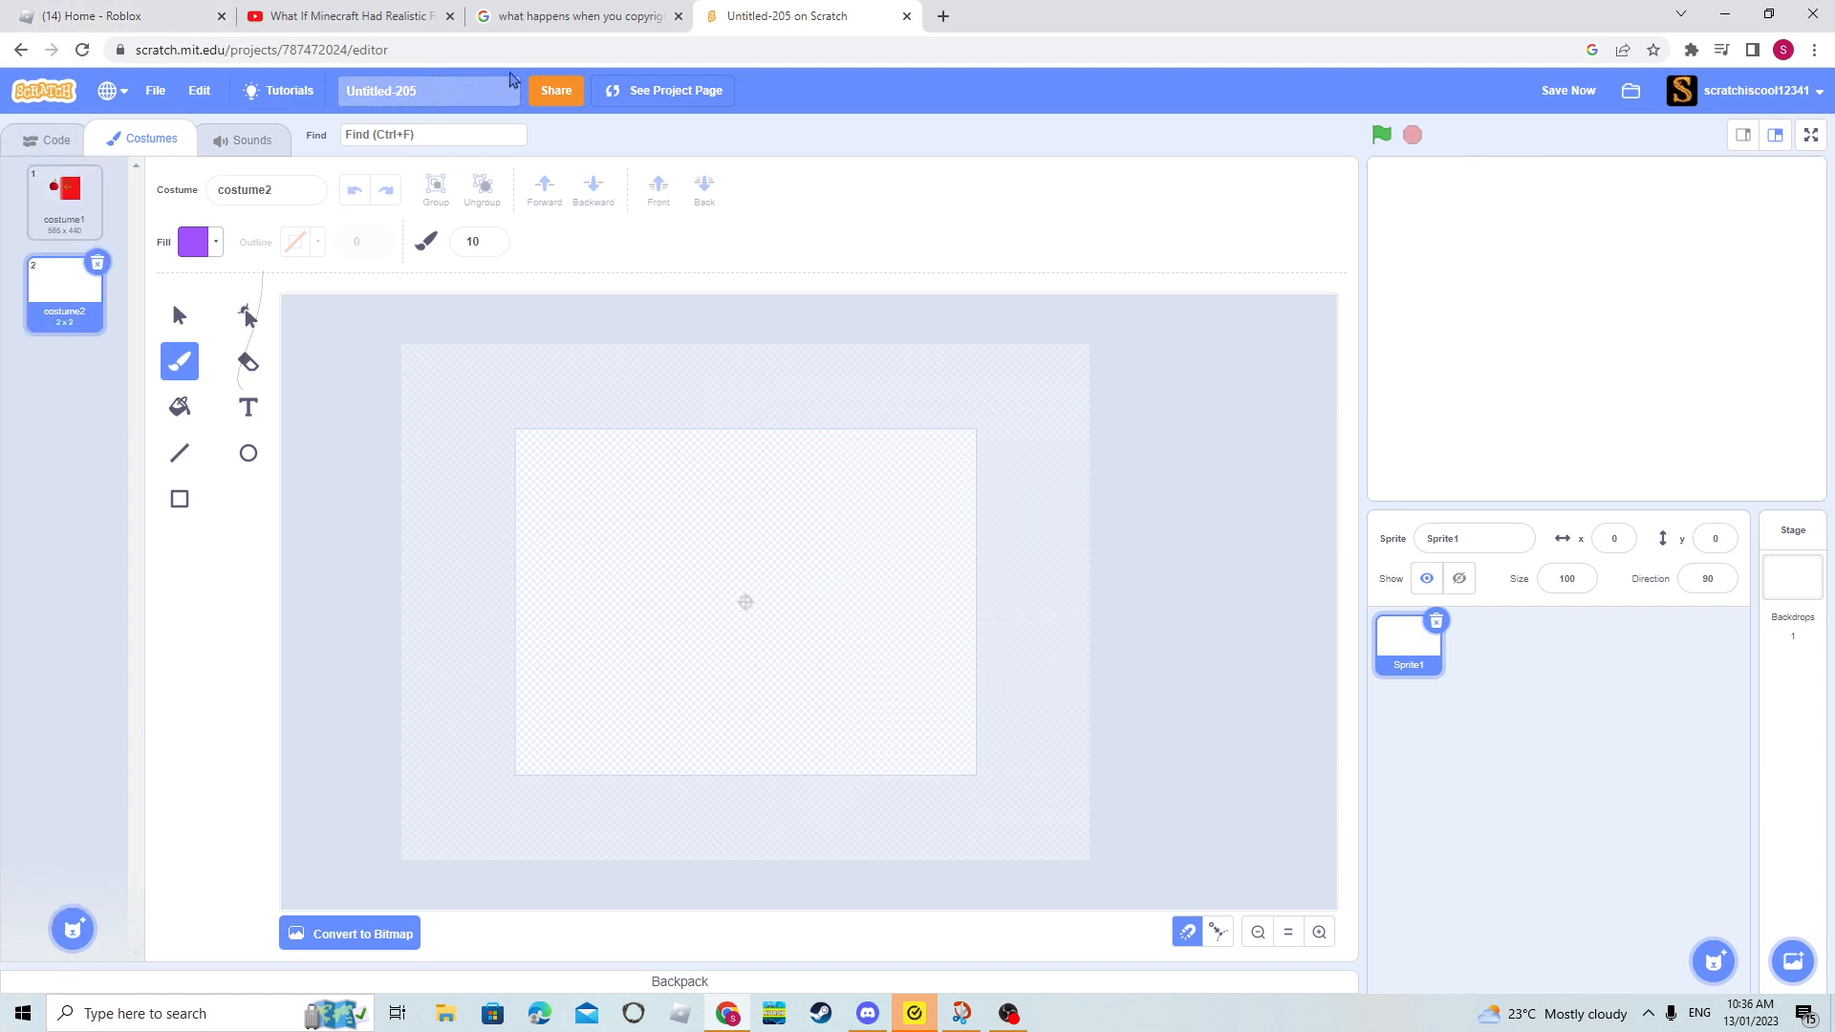
click(179, 316)
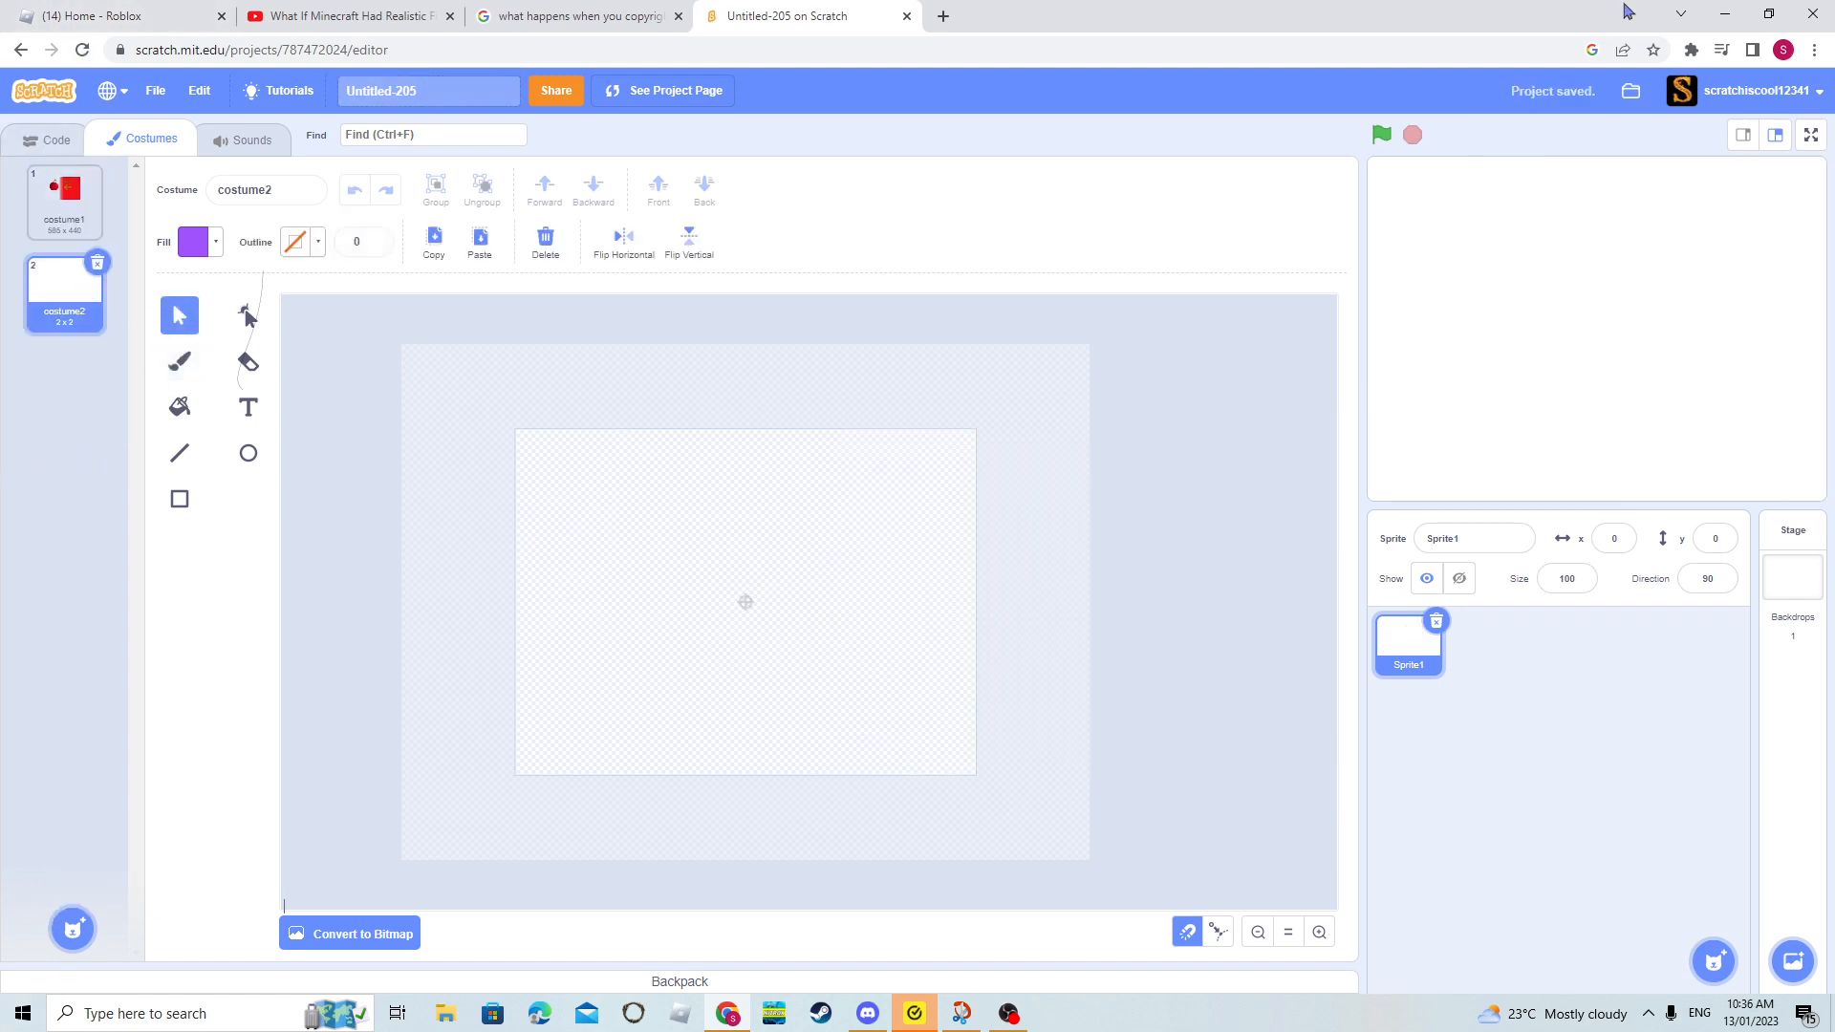
click(186, 499)
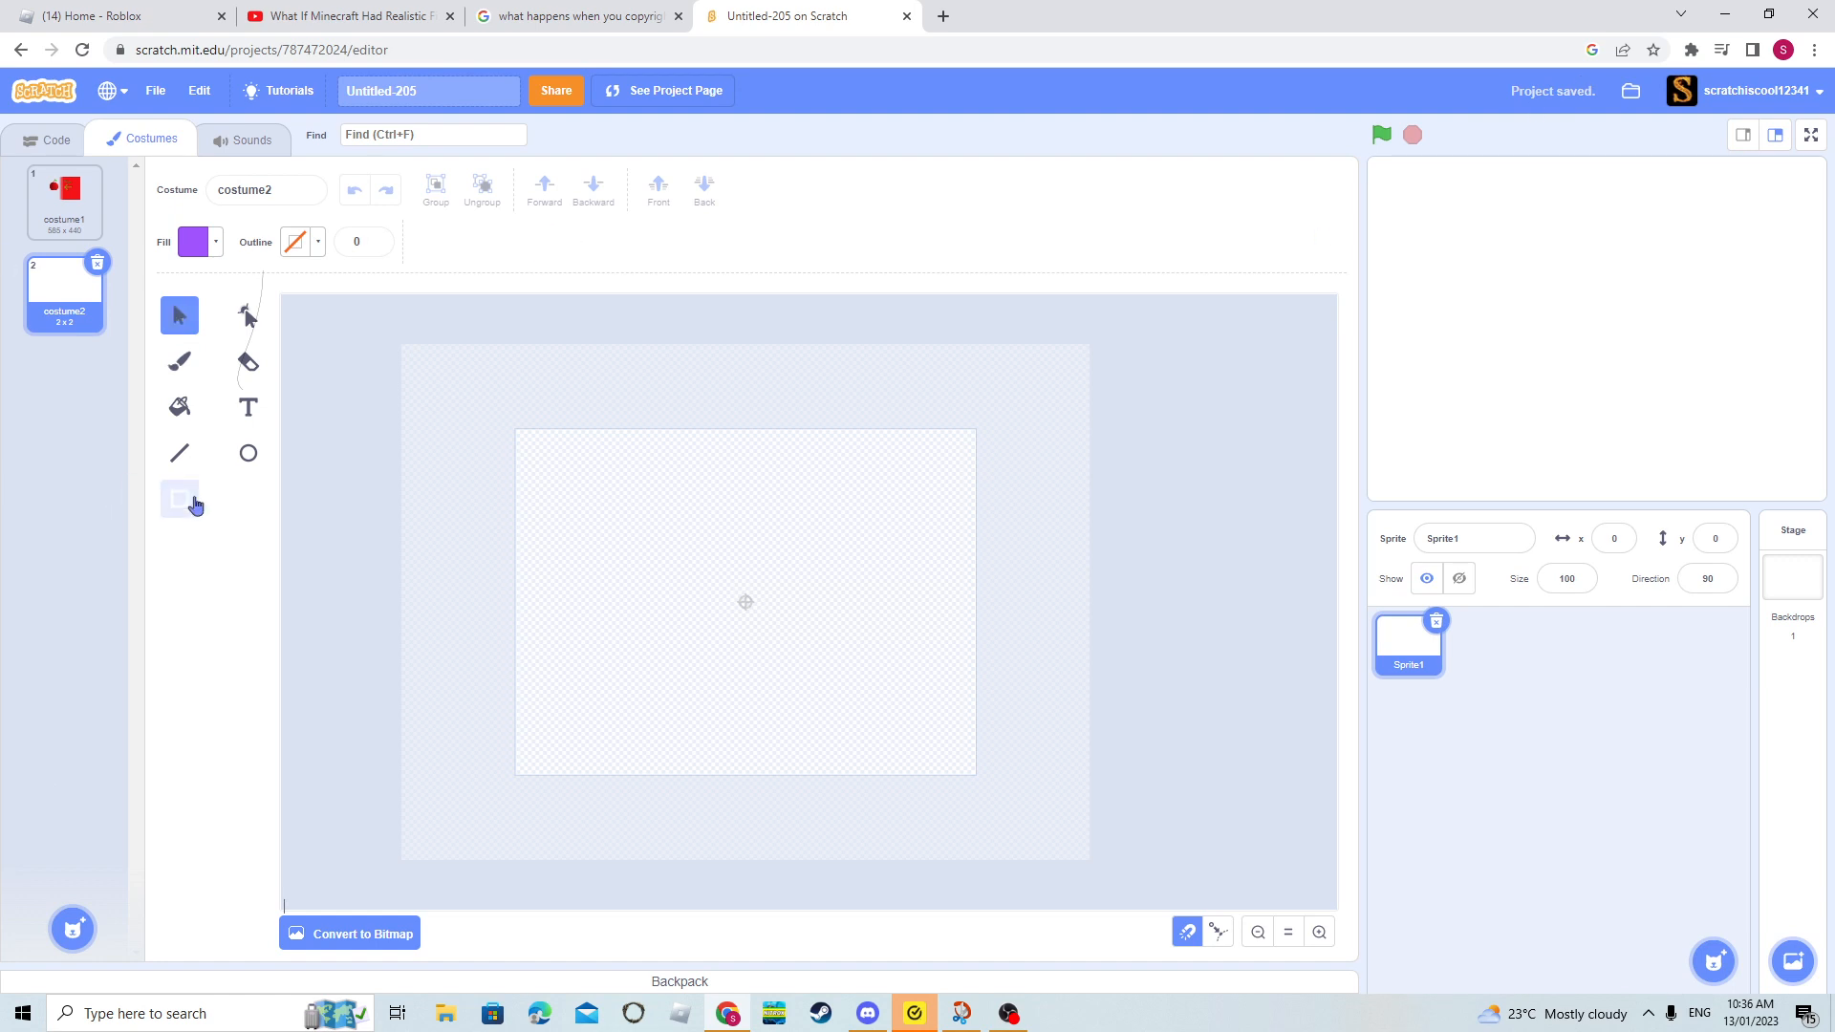
drag(685, 622, 910, 477)
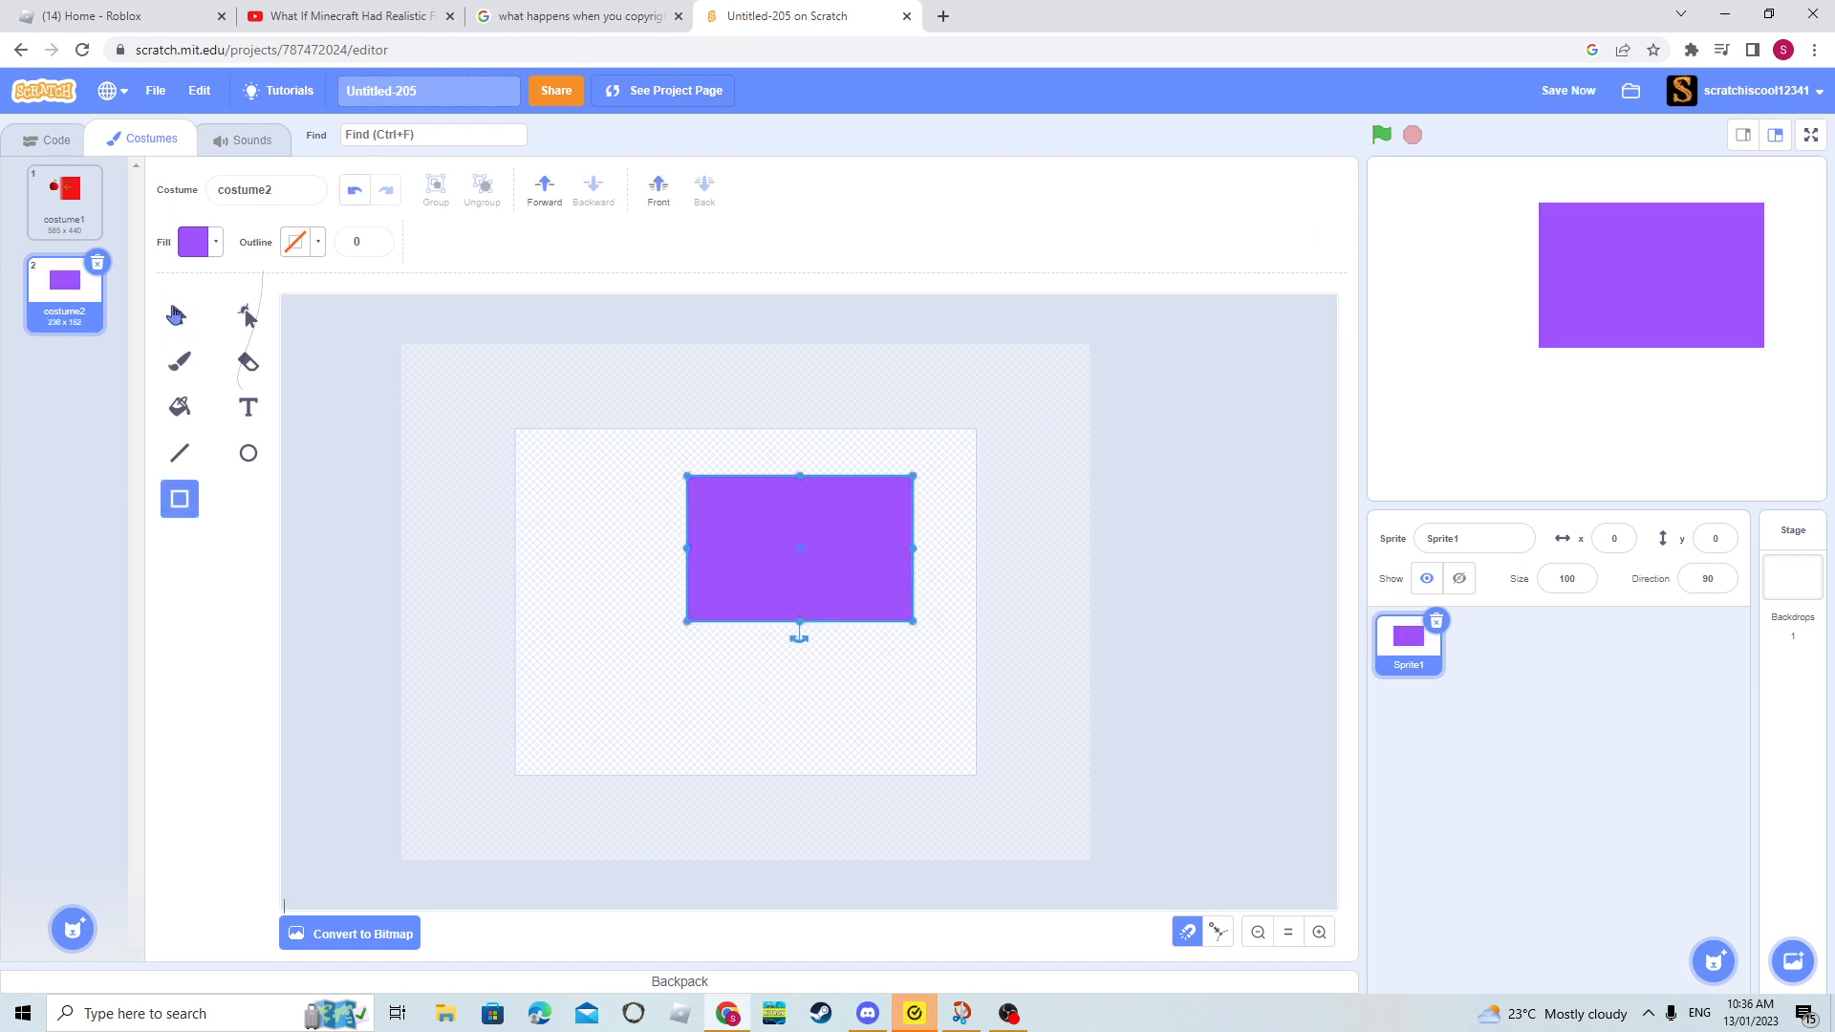
click(179, 316)
click(622, 782)
click(719, 550)
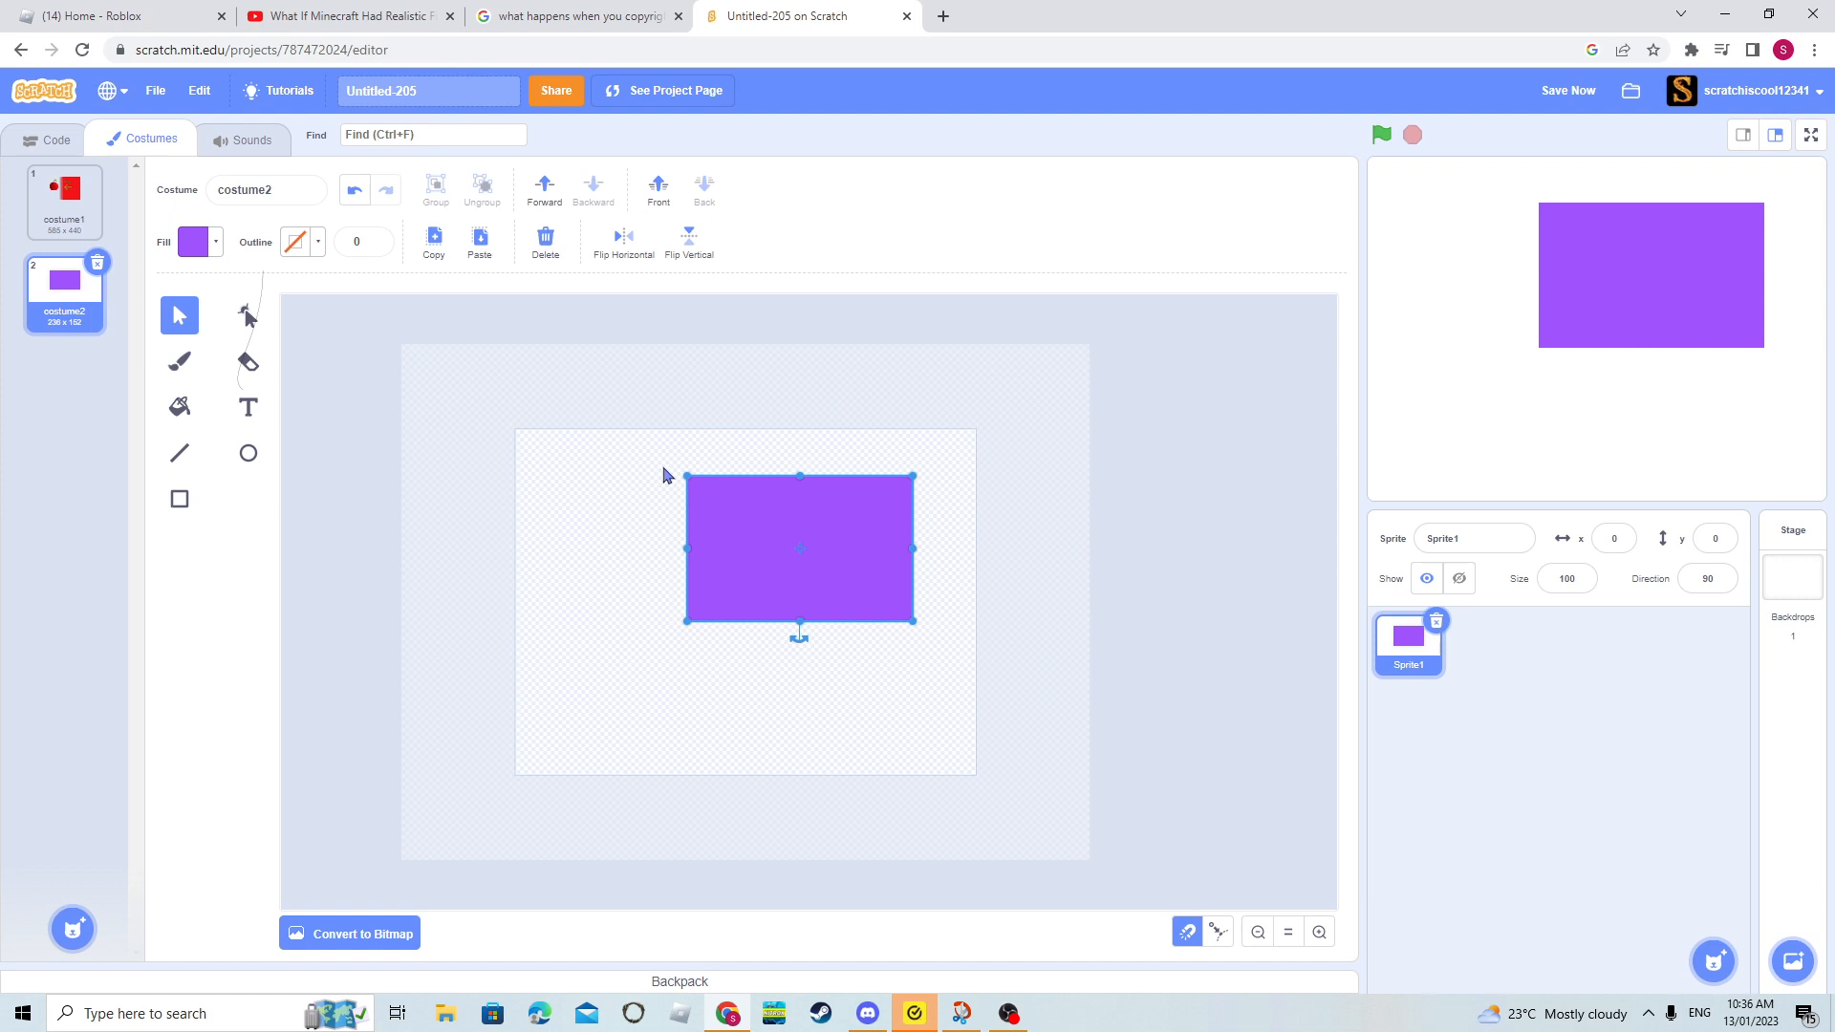
- Undo the drawn purple rectangle, redo it and clear the selection
click(354, 192)
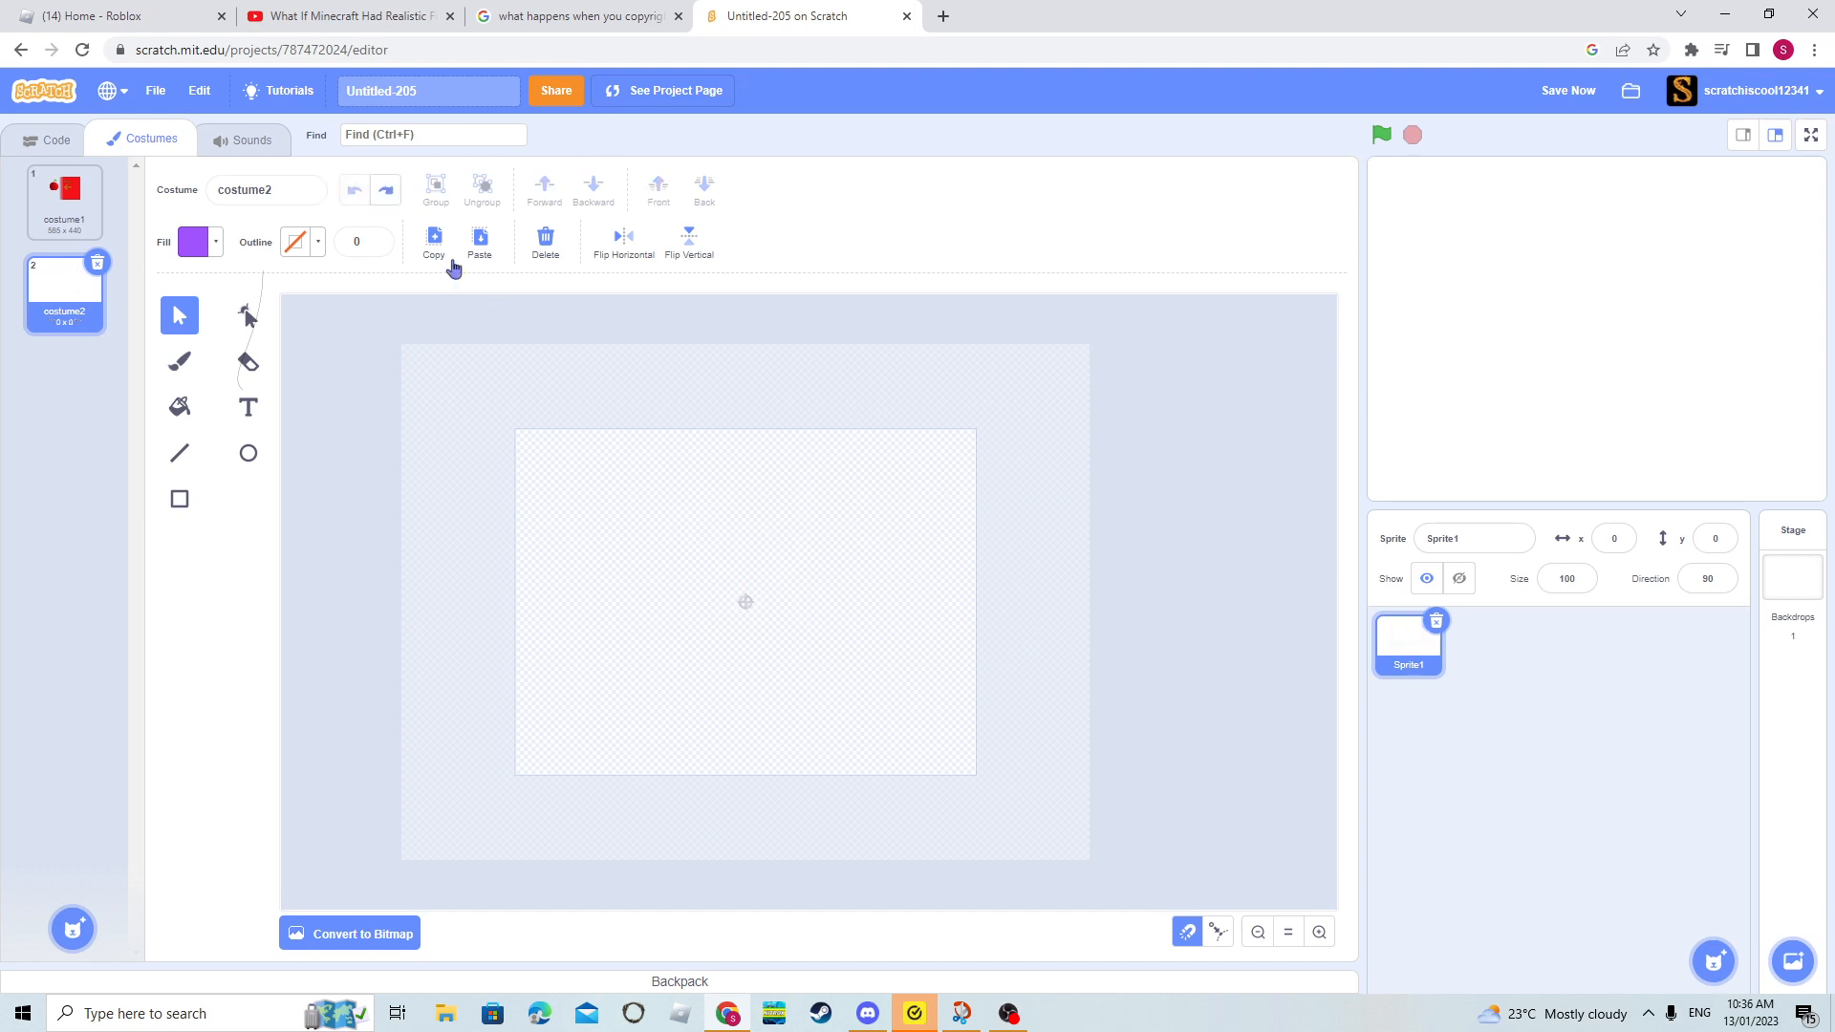
click(386, 192)
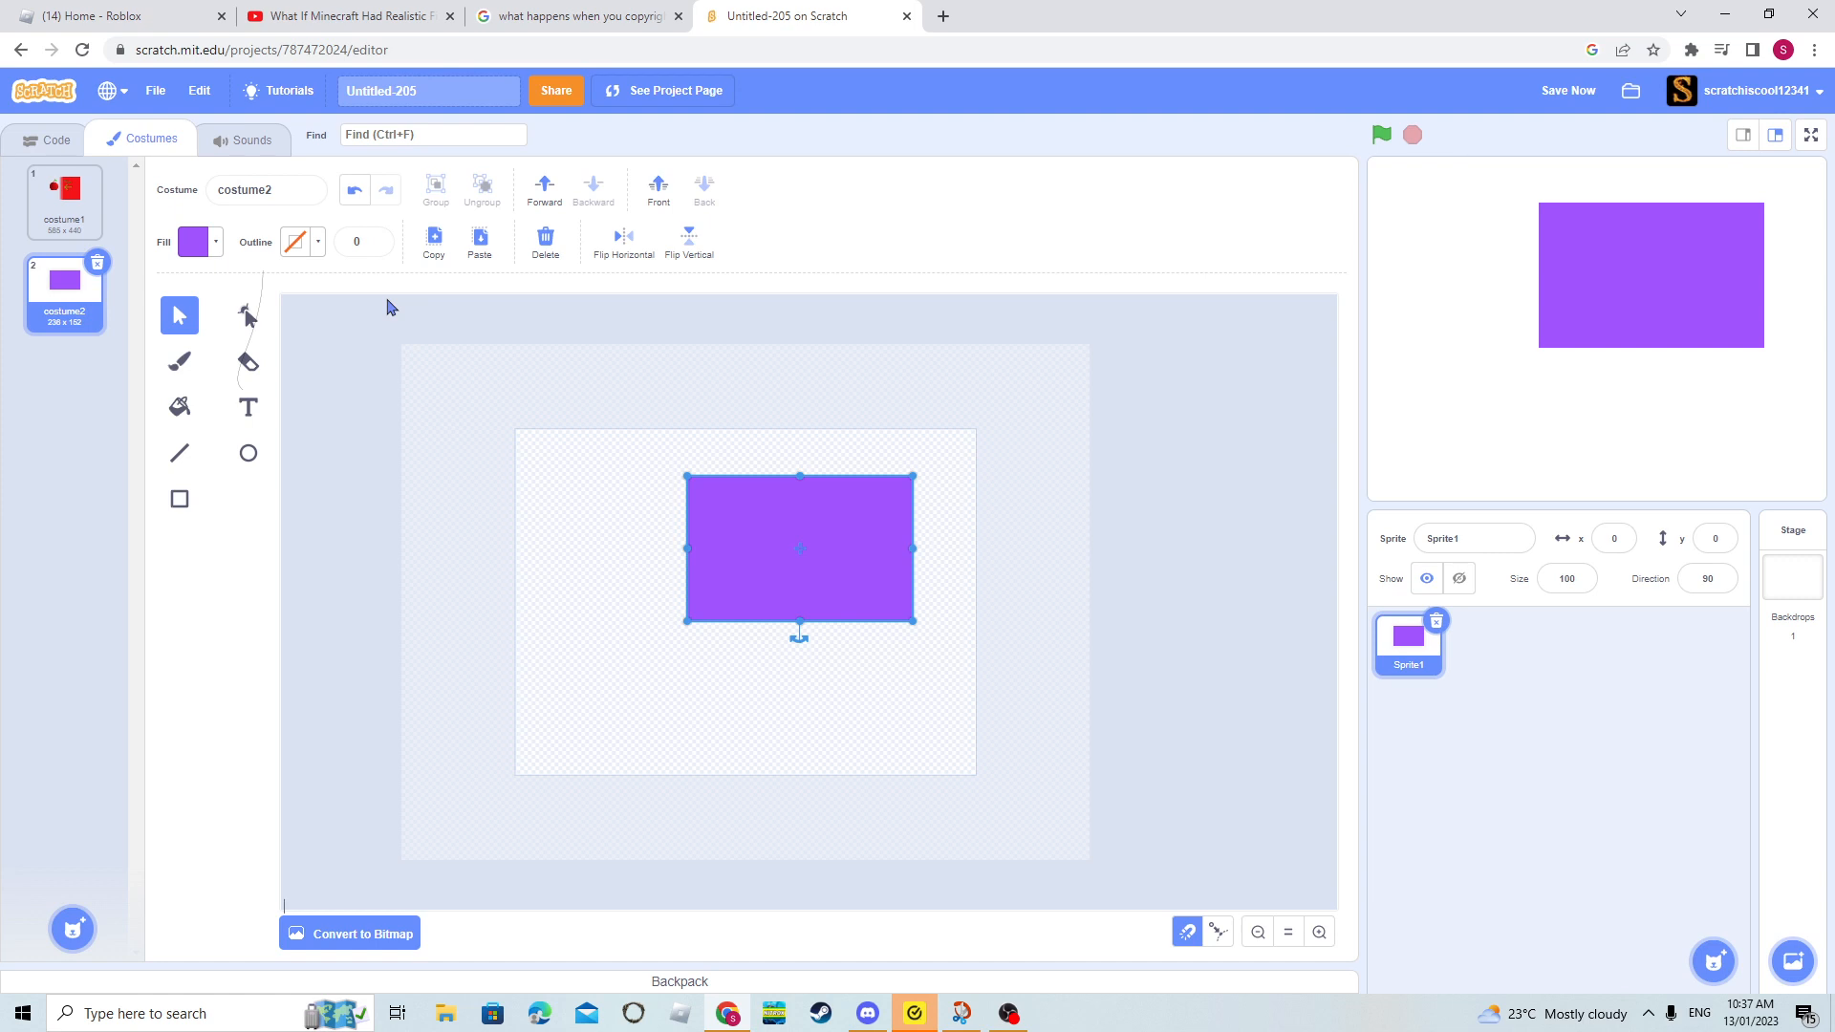
click(643, 550)
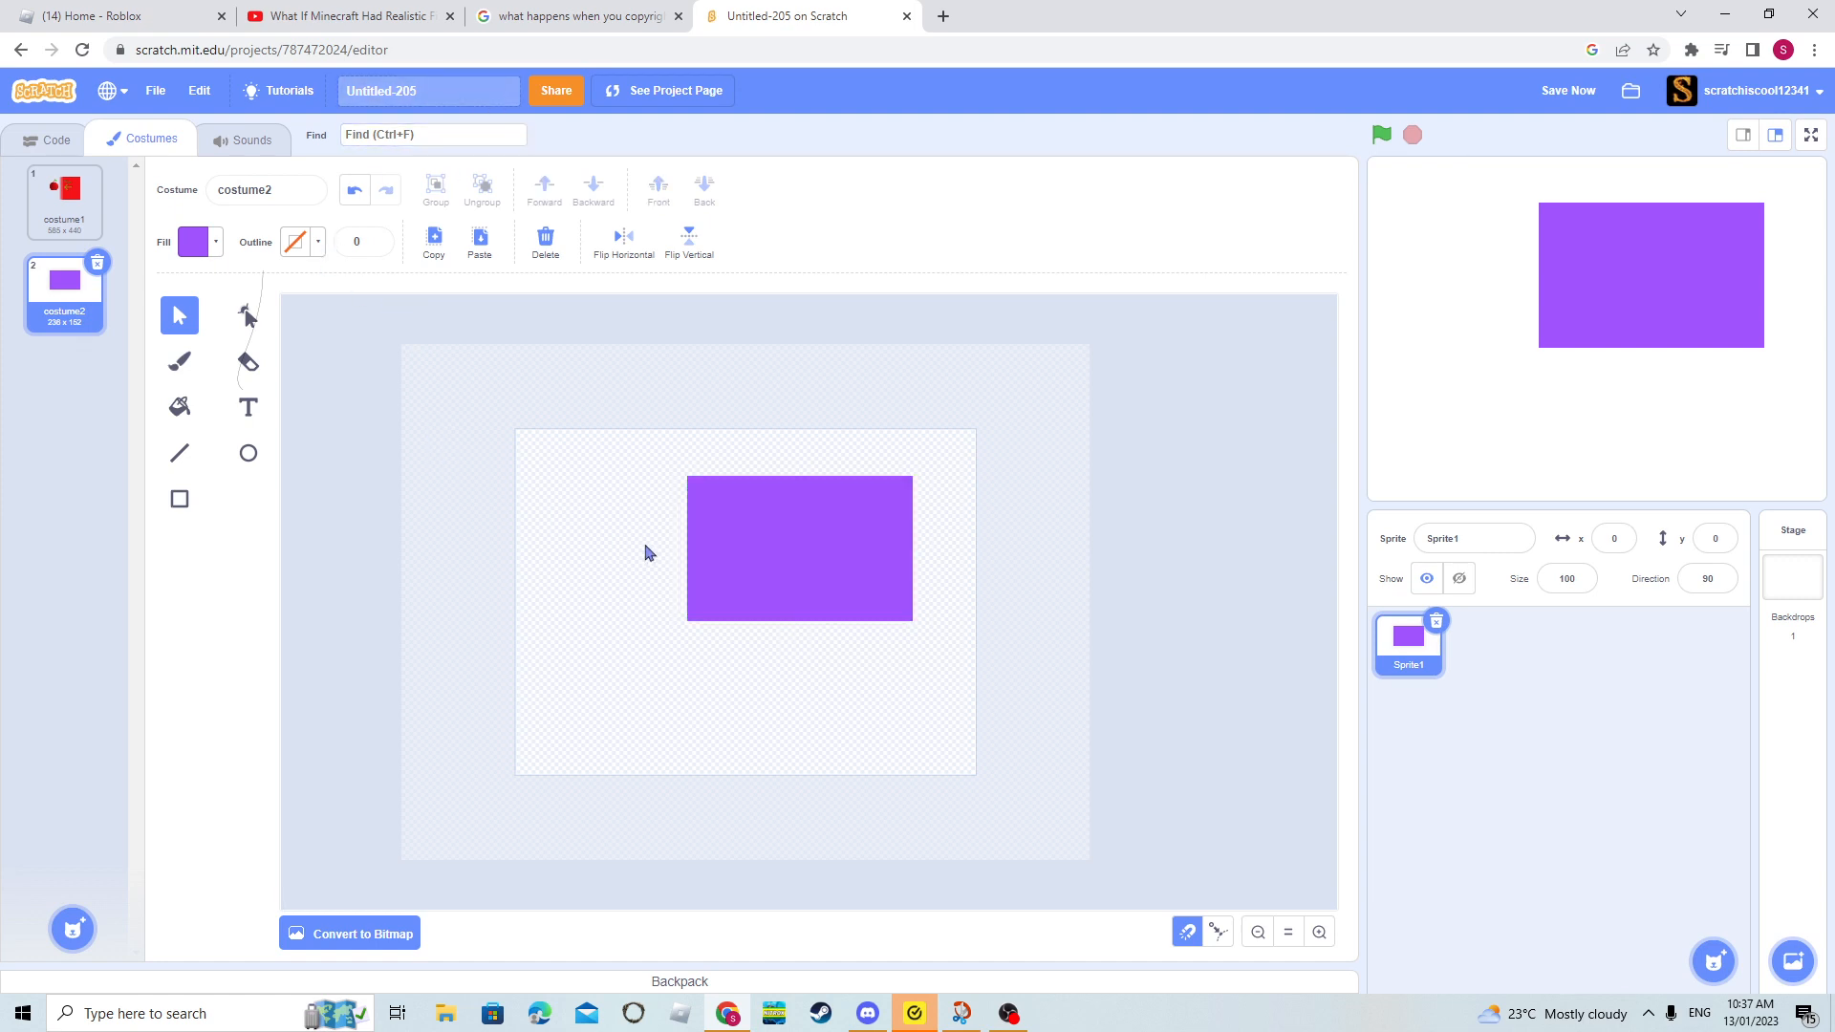
- Draw a tall purple rectangle beside the existing one and another purple rectangle below it
click(181, 499)
drag(549, 683, 633, 439)
drag(748, 768, 916, 637)
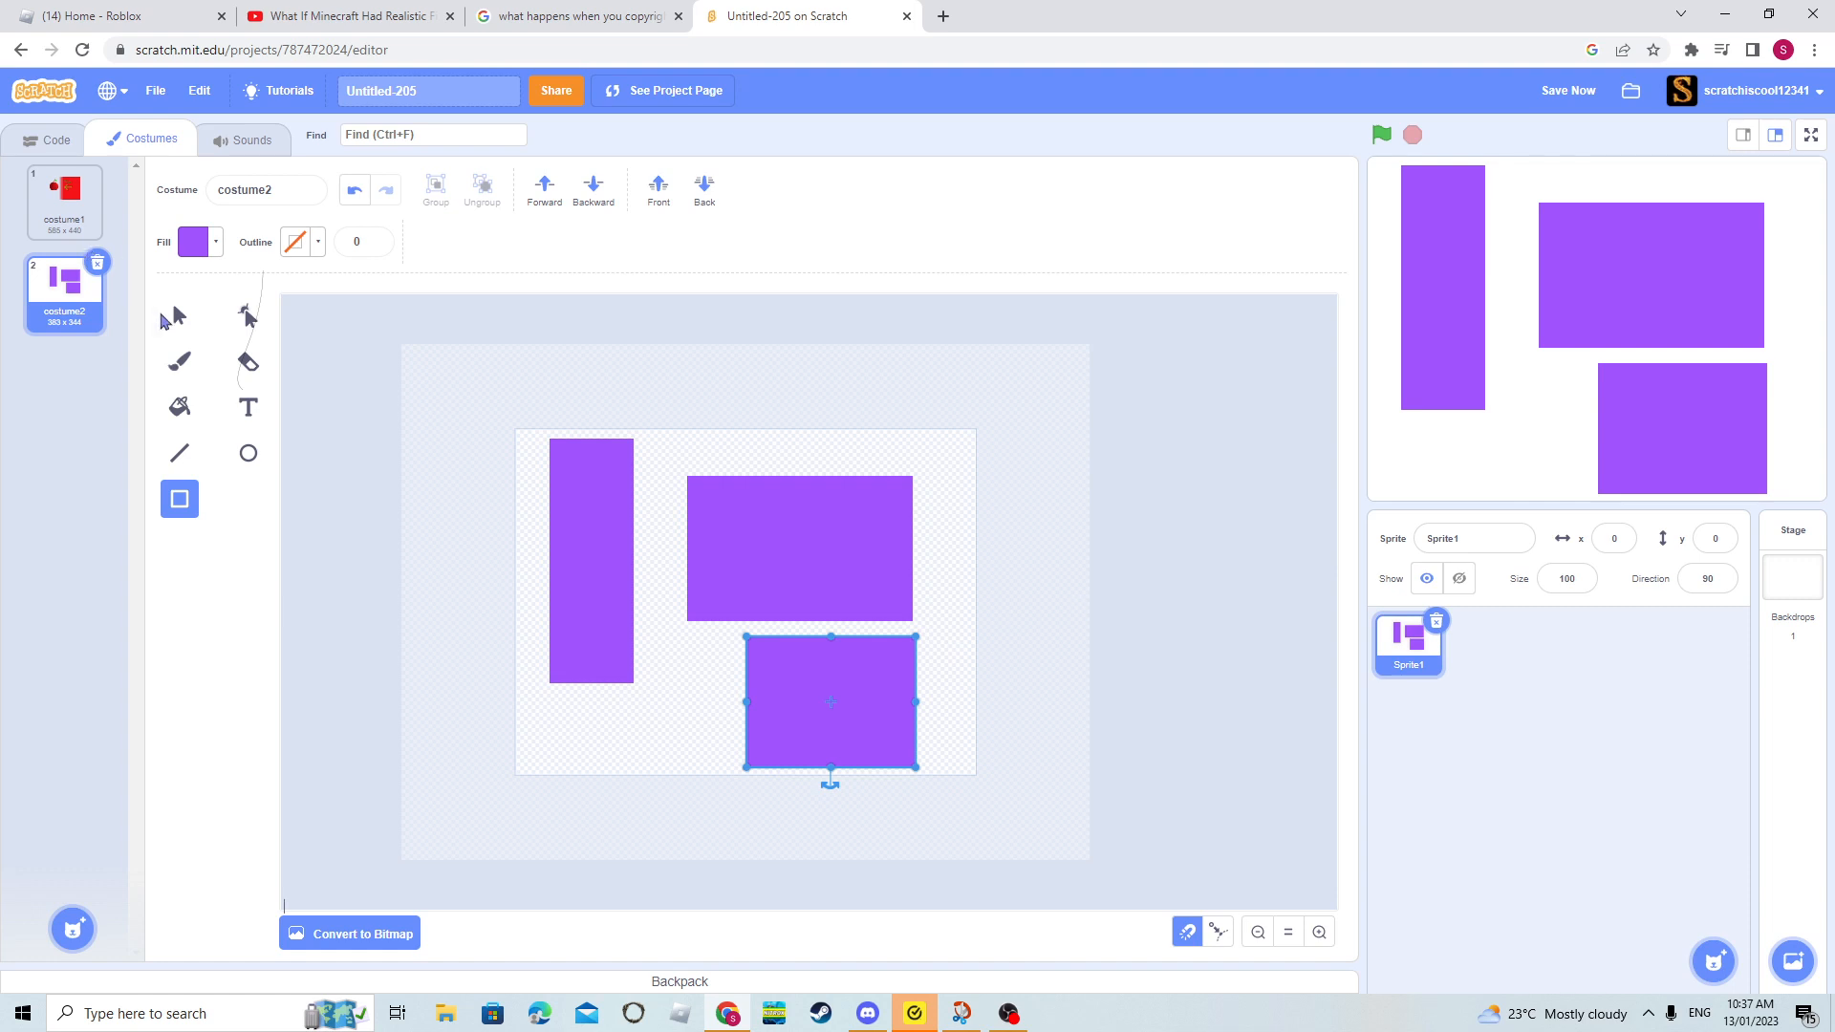
- Group the three purple rectangles into one object and delete the group
click(165, 321)
drag(561, 851, 856, 462)
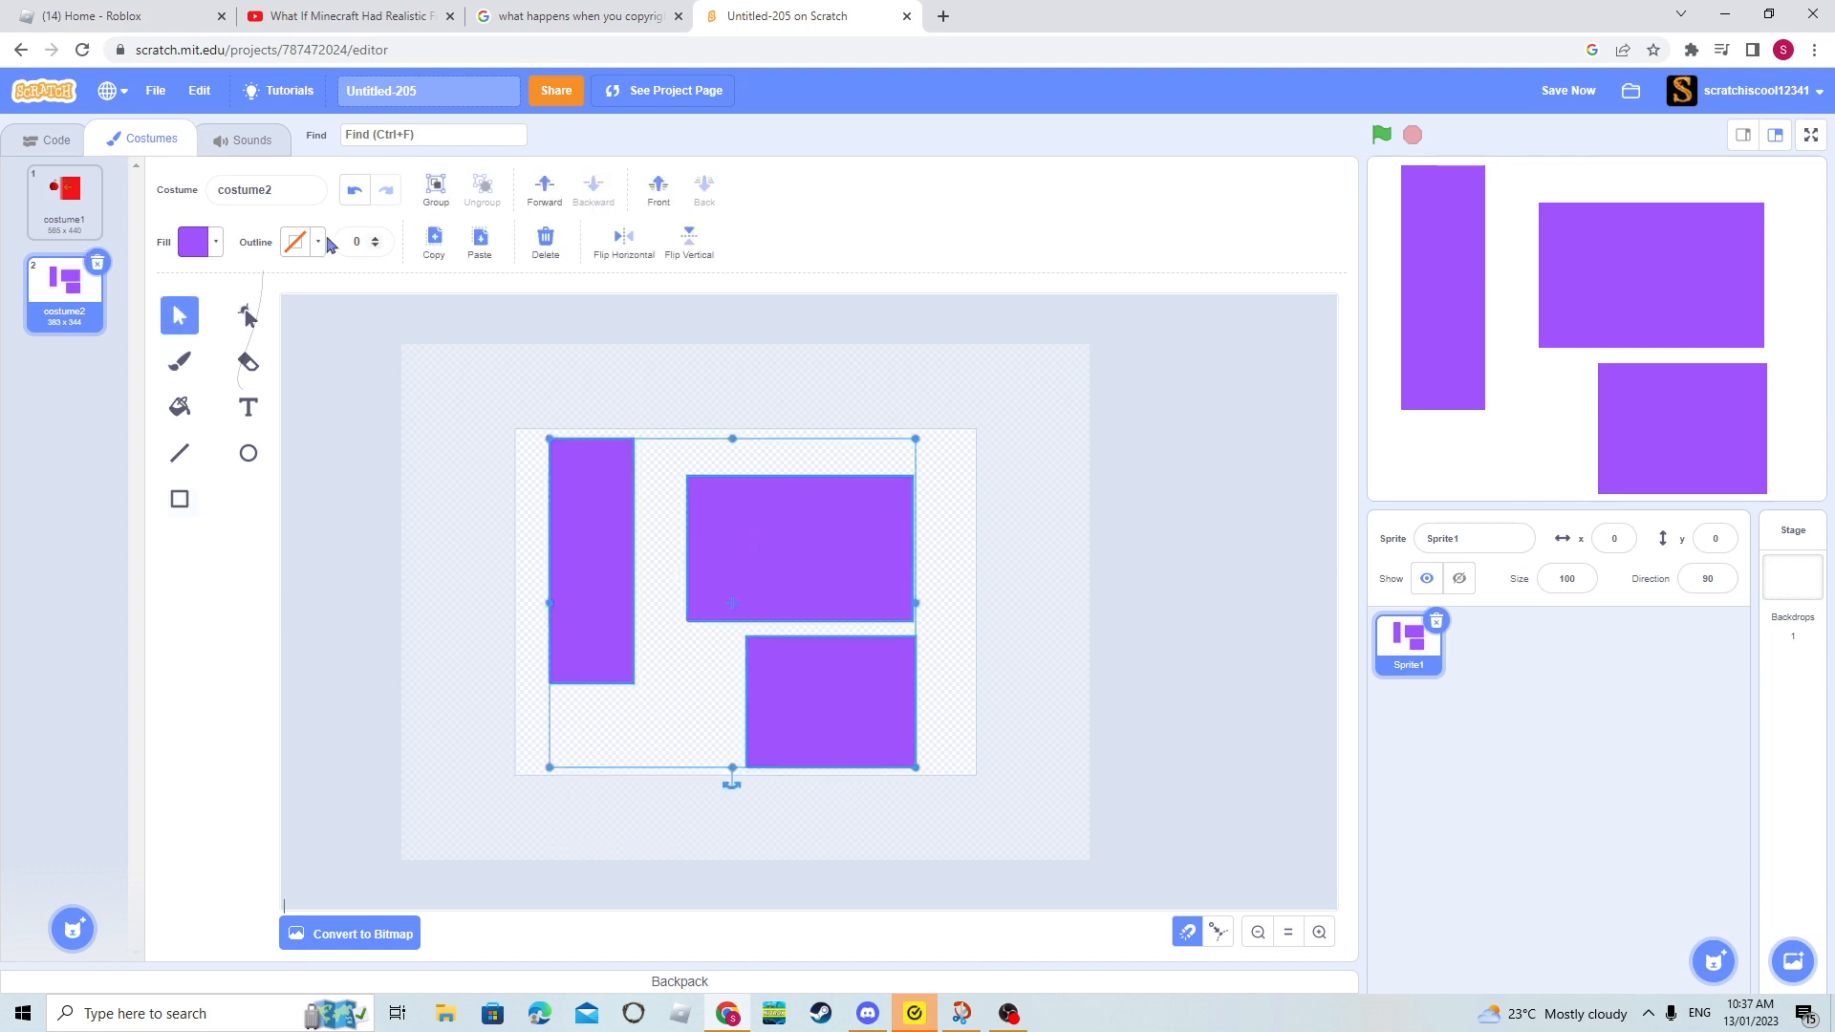
click(438, 195)
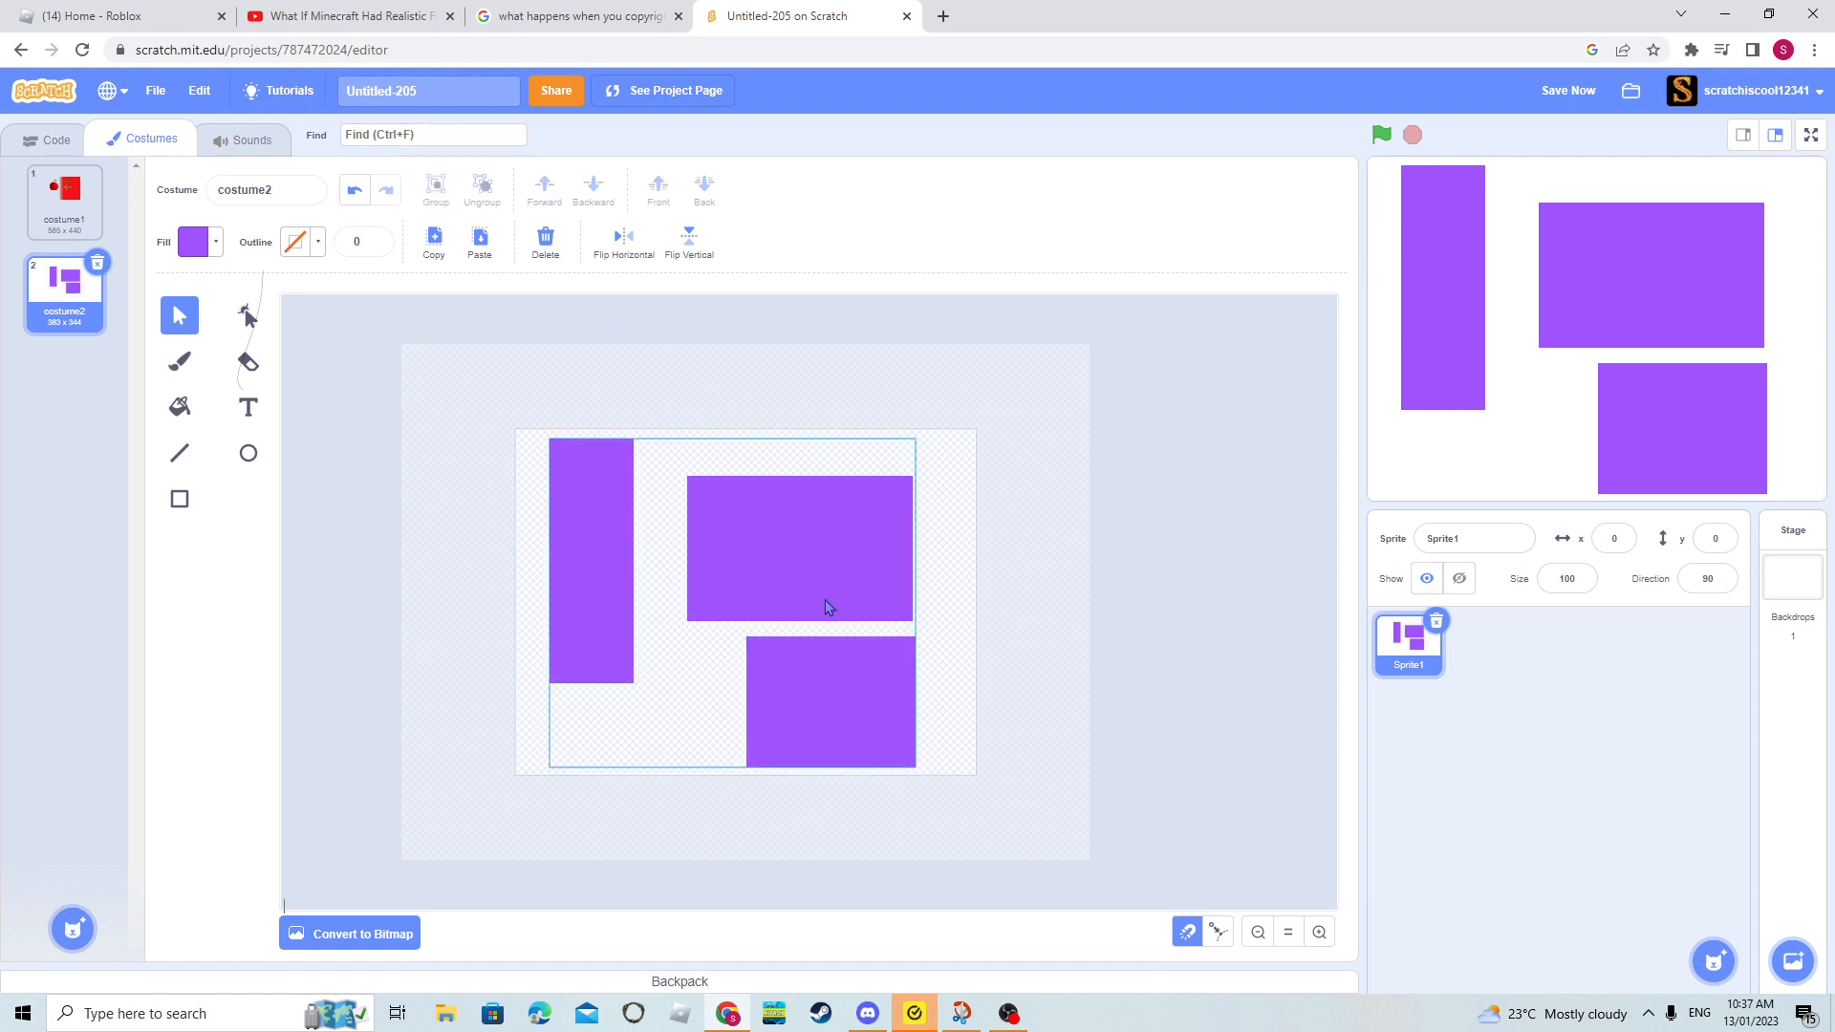
click(981, 534)
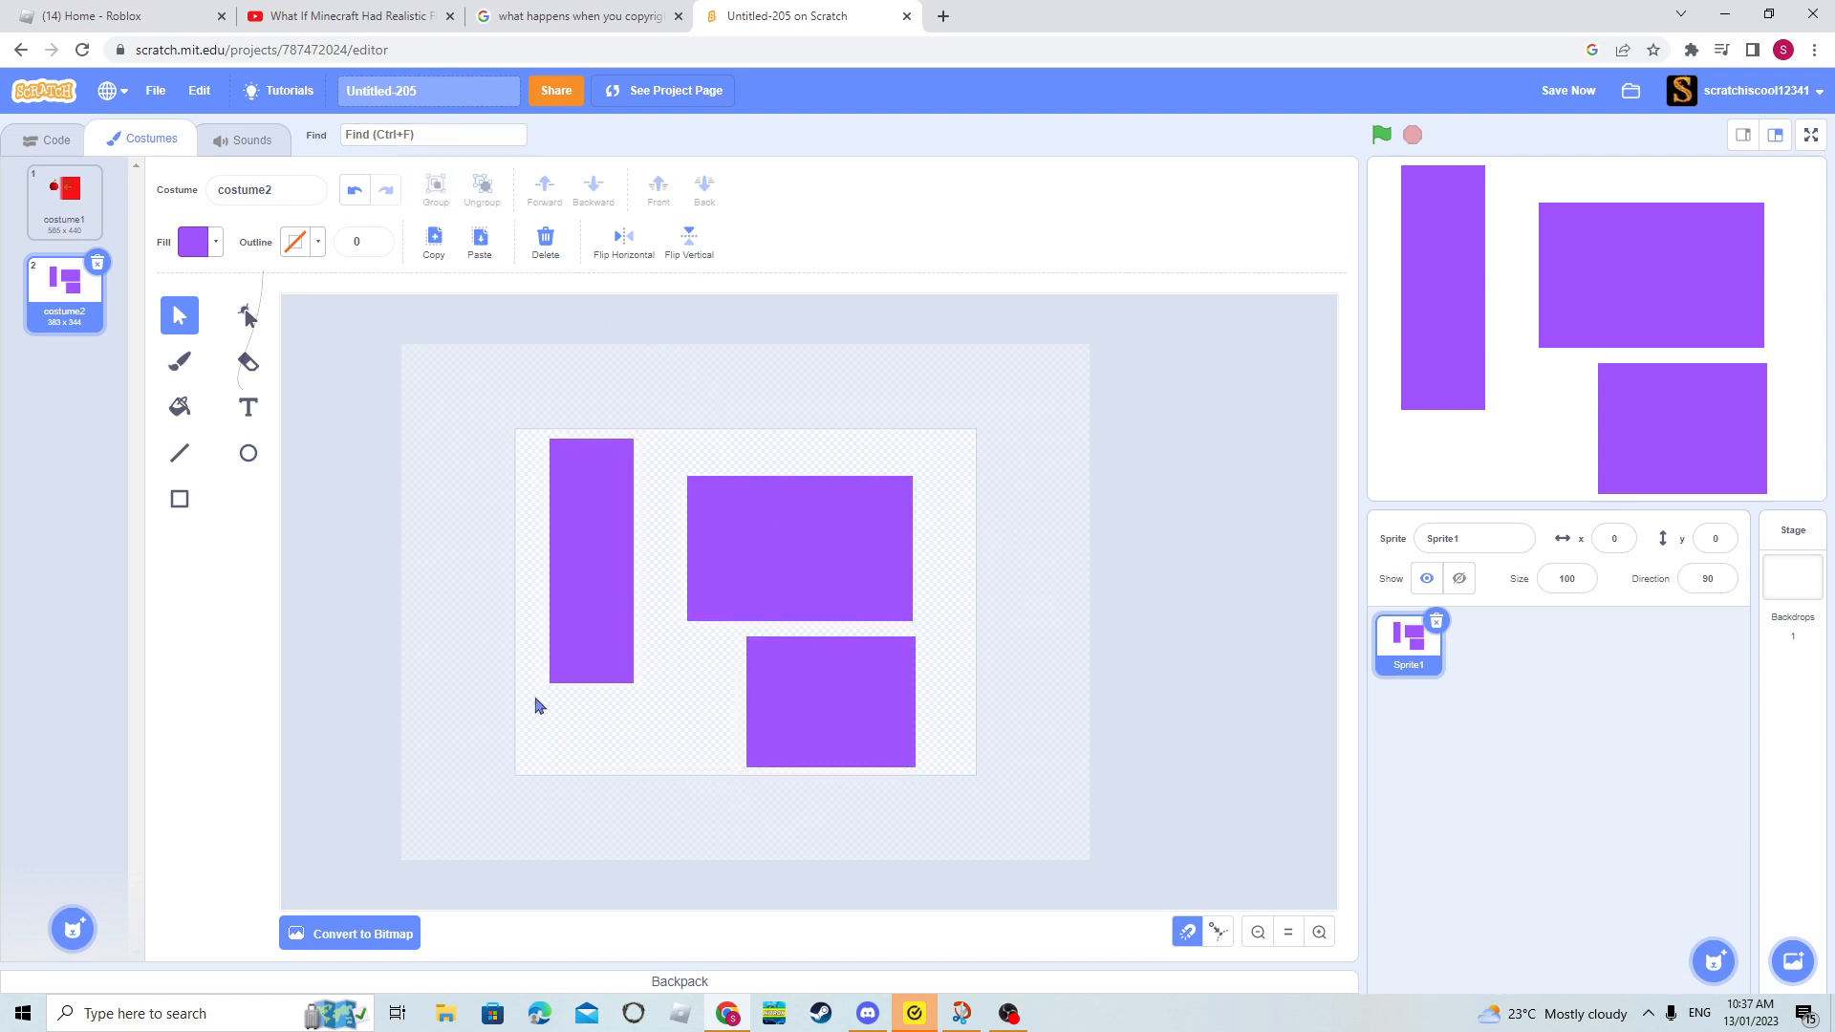
click(689, 578)
key(Delete)
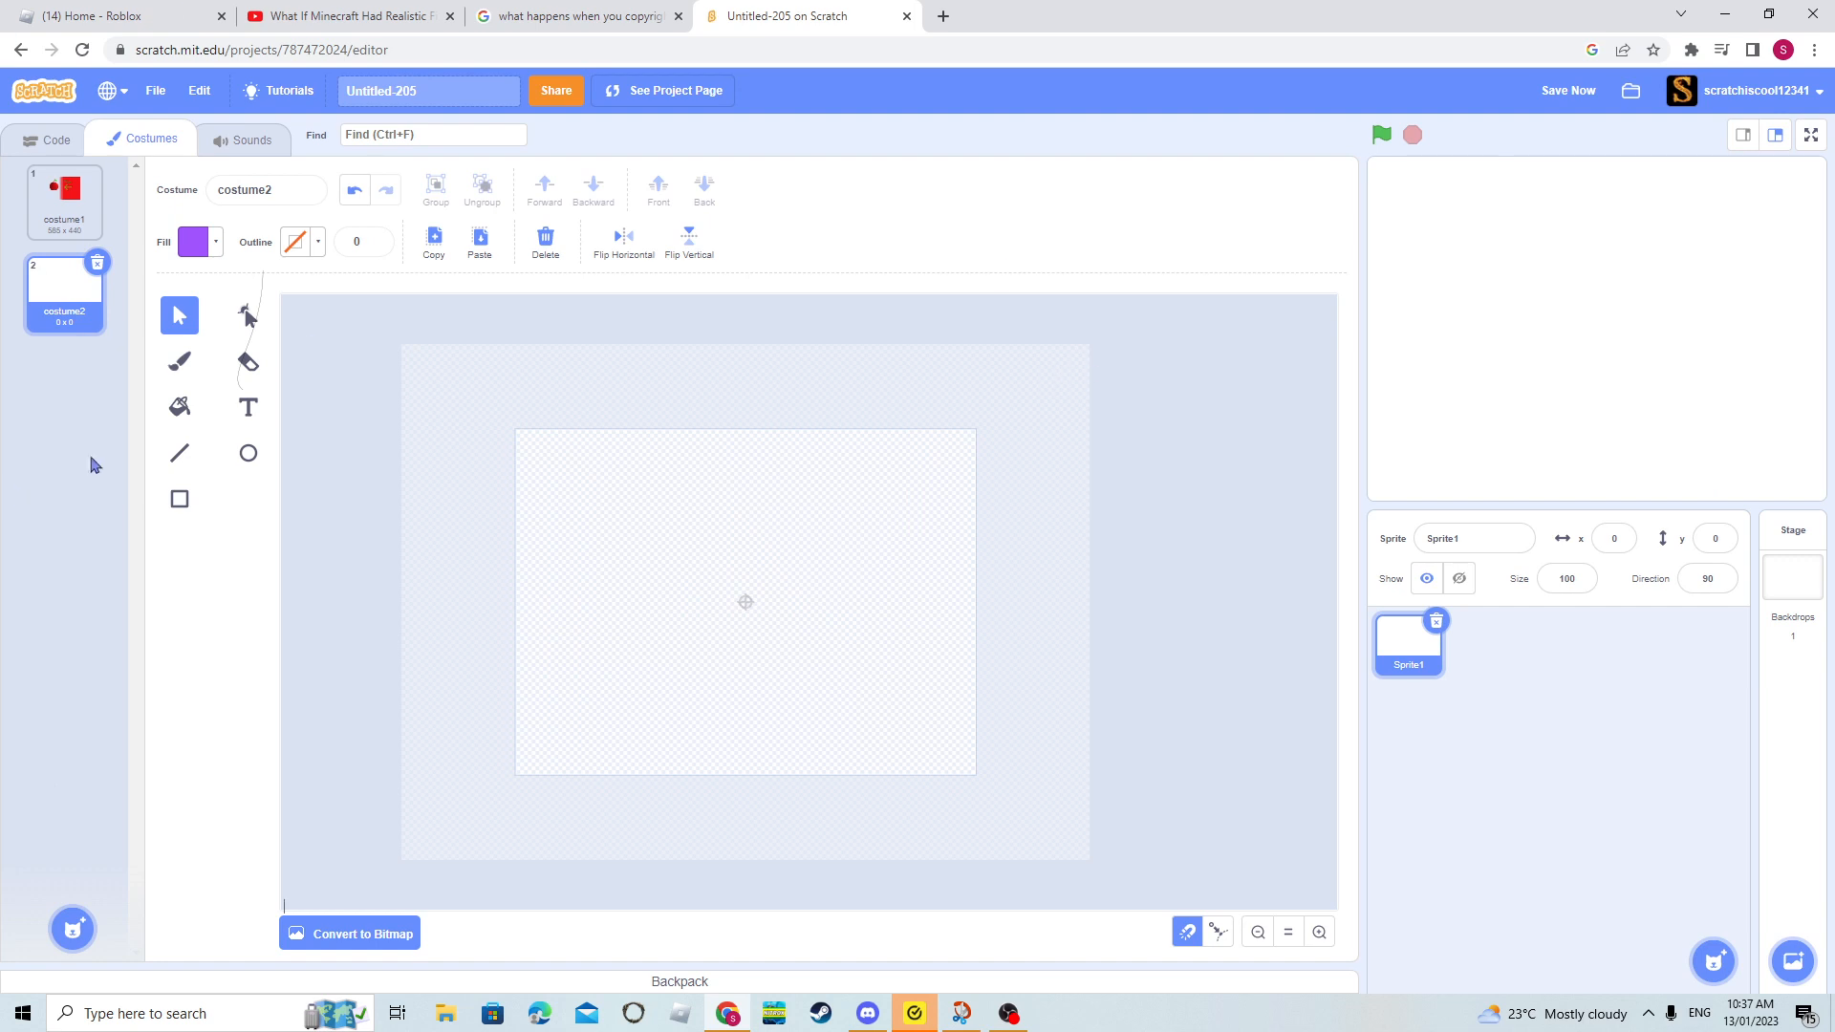
- Draw an upright purple rectangle and a wider purple rectangle next to it in the lower half of the canvas
key(r)
drag(575, 713, 672, 584)
drag(711, 728, 859, 646)
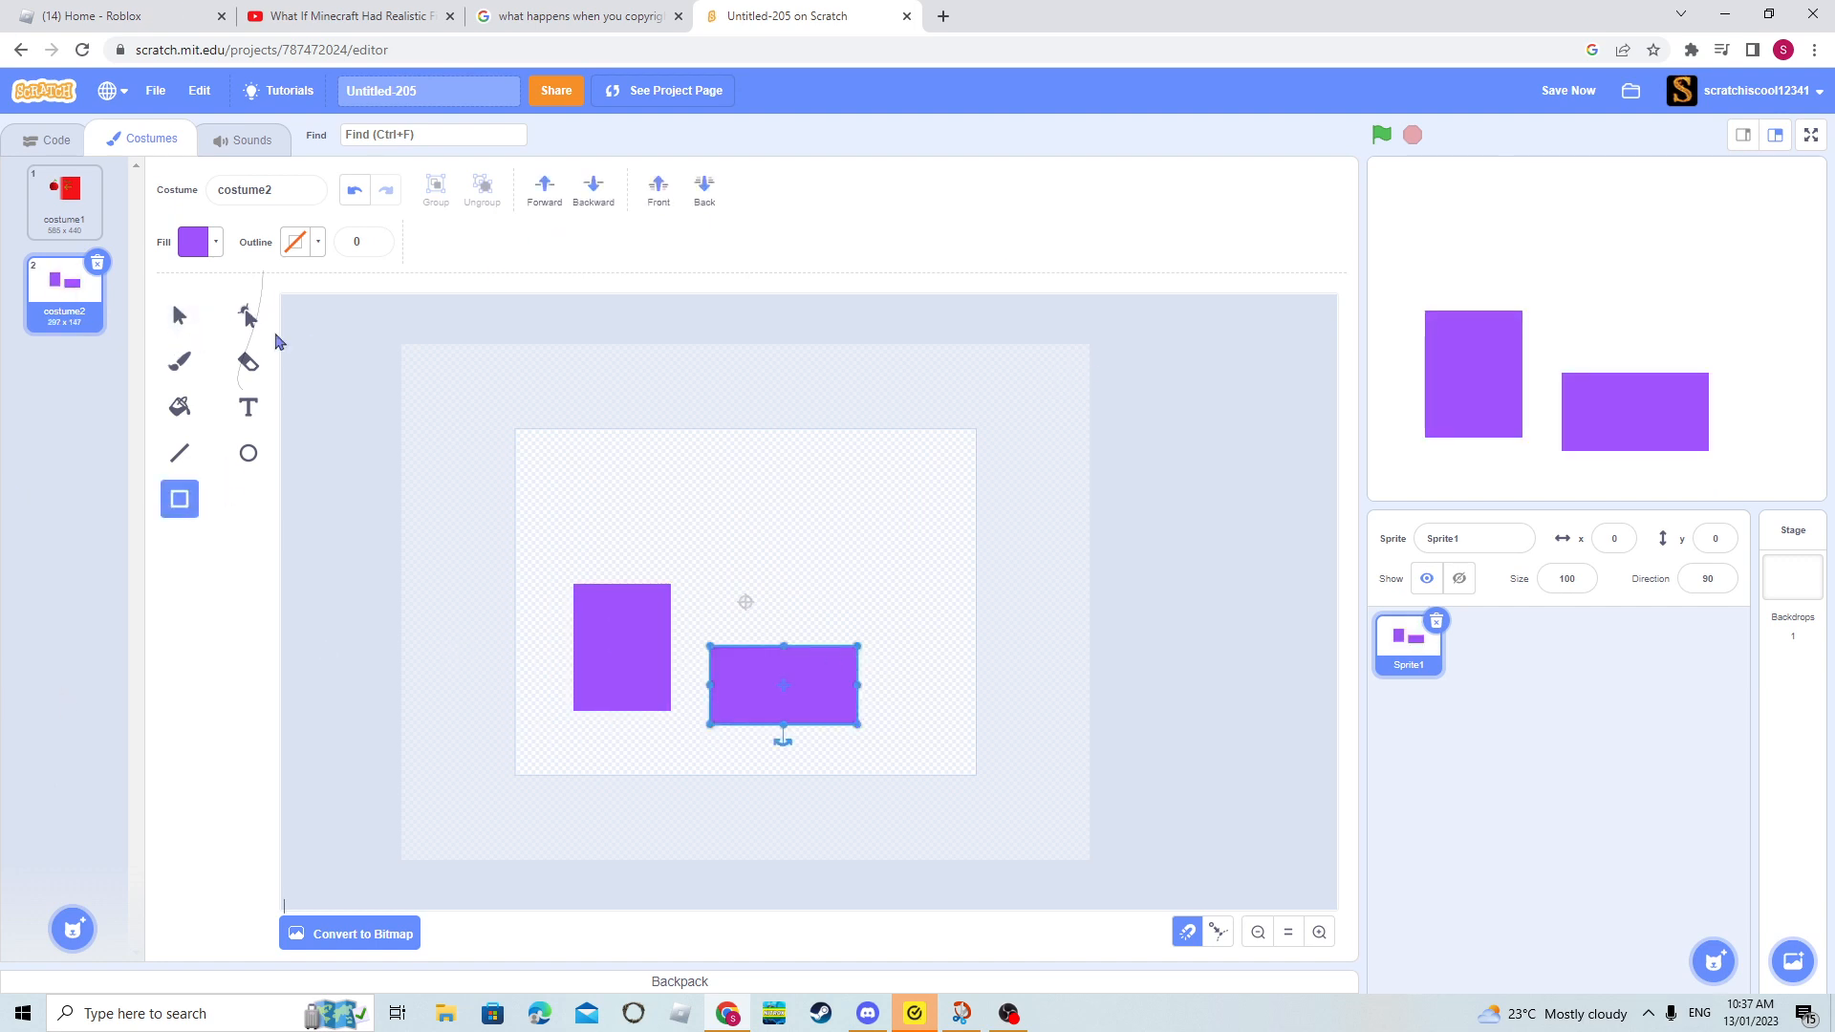
- Recolour the wider rectangle red with color value 0 and move it to overlap the purple rectangle's edge
click(197, 251)
drag(227, 345, 5, 387)
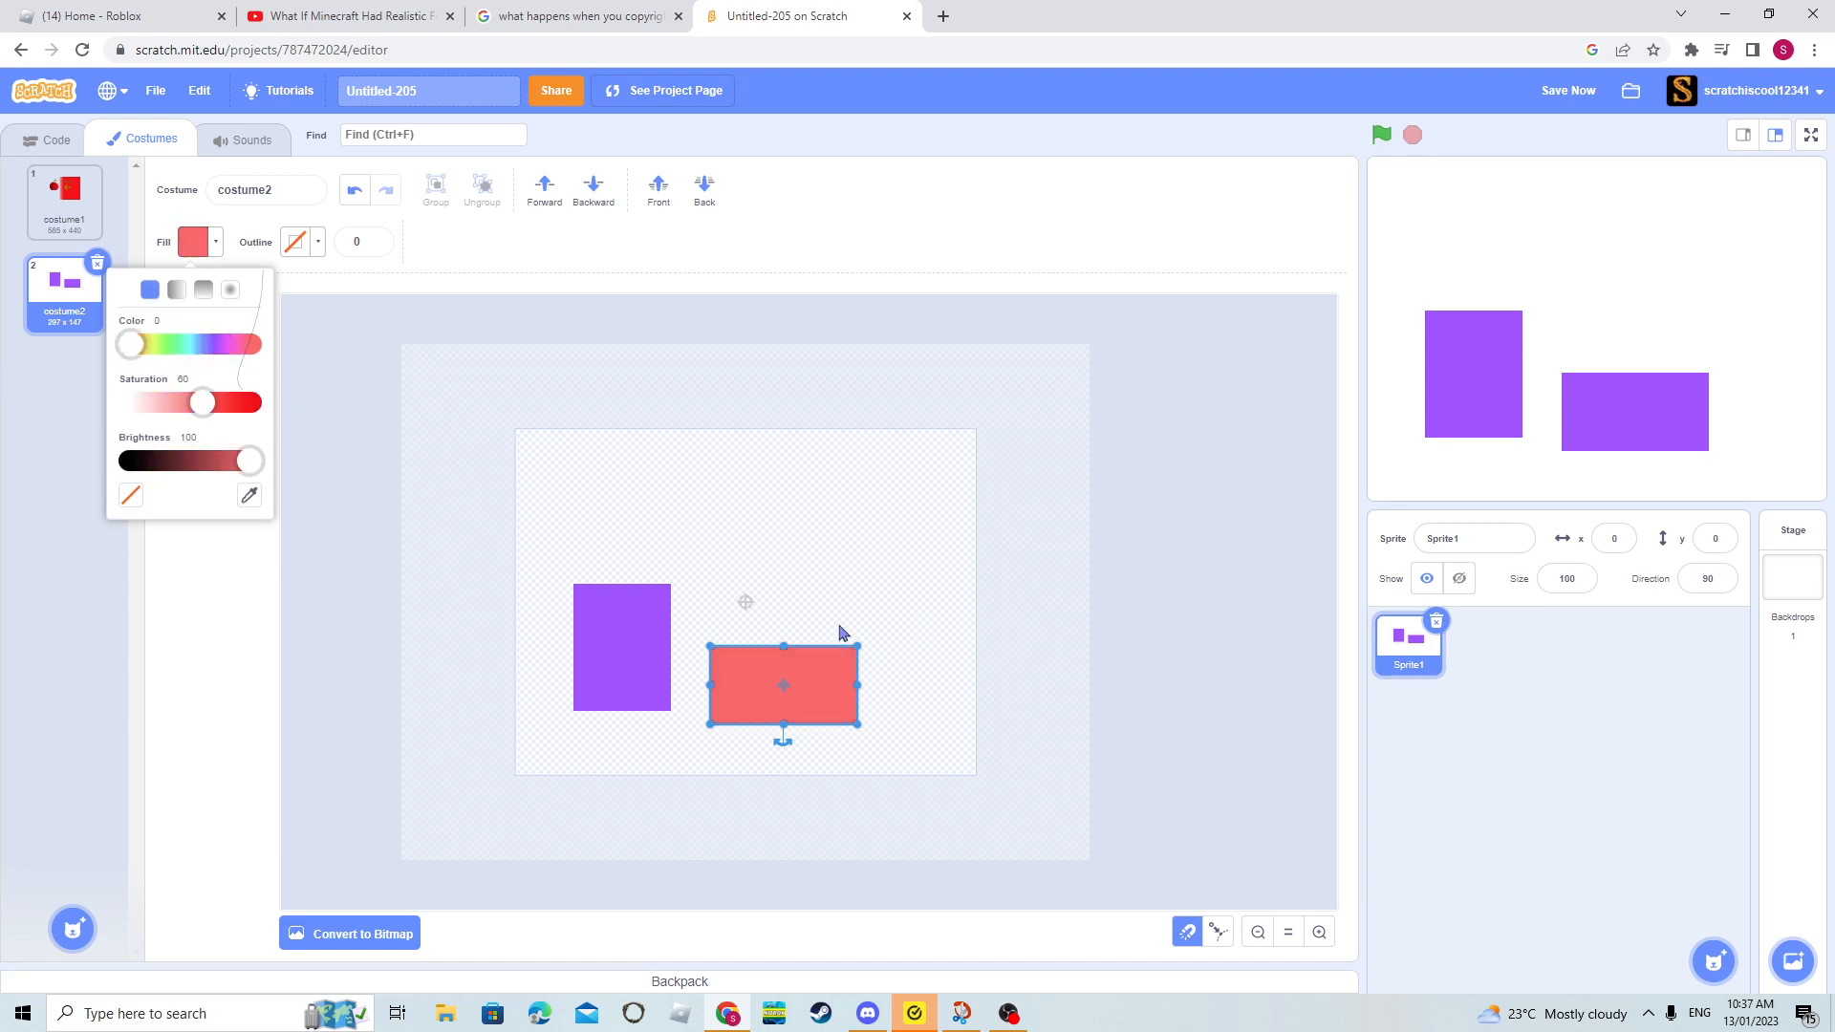
drag(801, 684, 680, 651)
click(712, 598)
click(294, 329)
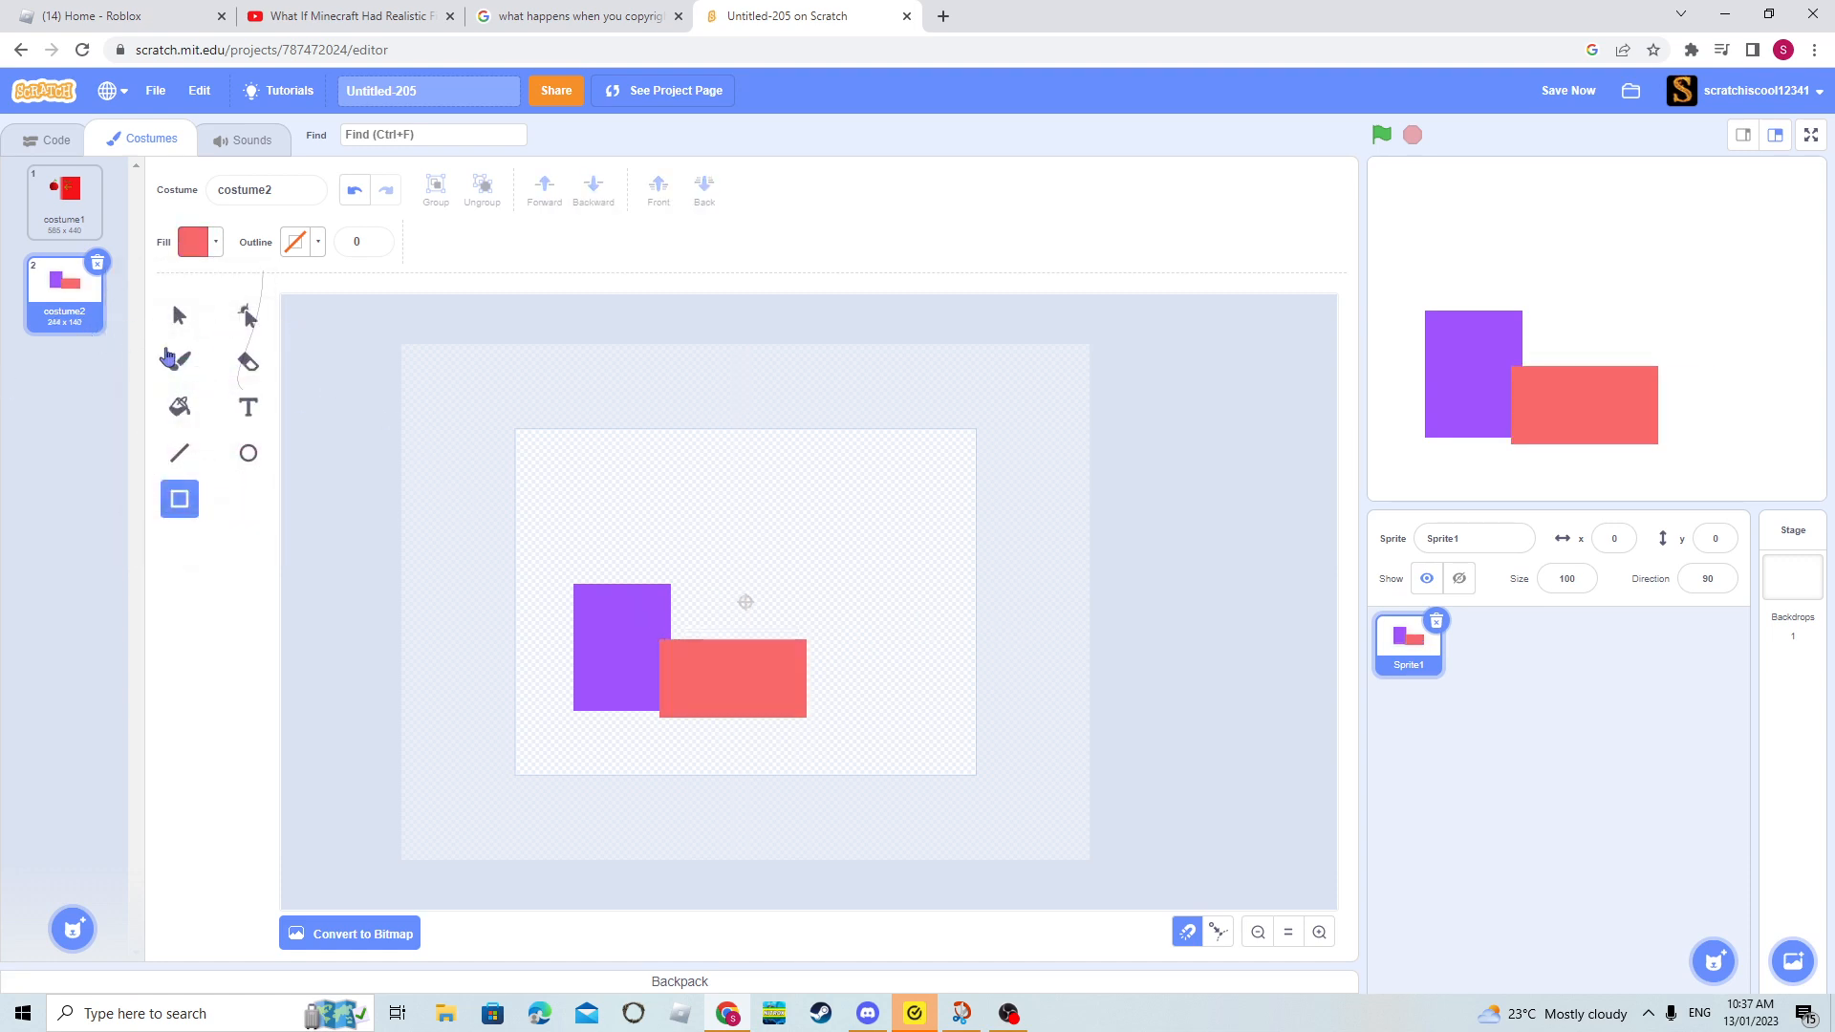
- Move the purple rectangle one layer forward over the red one and one layer backward again
click(180, 315)
click(622, 649)
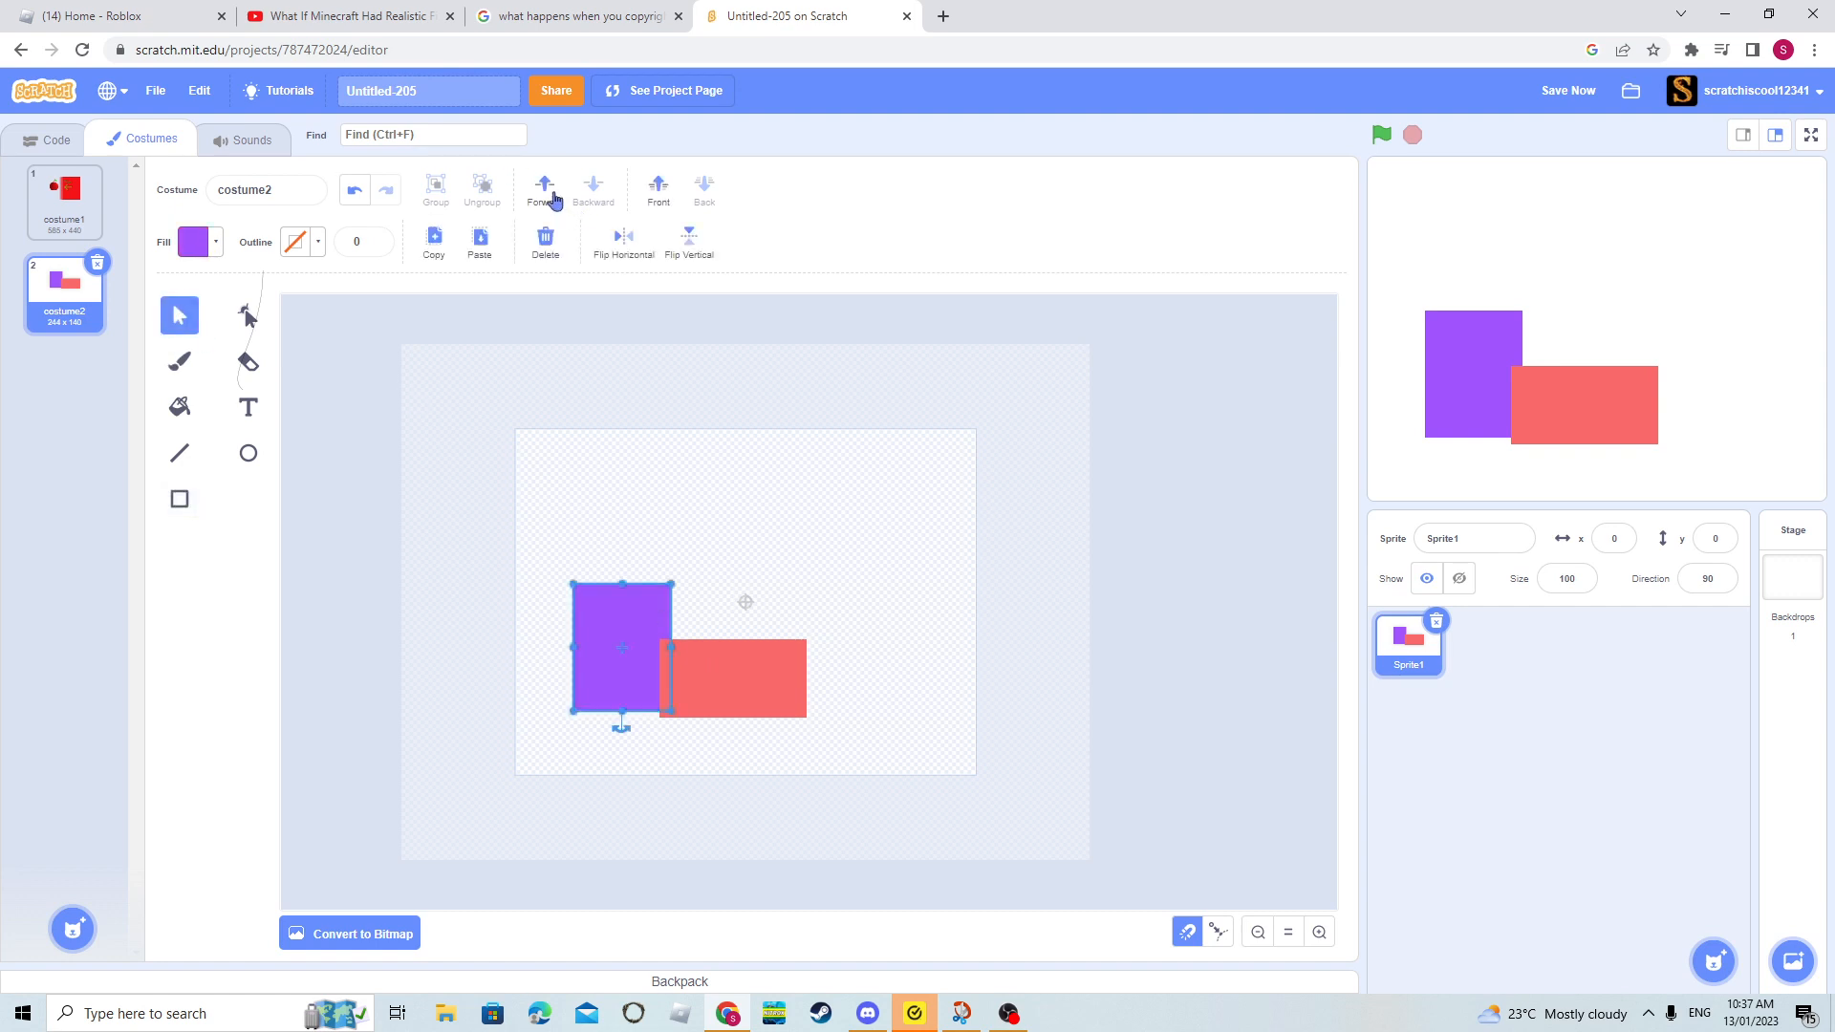
click(547, 192)
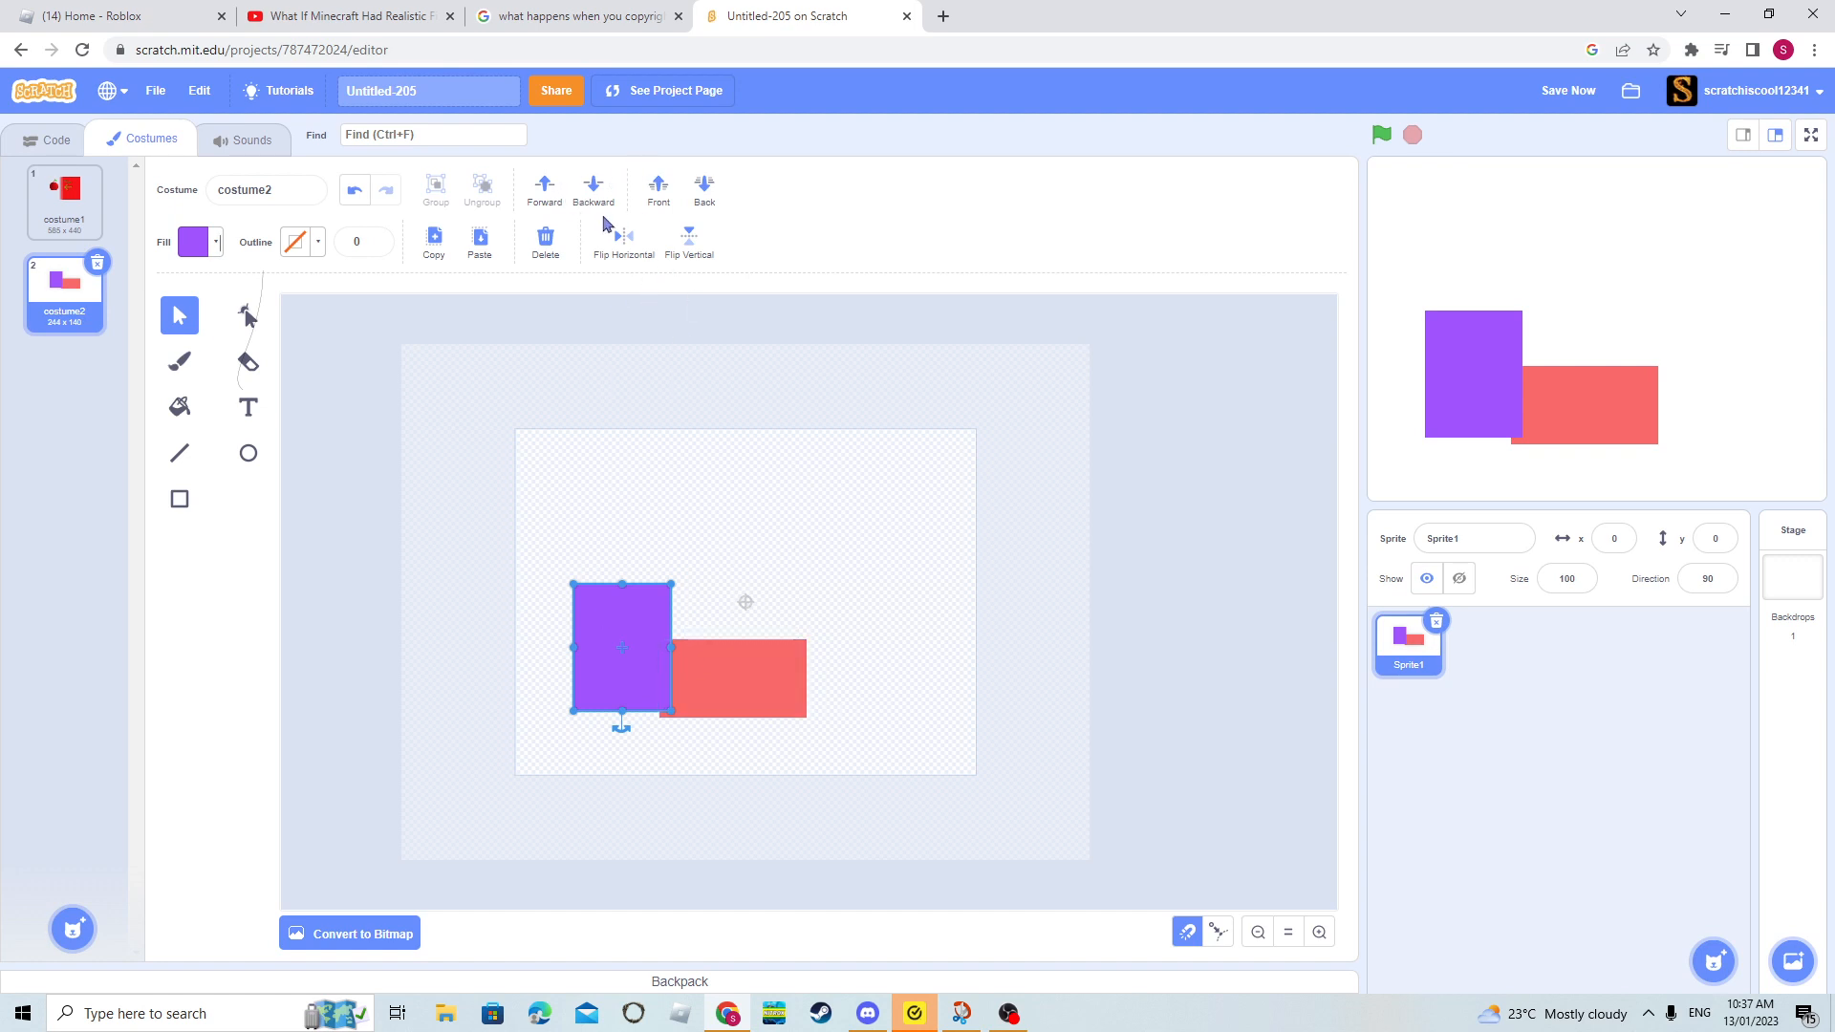
click(593, 191)
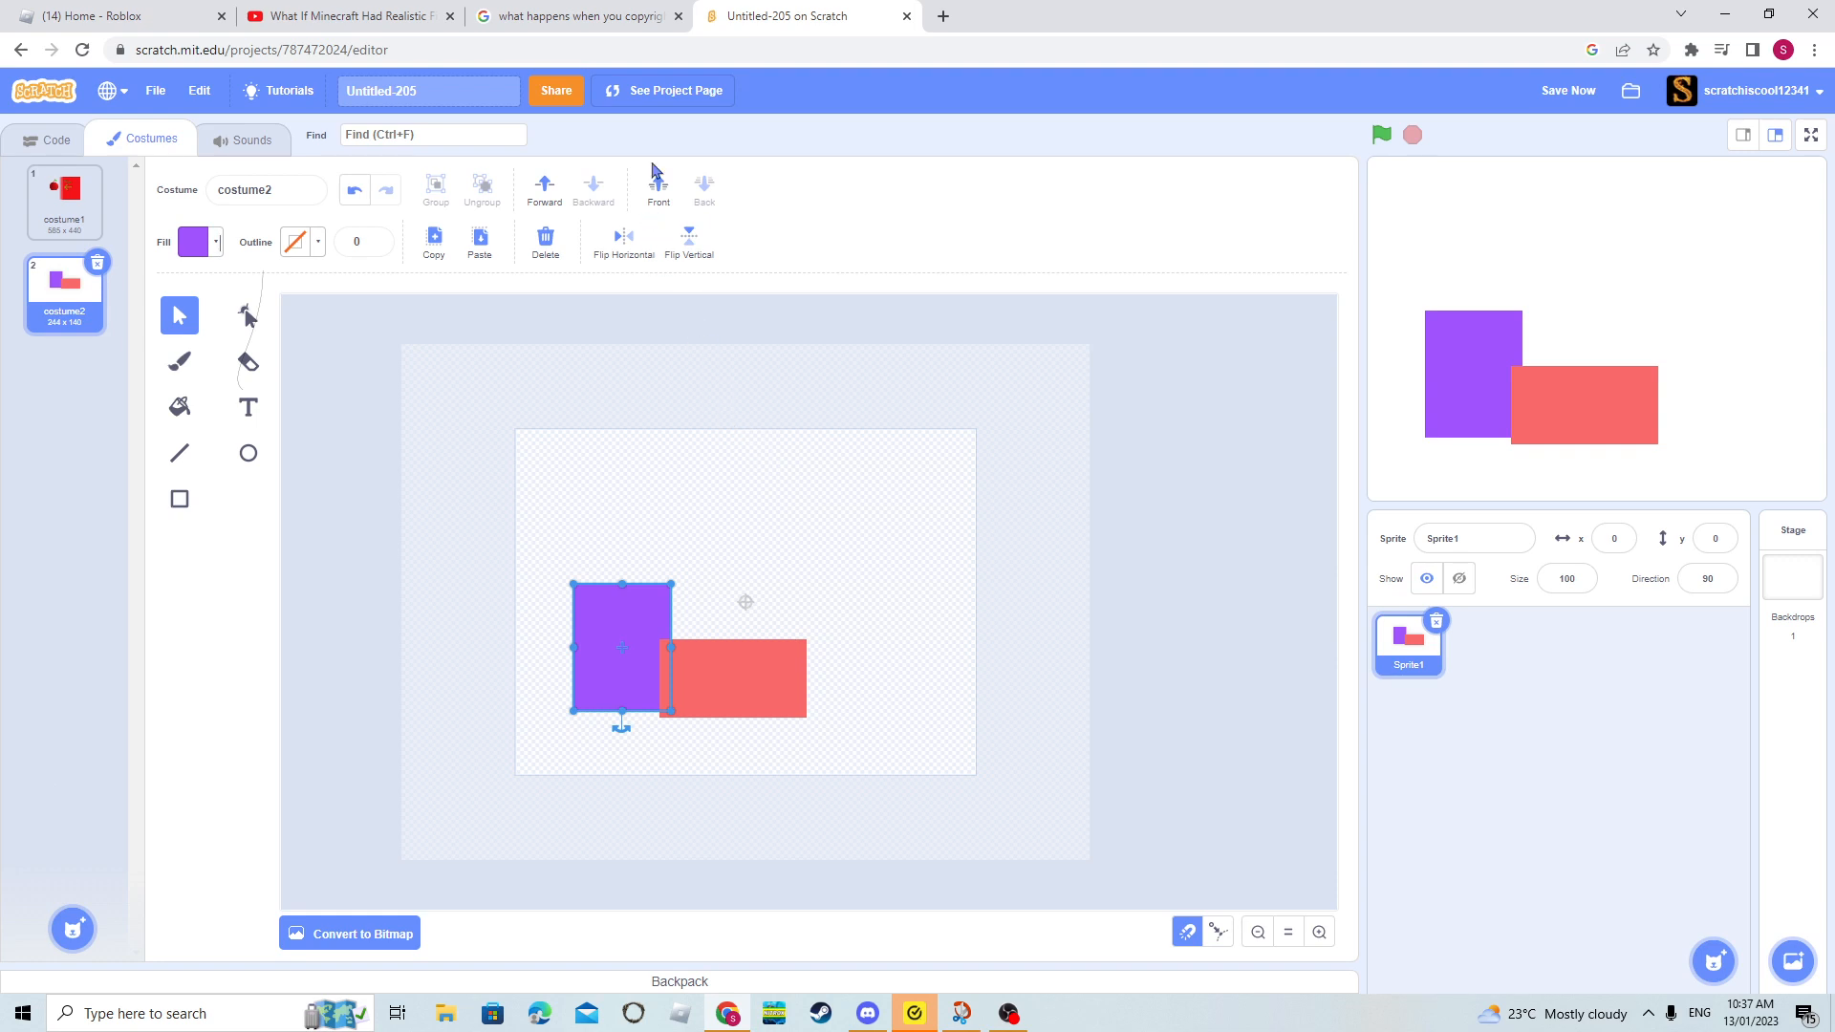
- Bring the purple rectangle to the front of the stack and send it to the back again
click(721, 707)
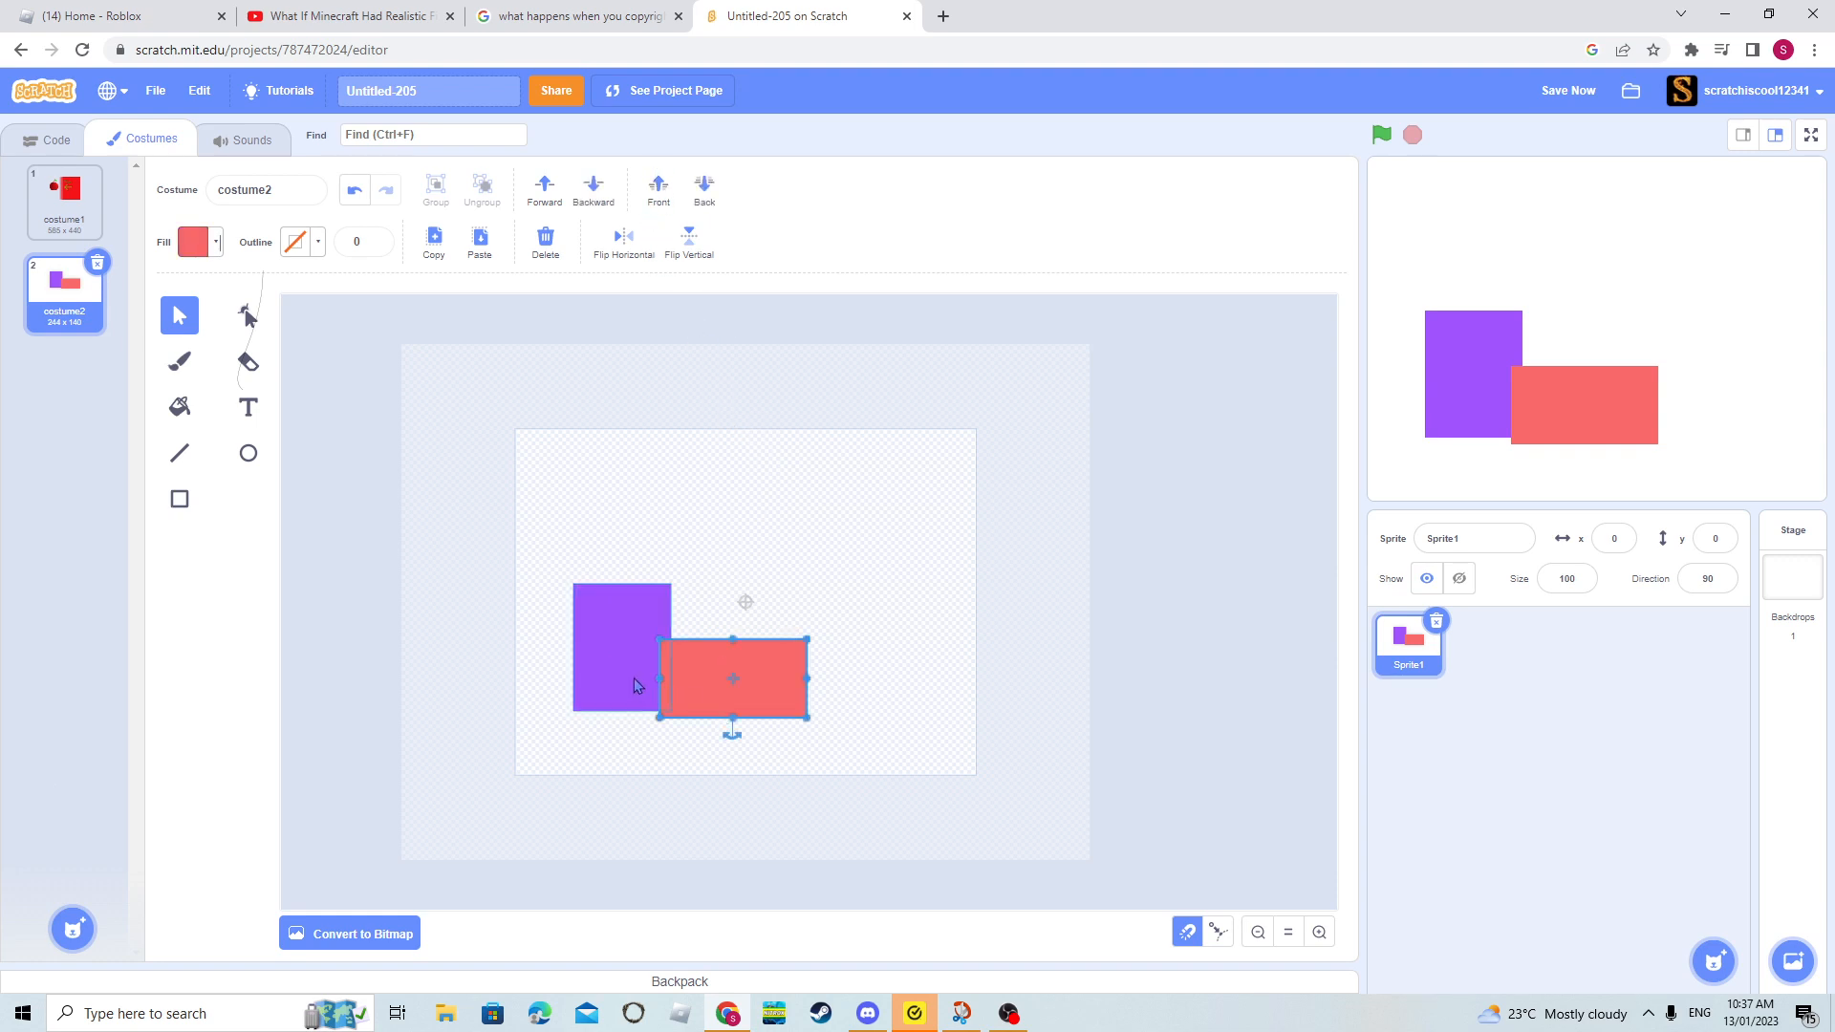
click(635, 686)
click(659, 190)
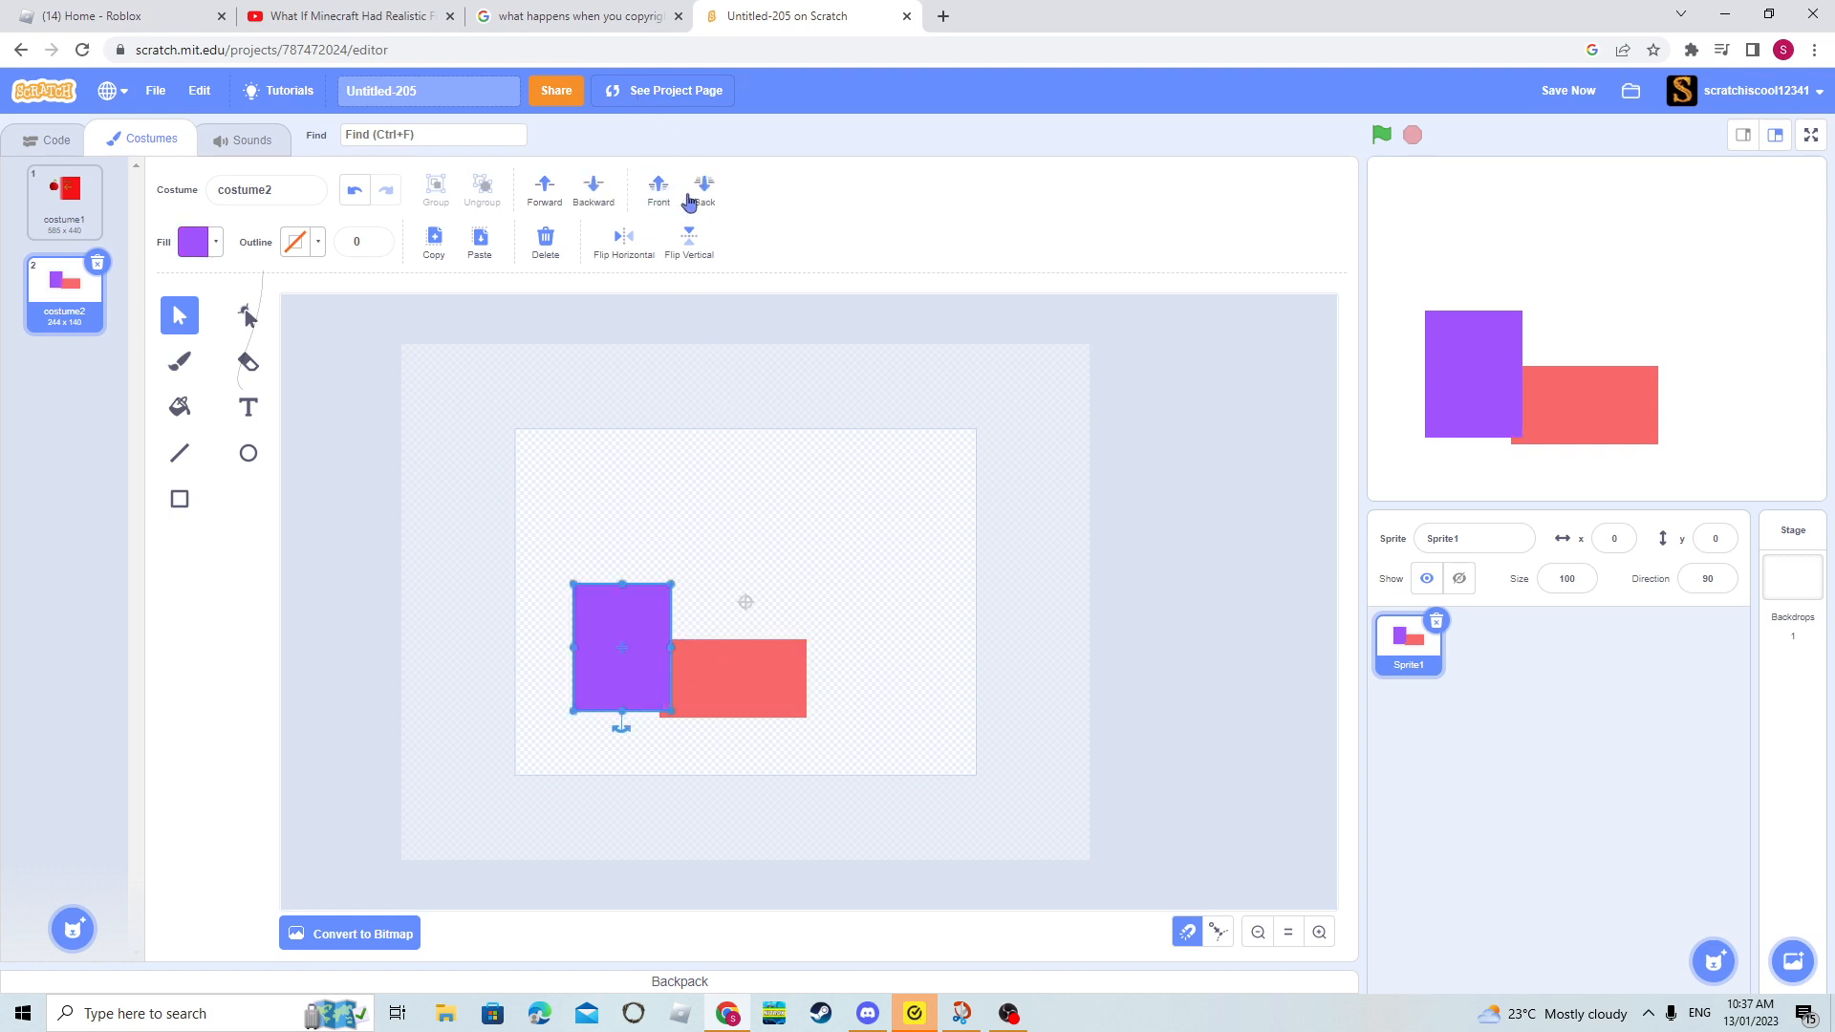
click(688, 199)
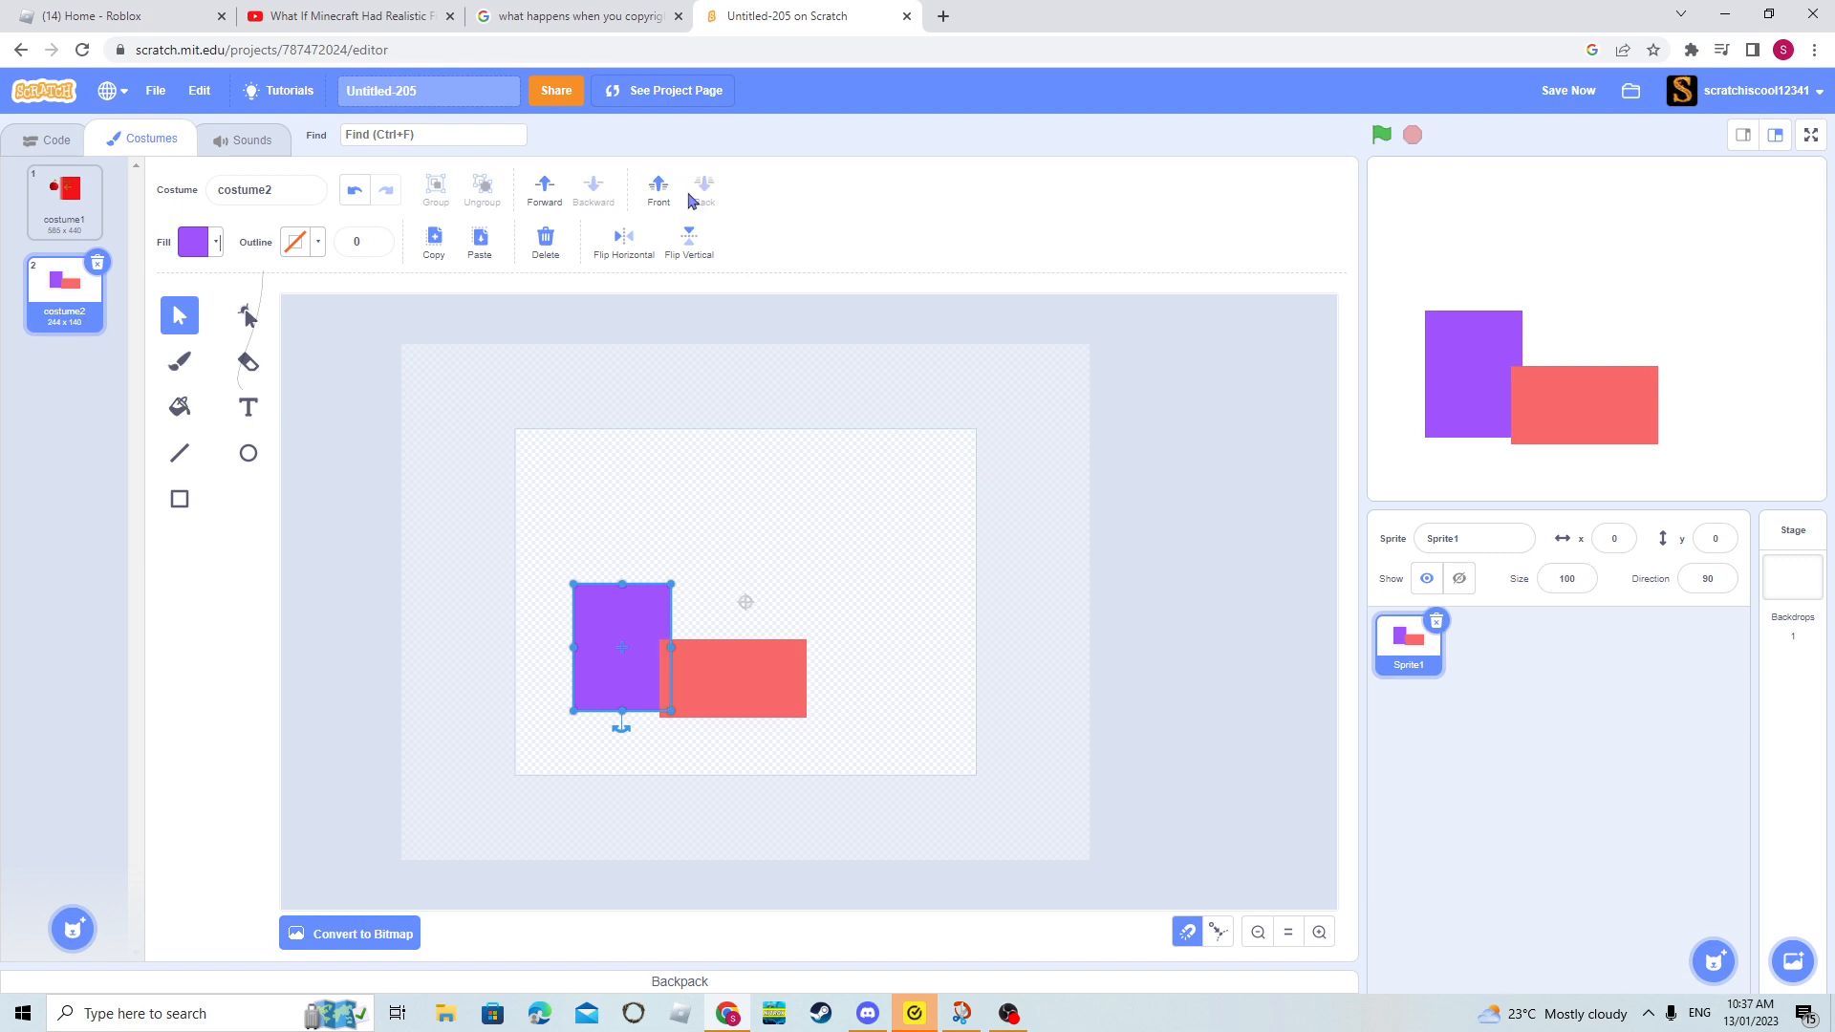
- Paste a copy of the purple rectangle, place it above the original, and delete all shapes from the canvas
click(437, 239)
click(474, 252)
drag(623, 683, 663, 509)
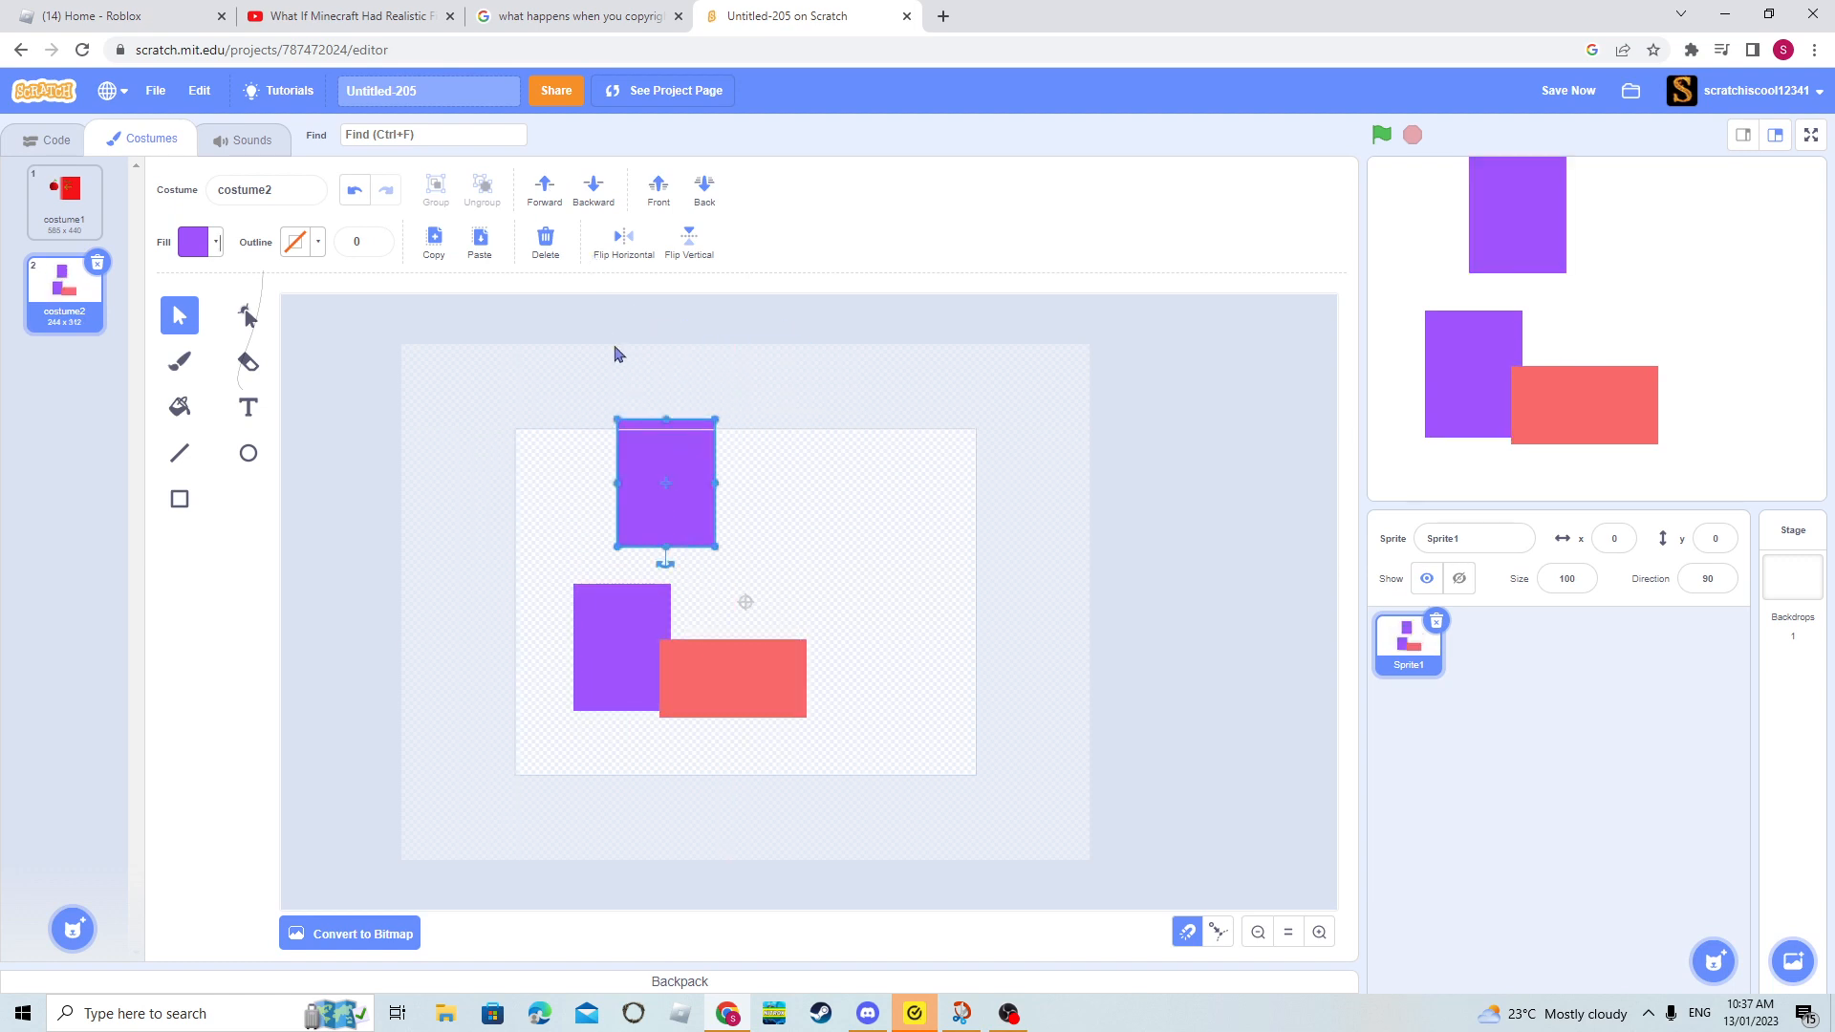
click(597, 395)
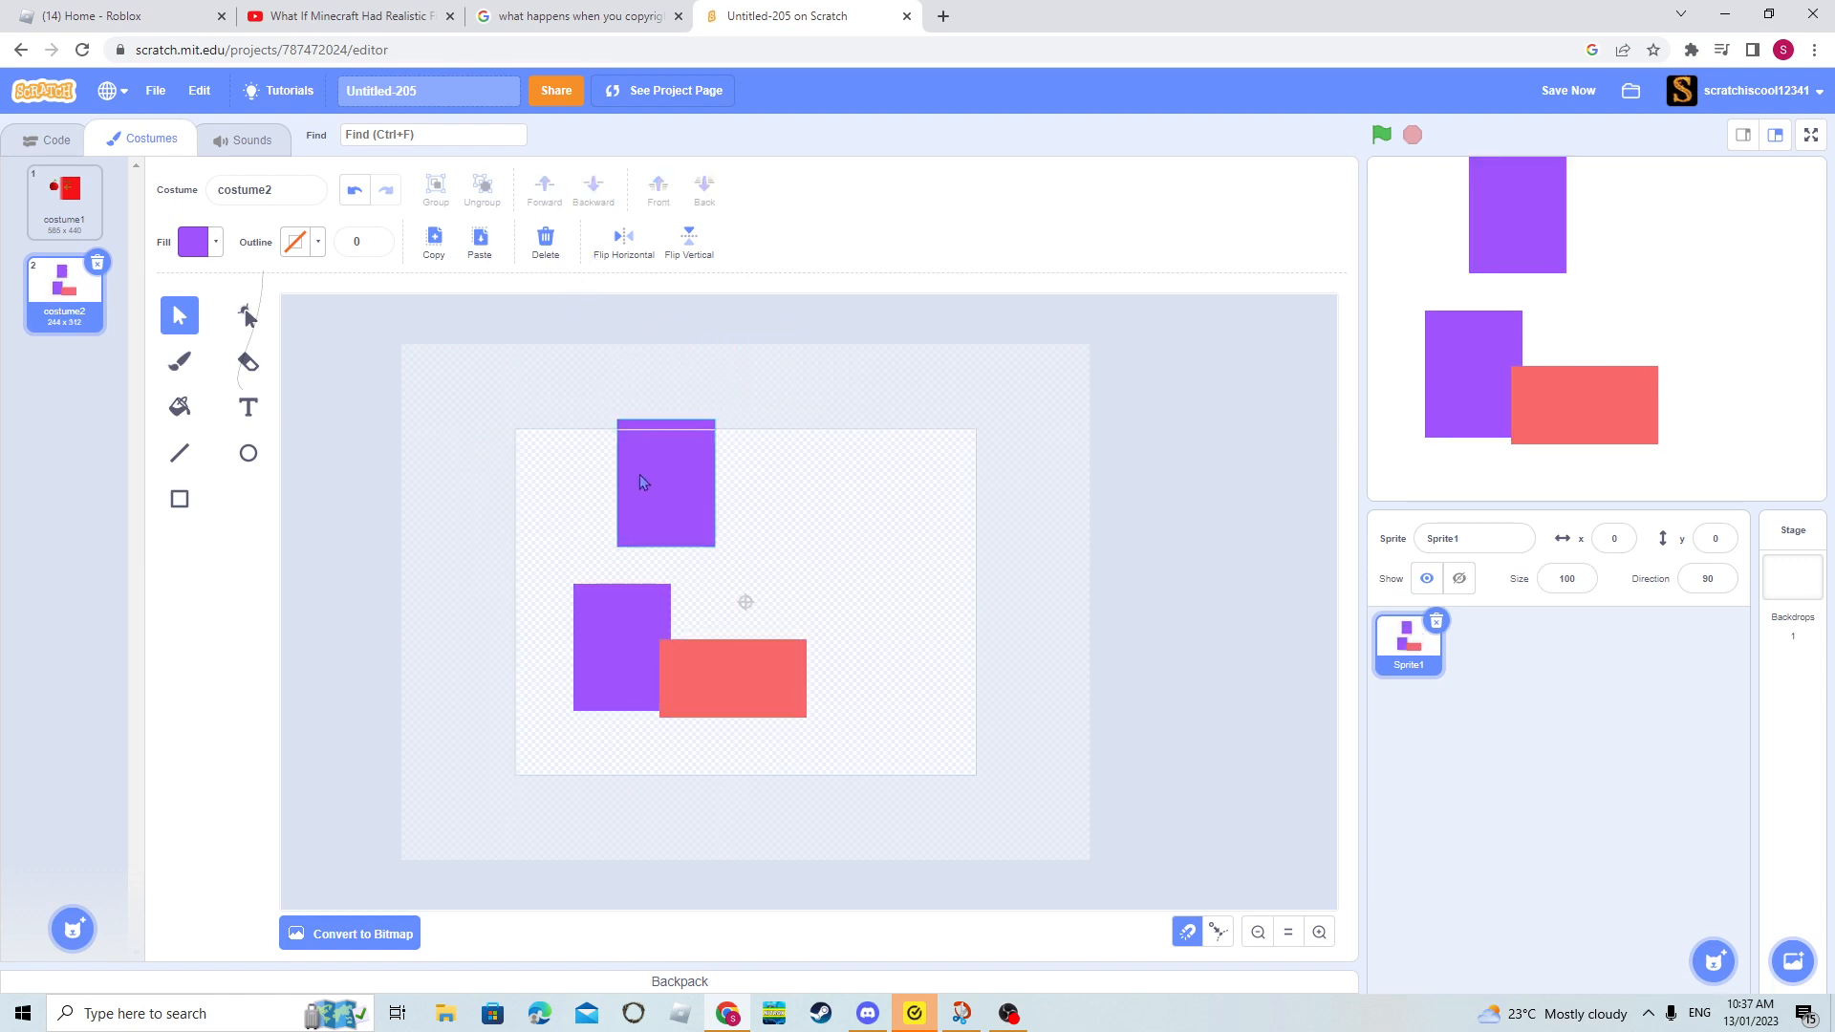
click(544, 239)
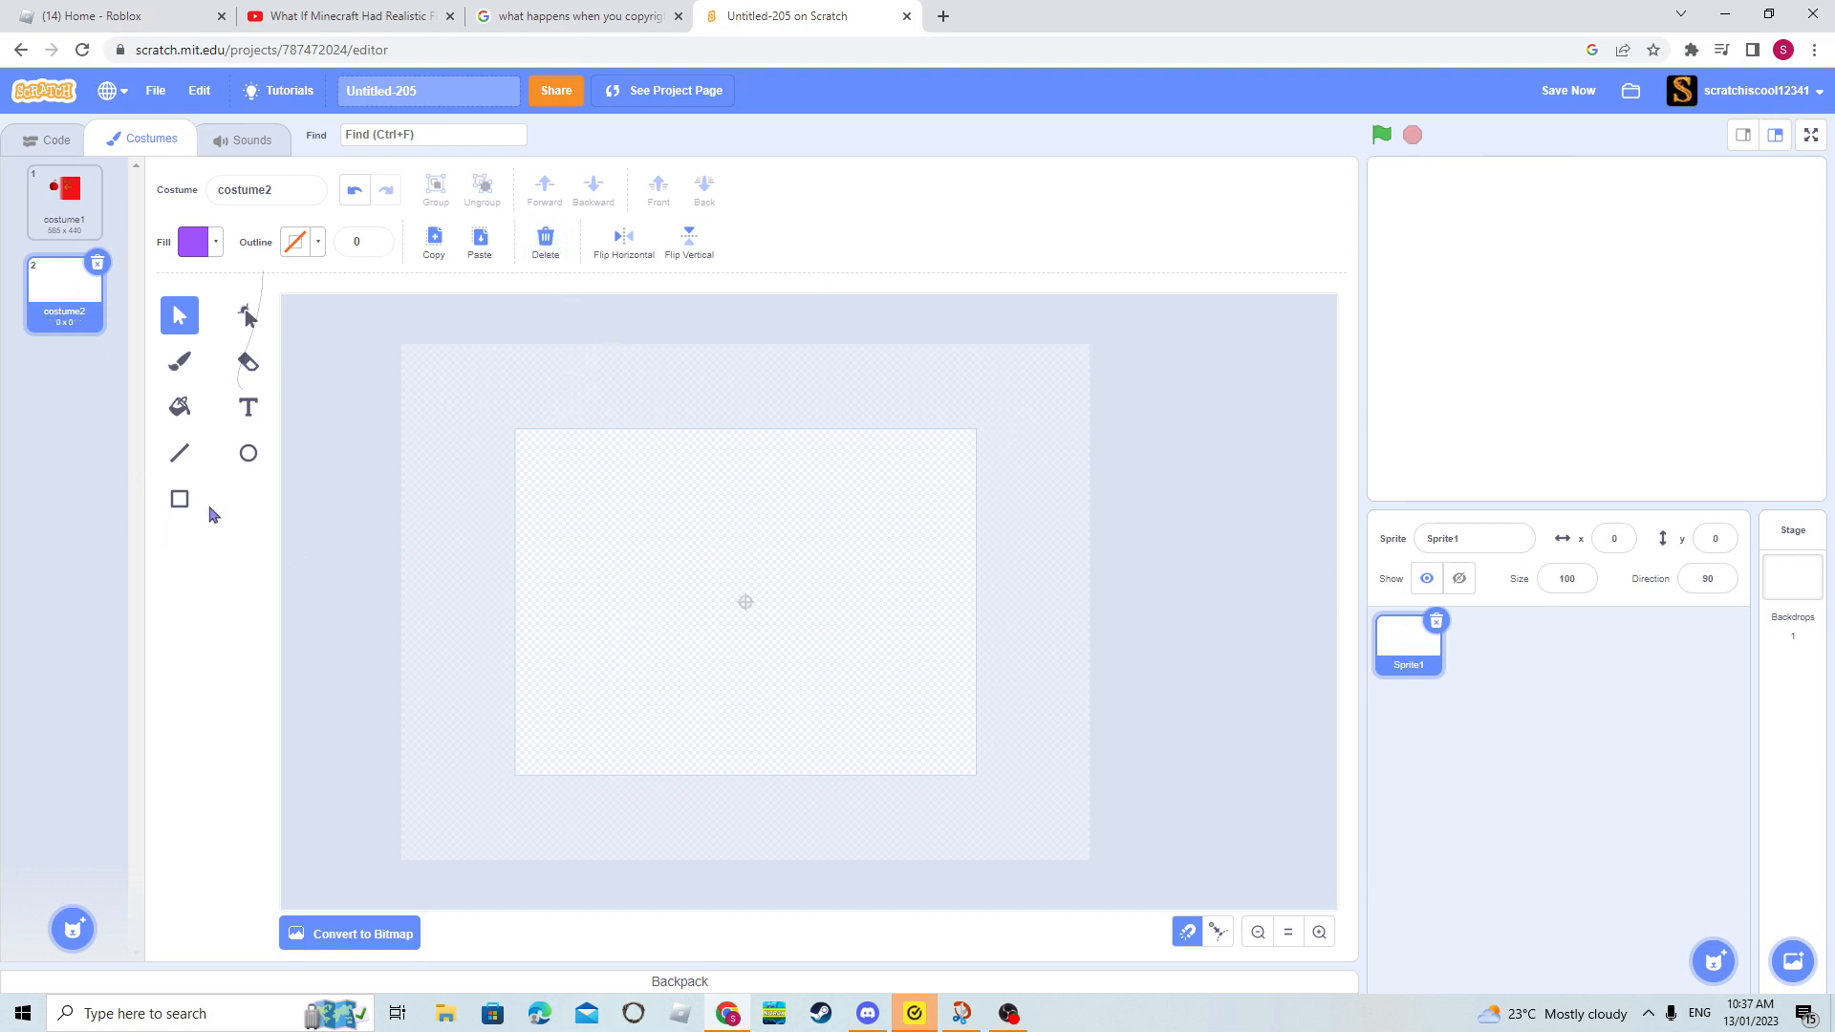
- Draw a purple square in the lower part of the canvas and delete it
click(180, 498)
drag(552, 715, 669, 599)
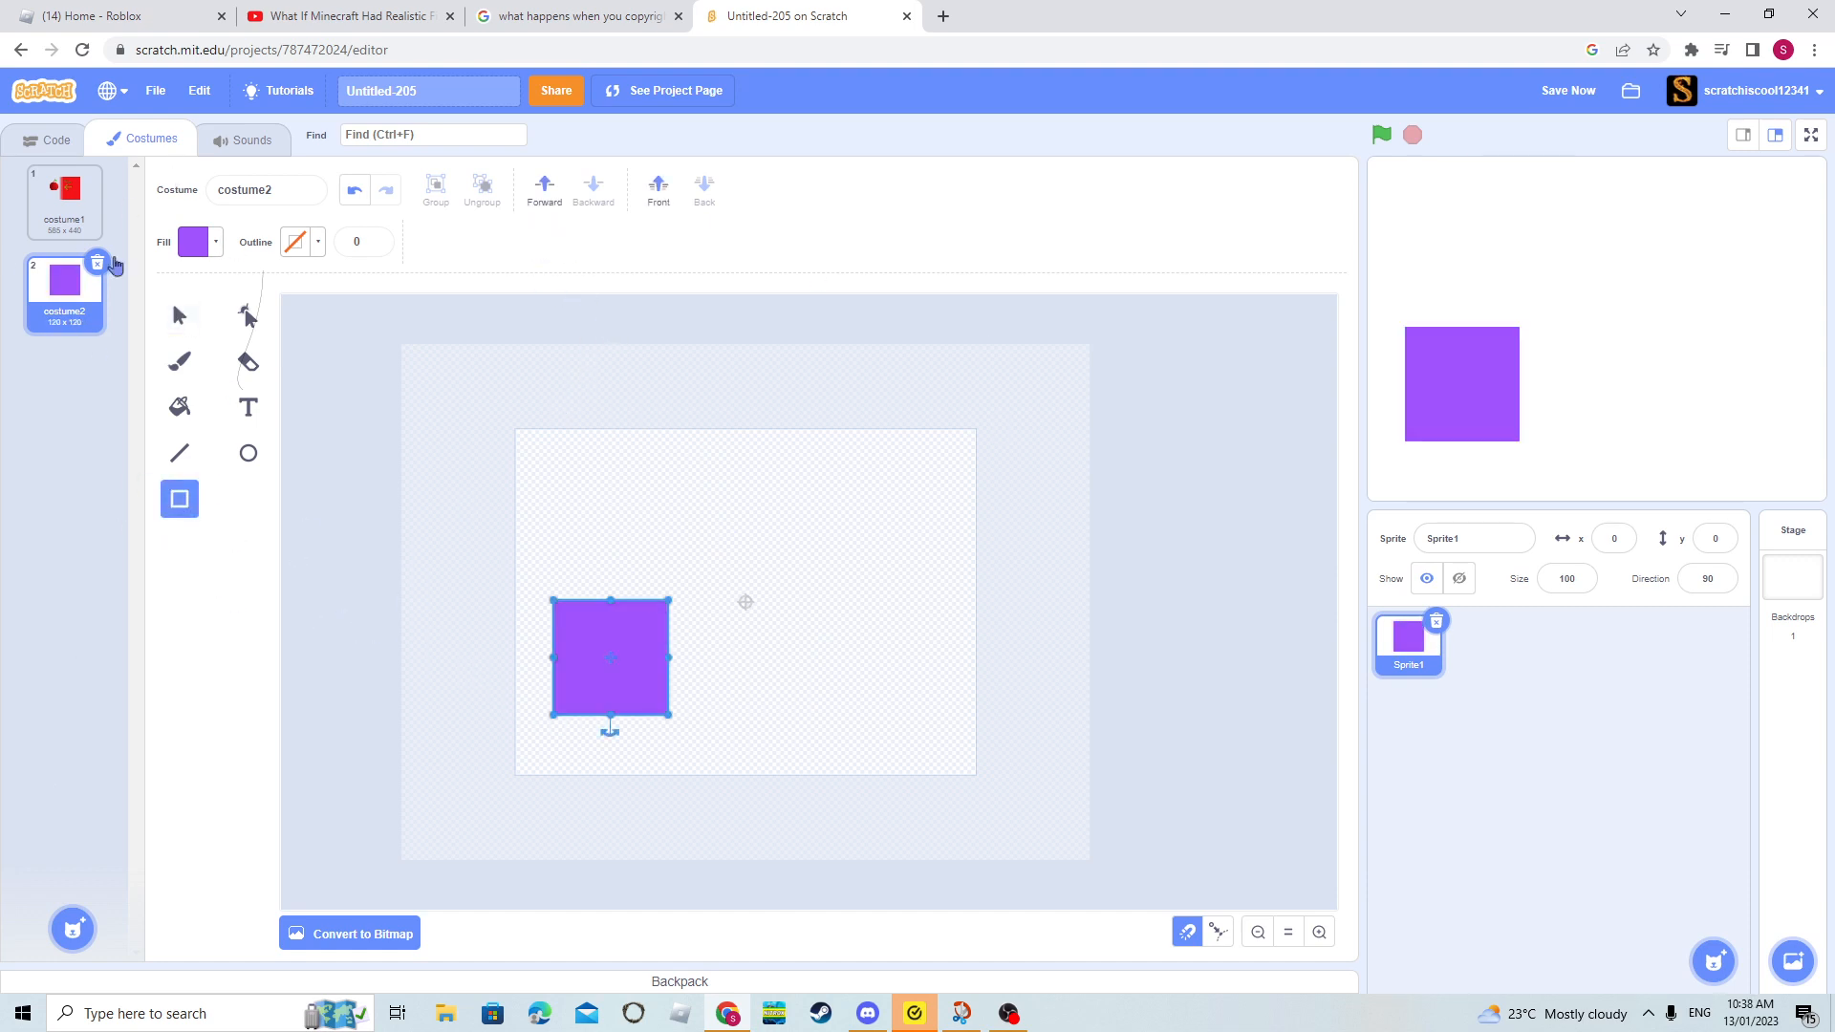
click(180, 315)
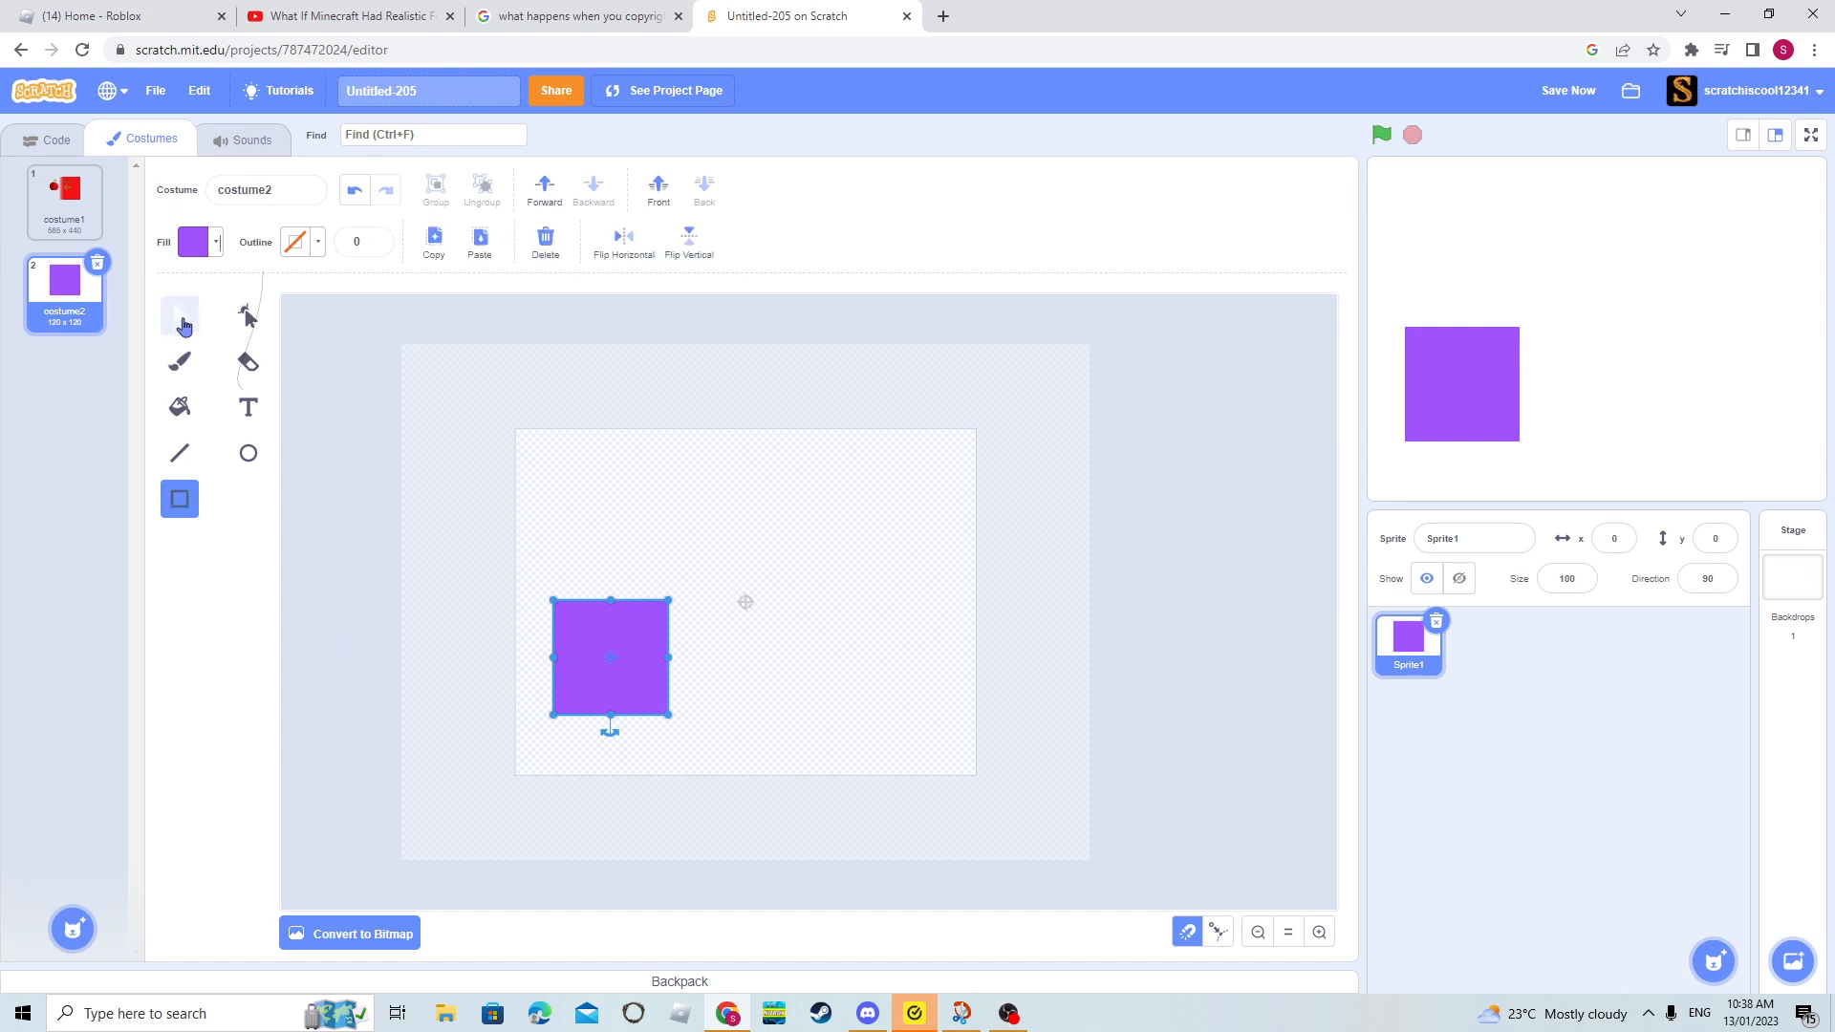
click(550, 253)
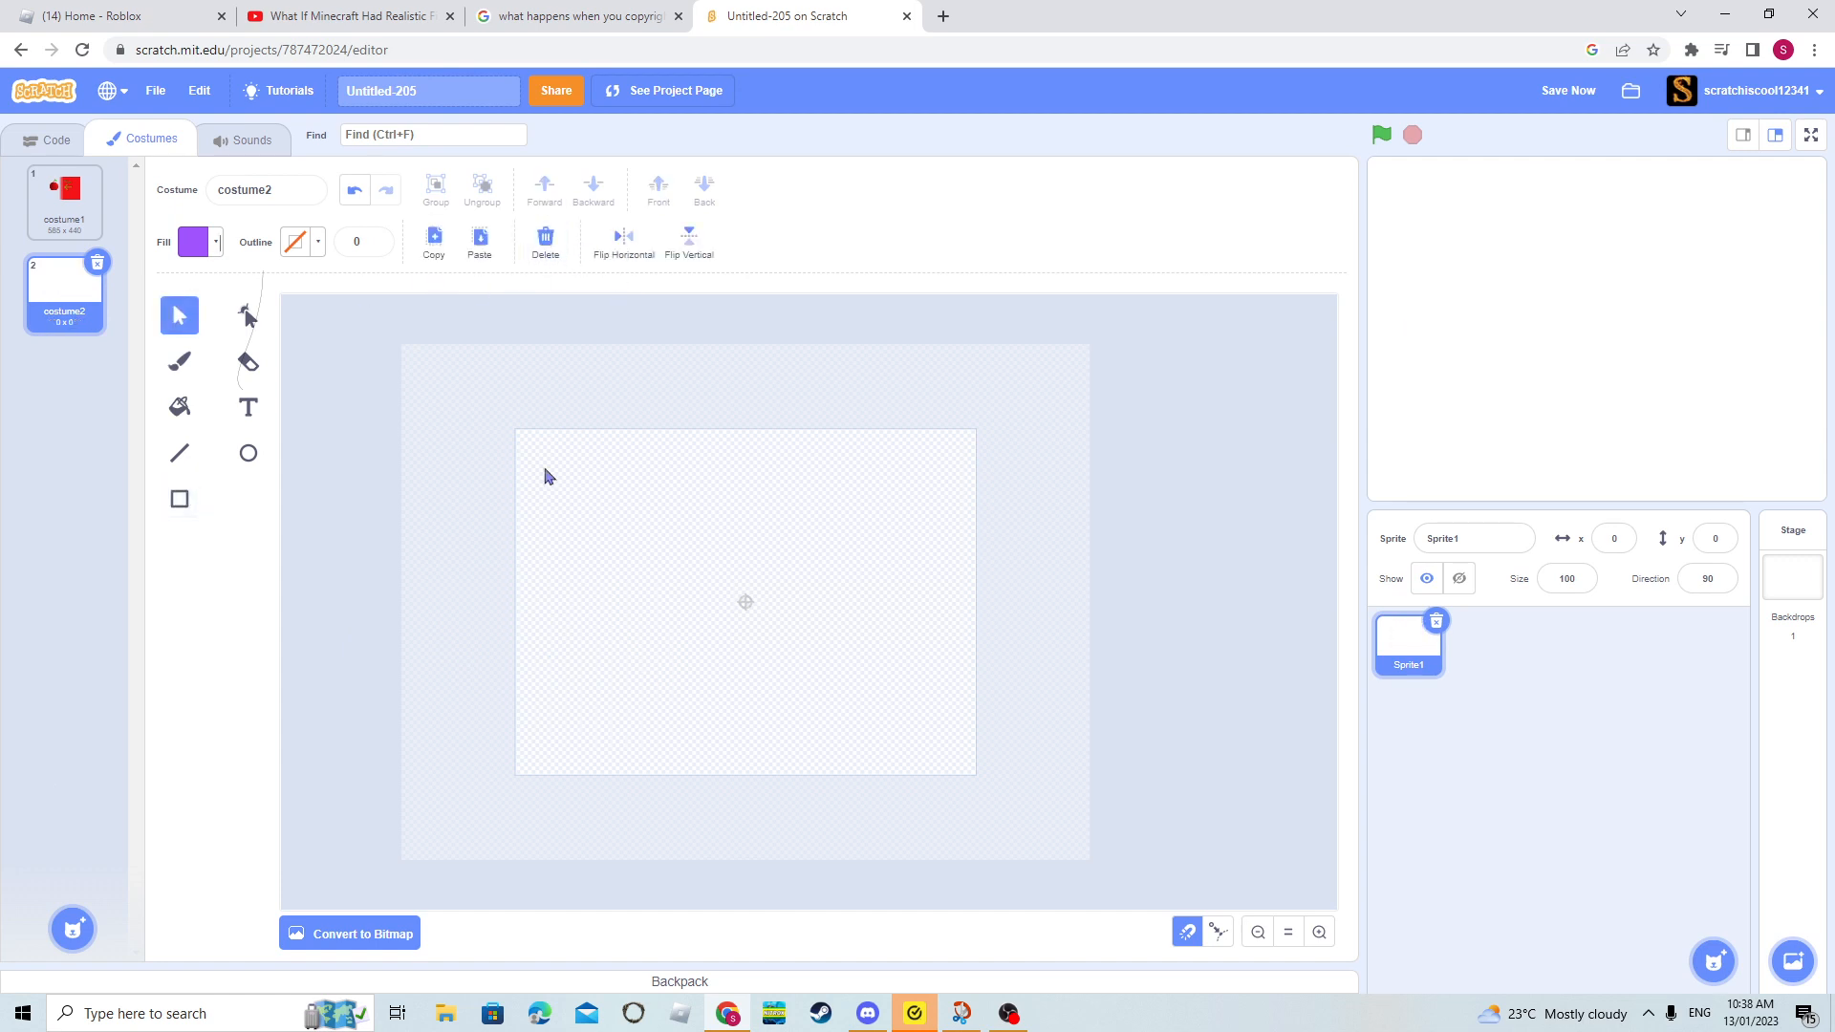
- Draw a purple square and a narrow upright purple rectangle overlapping its upper-right corner
click(179, 498)
drag(645, 666, 741, 568)
mouse_move(717, 634)
mouse_down()
mouse_move(745, 594)
mouse_move(721, 669)
mouse_move(666, 522)
mouse_move(730, 546)
mouse_up()
click(848, 678)
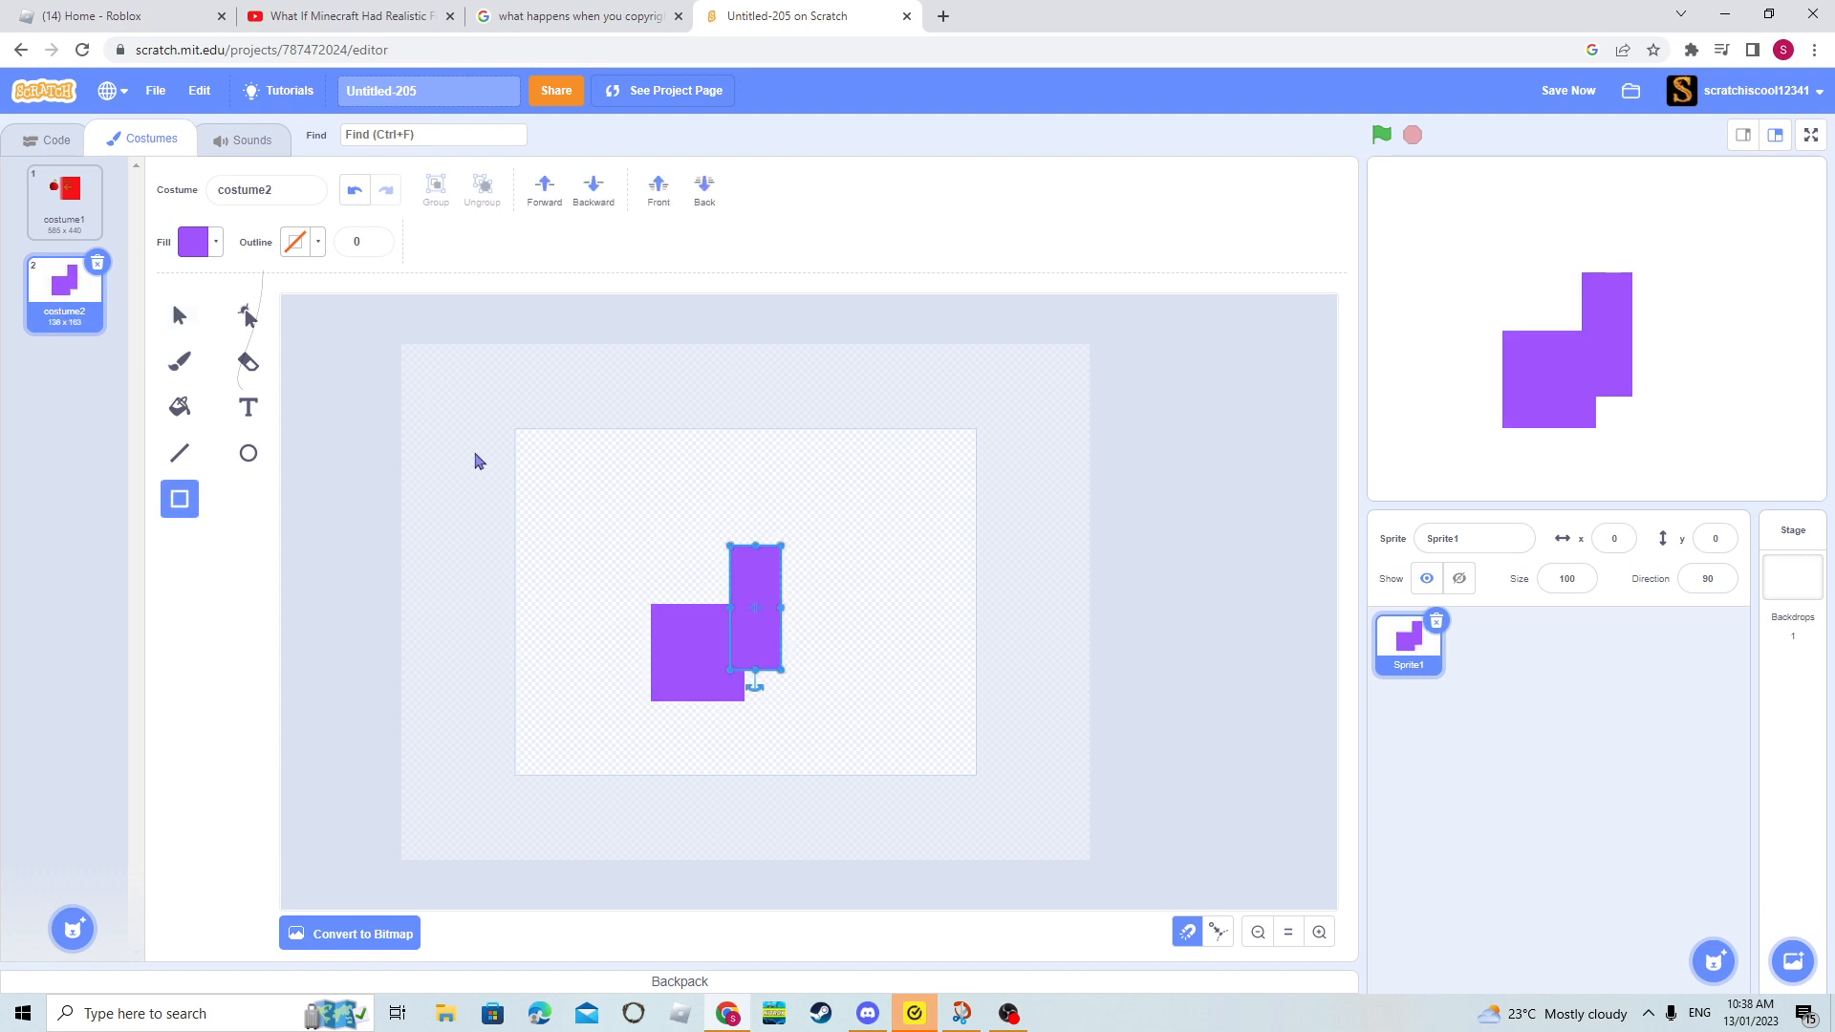
- Select both purple shapes and group them
click(180, 315)
key(ctrl+a)
click(435, 188)
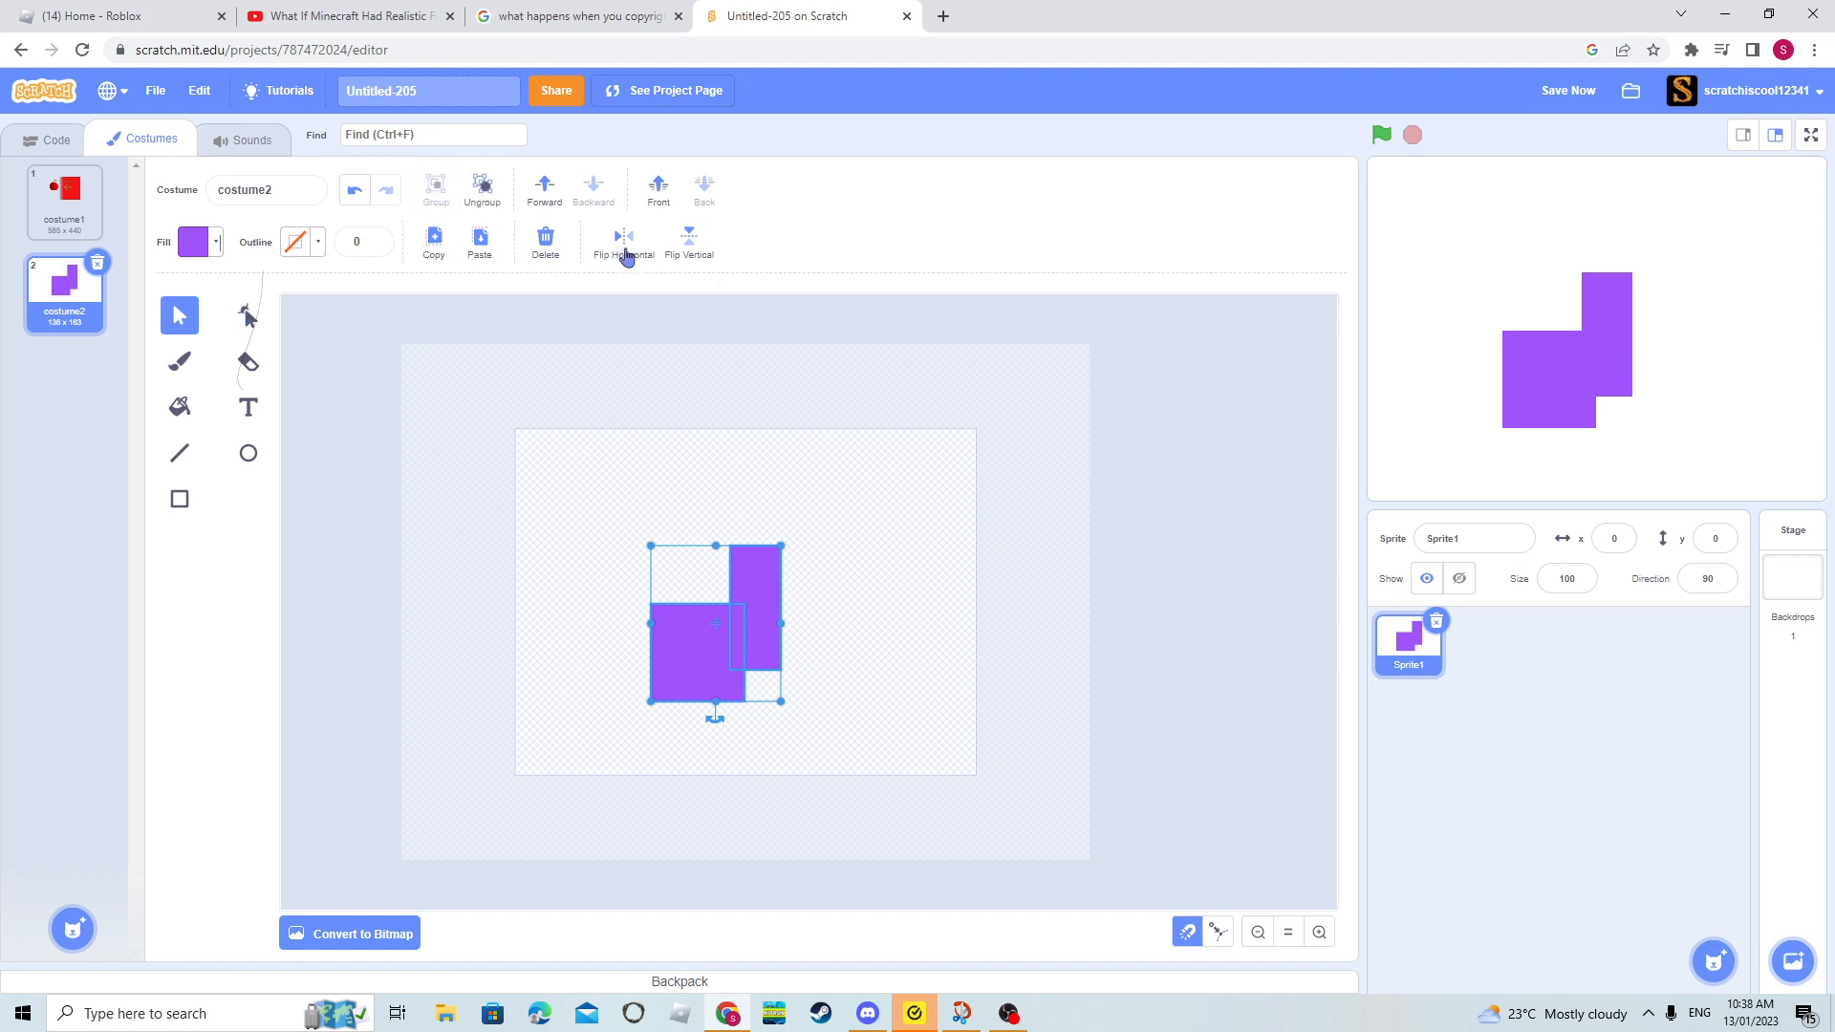
- Flip the grouped shapes horizontally and back, flip them vertically and back, and deselect the group
click(625, 239)
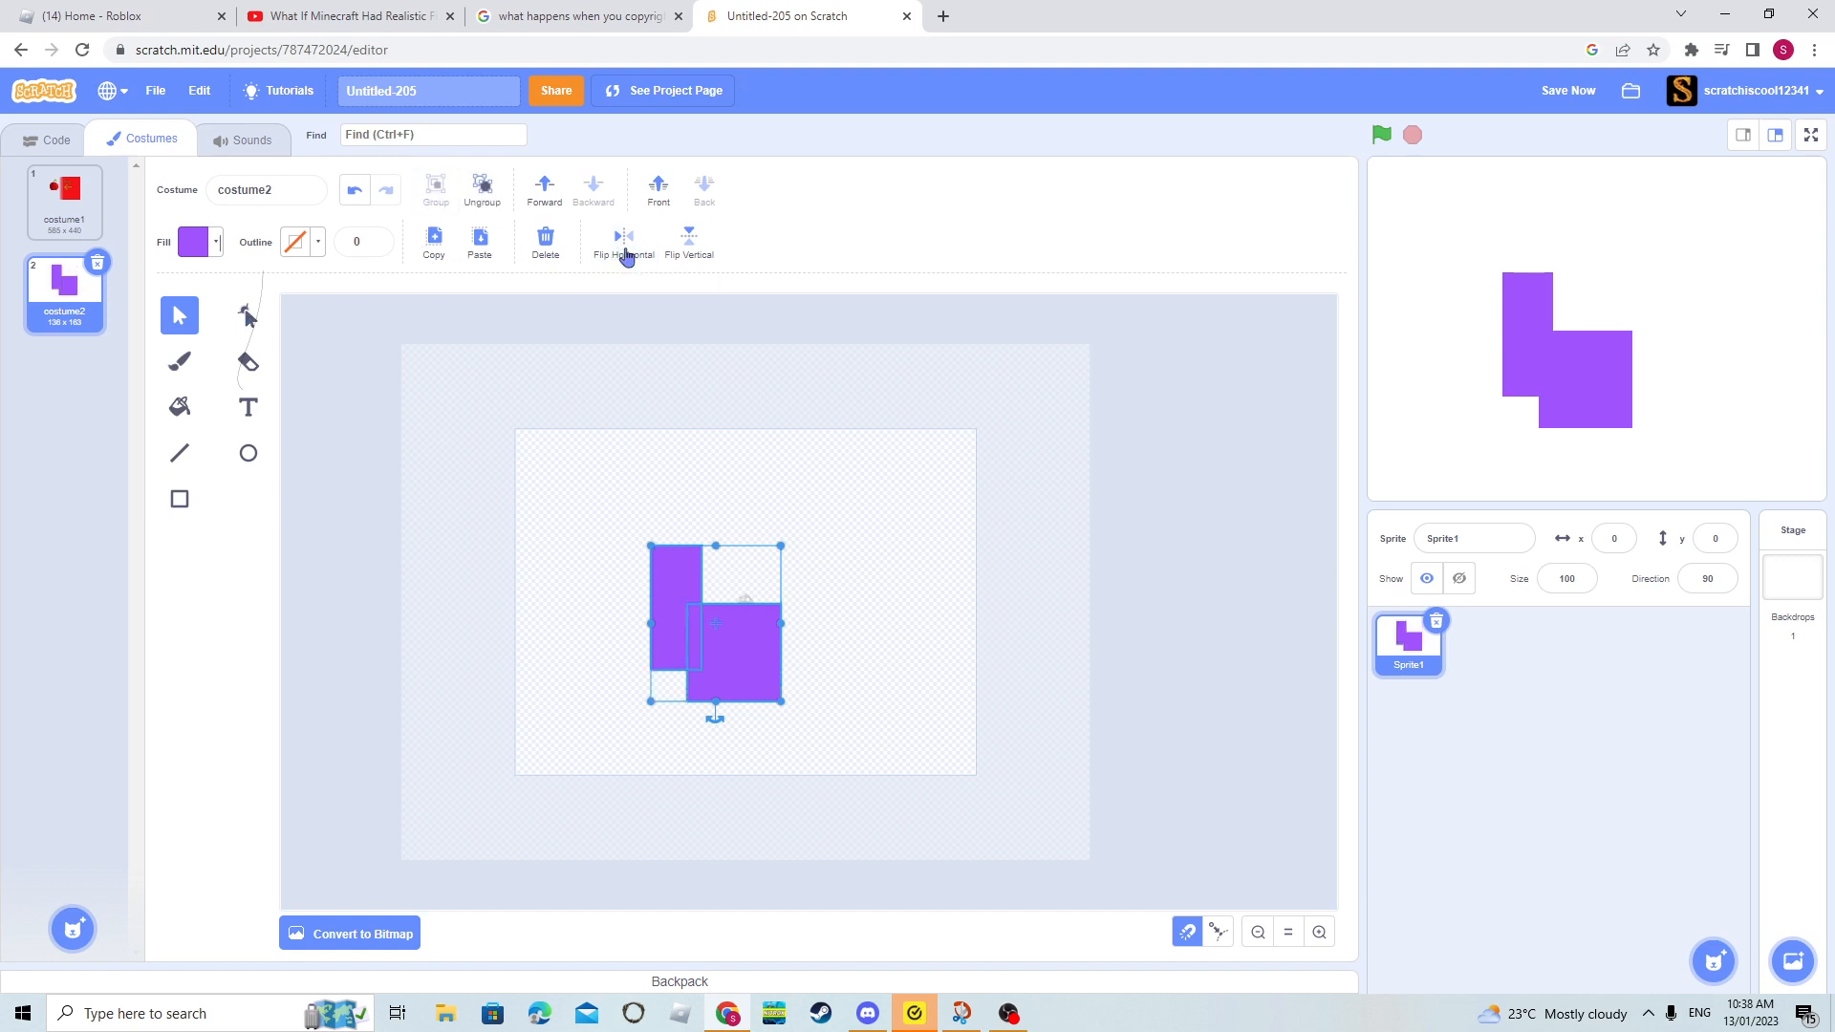
click(625, 239)
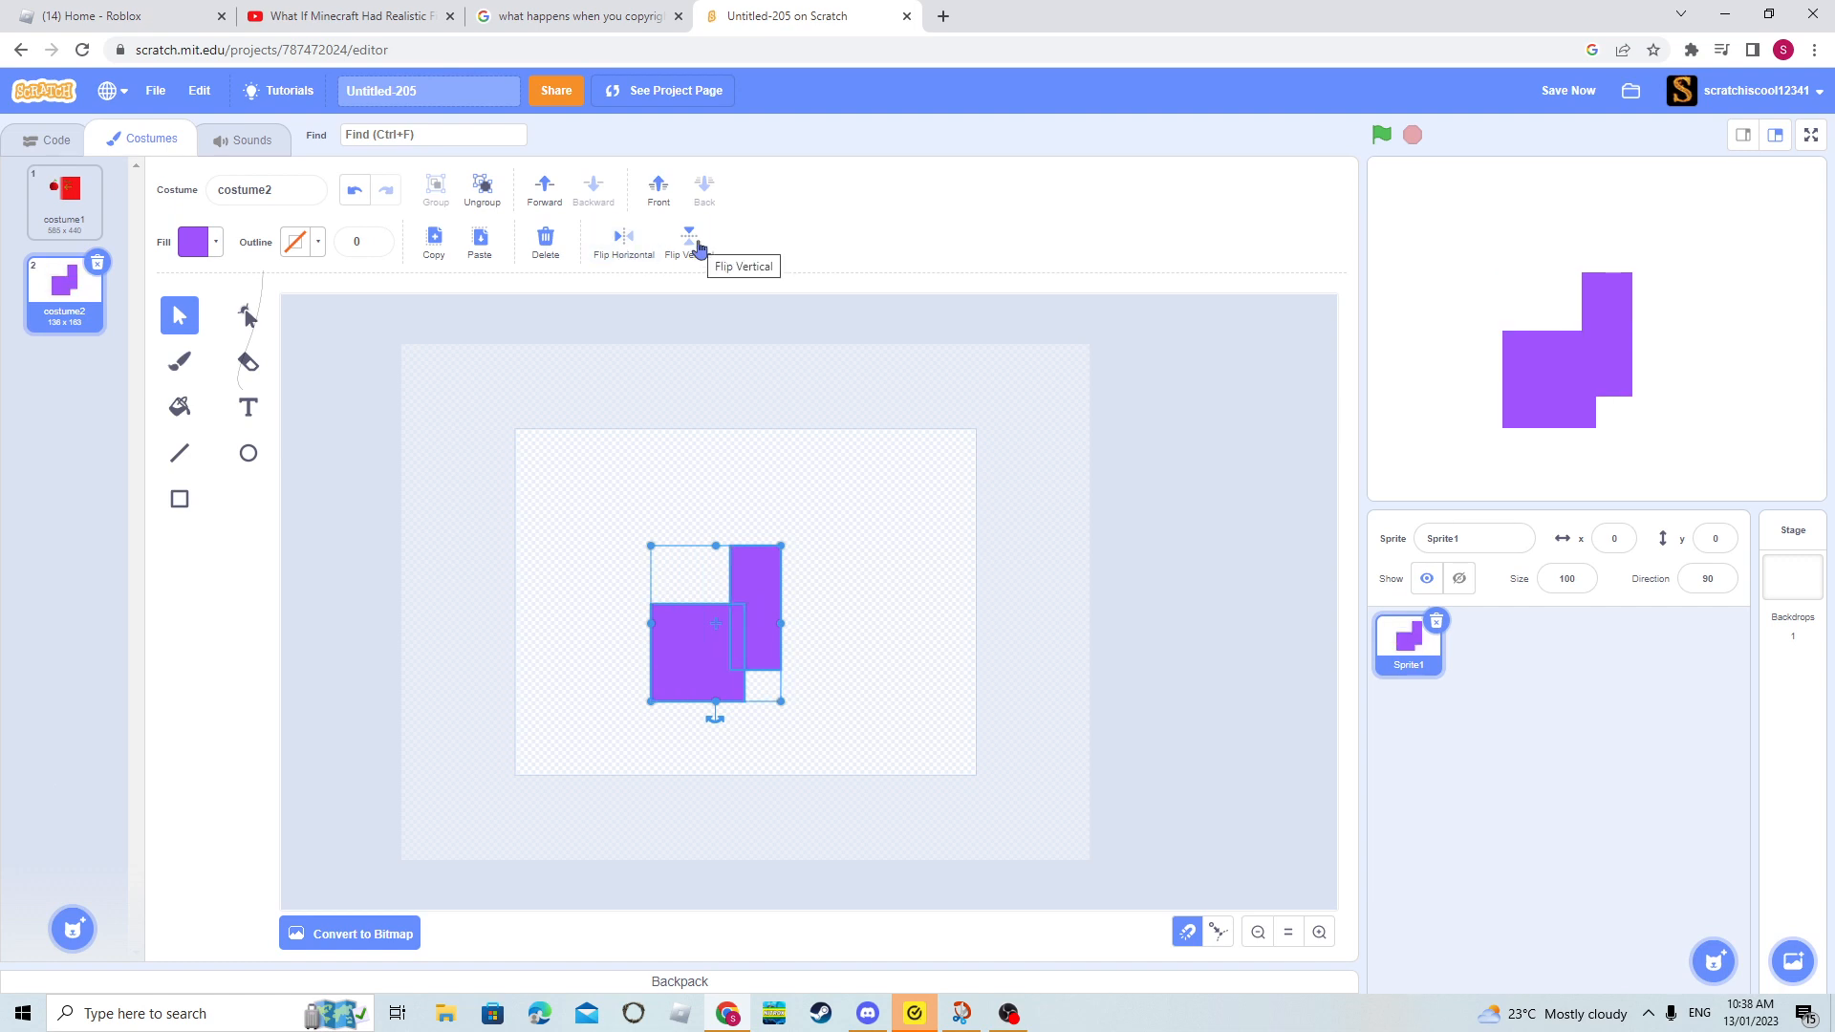
click(700, 247)
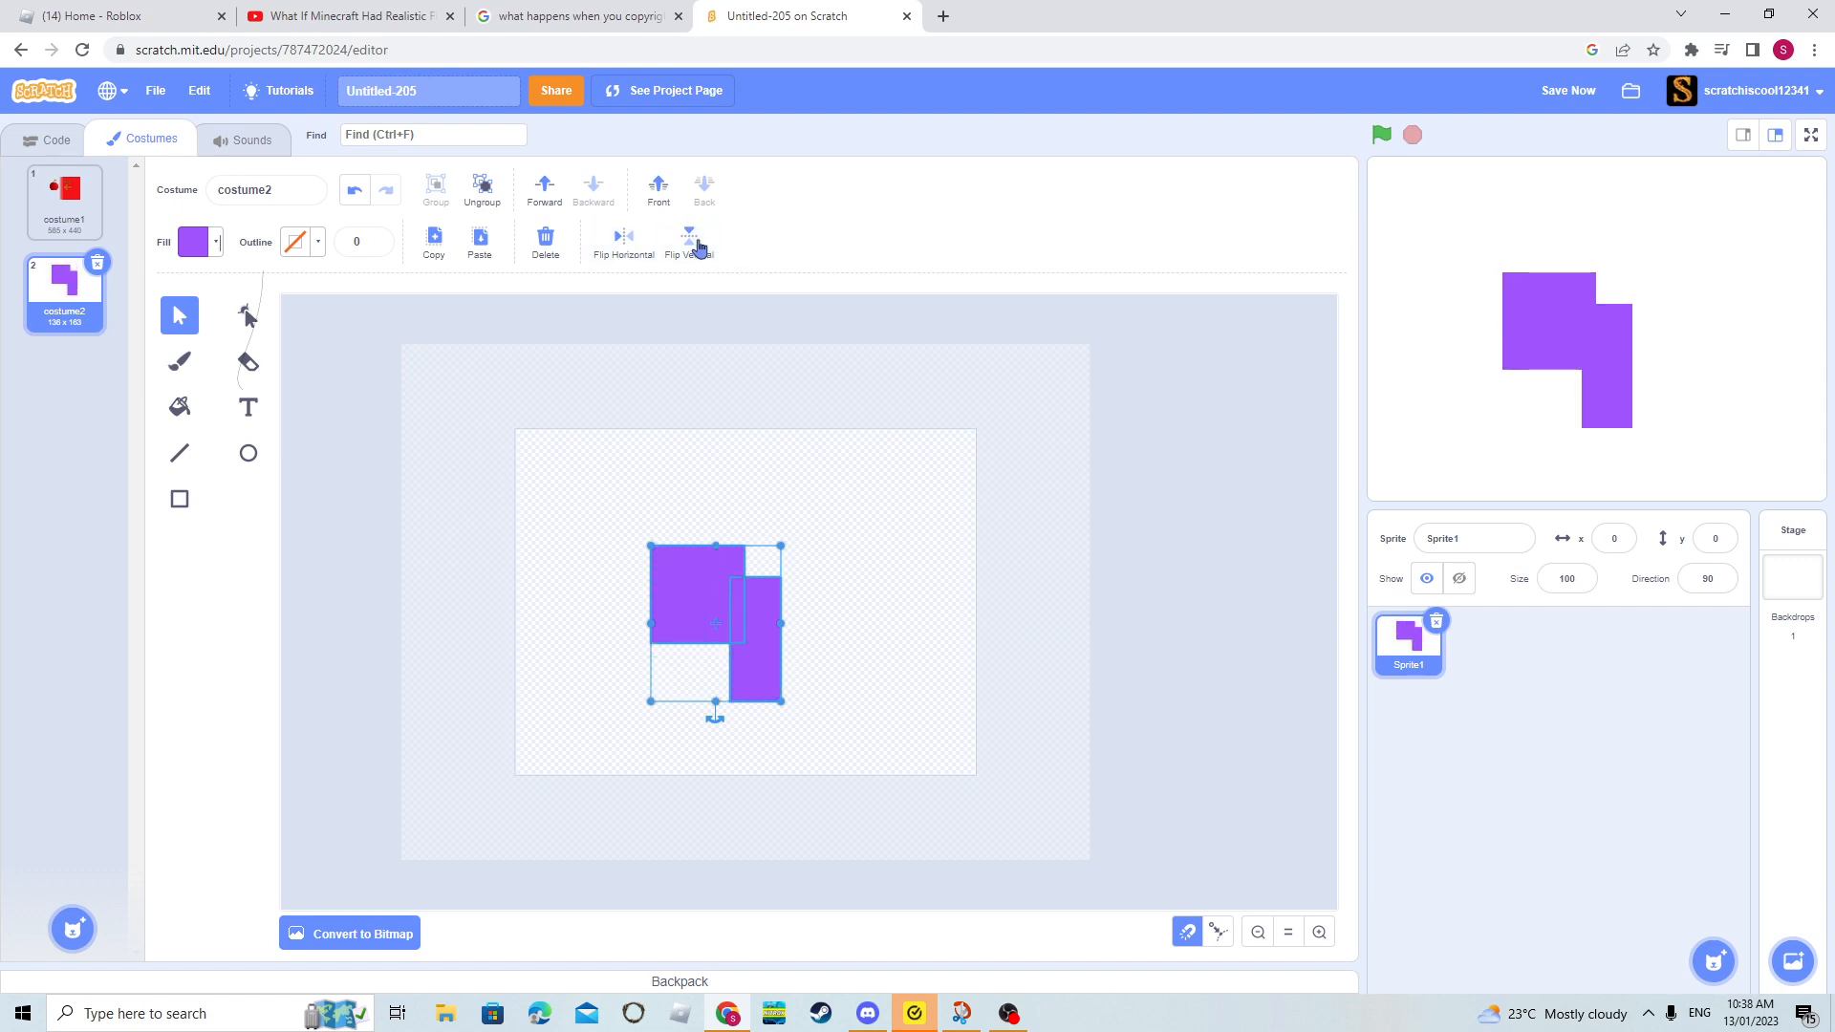
click(700, 248)
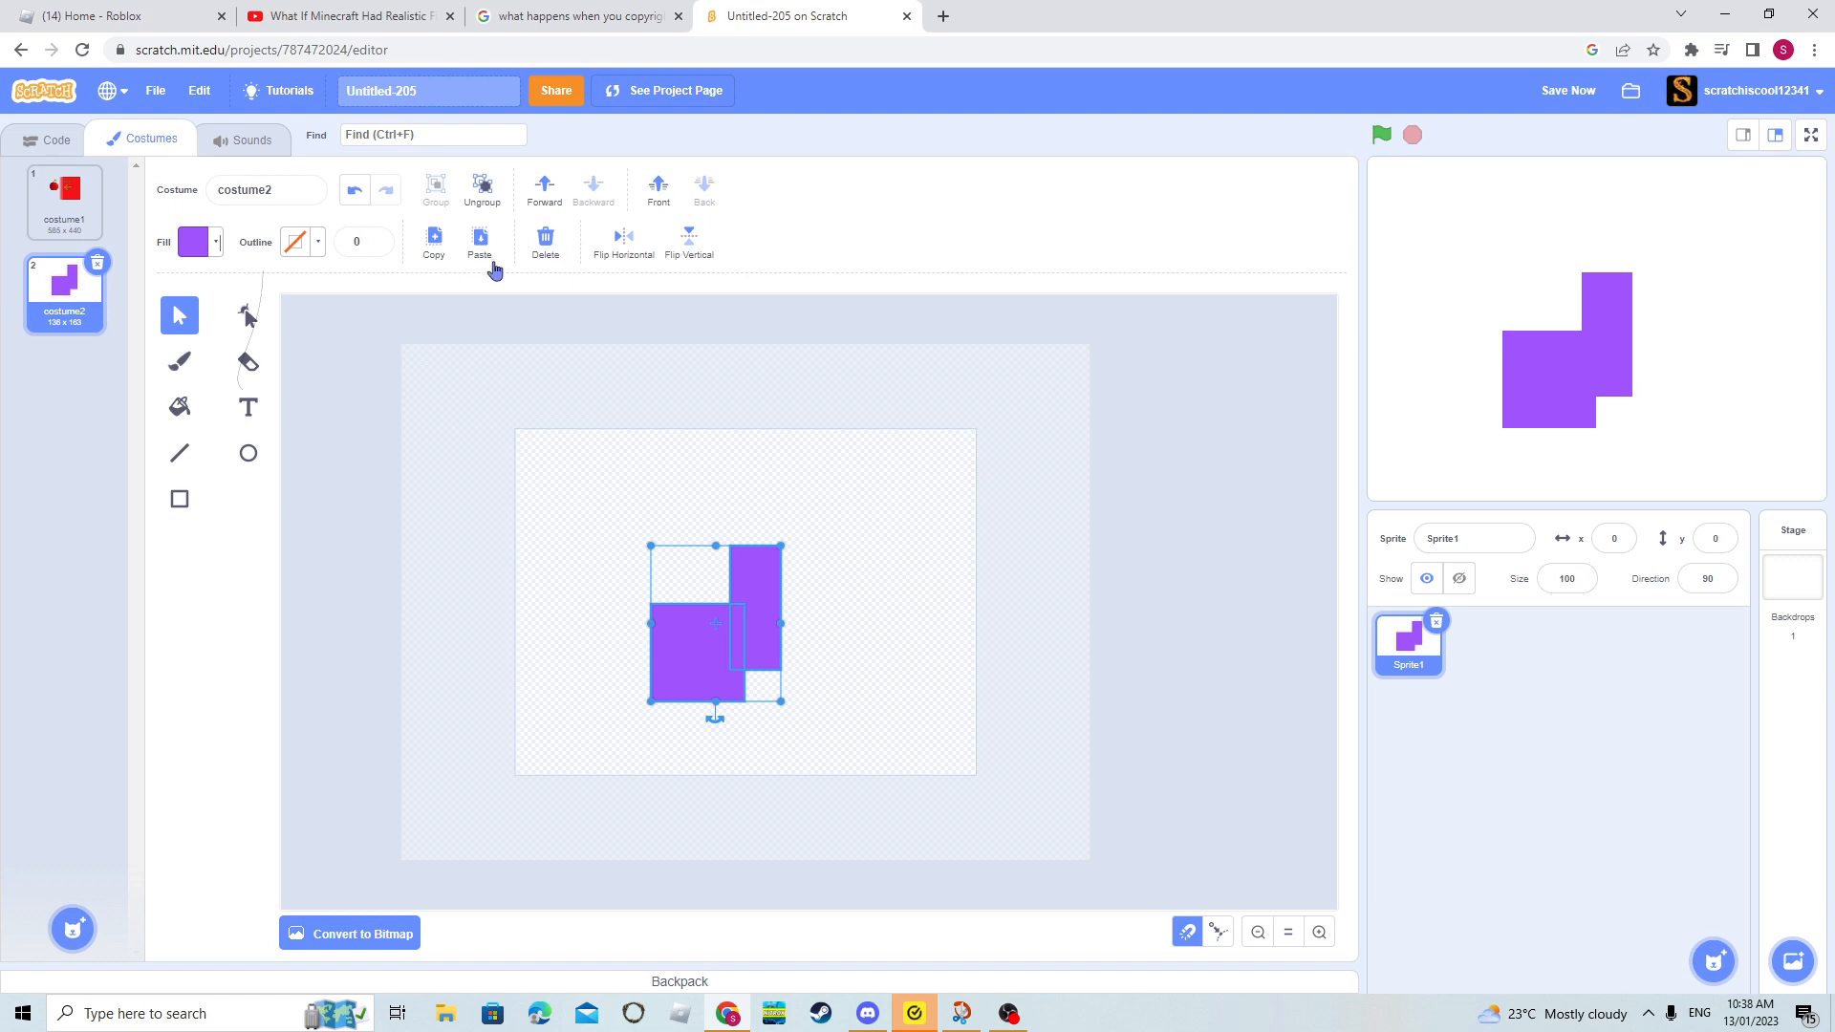
click(375, 406)
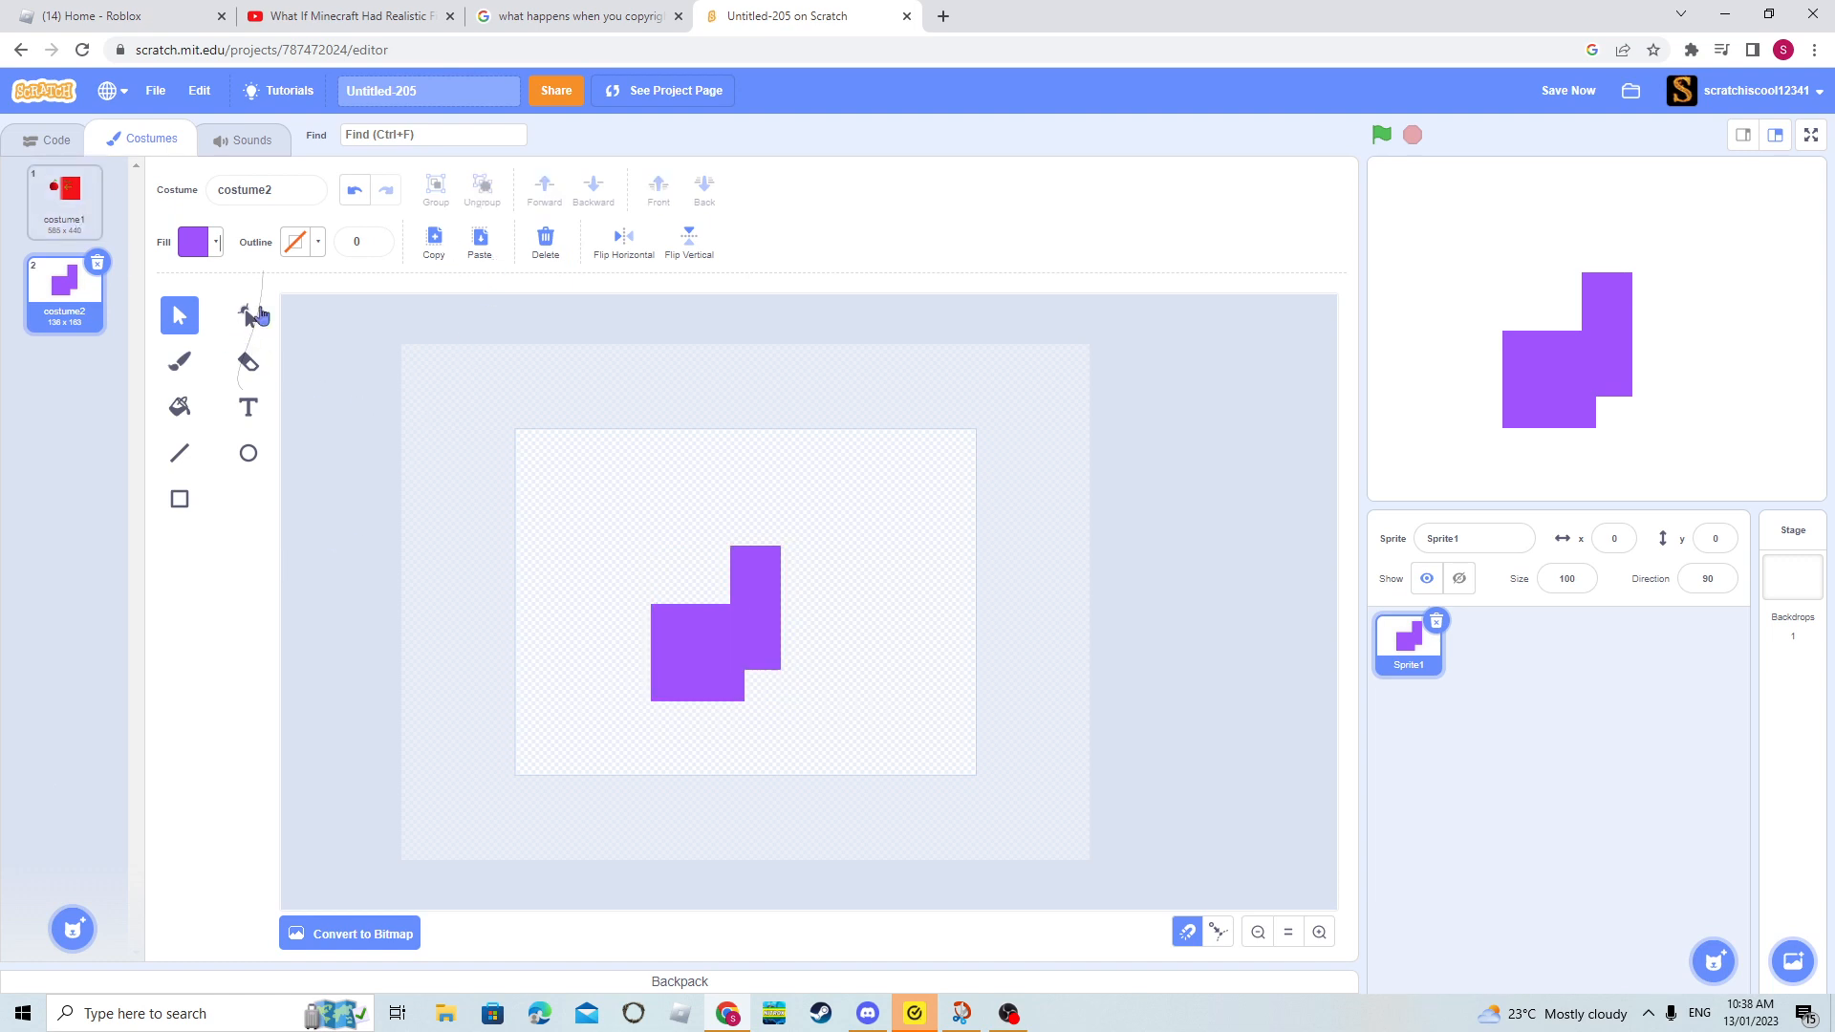
- Reshape the narrow purple rectangle by curving its upper-left corner and adjusting the curve handle, and make the corner square again
click(254, 316)
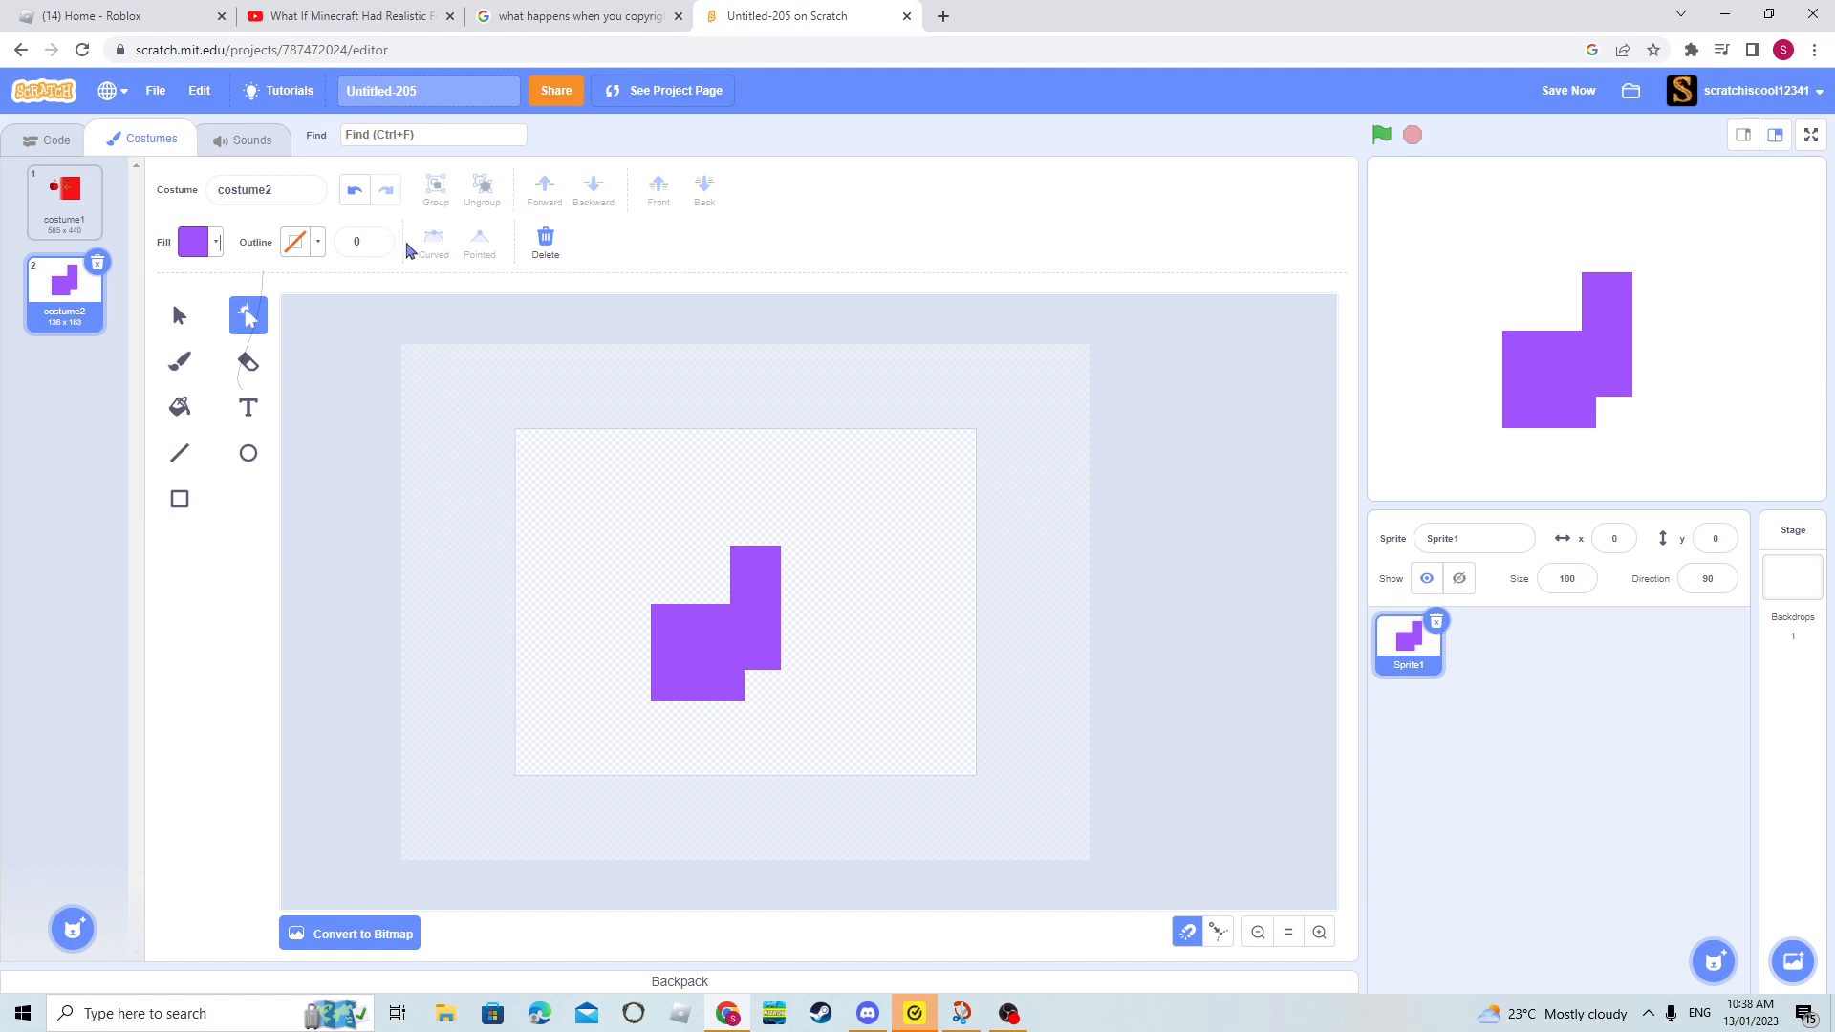
click(748, 595)
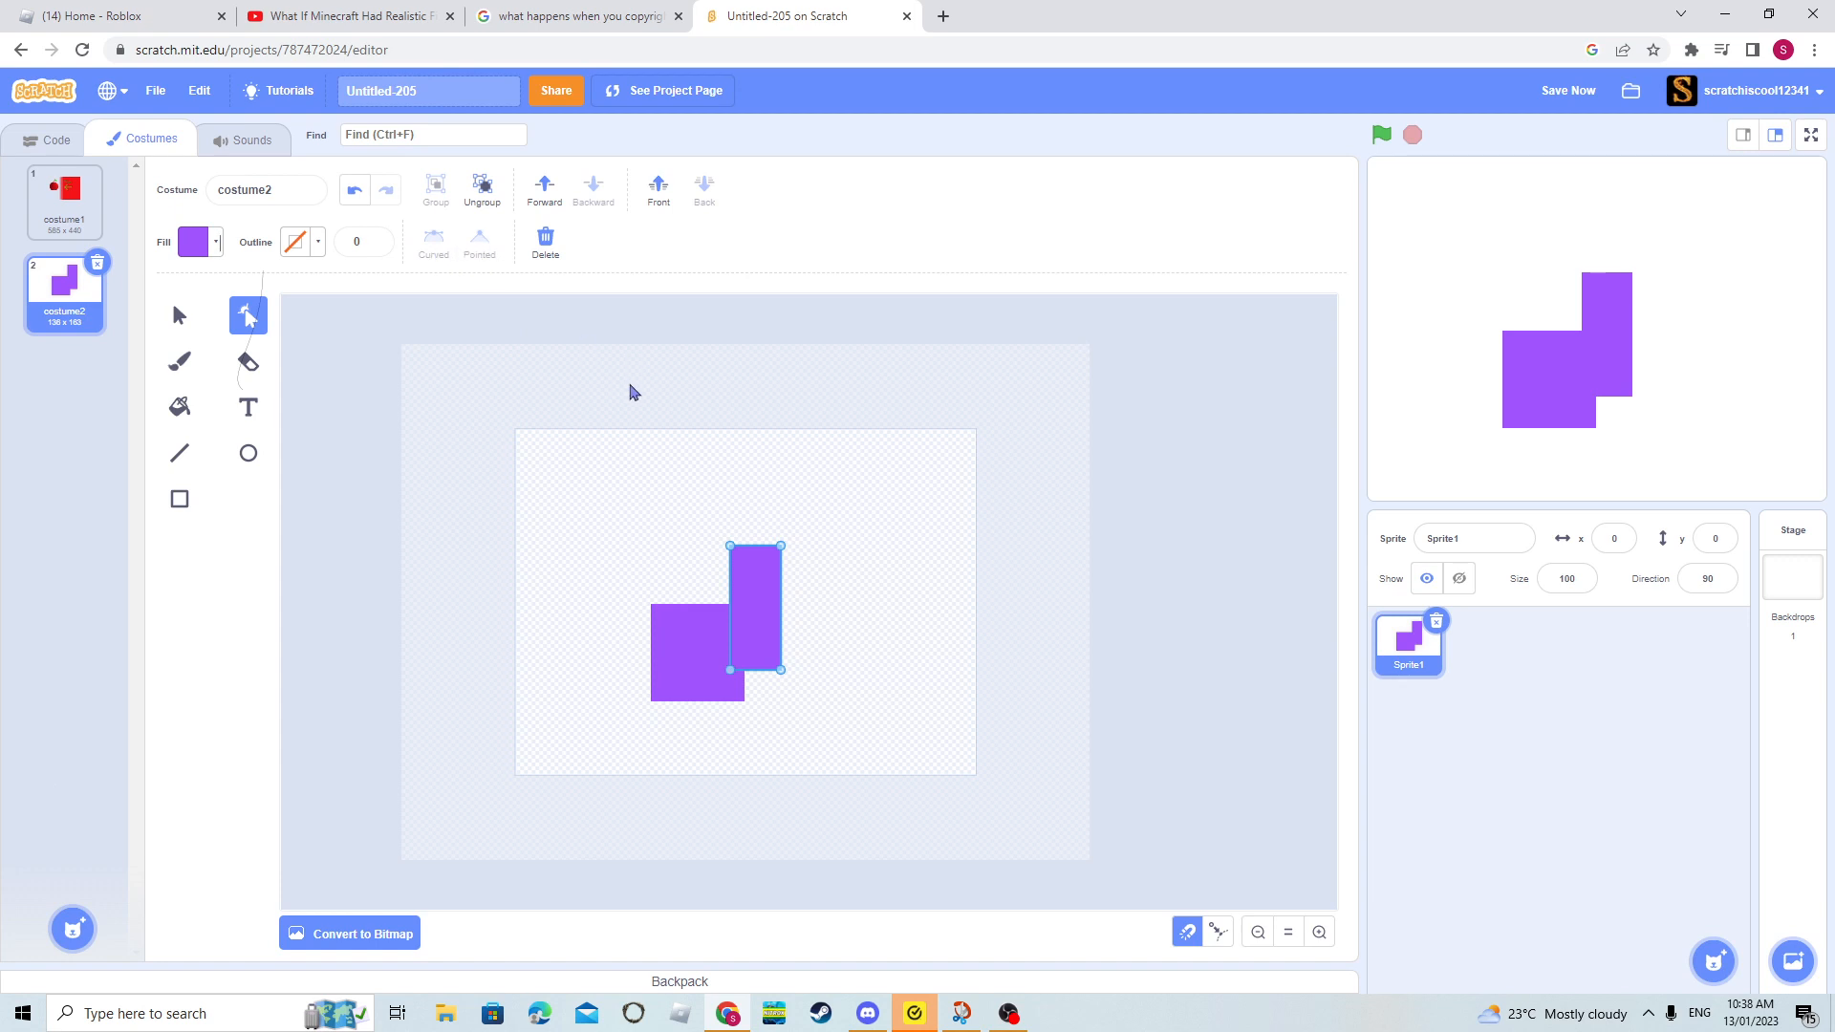
click(732, 548)
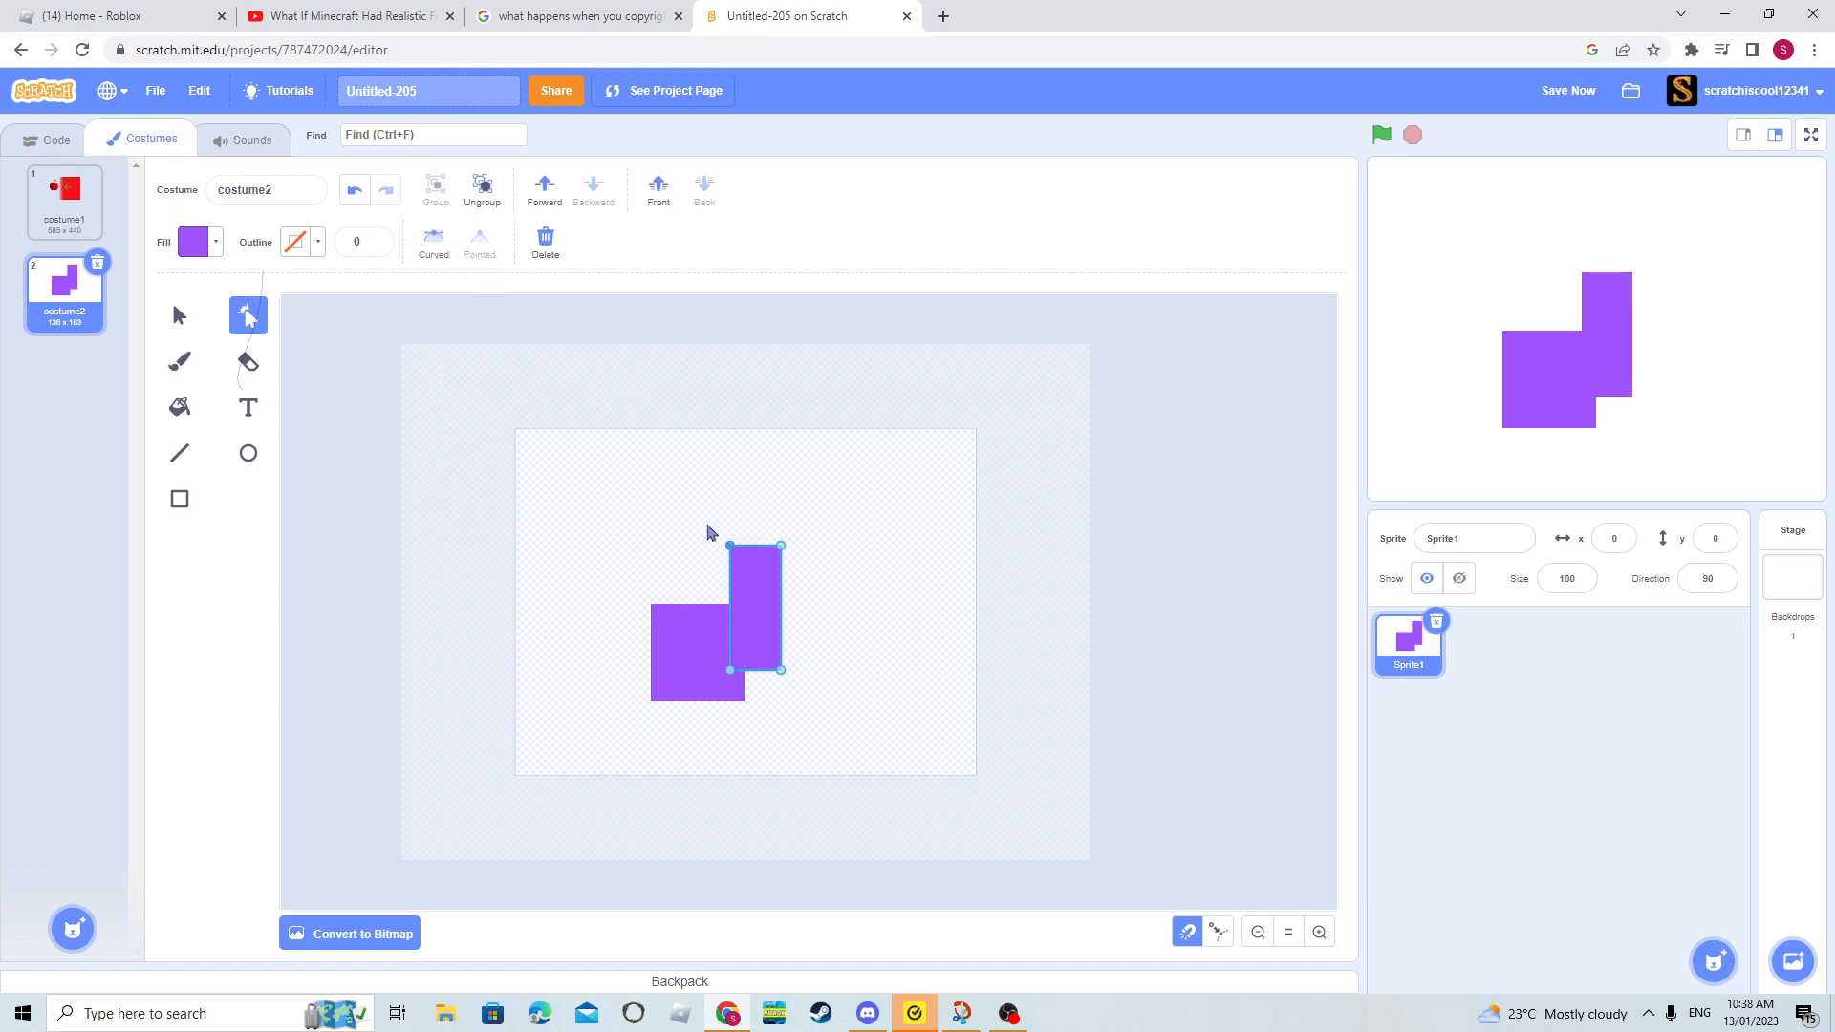
click(449, 266)
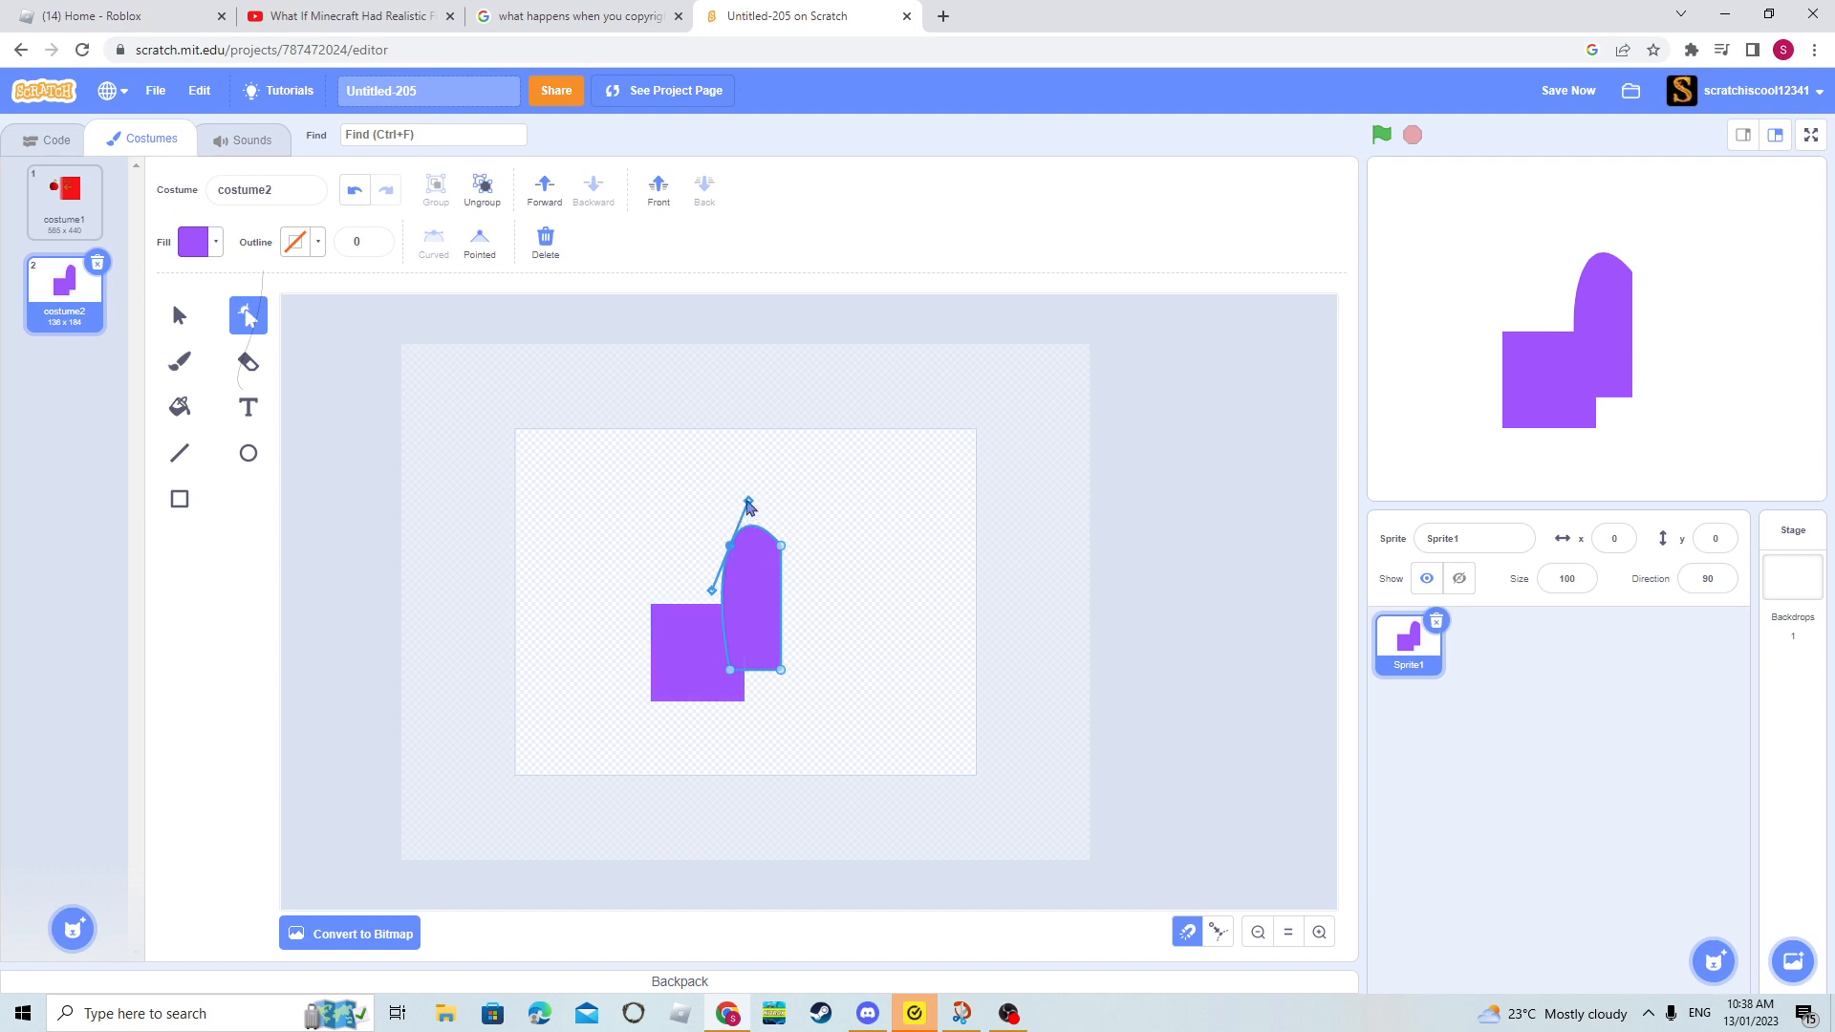
drag(749, 504, 729, 547)
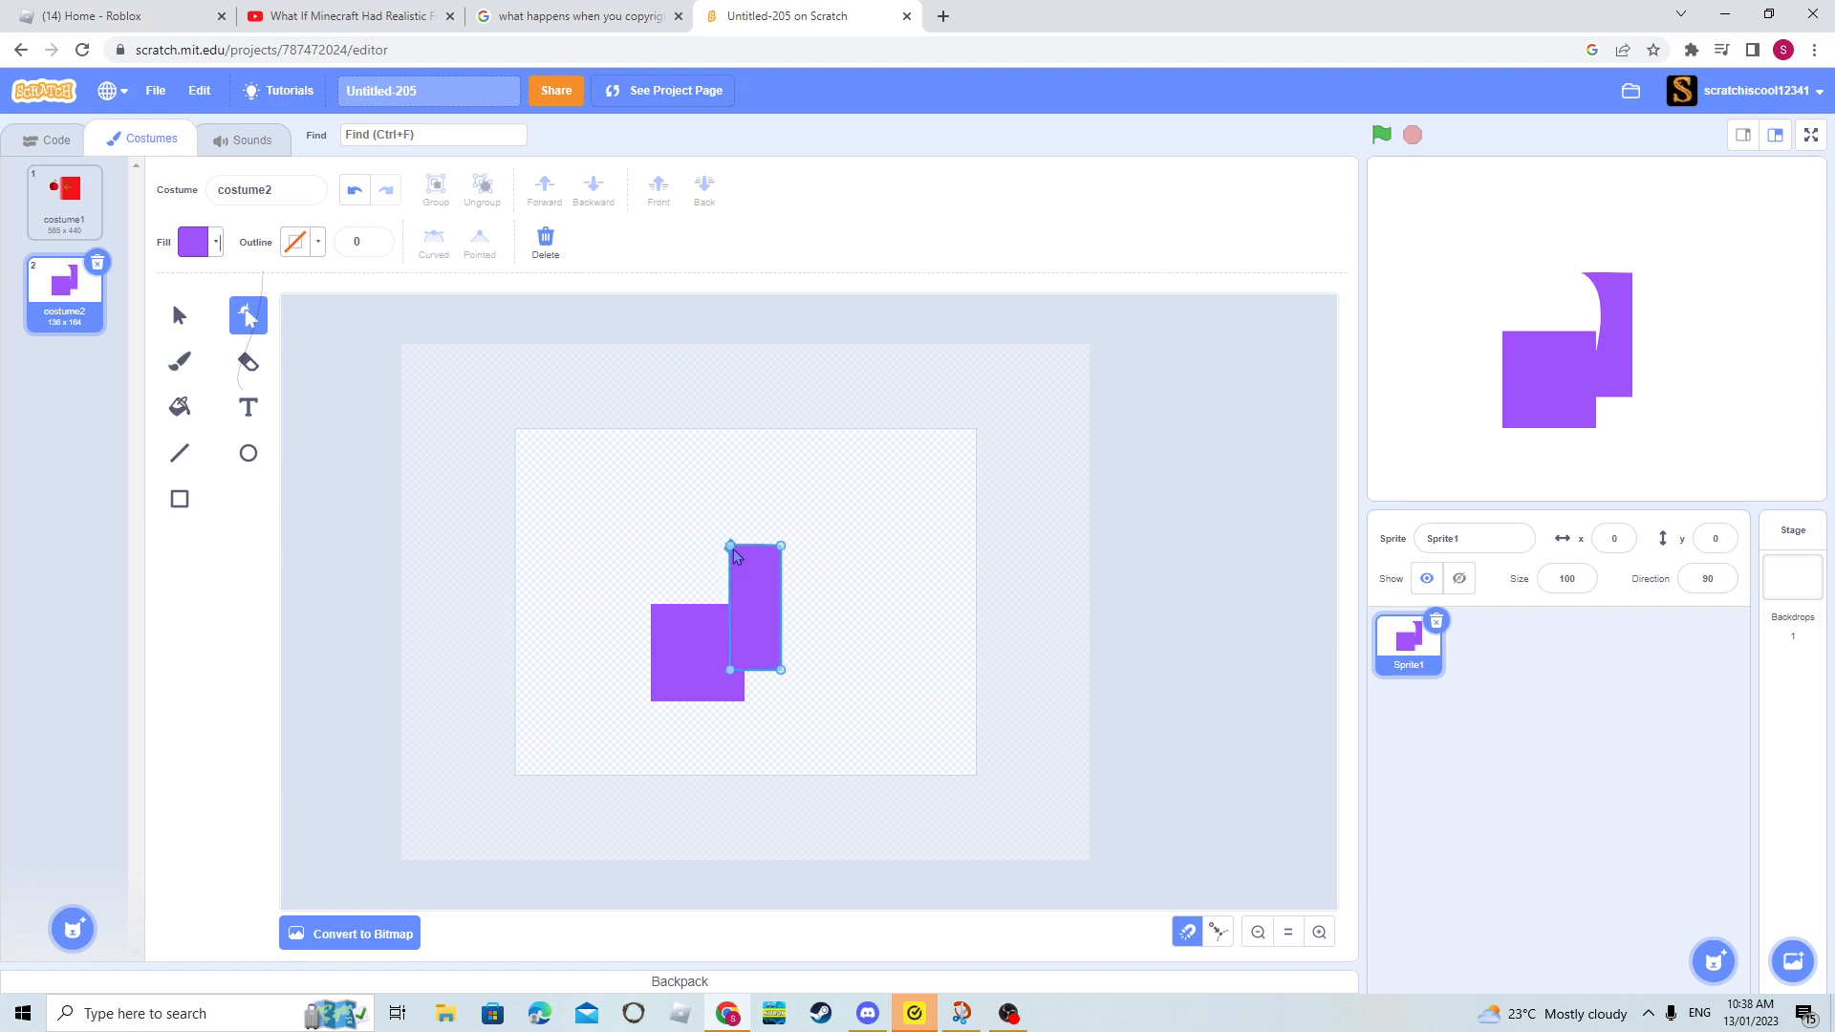
click(732, 549)
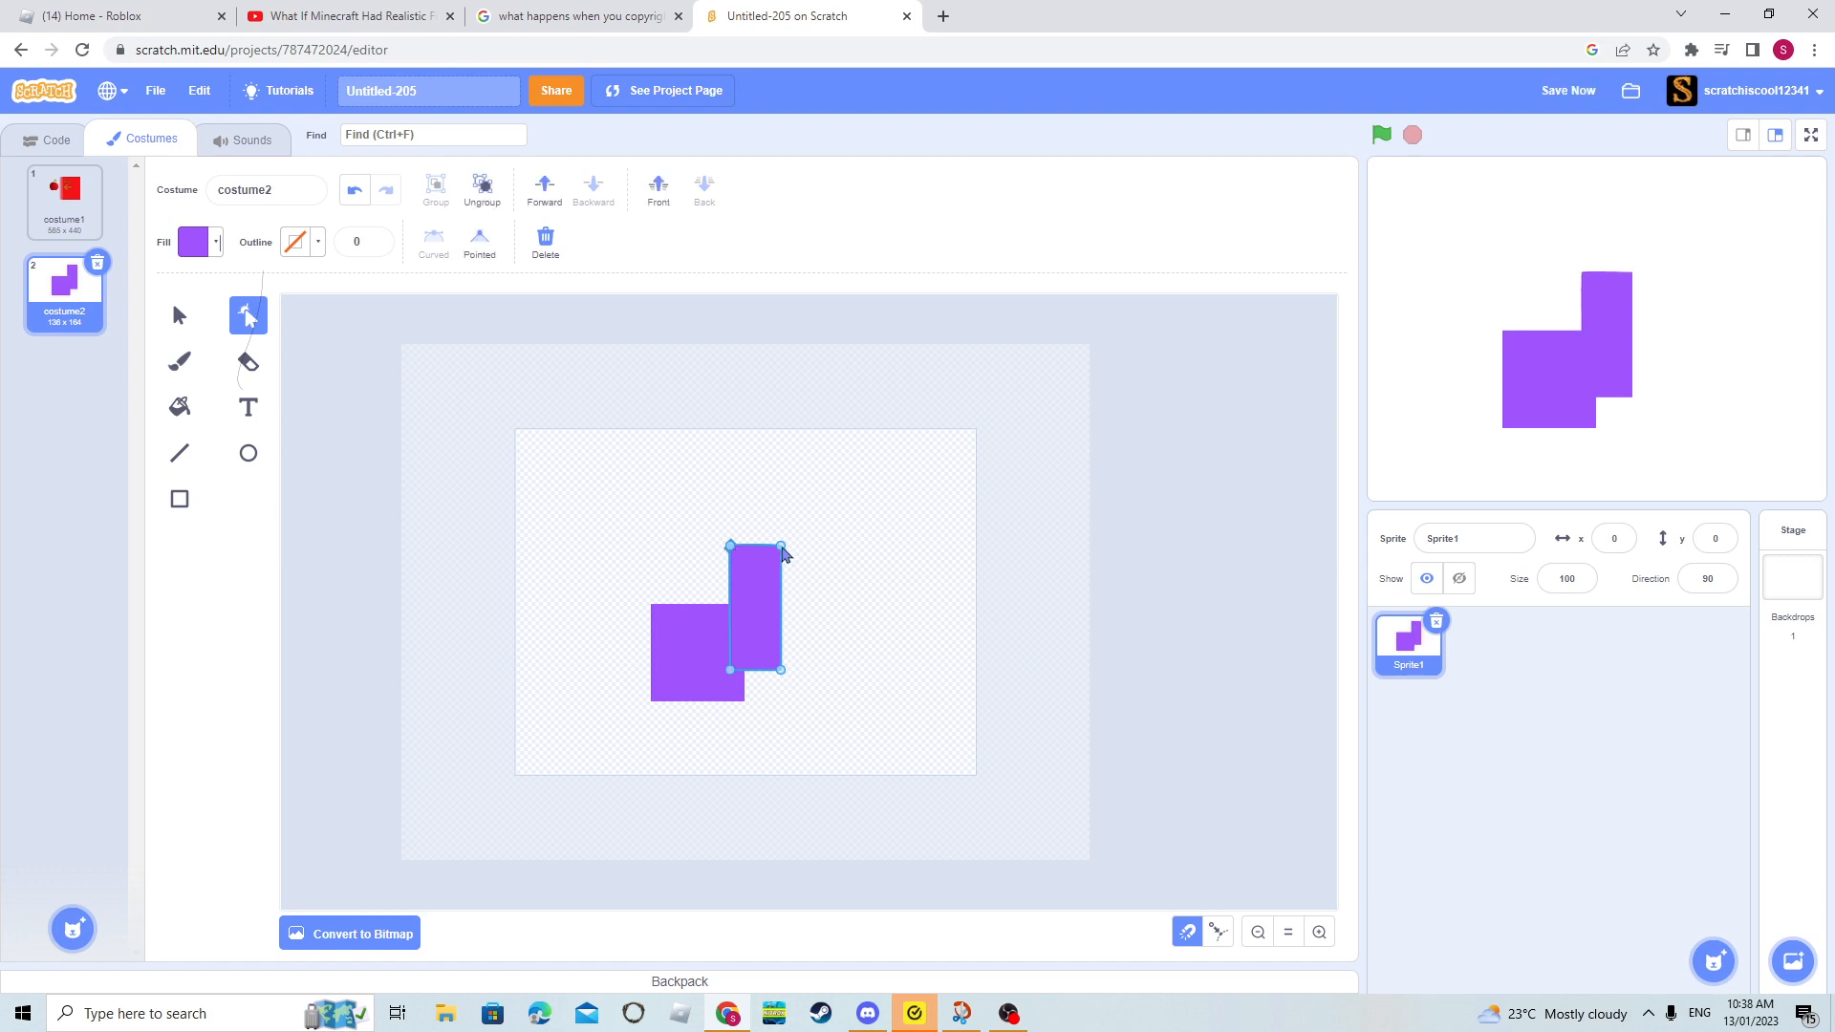
- Delete the narrow rectangle's upper-right corner point, and pull a new point from the slanted edge to that corner as a pointed one
click(782, 549)
click(544, 239)
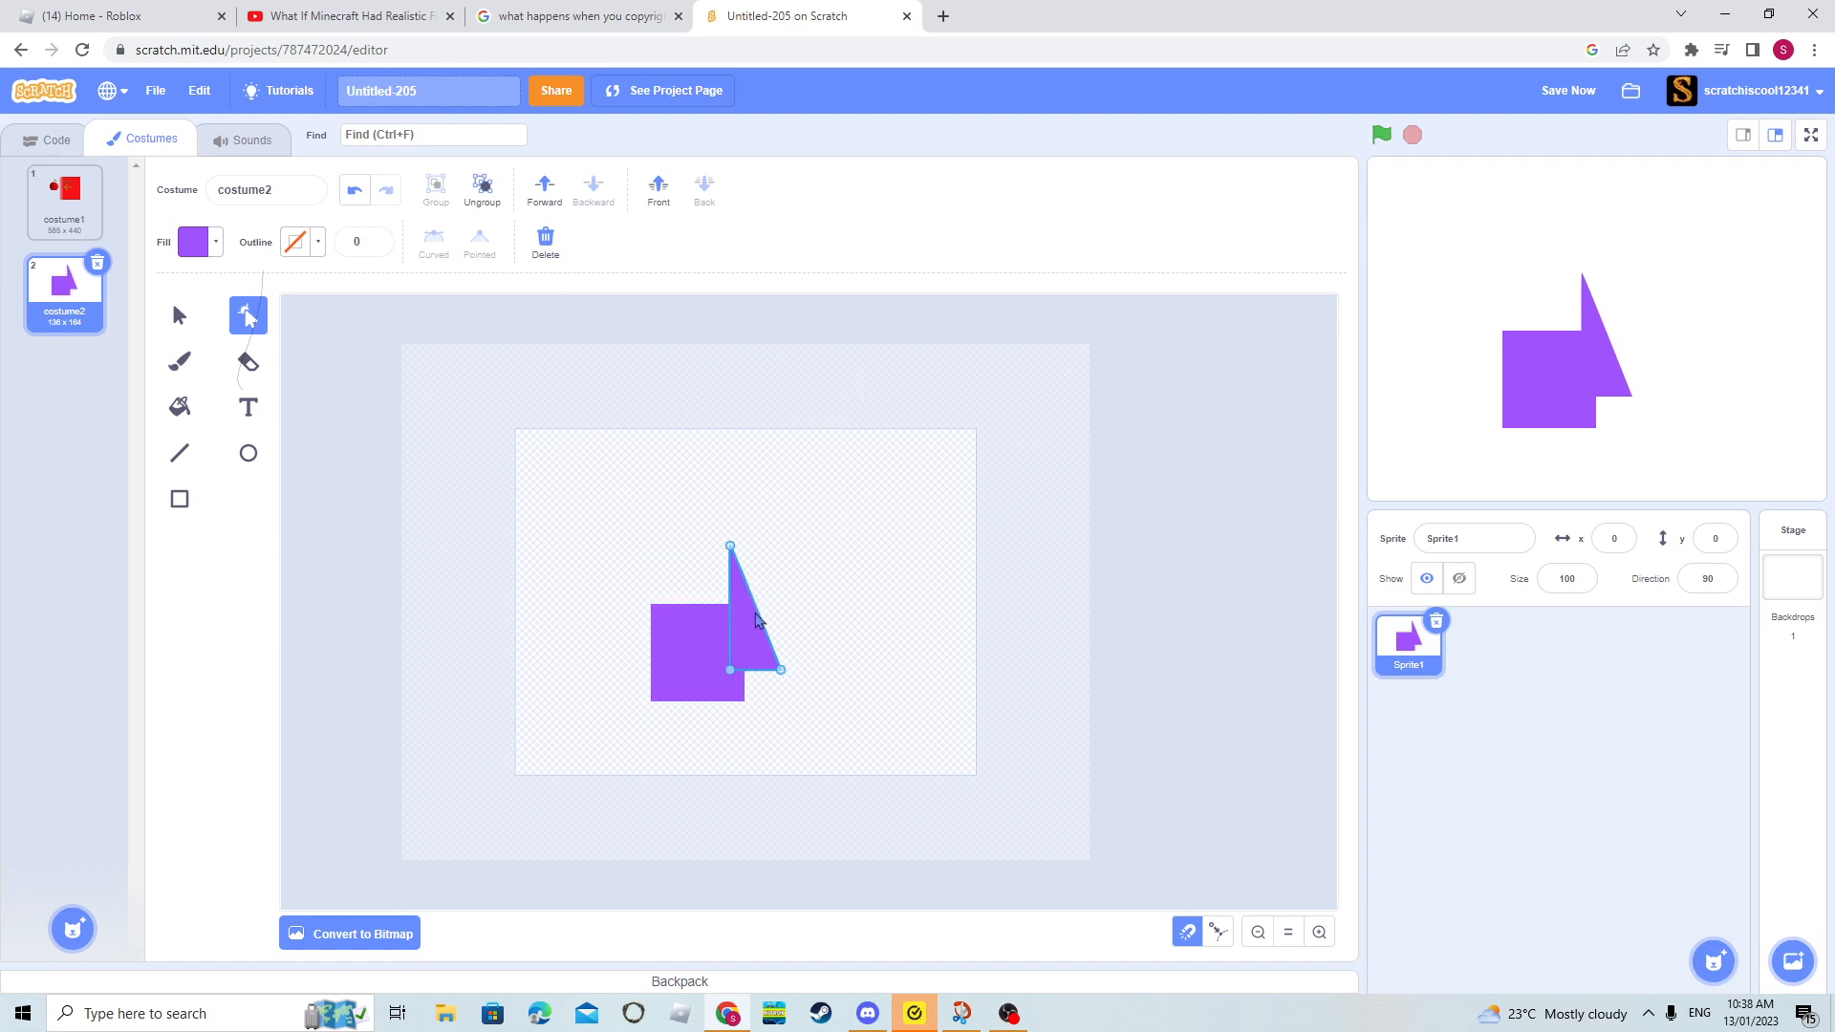
drag(755, 619, 792, 558)
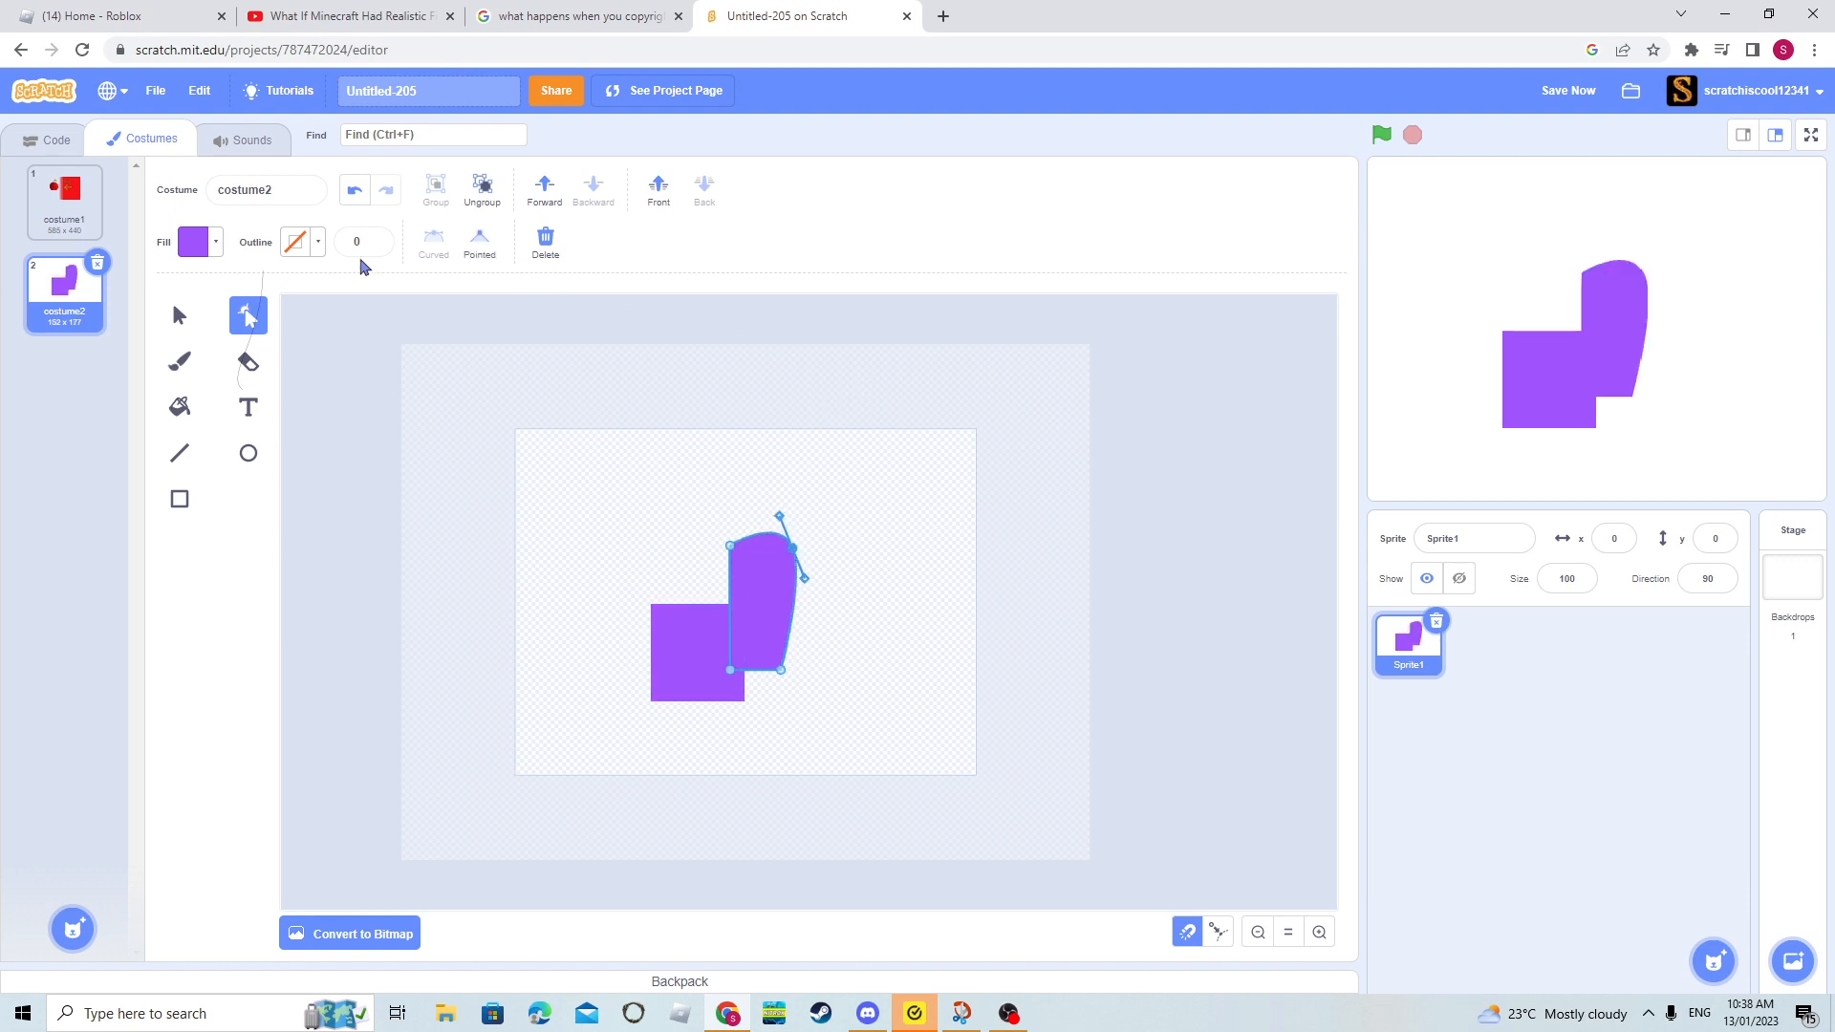
click(481, 247)
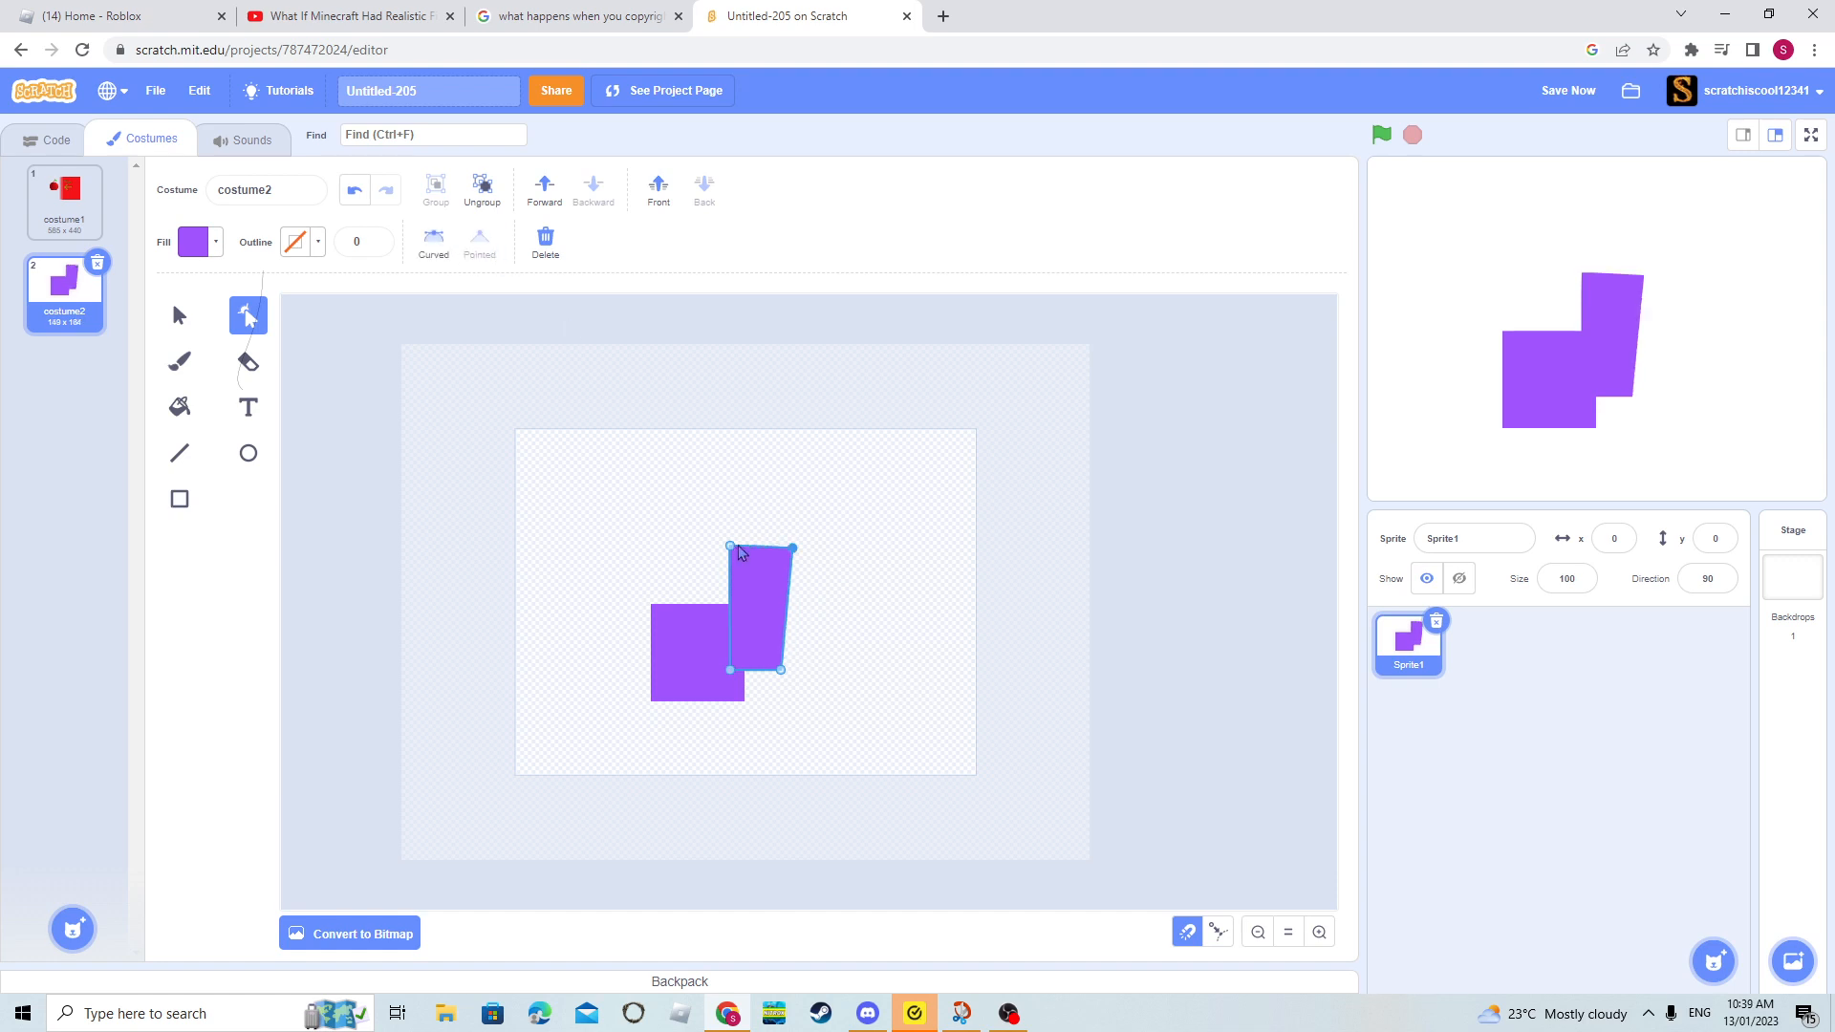
- Pull new curved points outward from the narrow rectangle's top, right, bottom and left edges to form a four-pointed shape
drag(800, 559, 744, 472)
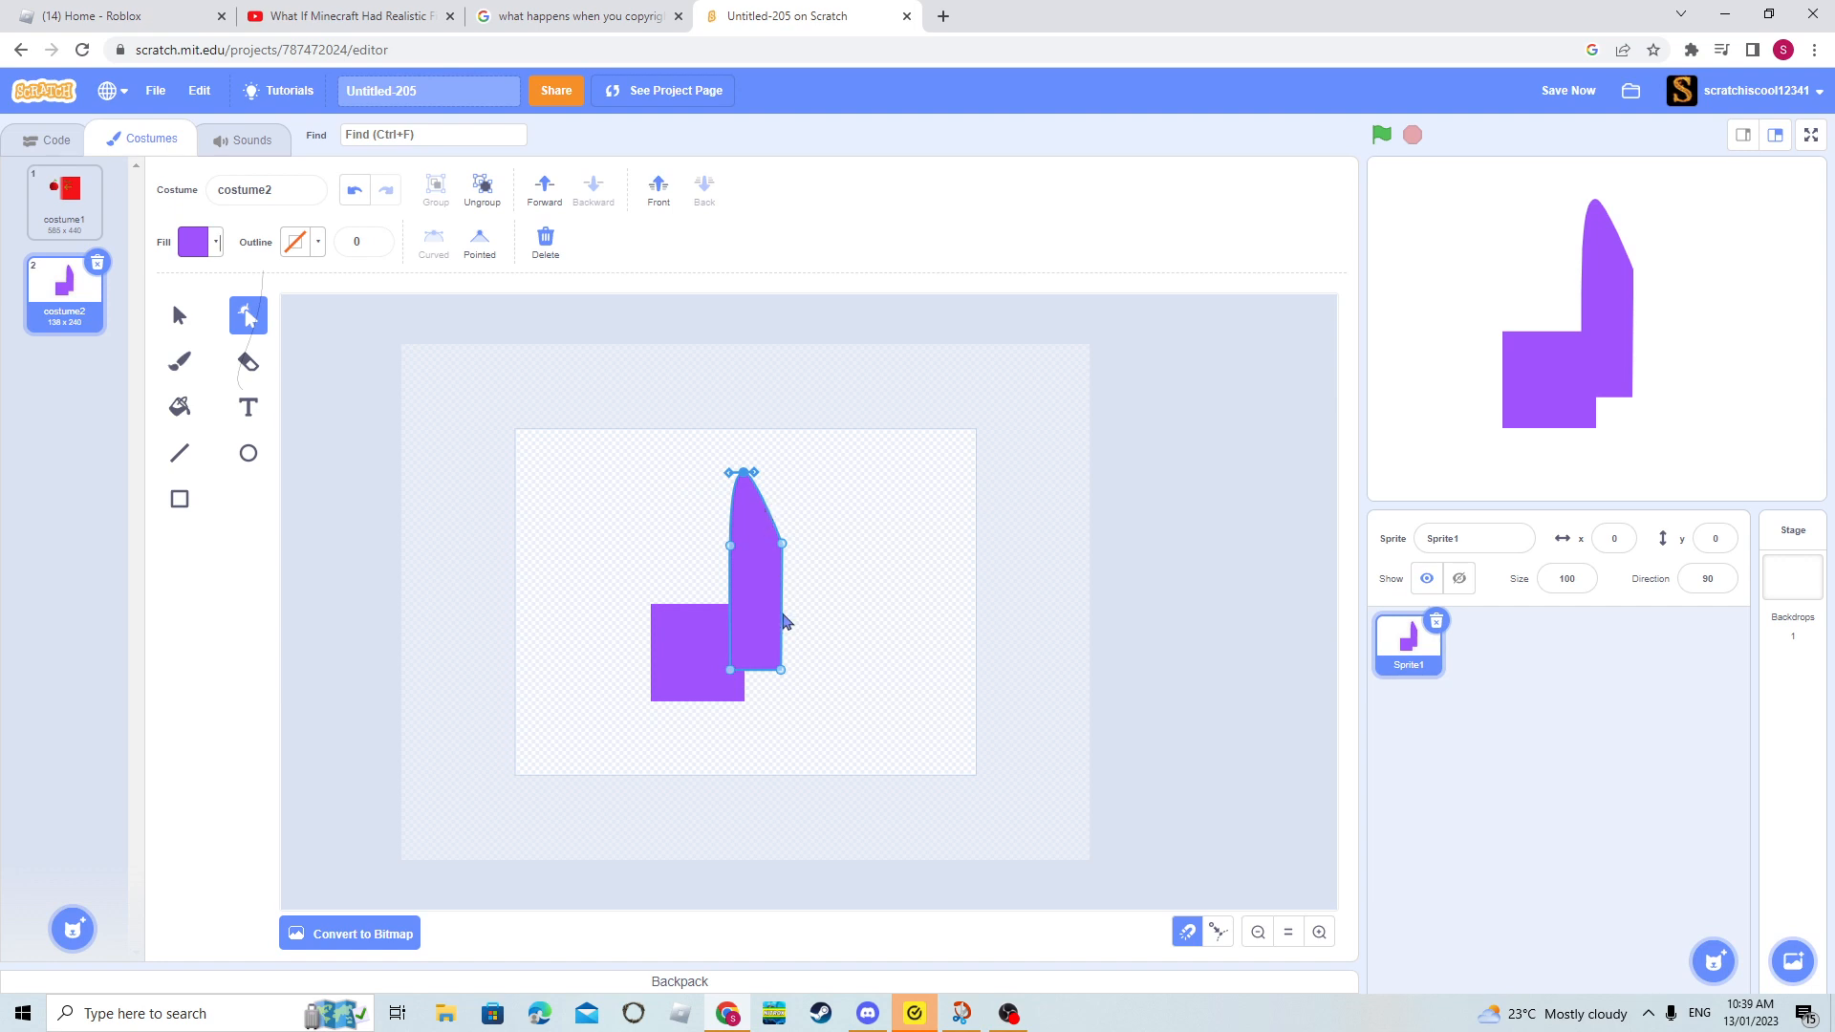
drag(783, 621, 881, 602)
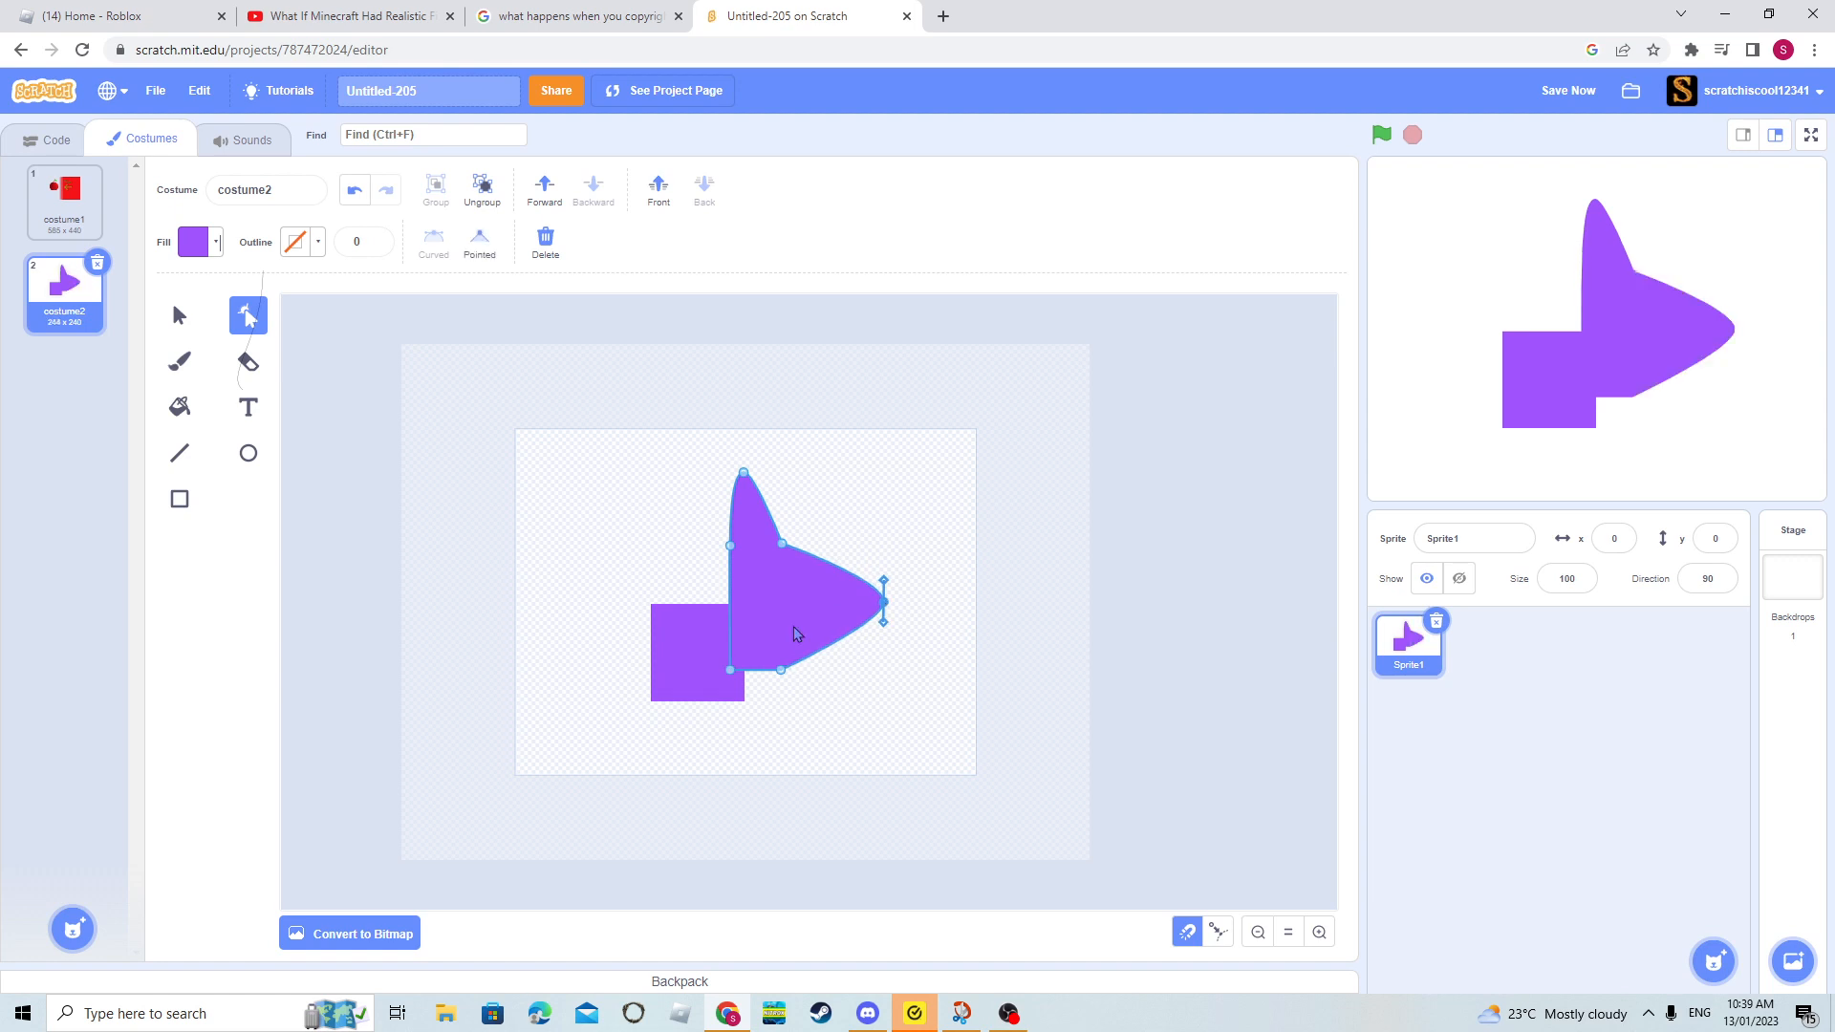
drag(755, 670, 761, 741)
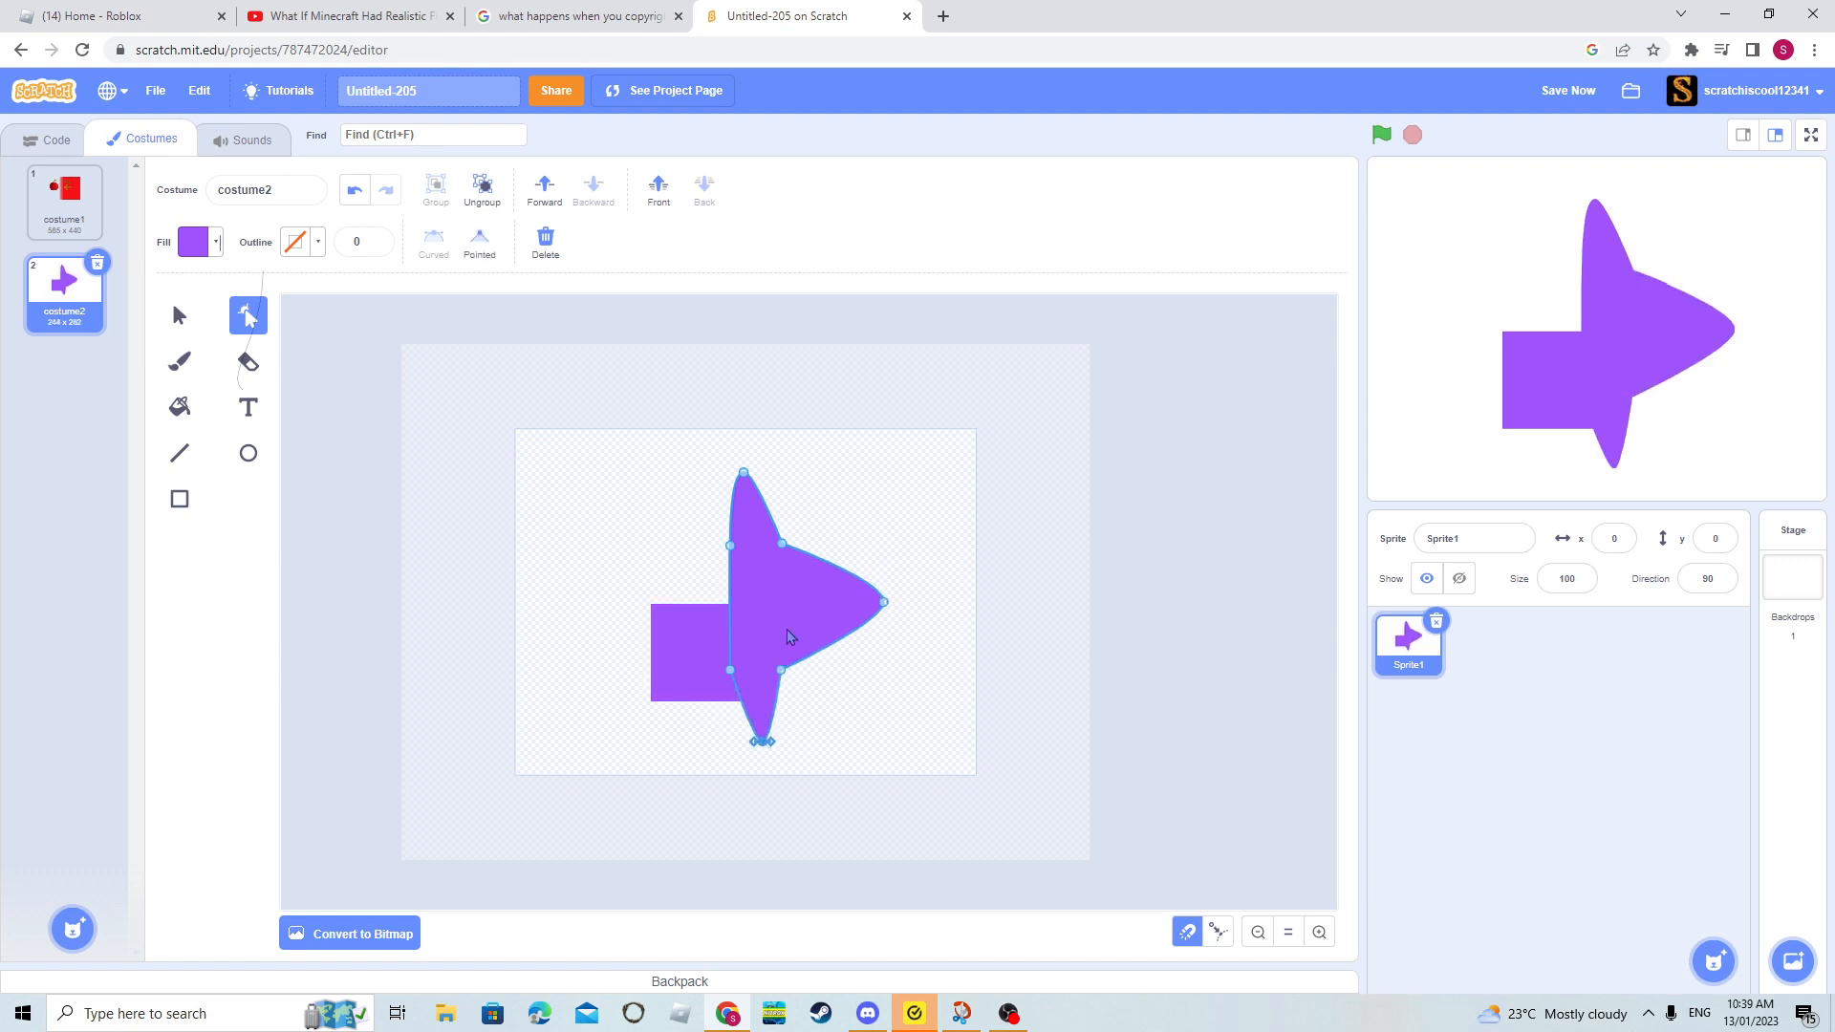
drag(731, 617, 641, 615)
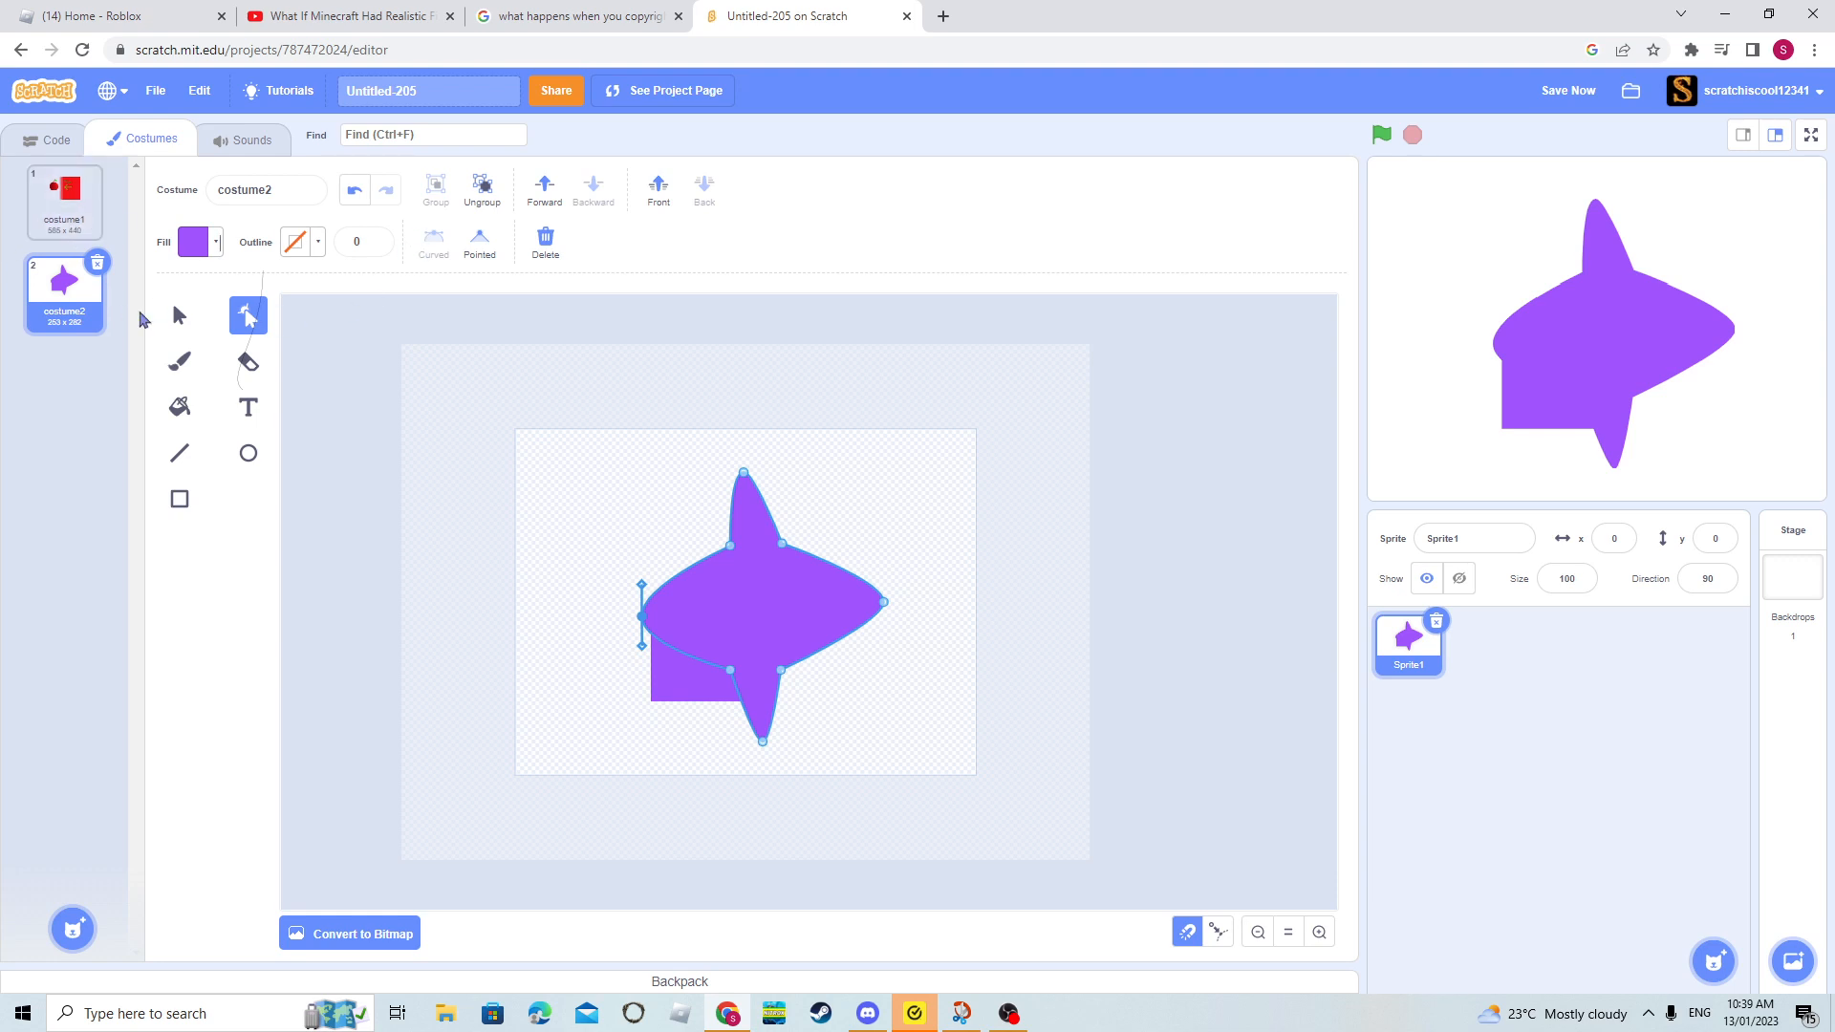
- Delete the reshaped four-pointed shape and the purple square from the canvas
key(Delete)
click(179, 316)
key(Delete)
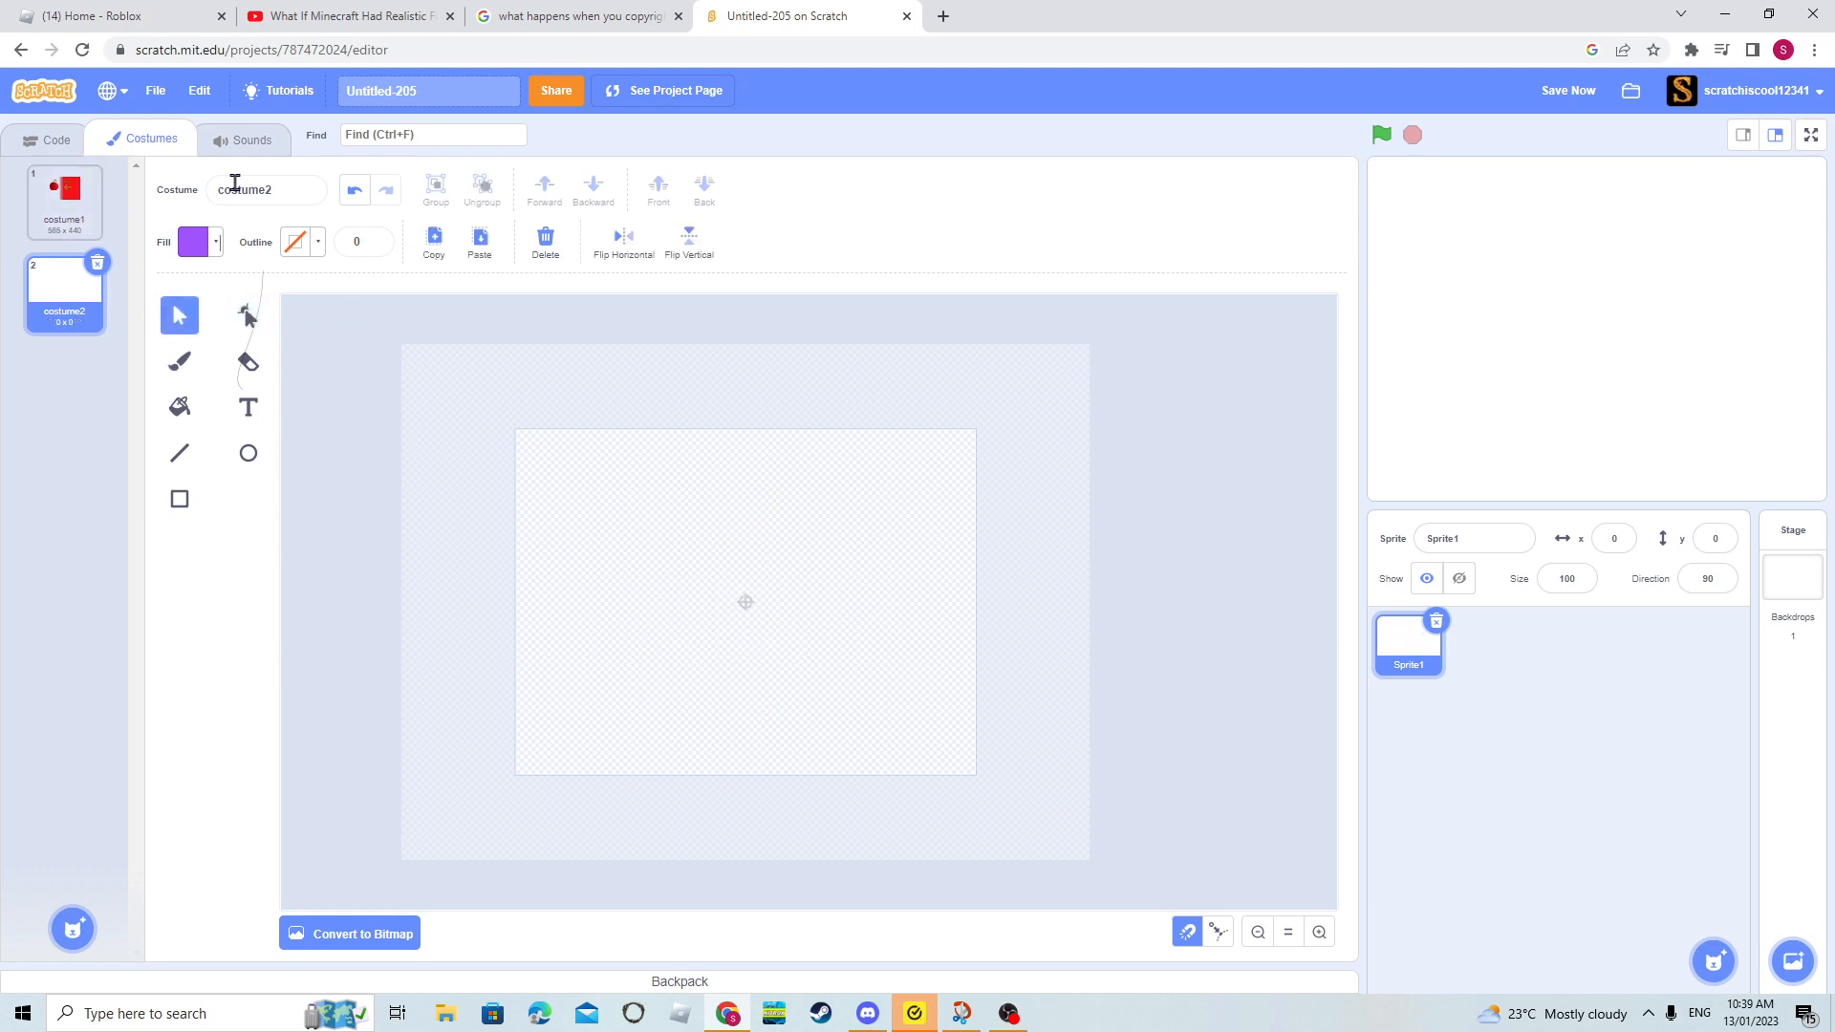
- Paint a freehand purple curve with brush size 10, move it slightly down and to the left, and deselect it
click(179, 362)
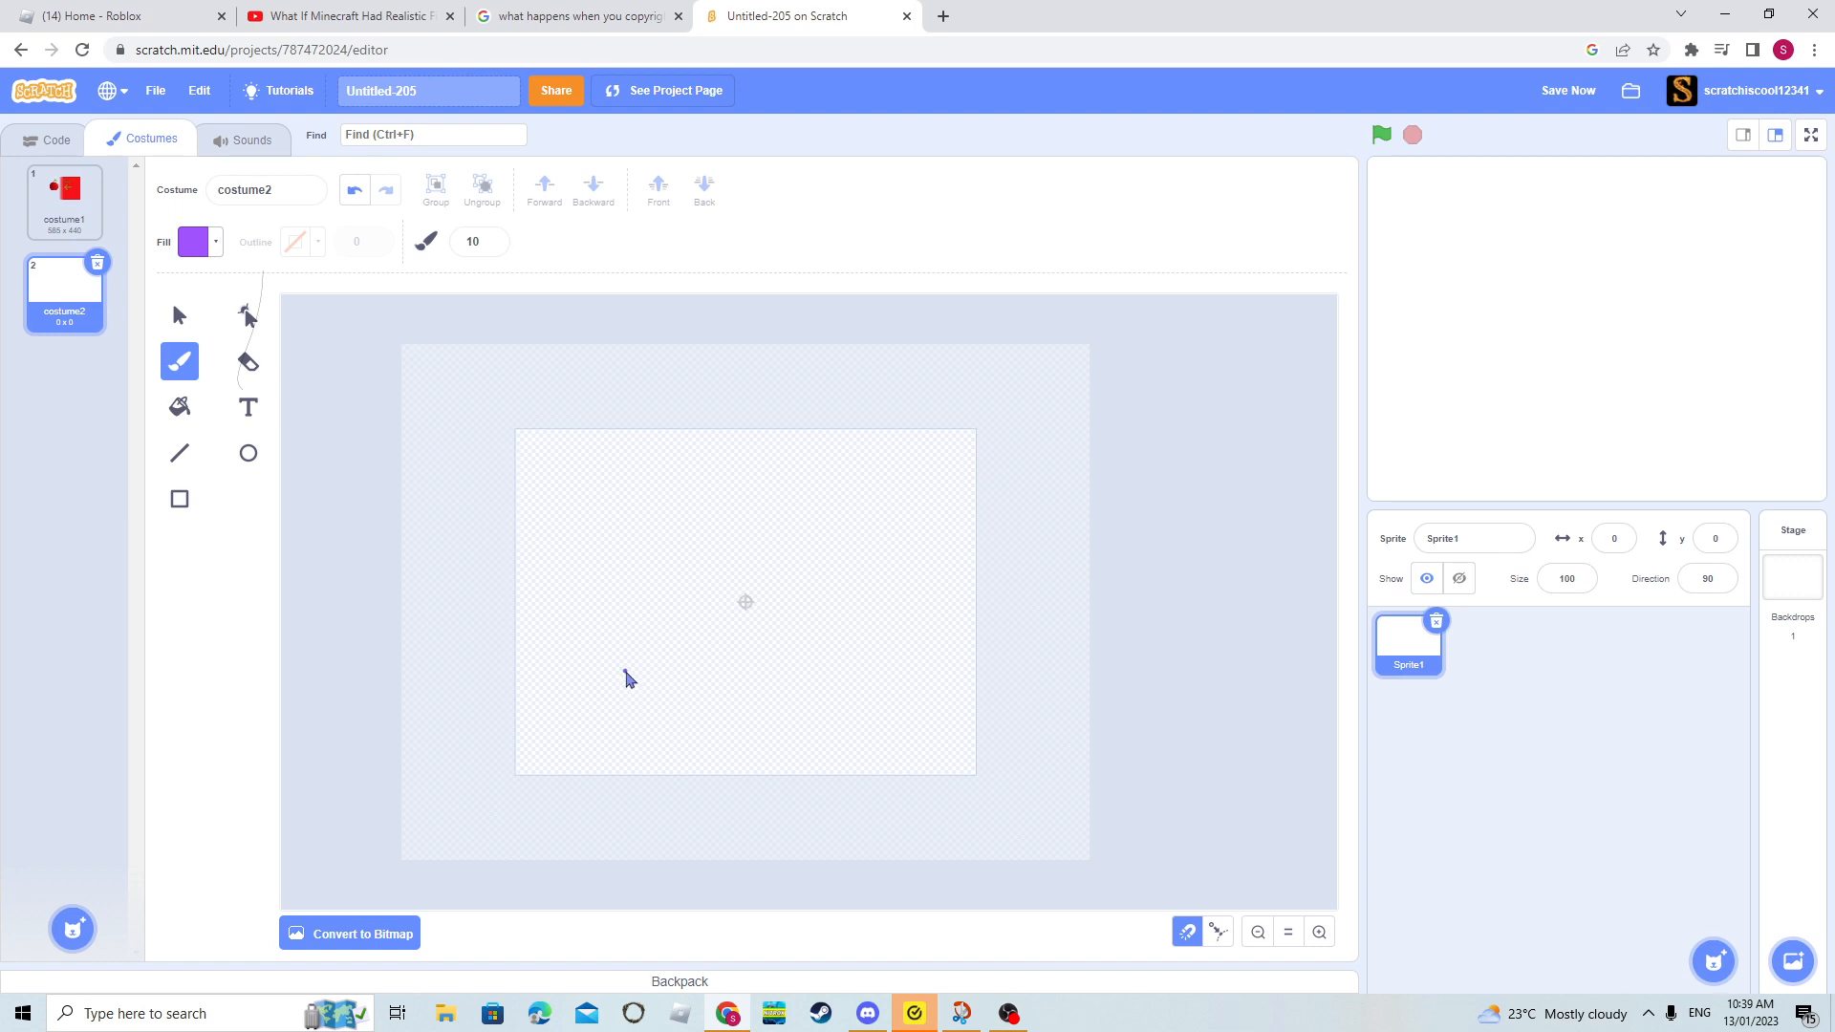
mouse_move(637, 712)
mouse_down()
mouse_move(848, 695)
mouse_move(901, 567)
mouse_move(857, 475)
mouse_move(683, 468)
mouse_move(738, 557)
mouse_move(800, 556)
mouse_up()
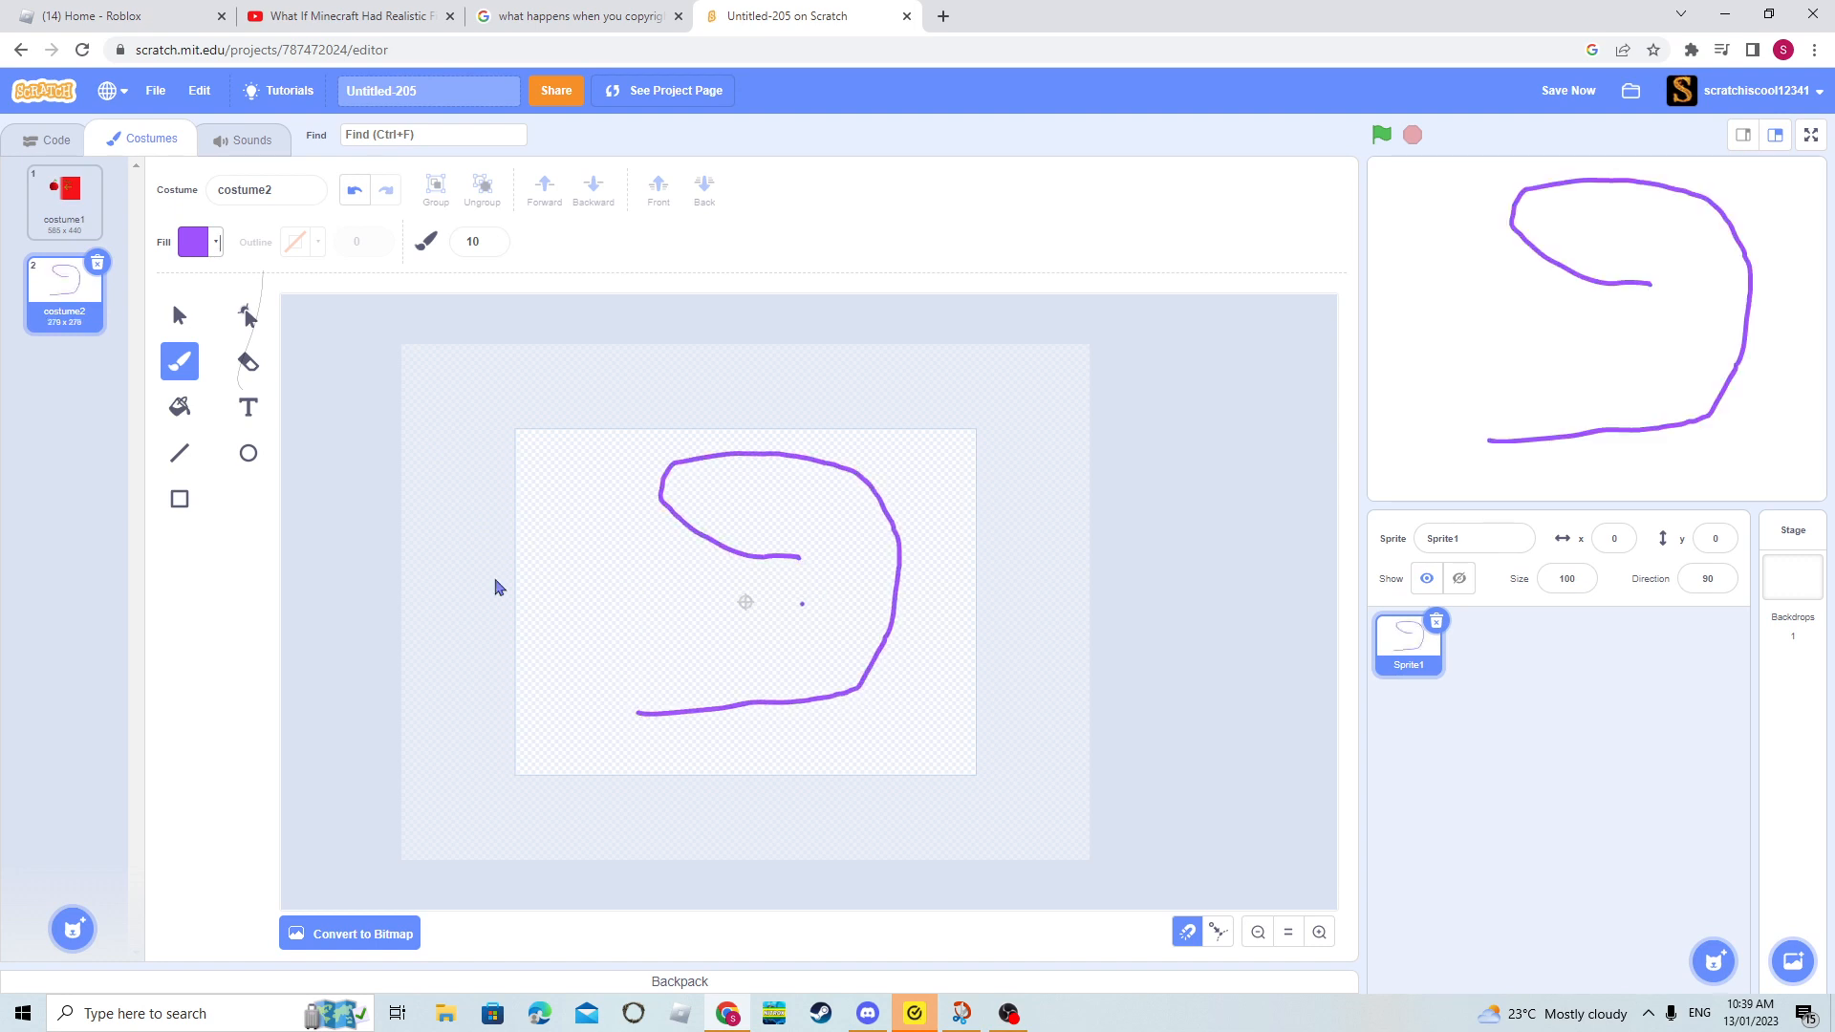
click(178, 316)
click(779, 562)
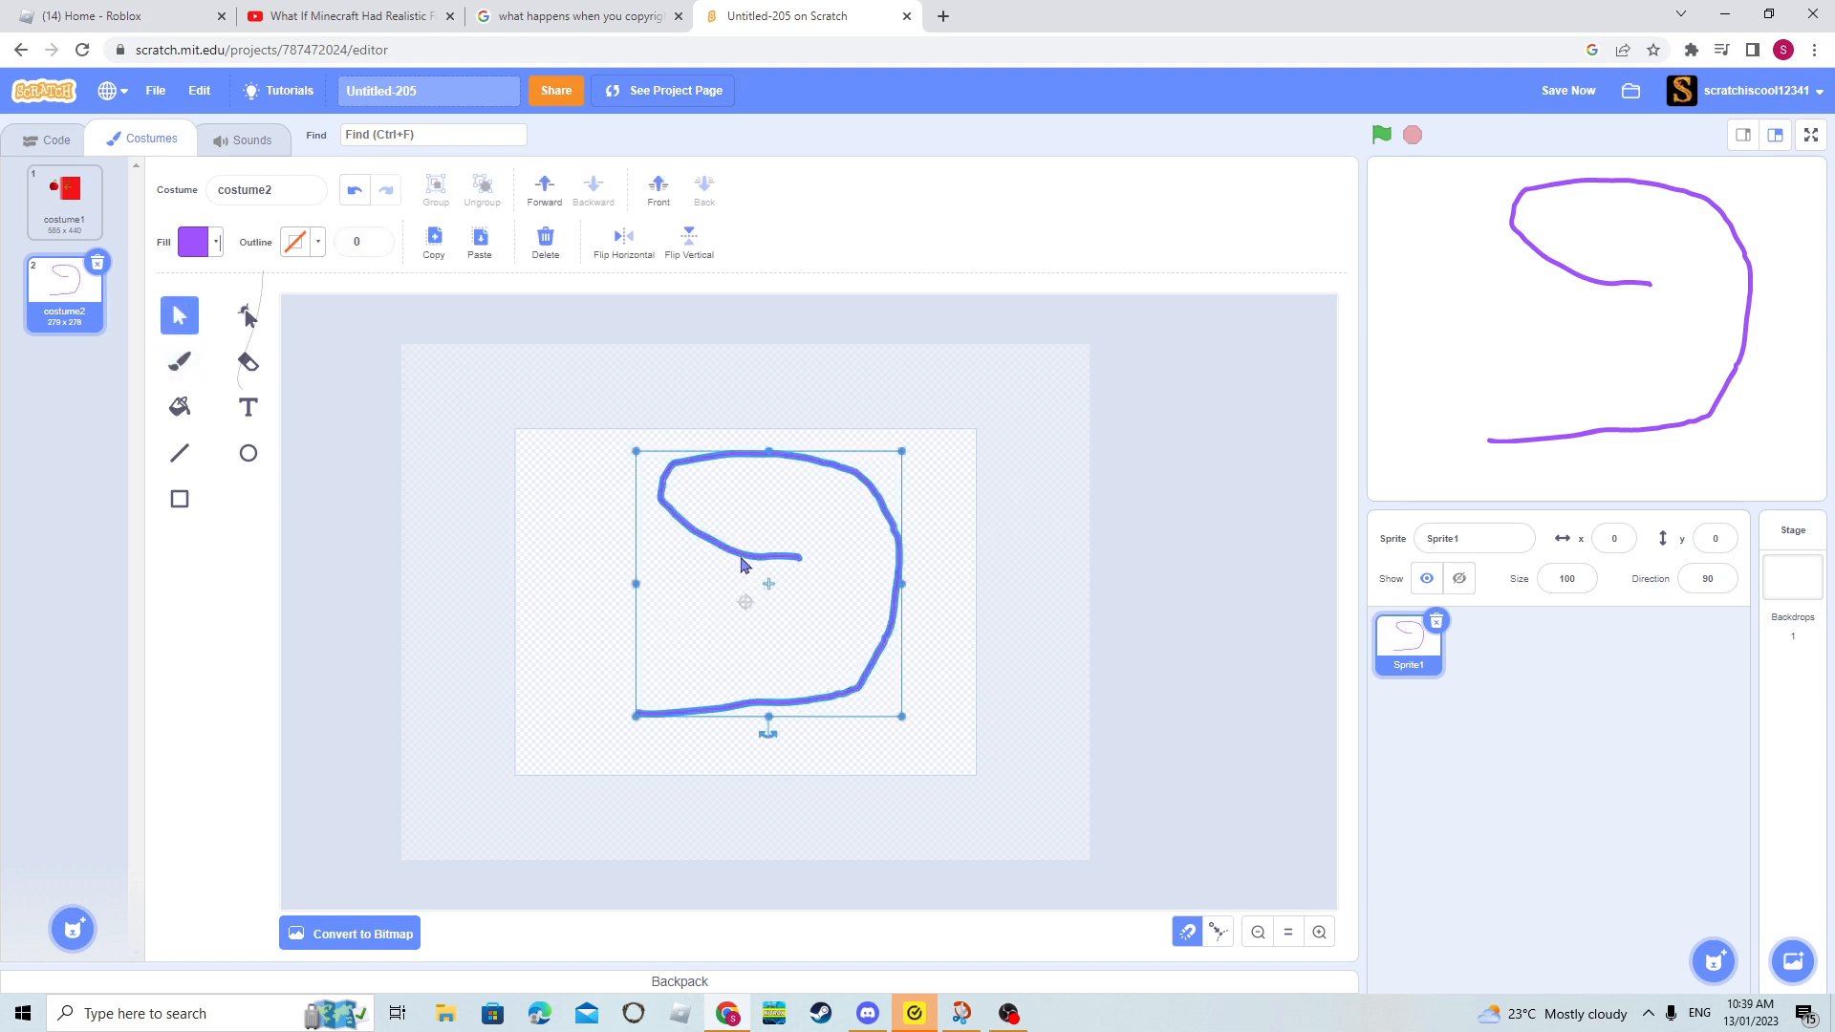
drag(741, 558, 705, 572)
click(597, 575)
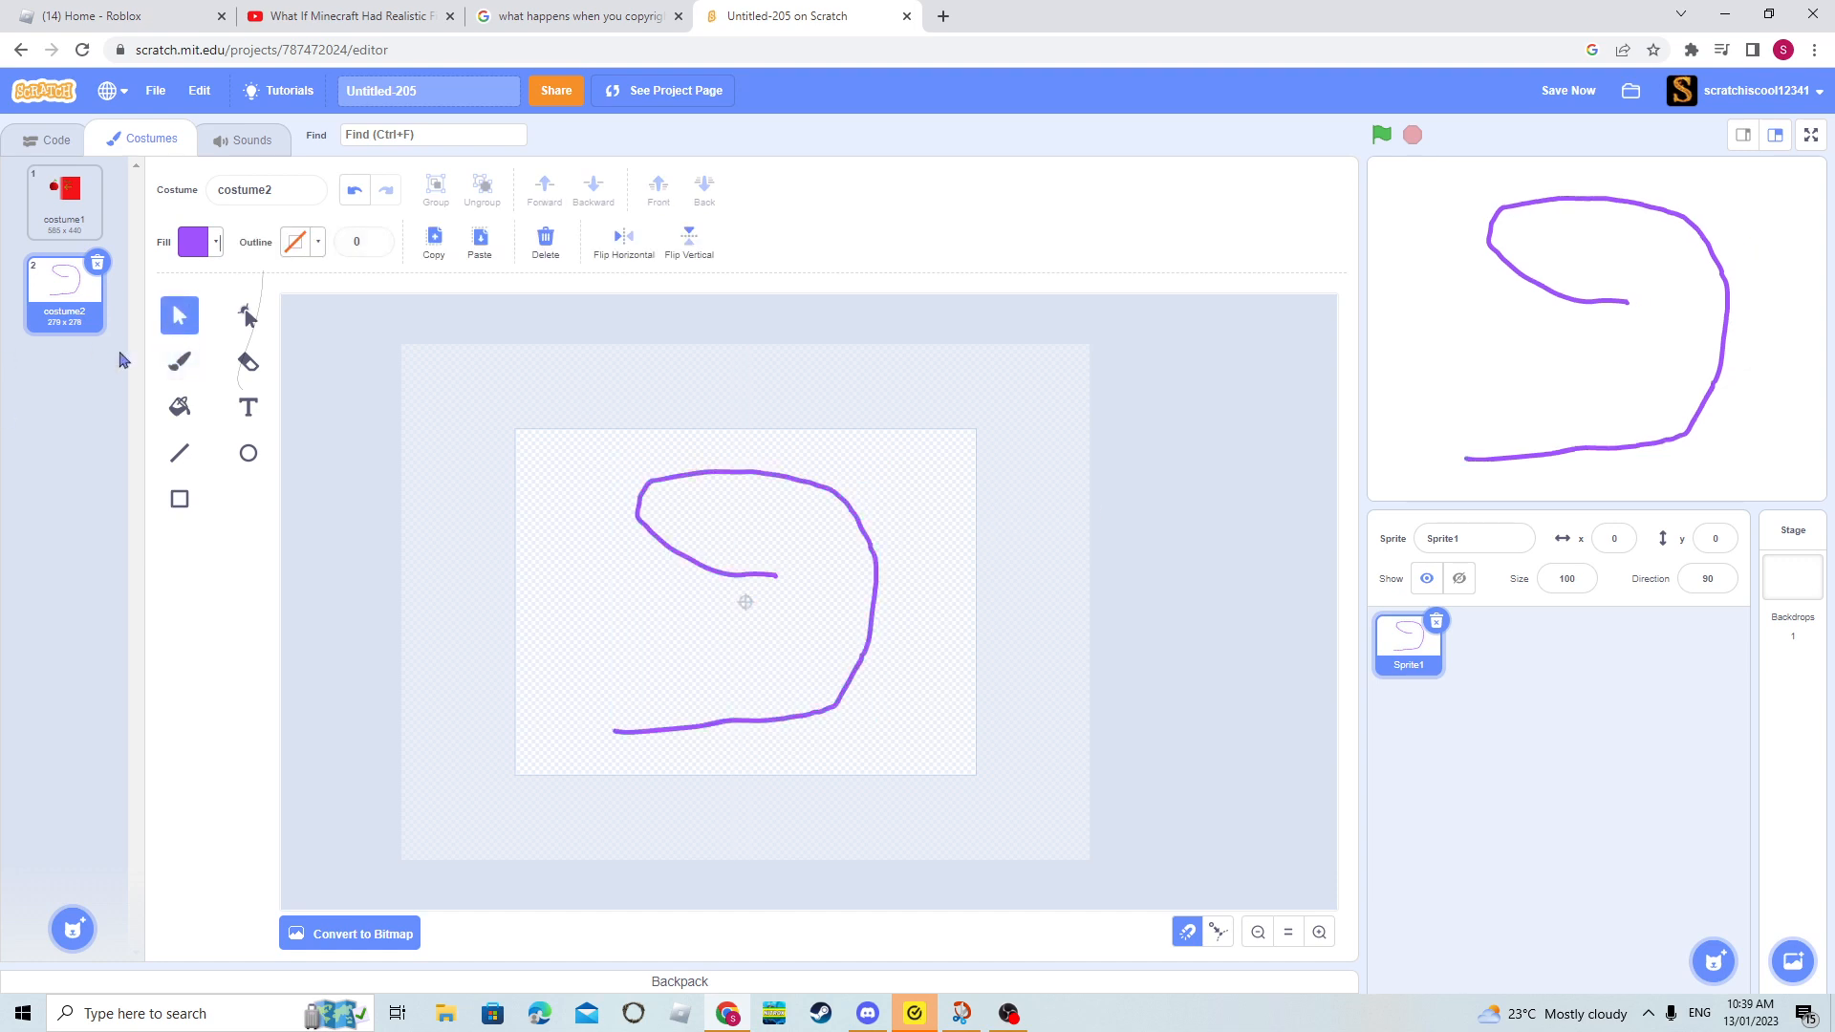
- Set the brush size to 14 and open and close the fill colour settings
click(182, 362)
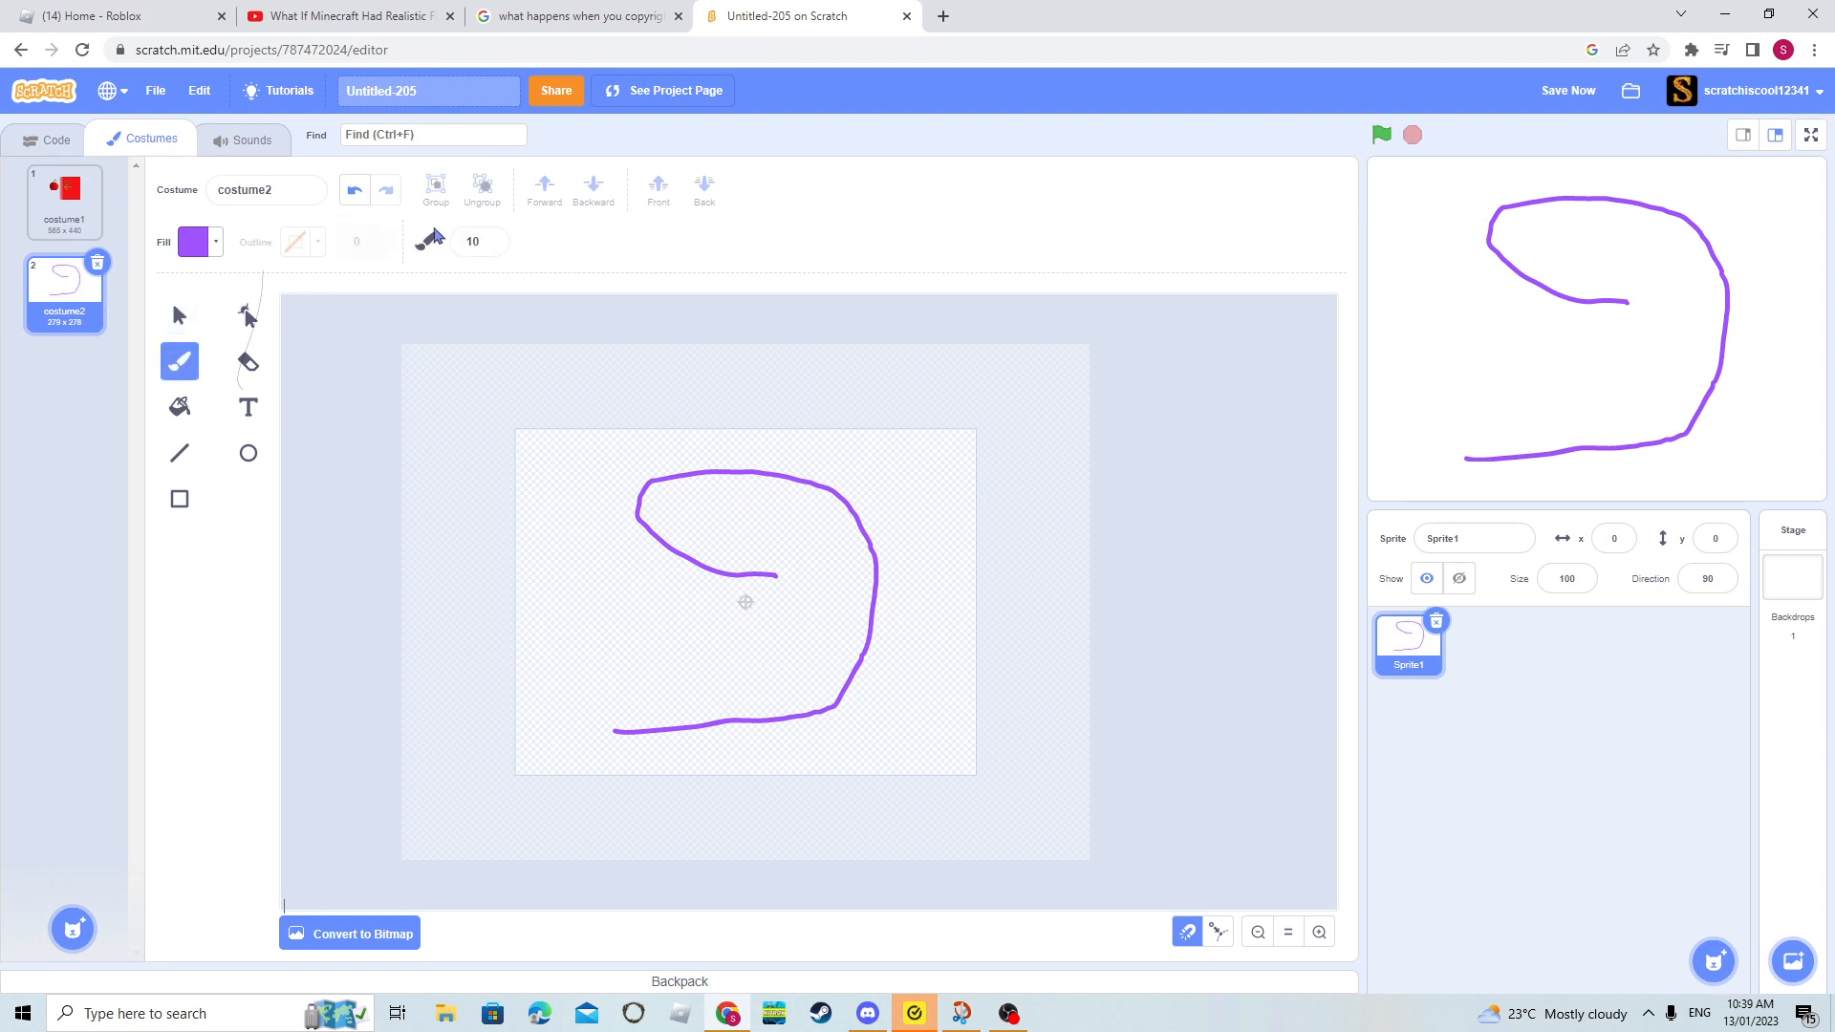
click(491, 239)
click(491, 239)
click(492, 239)
click(210, 243)
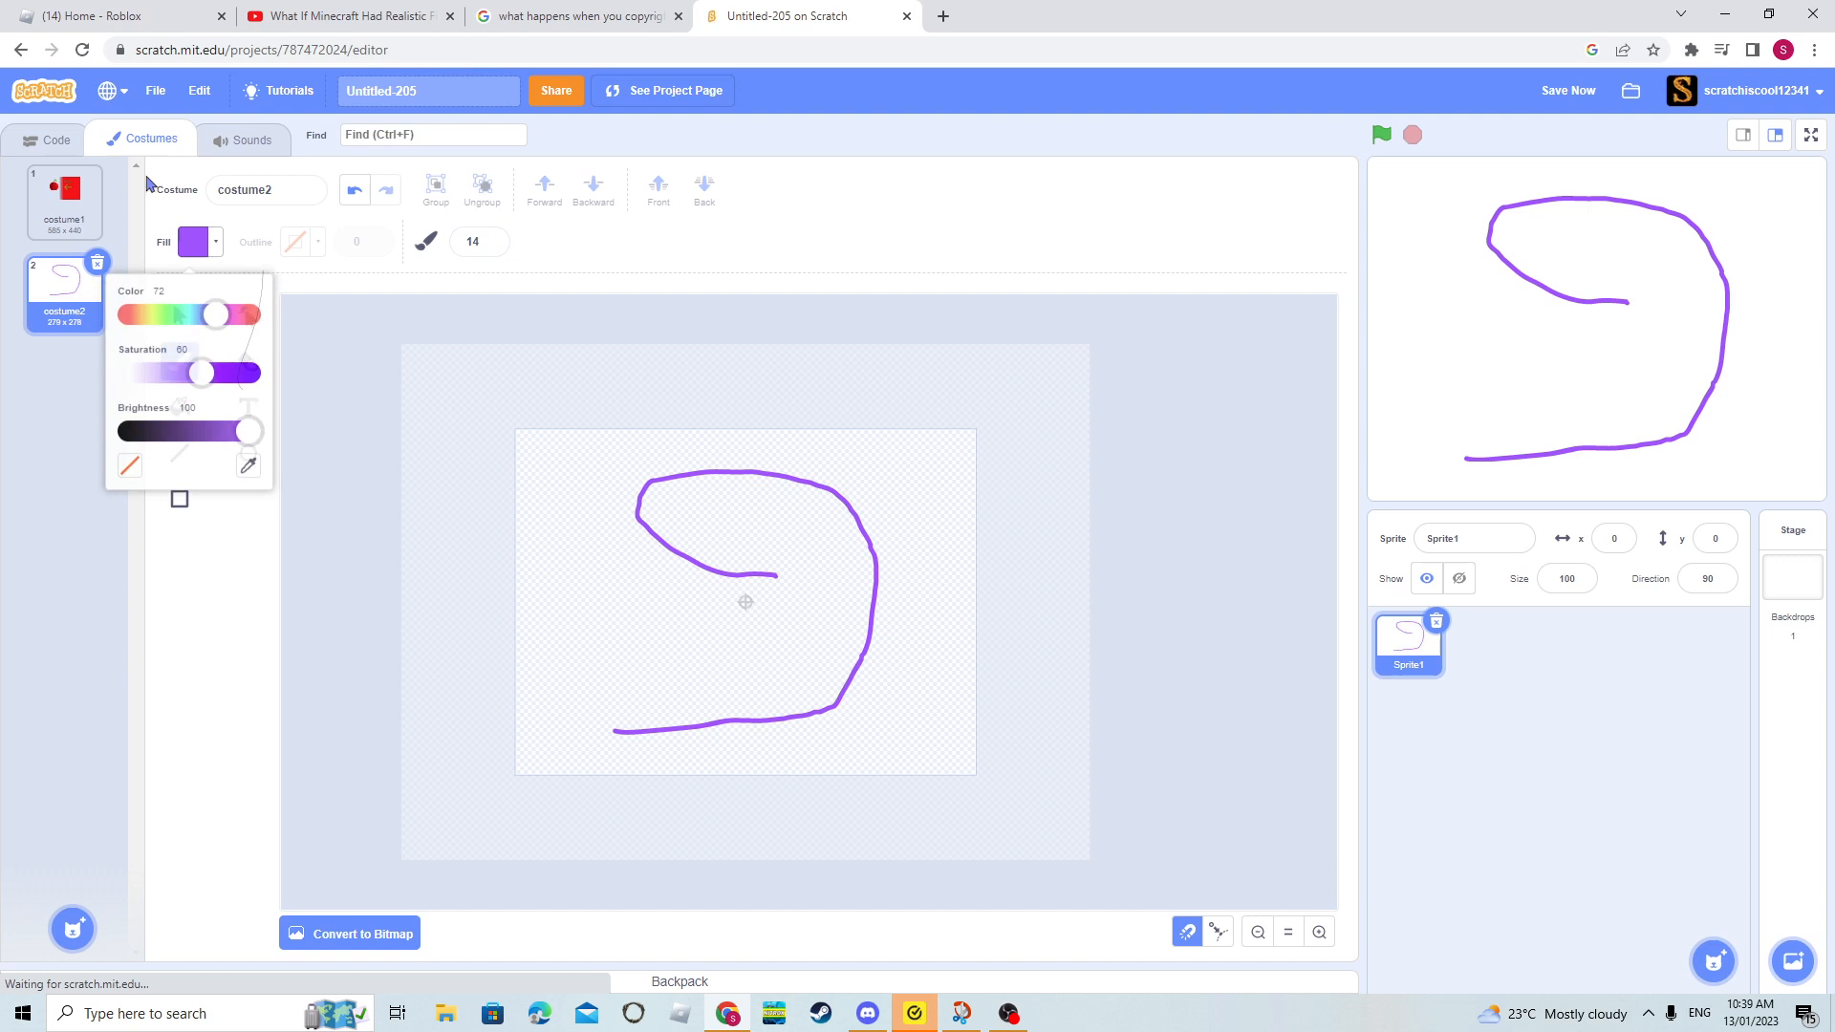
click(386, 494)
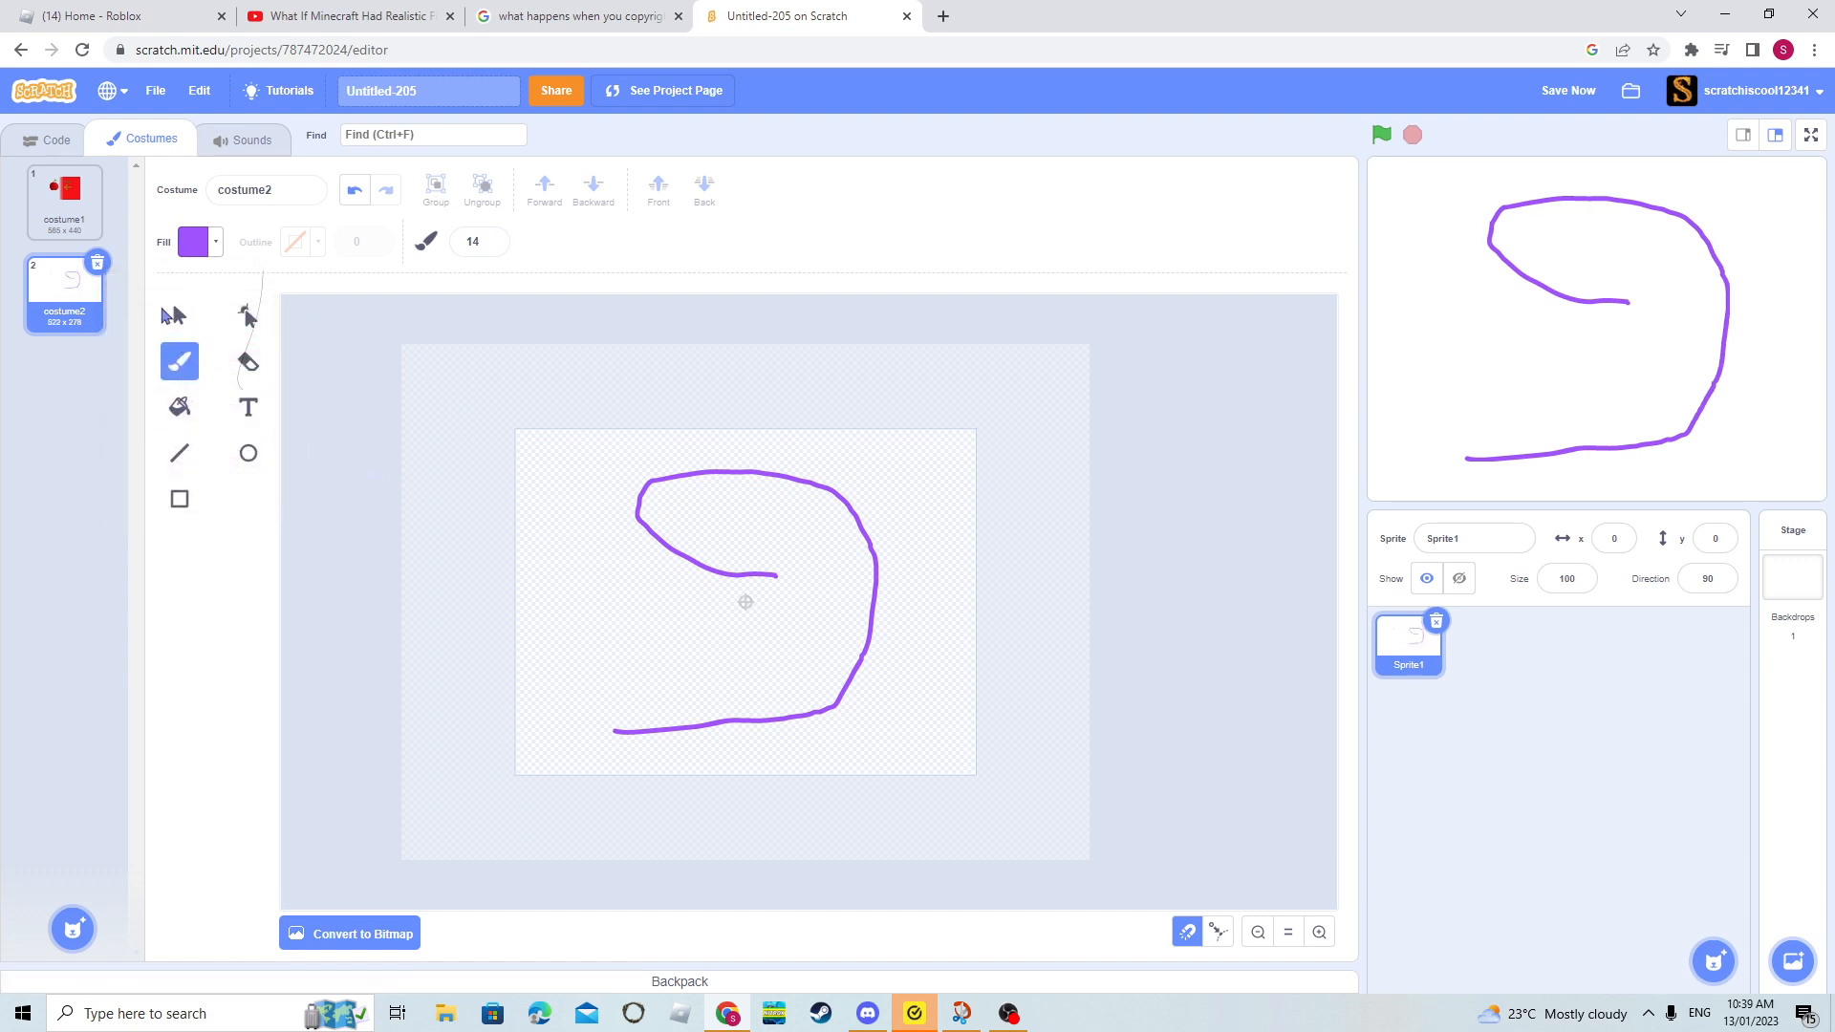
- Give the painted curve a solid black outline with width 1, and delete the curve
click(175, 315)
click(703, 473)
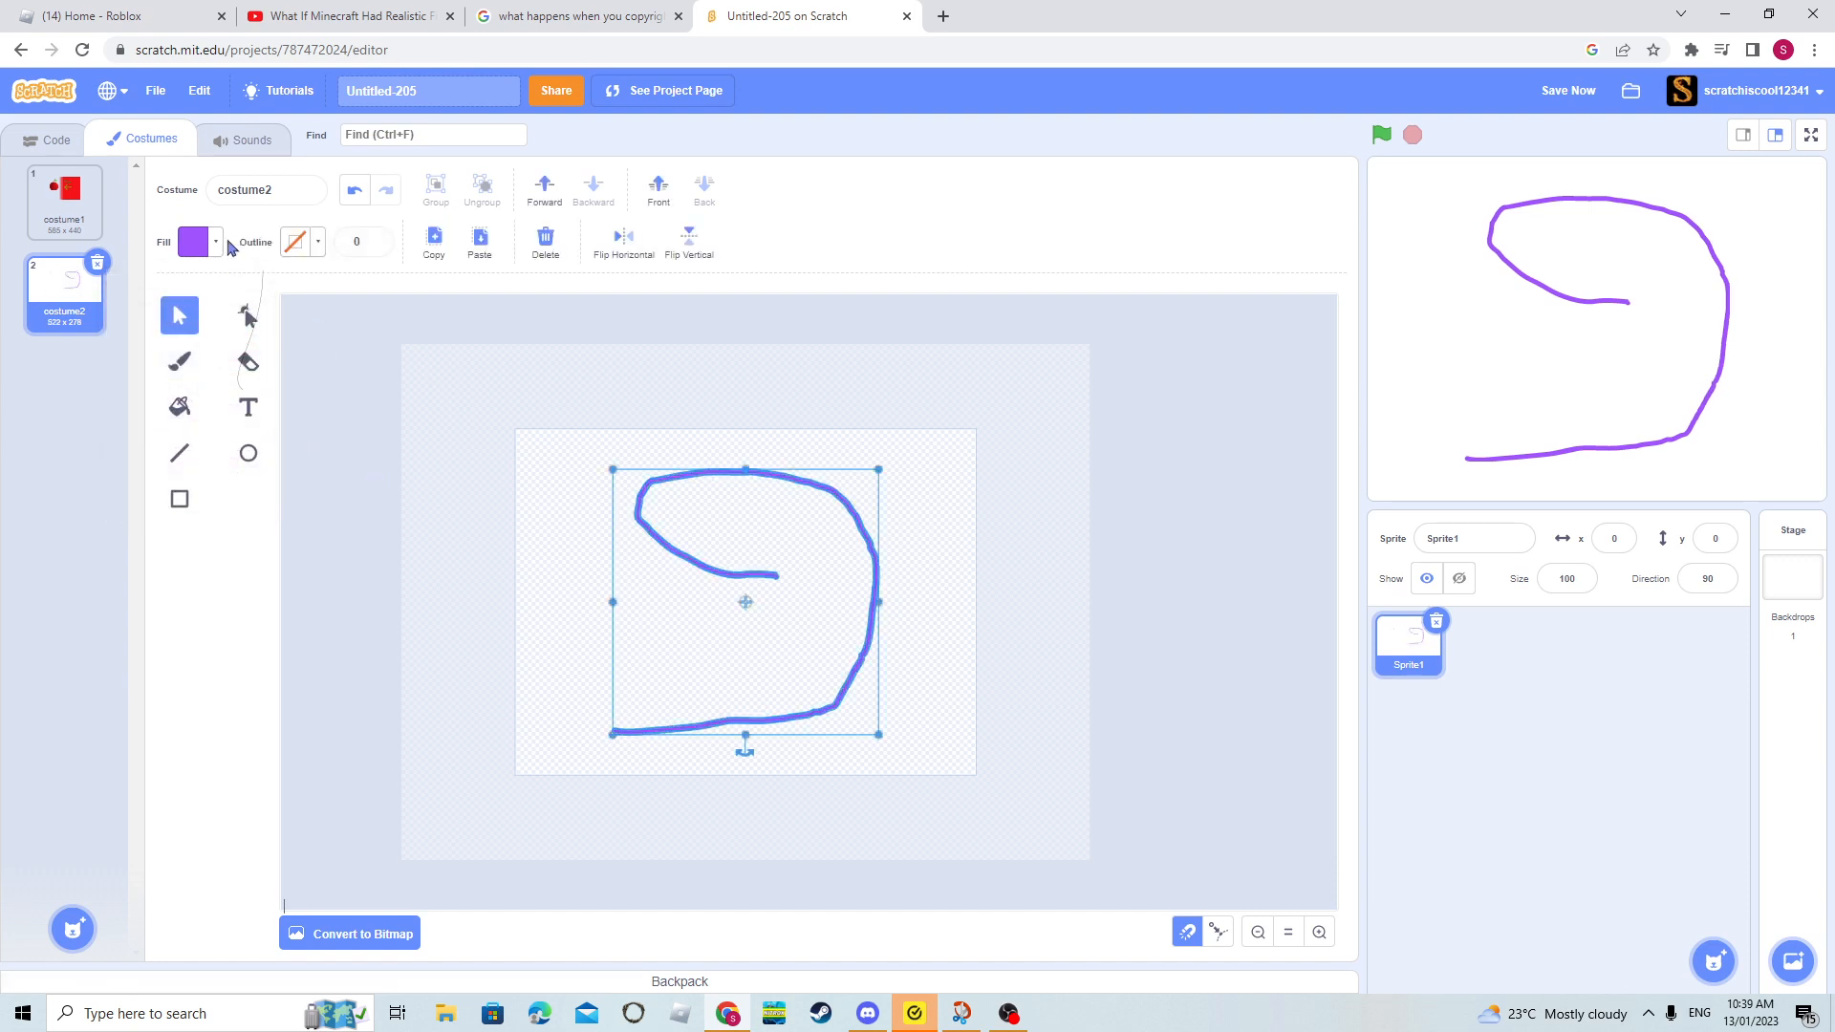
click(312, 244)
drag(333, 465, 1, 400)
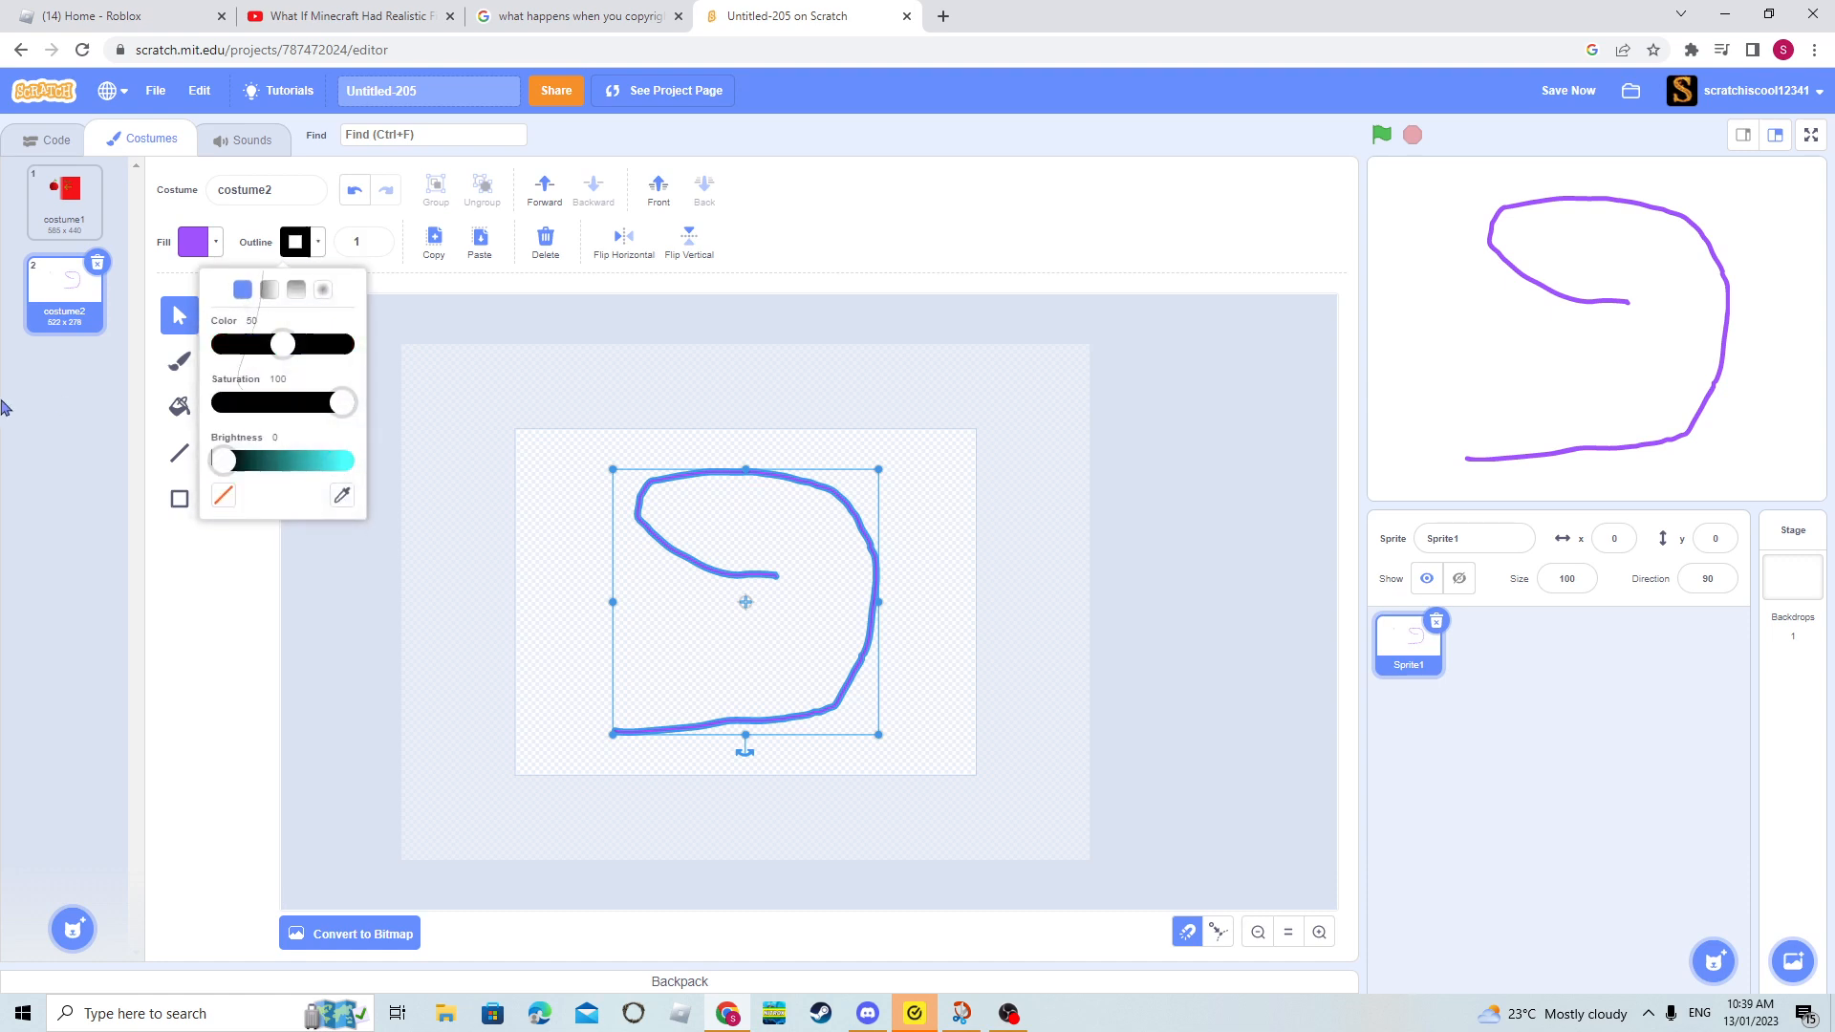
click(681, 383)
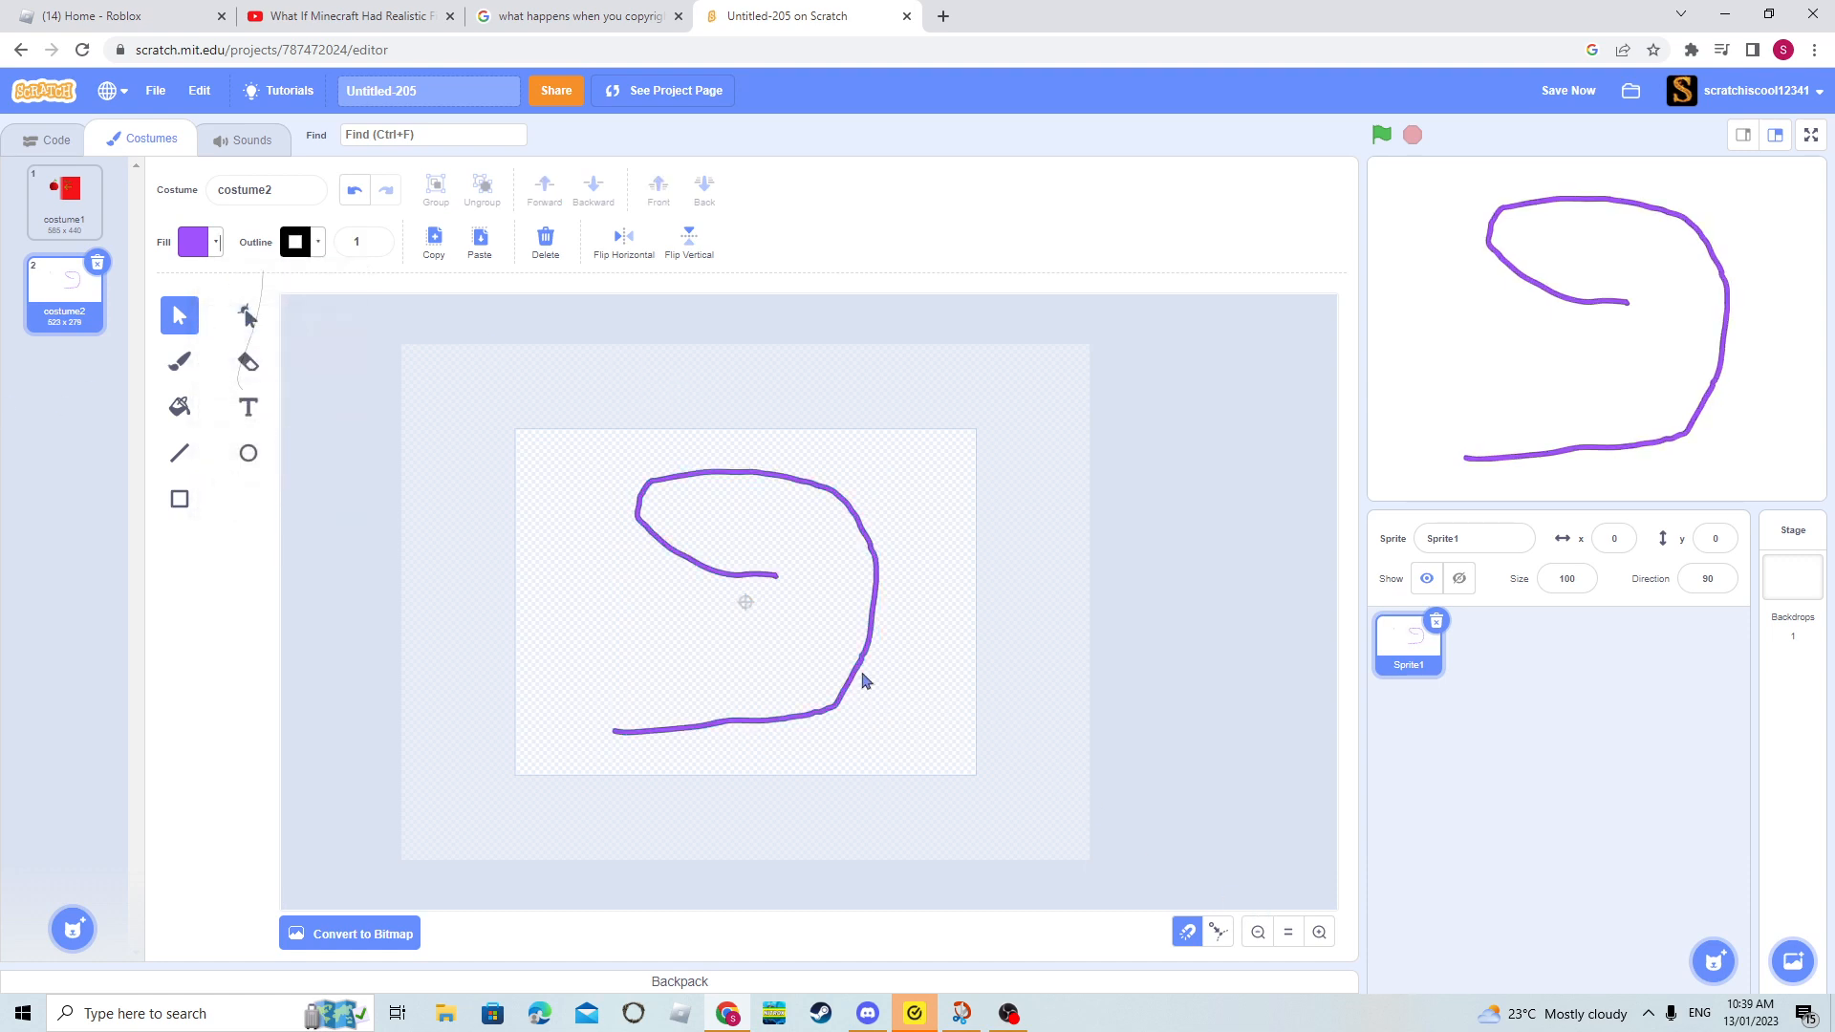
click(703, 478)
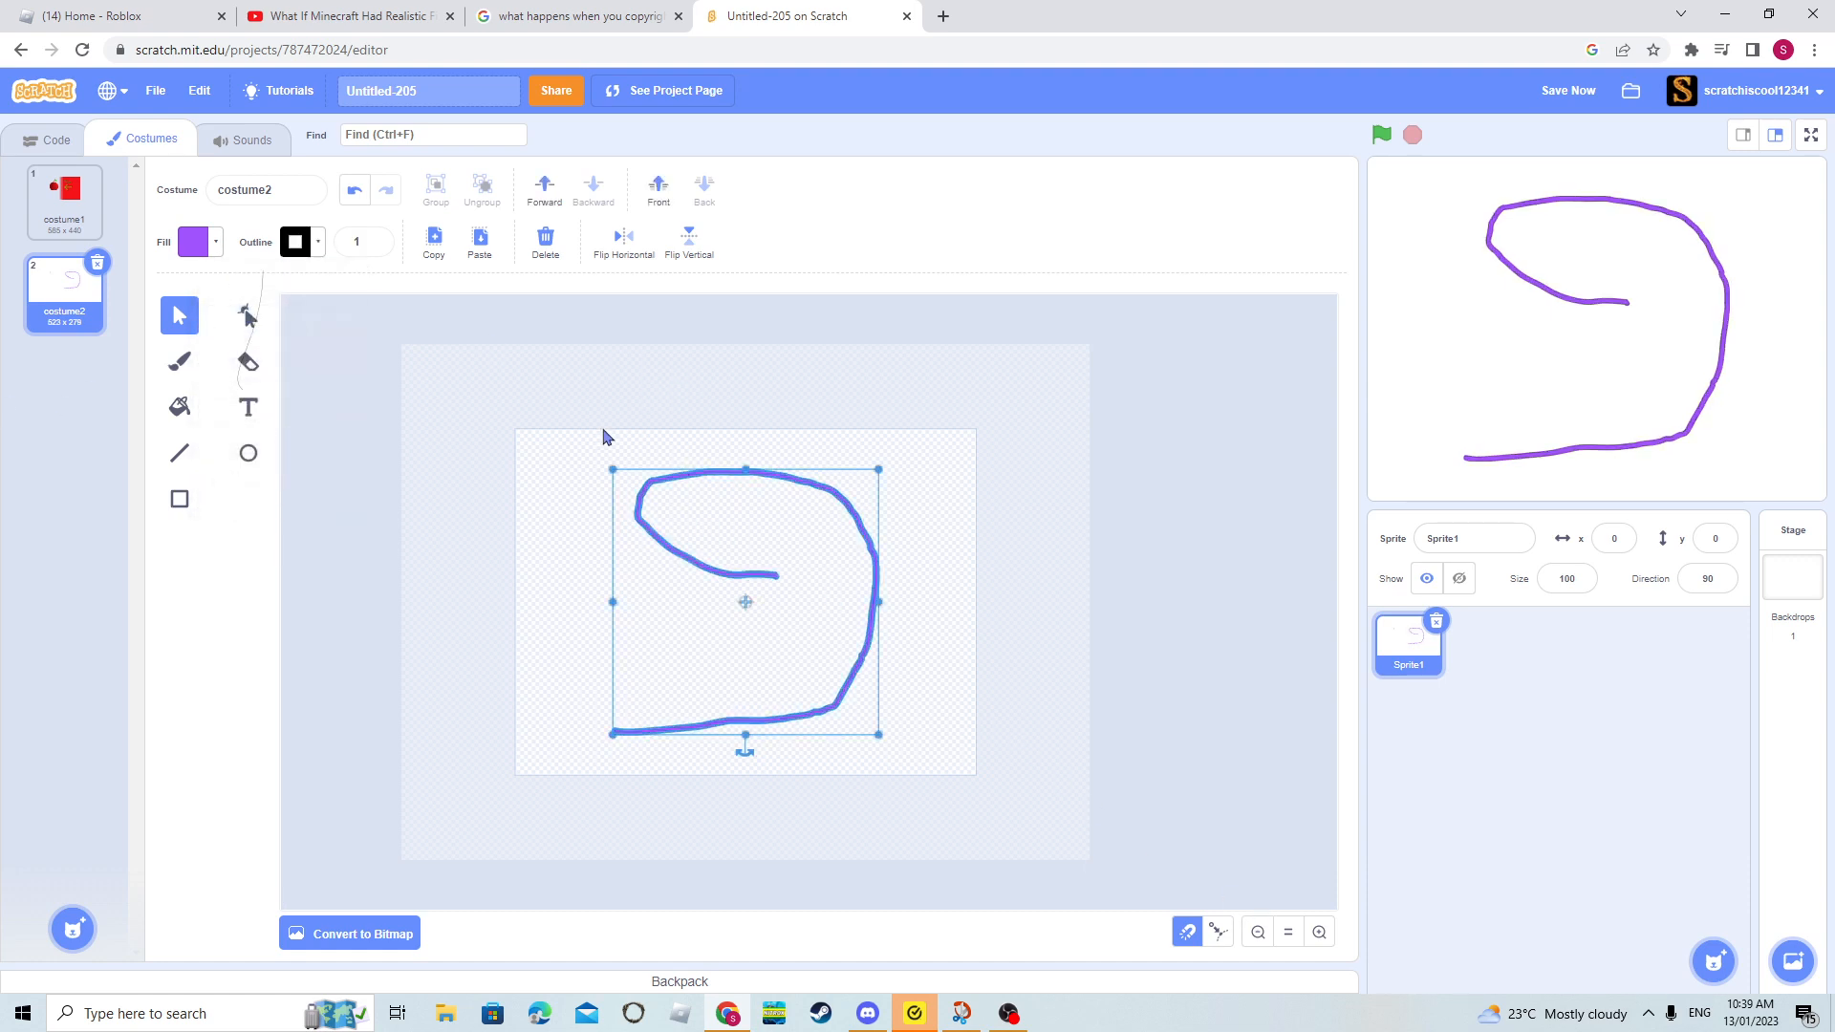
key(Delete)
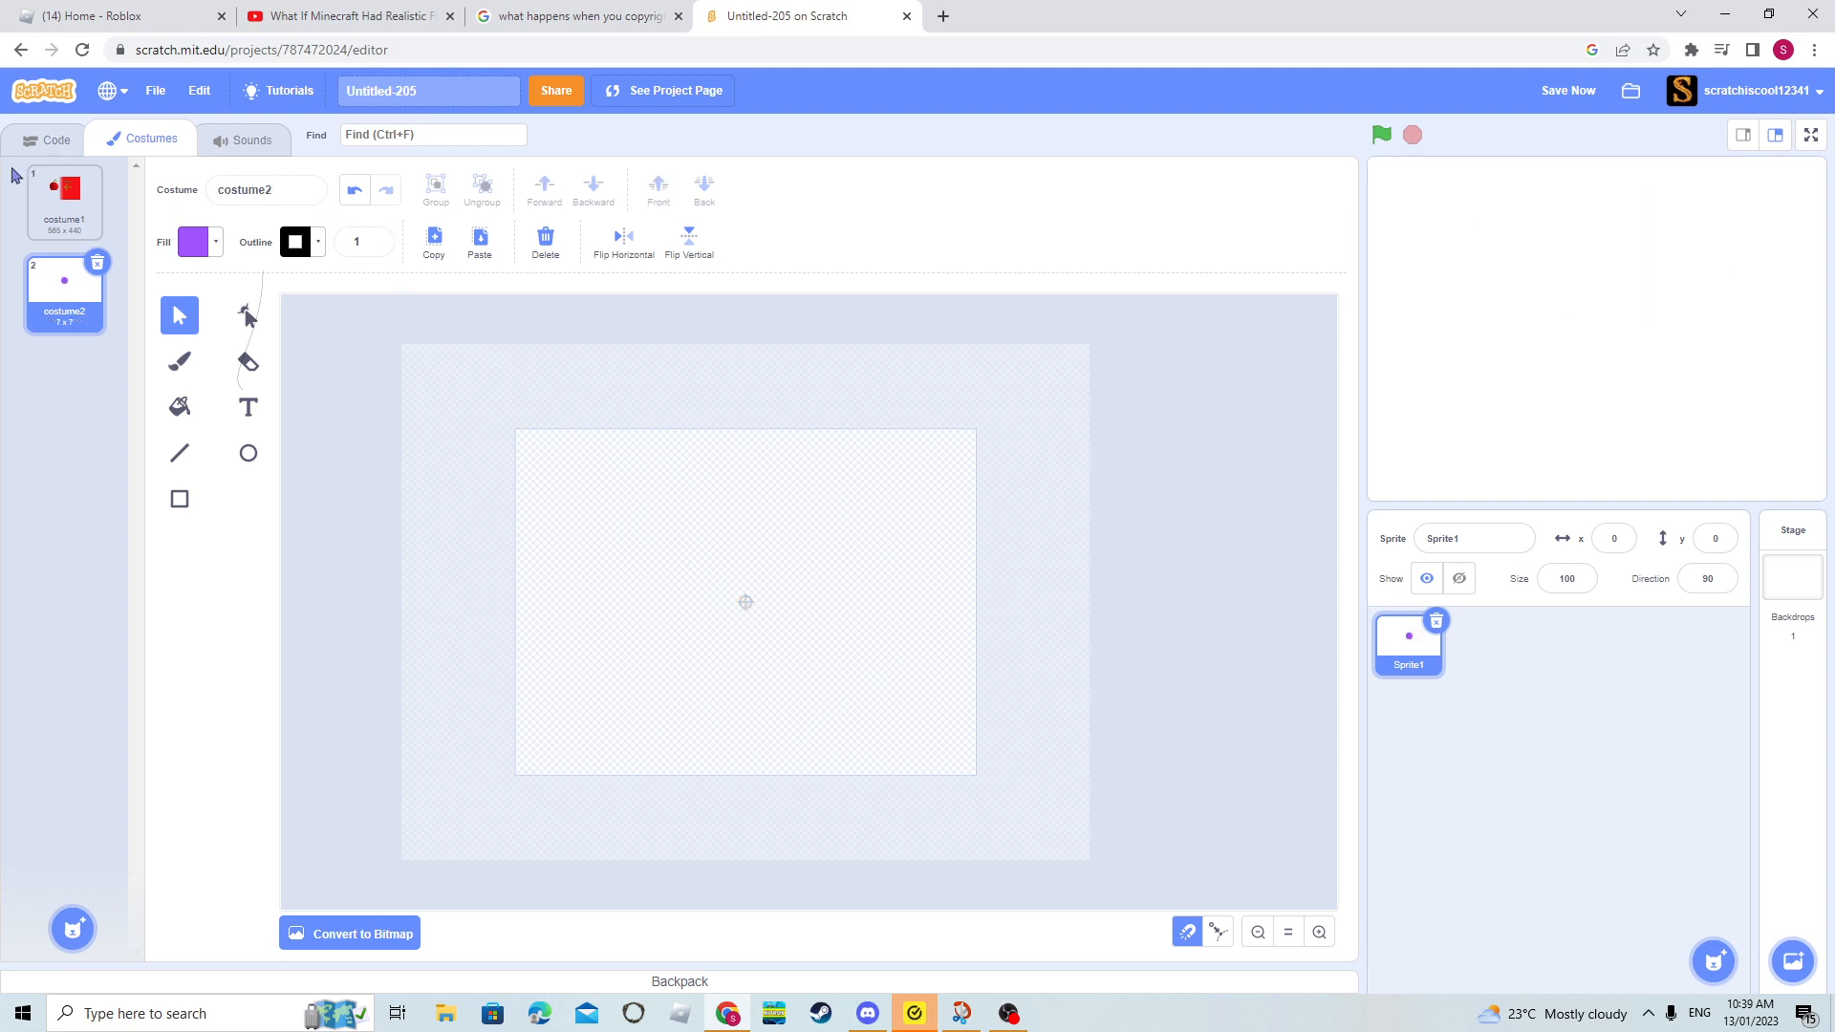
- Scribble purple size 14 brush strokes across the canvas and erase parts of them with the size 40 eraser
click(239, 368)
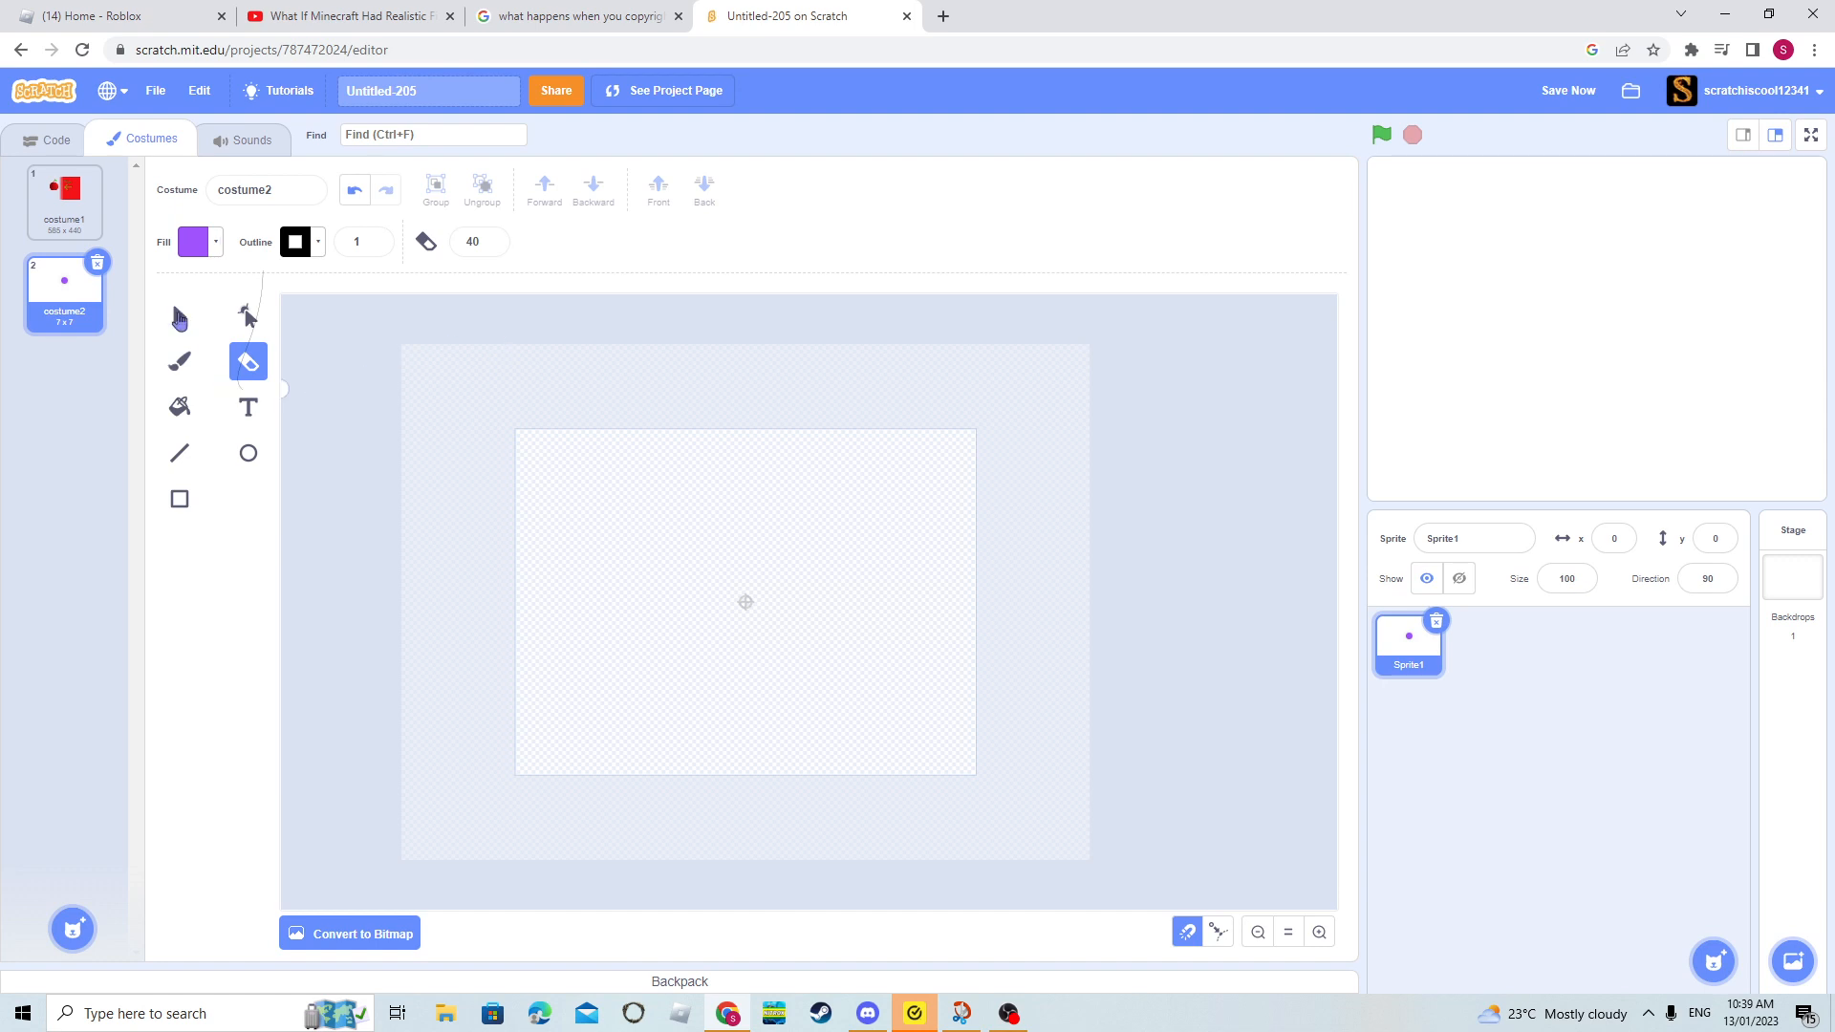
click(180, 361)
mouse_move(672, 674)
mouse_down()
mouse_move(801, 602)
mouse_move(848, 688)
mouse_move(983, 479)
mouse_move(960, 466)
mouse_up()
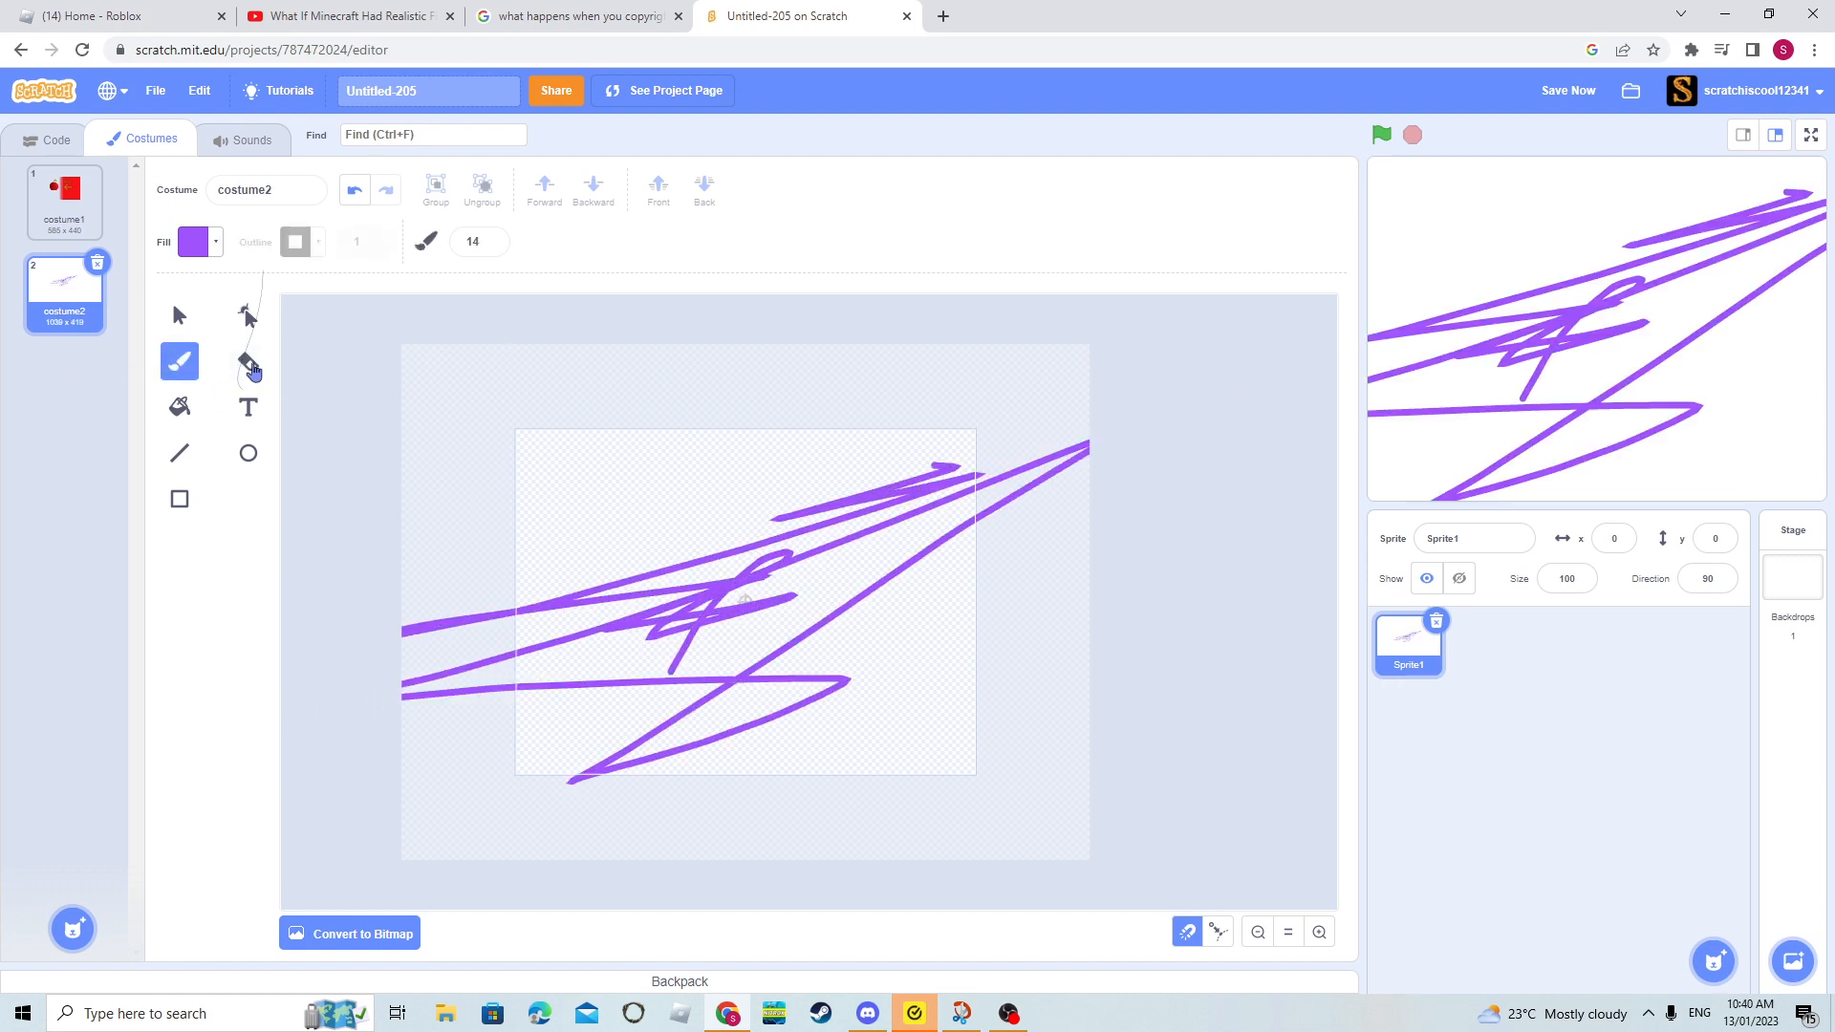
click(250, 368)
mouse_move(600, 459)
mouse_down()
mouse_move(758, 729)
mouse_move(684, 707)
mouse_move(841, 555)
mouse_move(497, 659)
mouse_move(640, 583)
mouse_up()
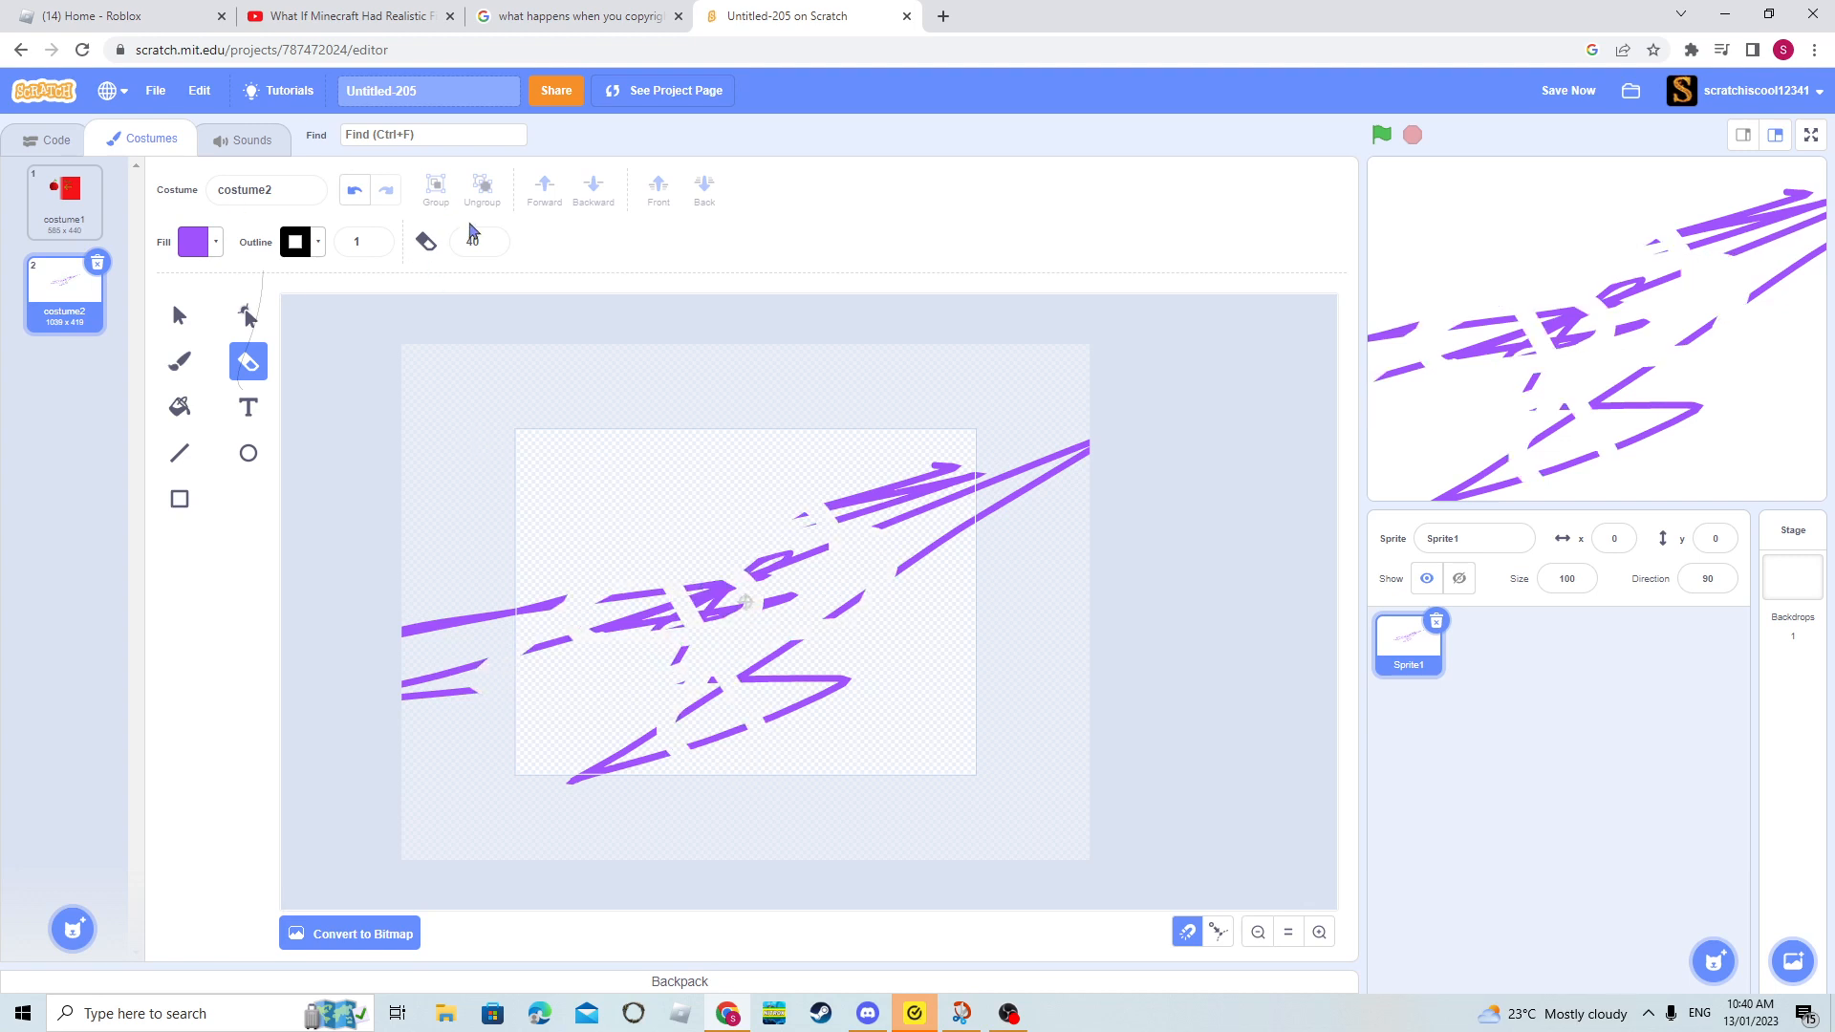
- Adjust the eraser size and the fill colour, and make a short stroke beside the scribble
double_click(490, 248)
double_click(493, 239)
click(194, 242)
drag(244, 364, 172, 365)
drag(476, 483, 501, 626)
- Select everything on the canvas and delete it
click(170, 320)
drag(377, 811, 1330, 88)
key(Delete)
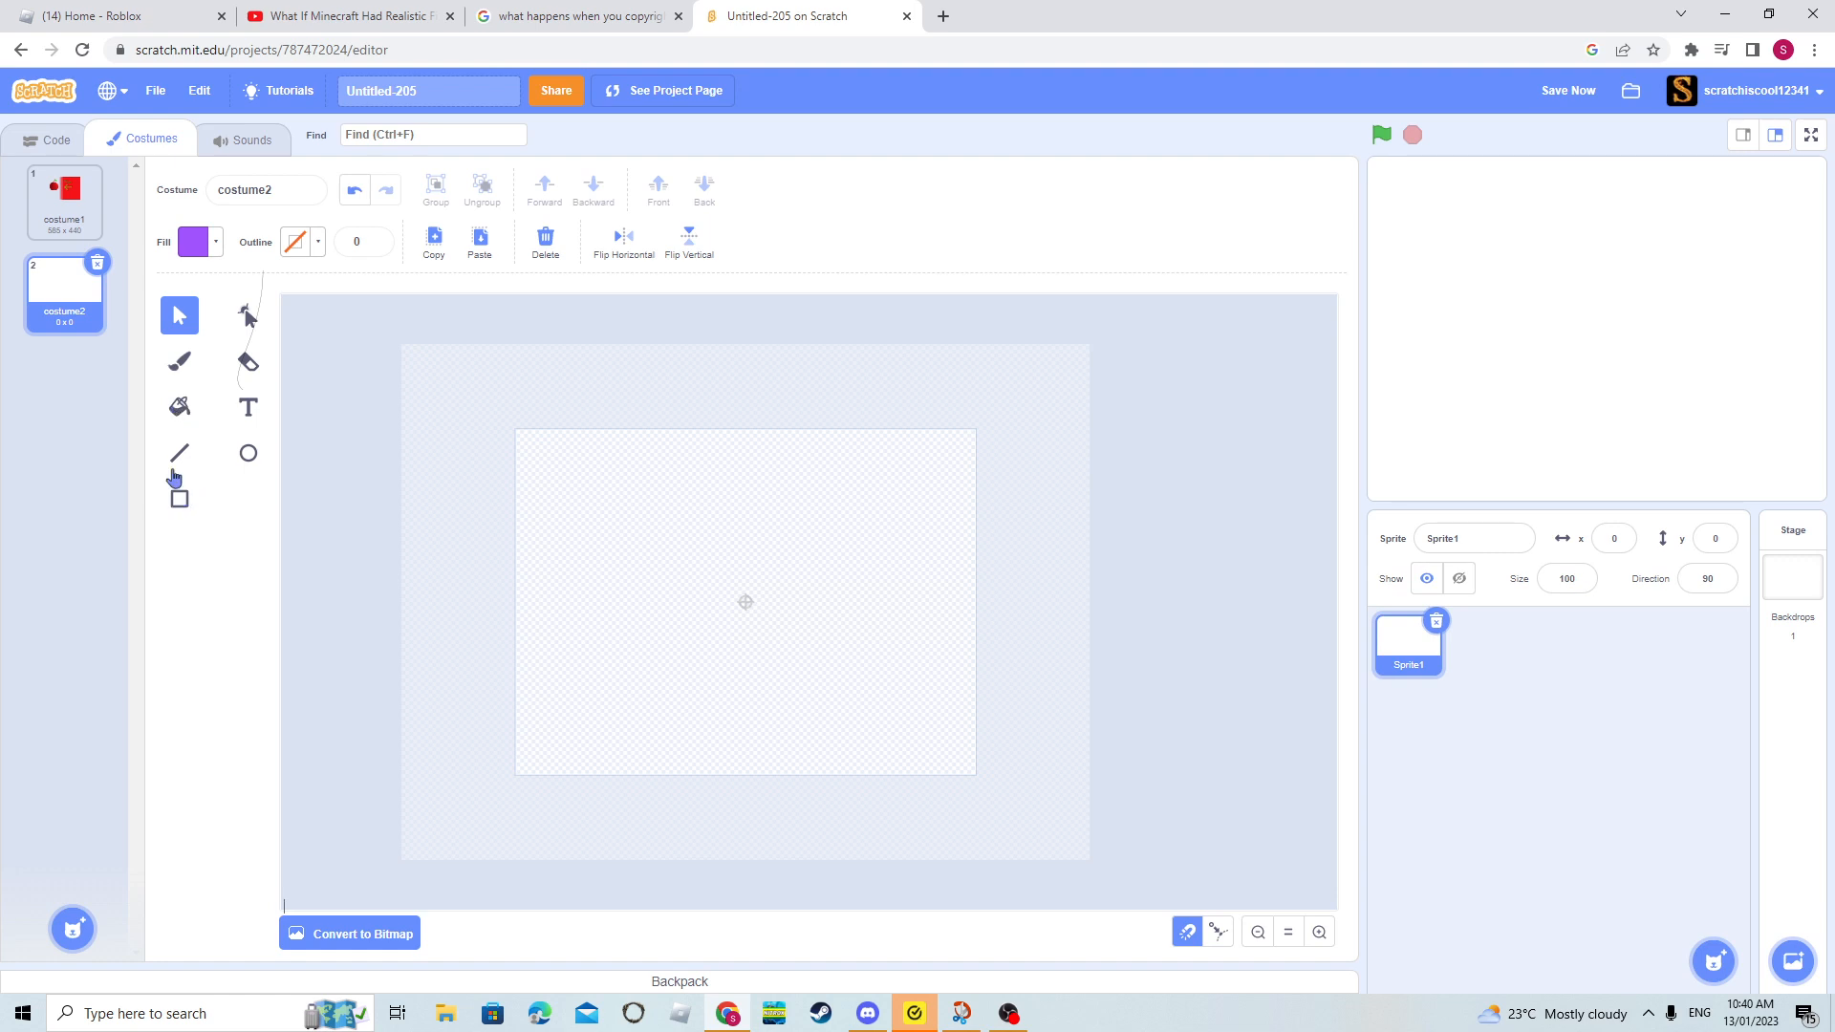
- Draw three overlapping purple rectangles stepping diagonally from the lower left to the upper right of the canvas
click(190, 418)
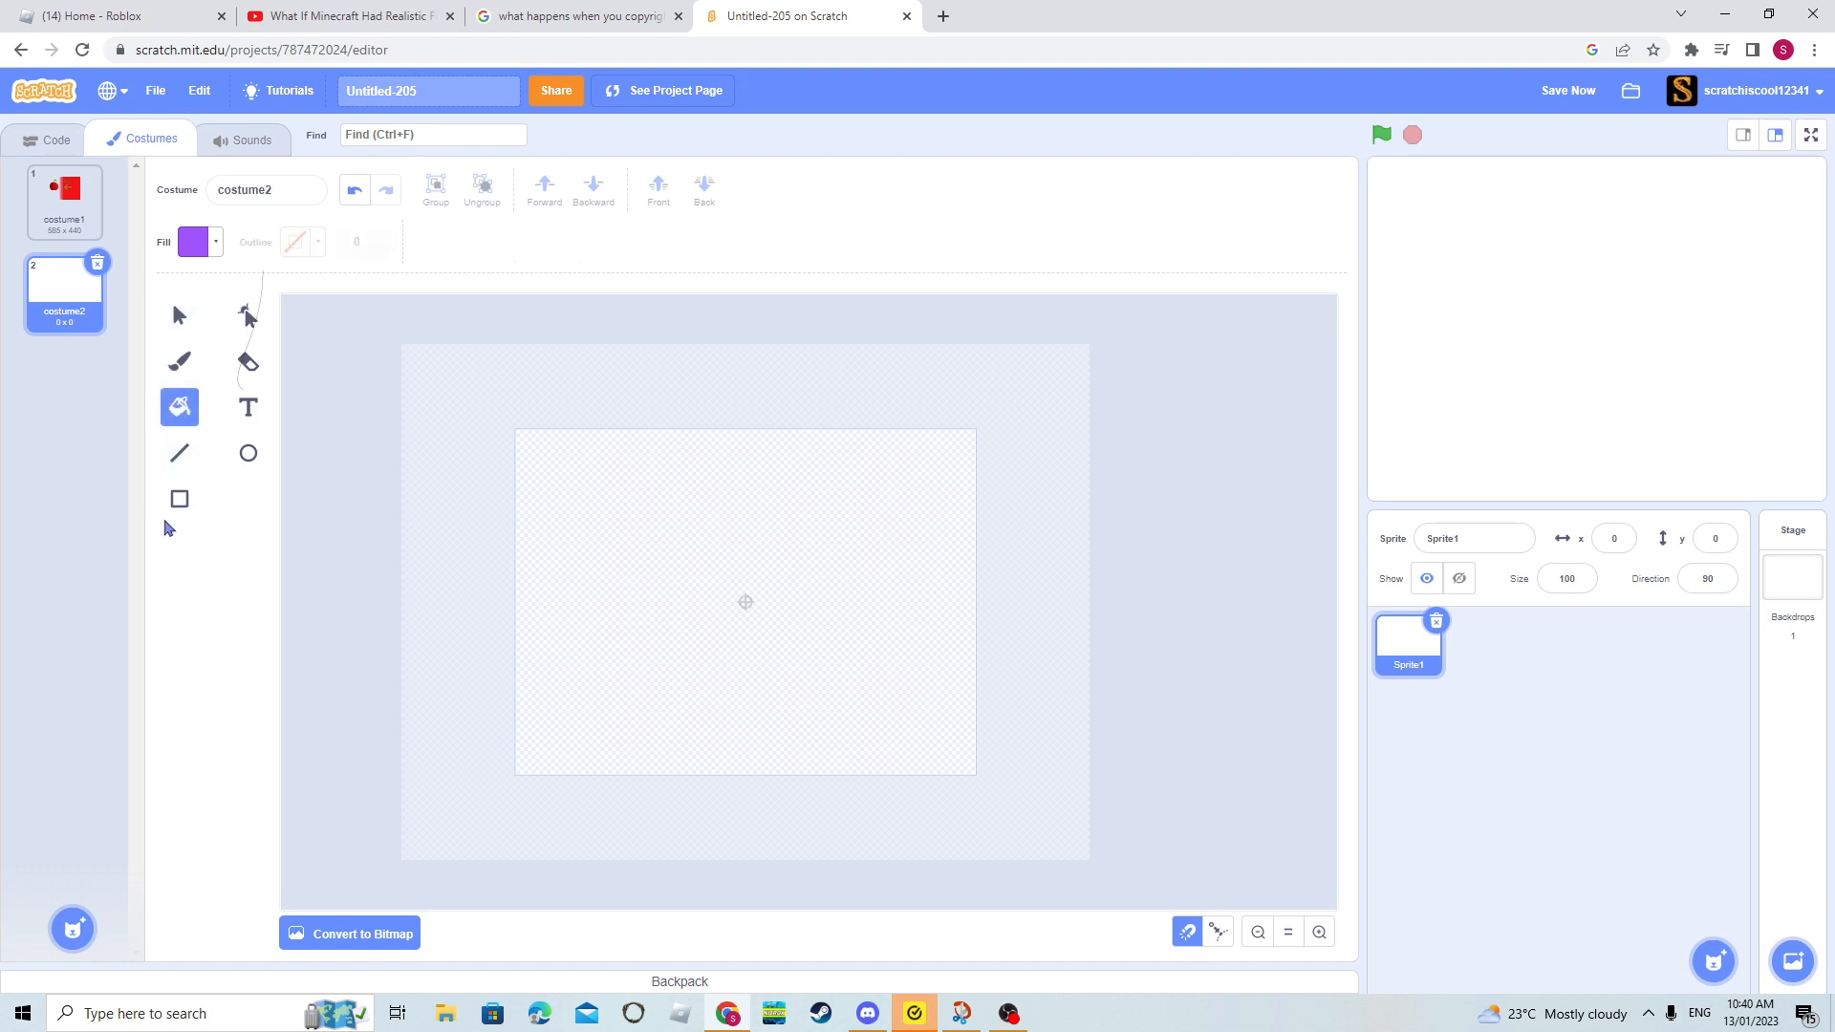
click(179, 498)
drag(638, 717, 752, 552)
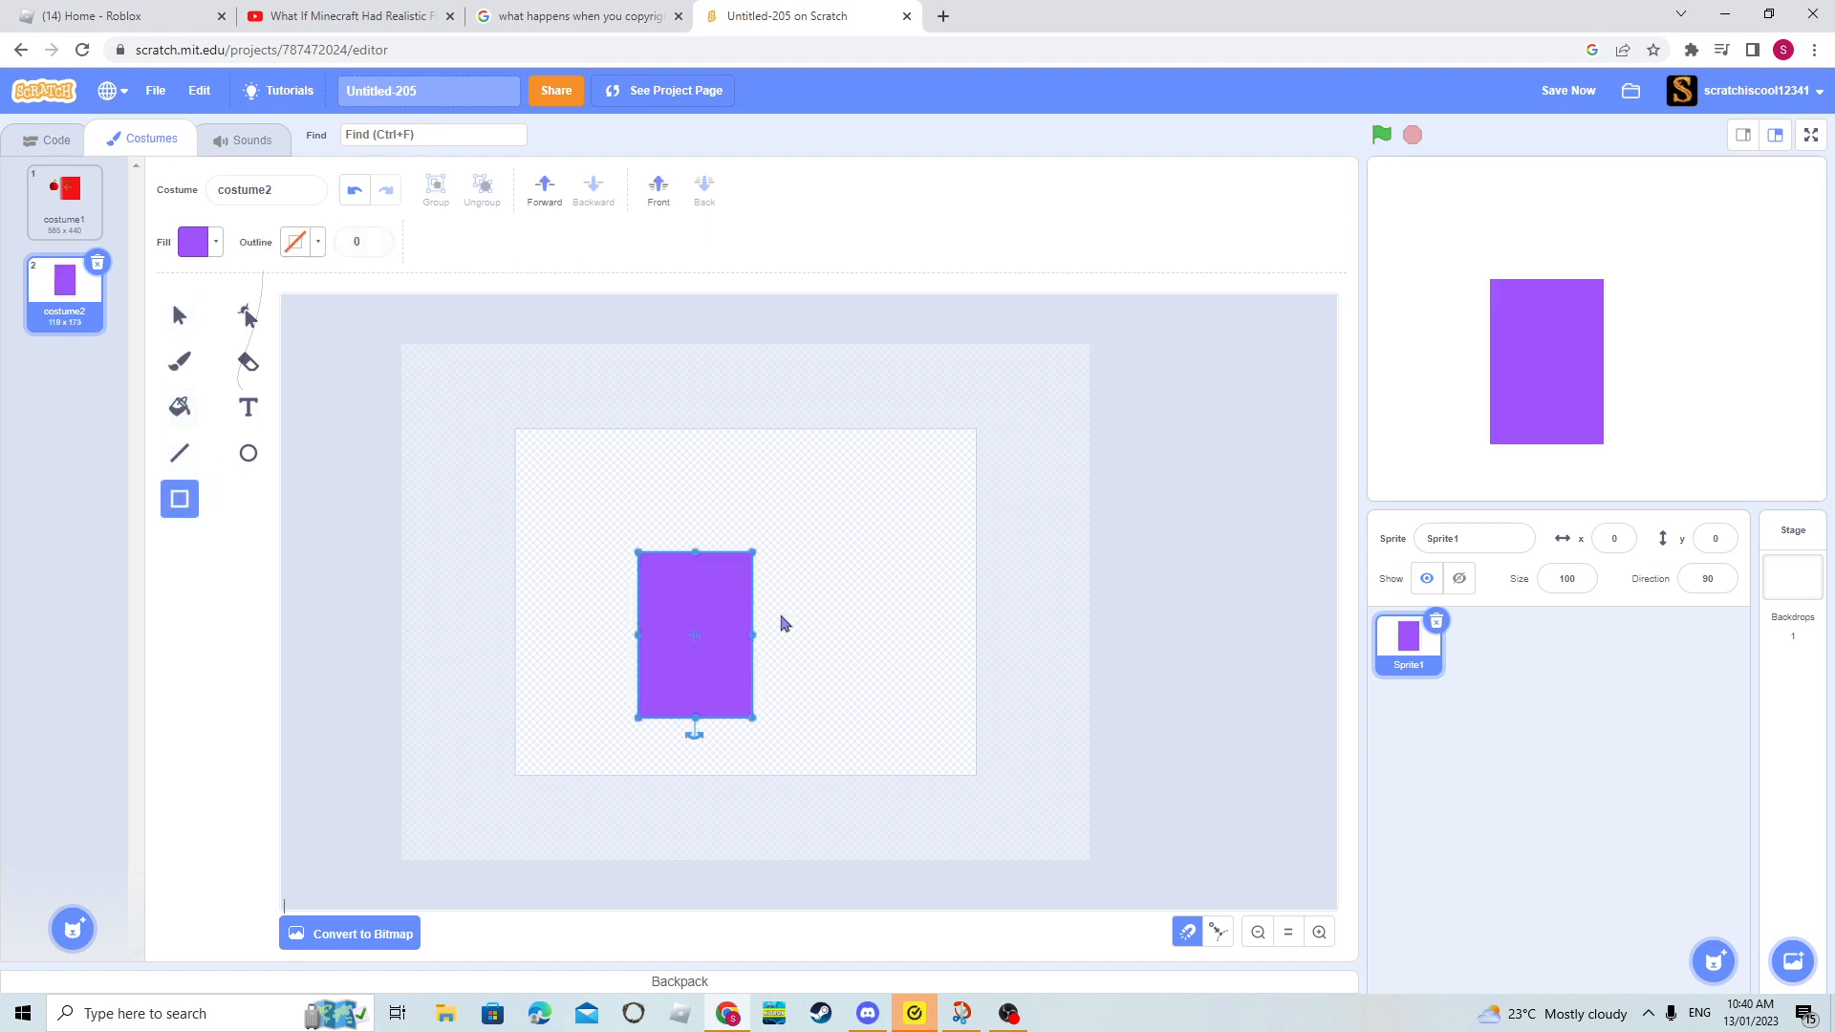
drag(817, 647, 699, 543)
drag(874, 577, 751, 456)
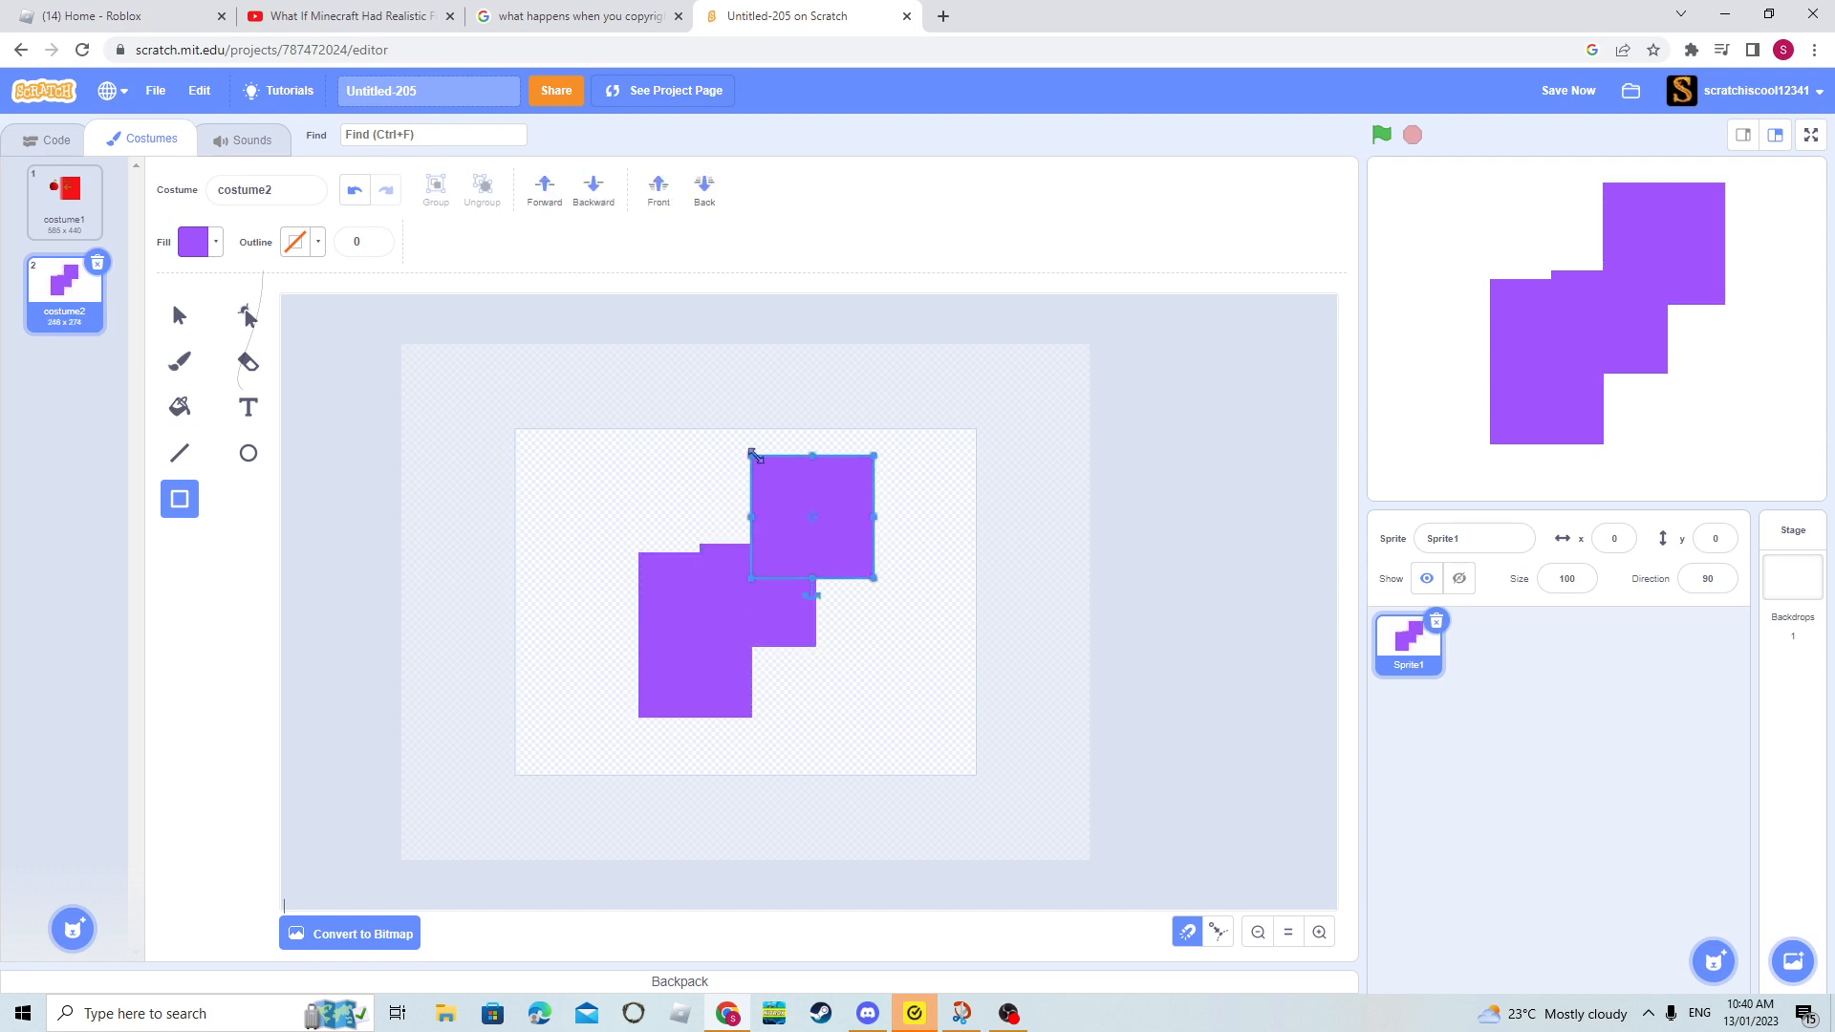
- Set the fill colour to light green and fill all three overlapping rectangles with it
click(181, 393)
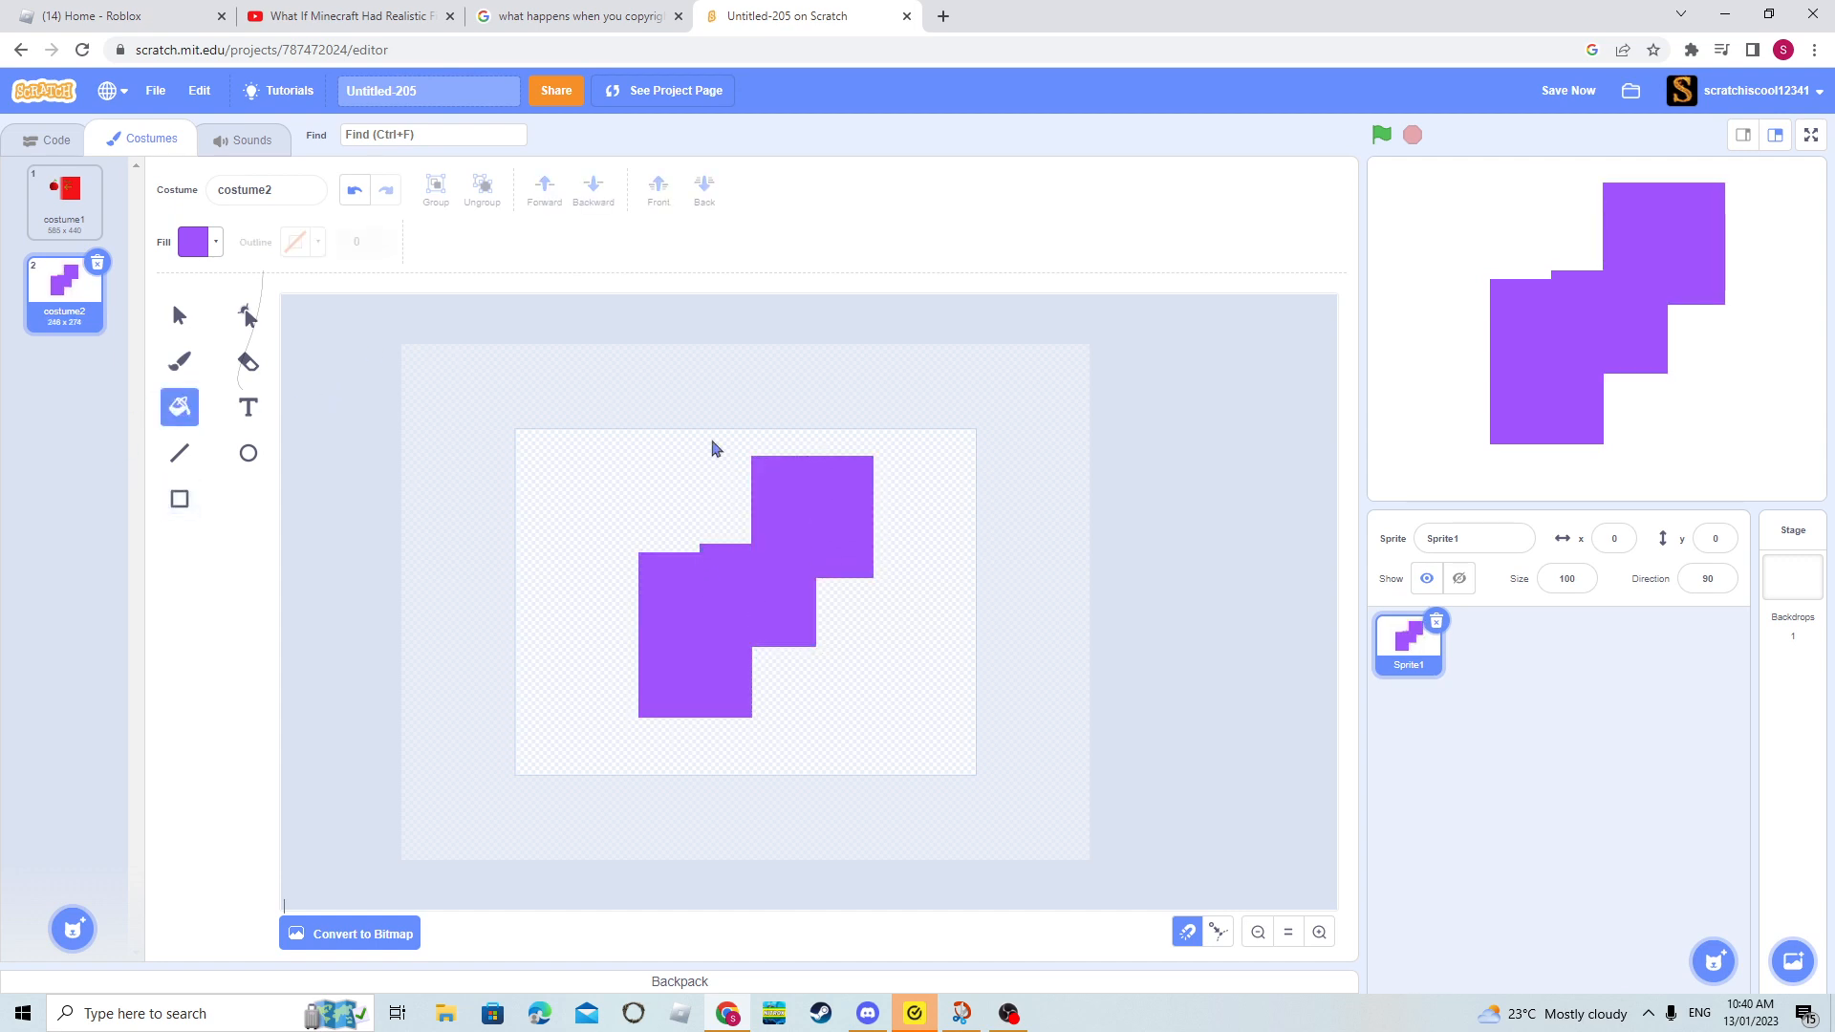
click(188, 247)
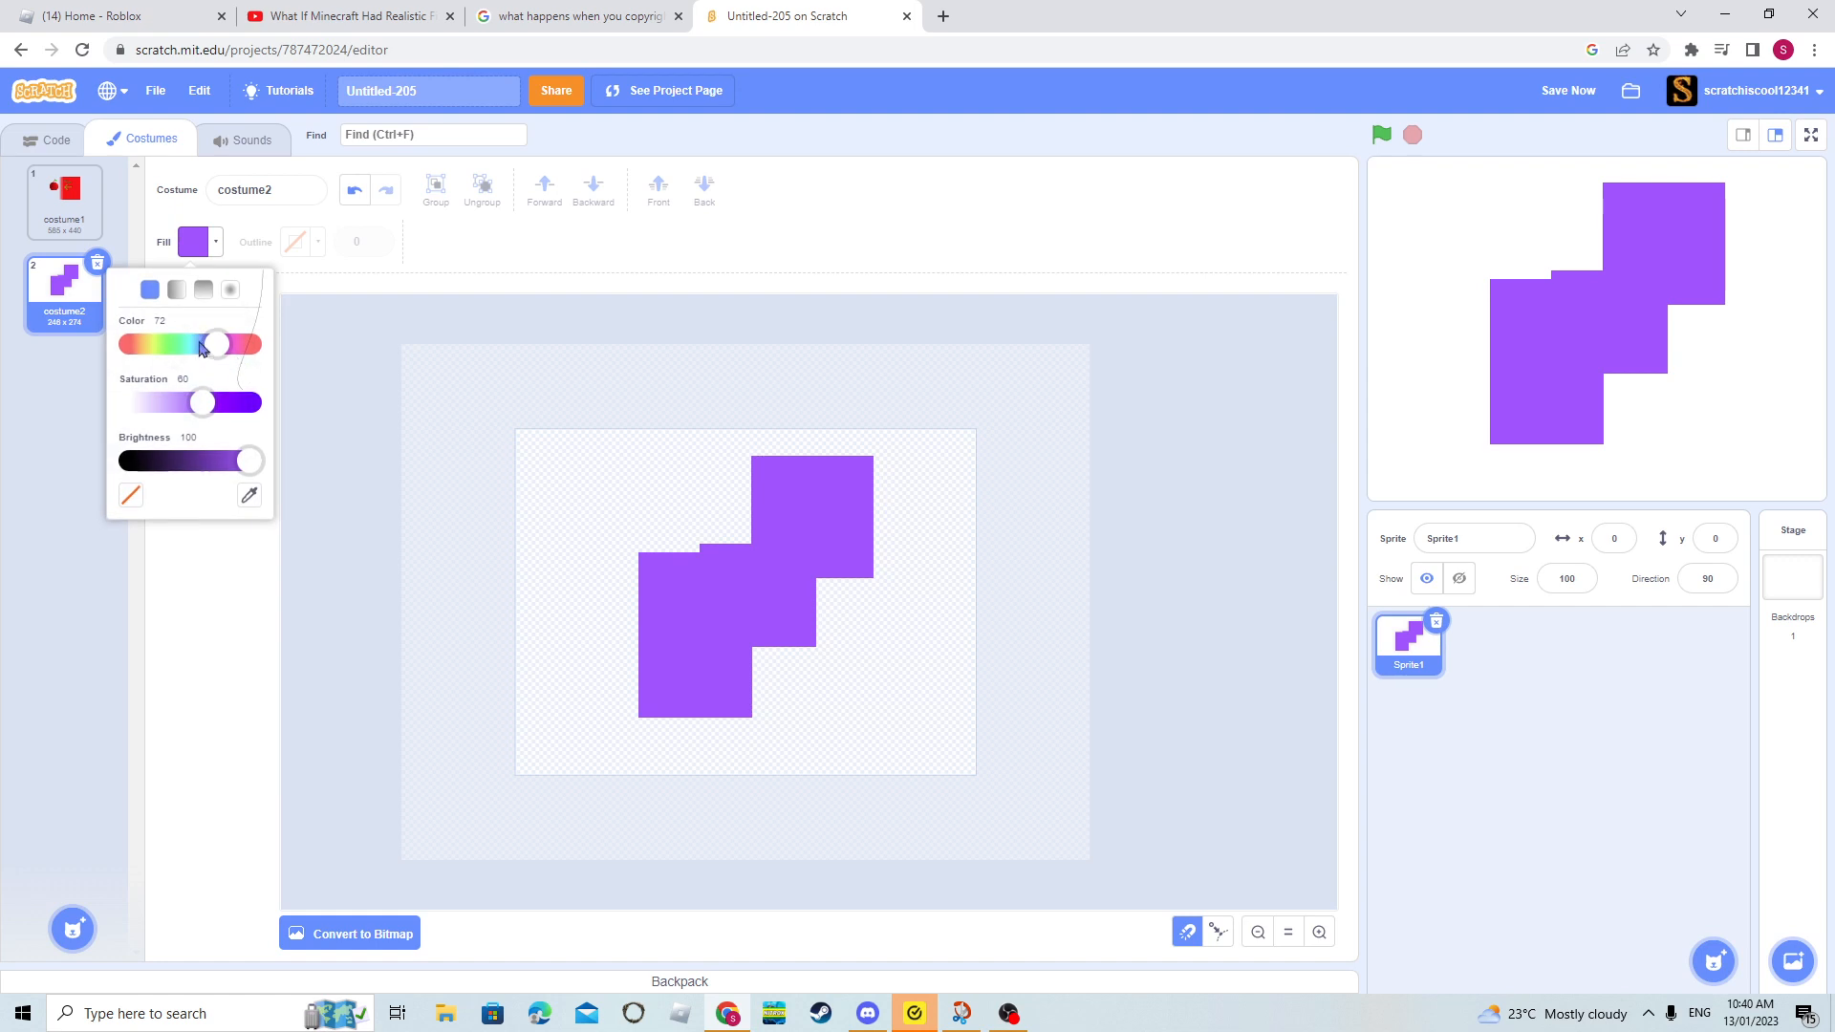
drag(204, 349, 159, 347)
click(354, 602)
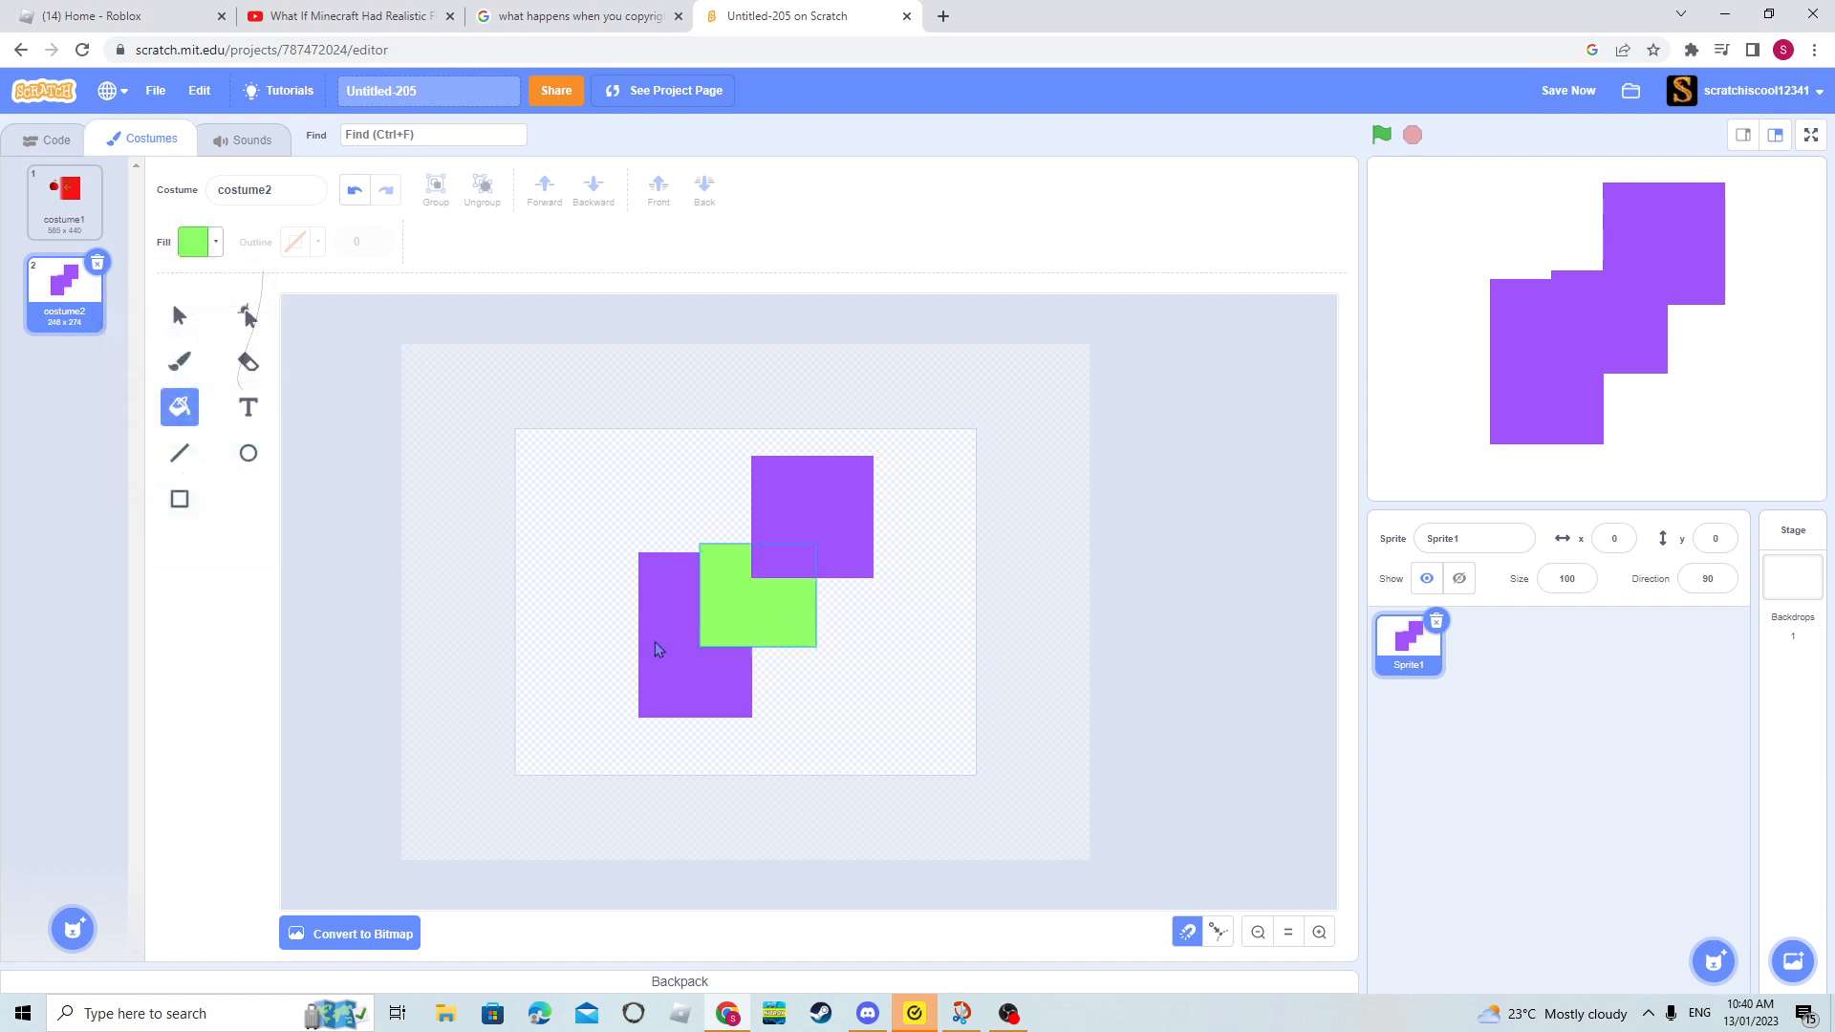
click(736, 597)
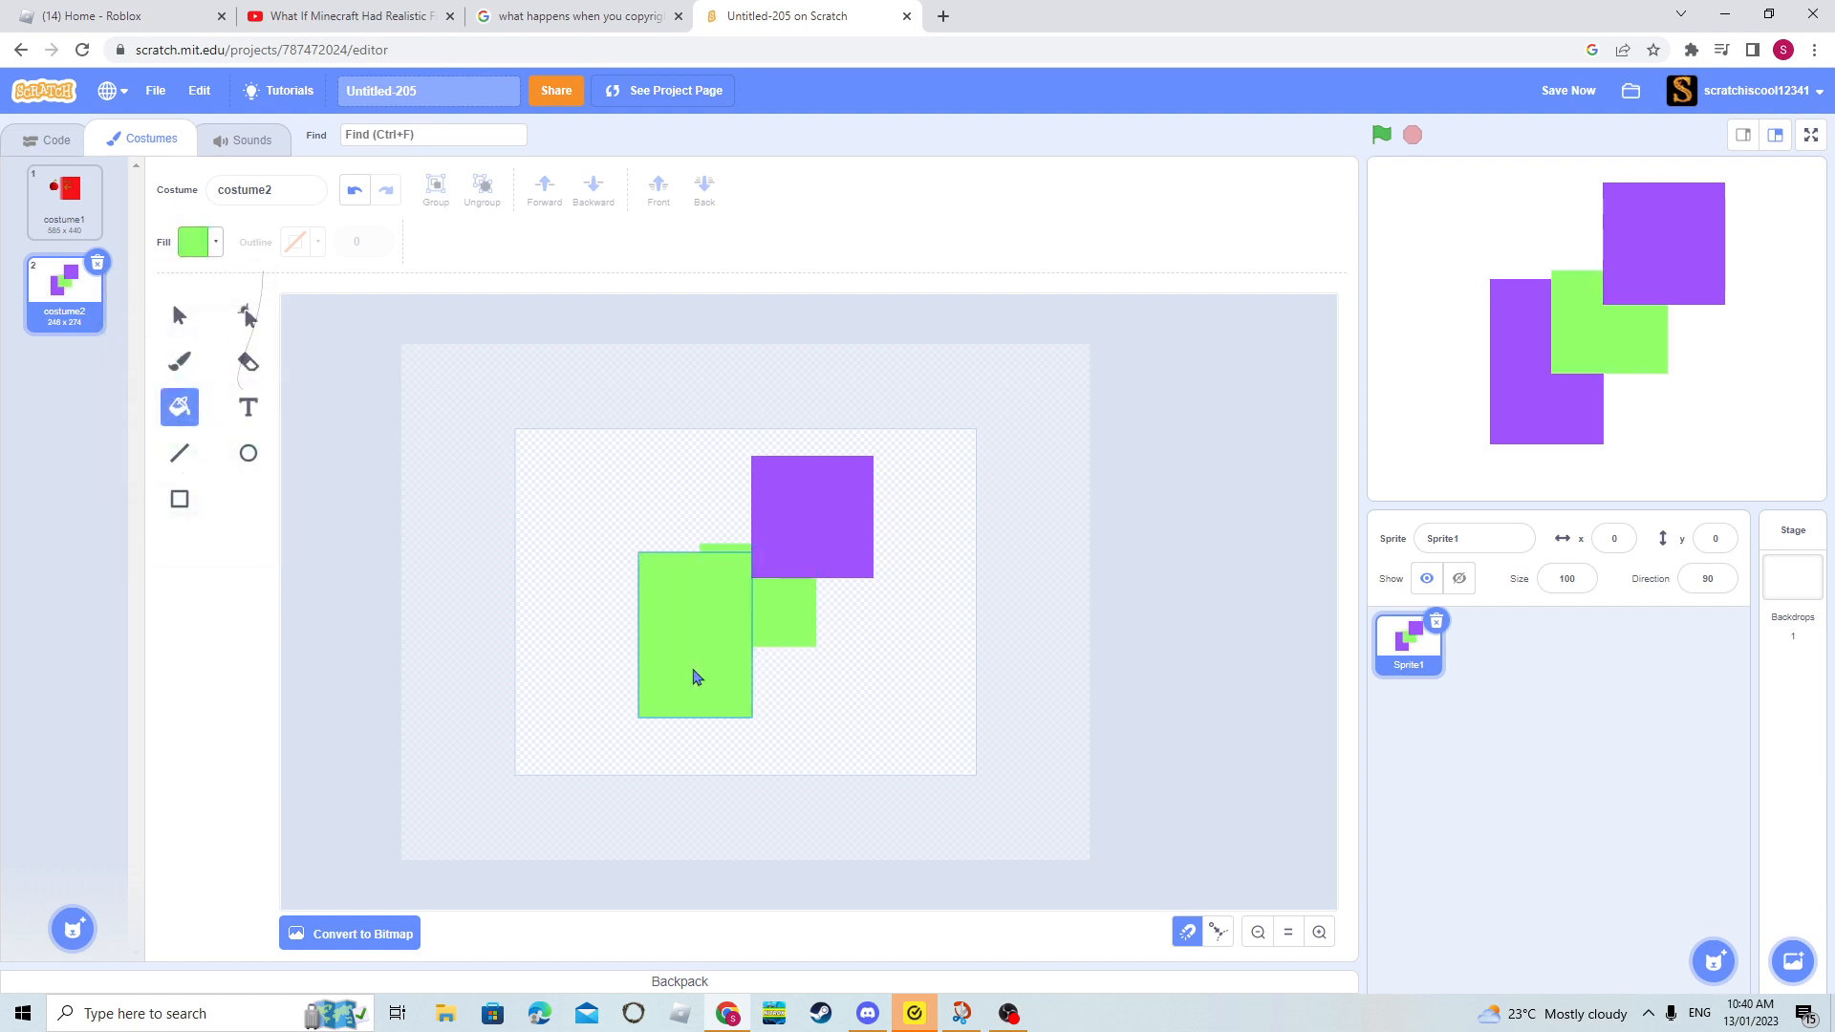
click(695, 674)
click(807, 521)
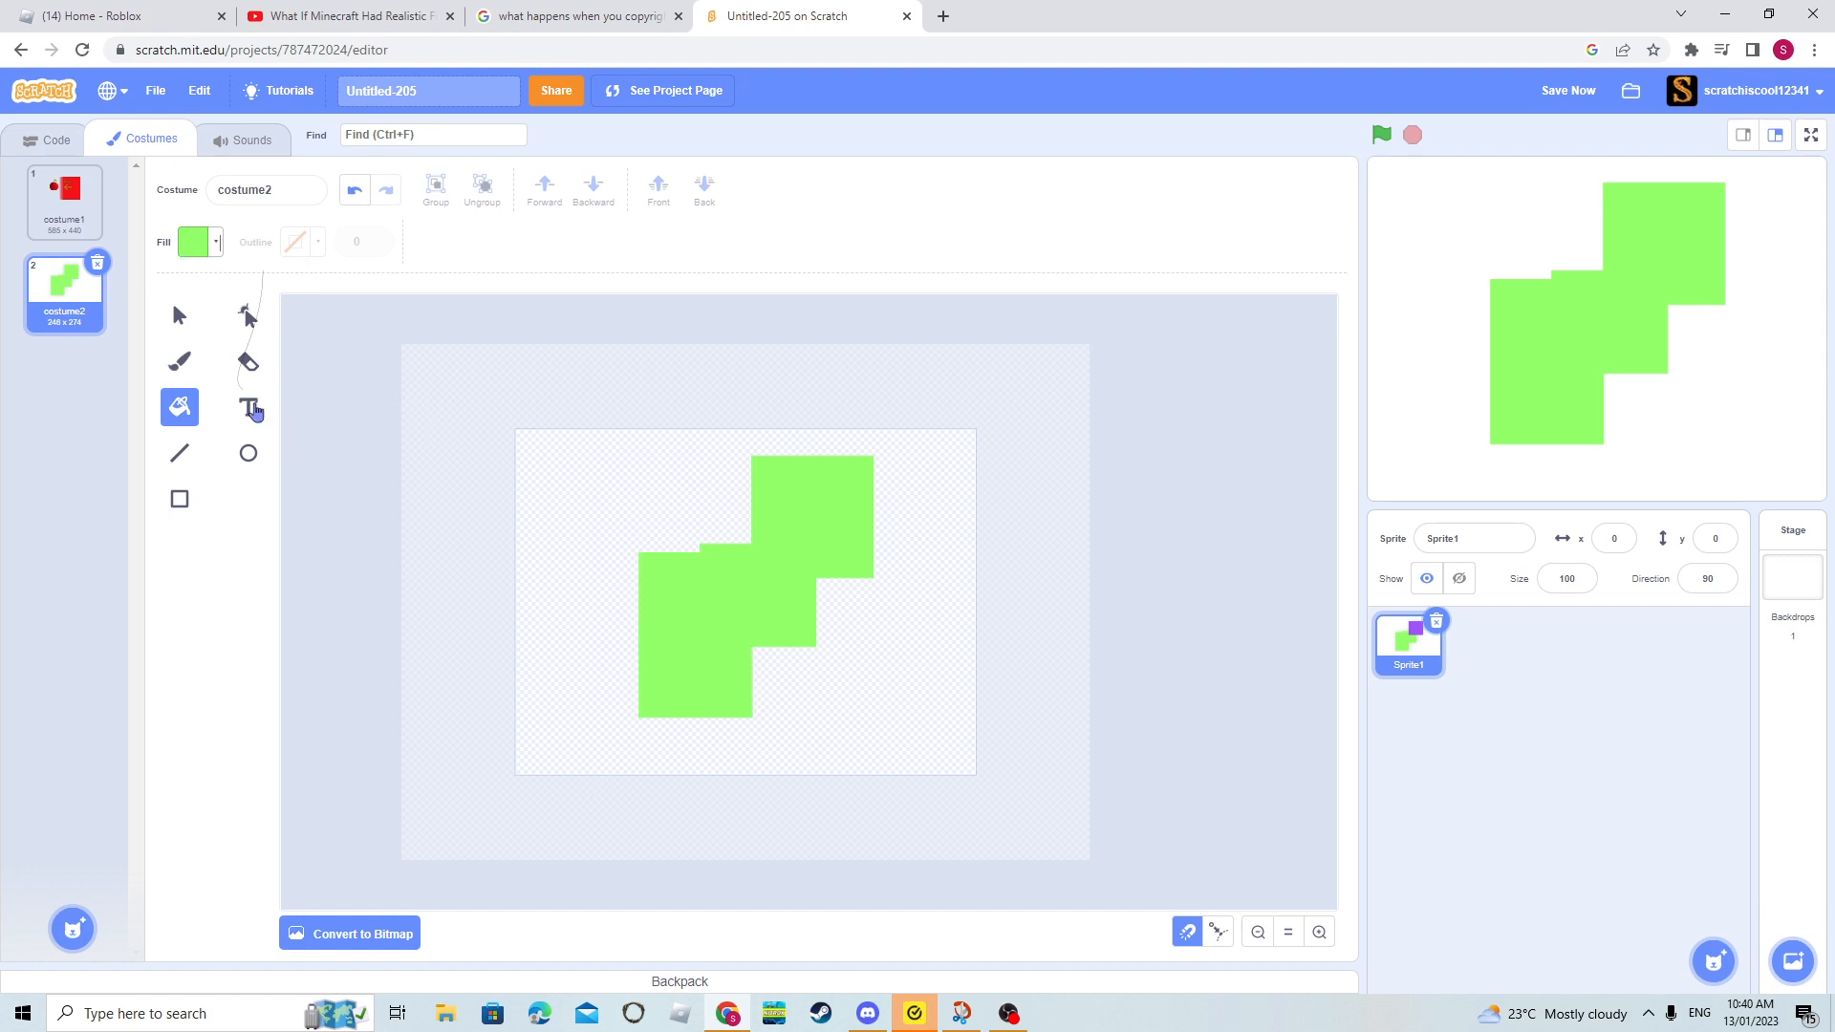
- Delete the three green rectangles one by one to empty the canvas
click(250, 409)
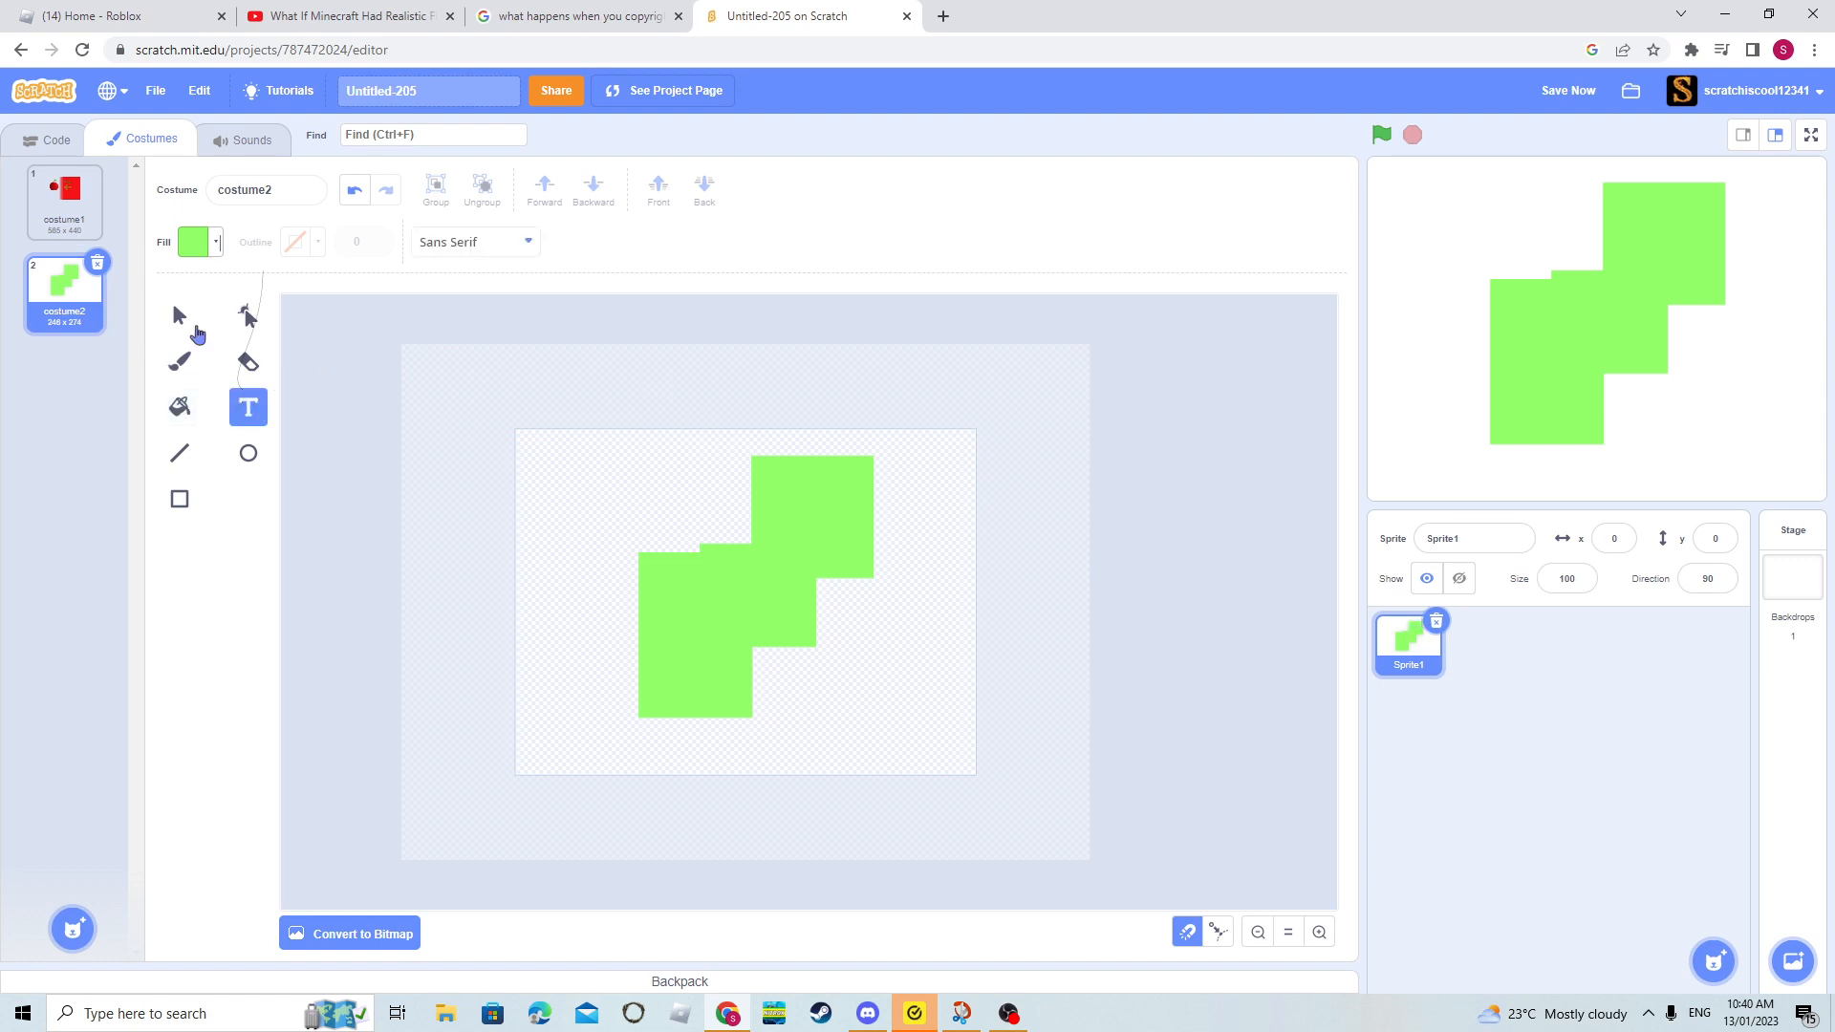
click(182, 320)
click(676, 635)
key(Delete)
click(803, 585)
key(Delete)
click(812, 516)
key(Delete)
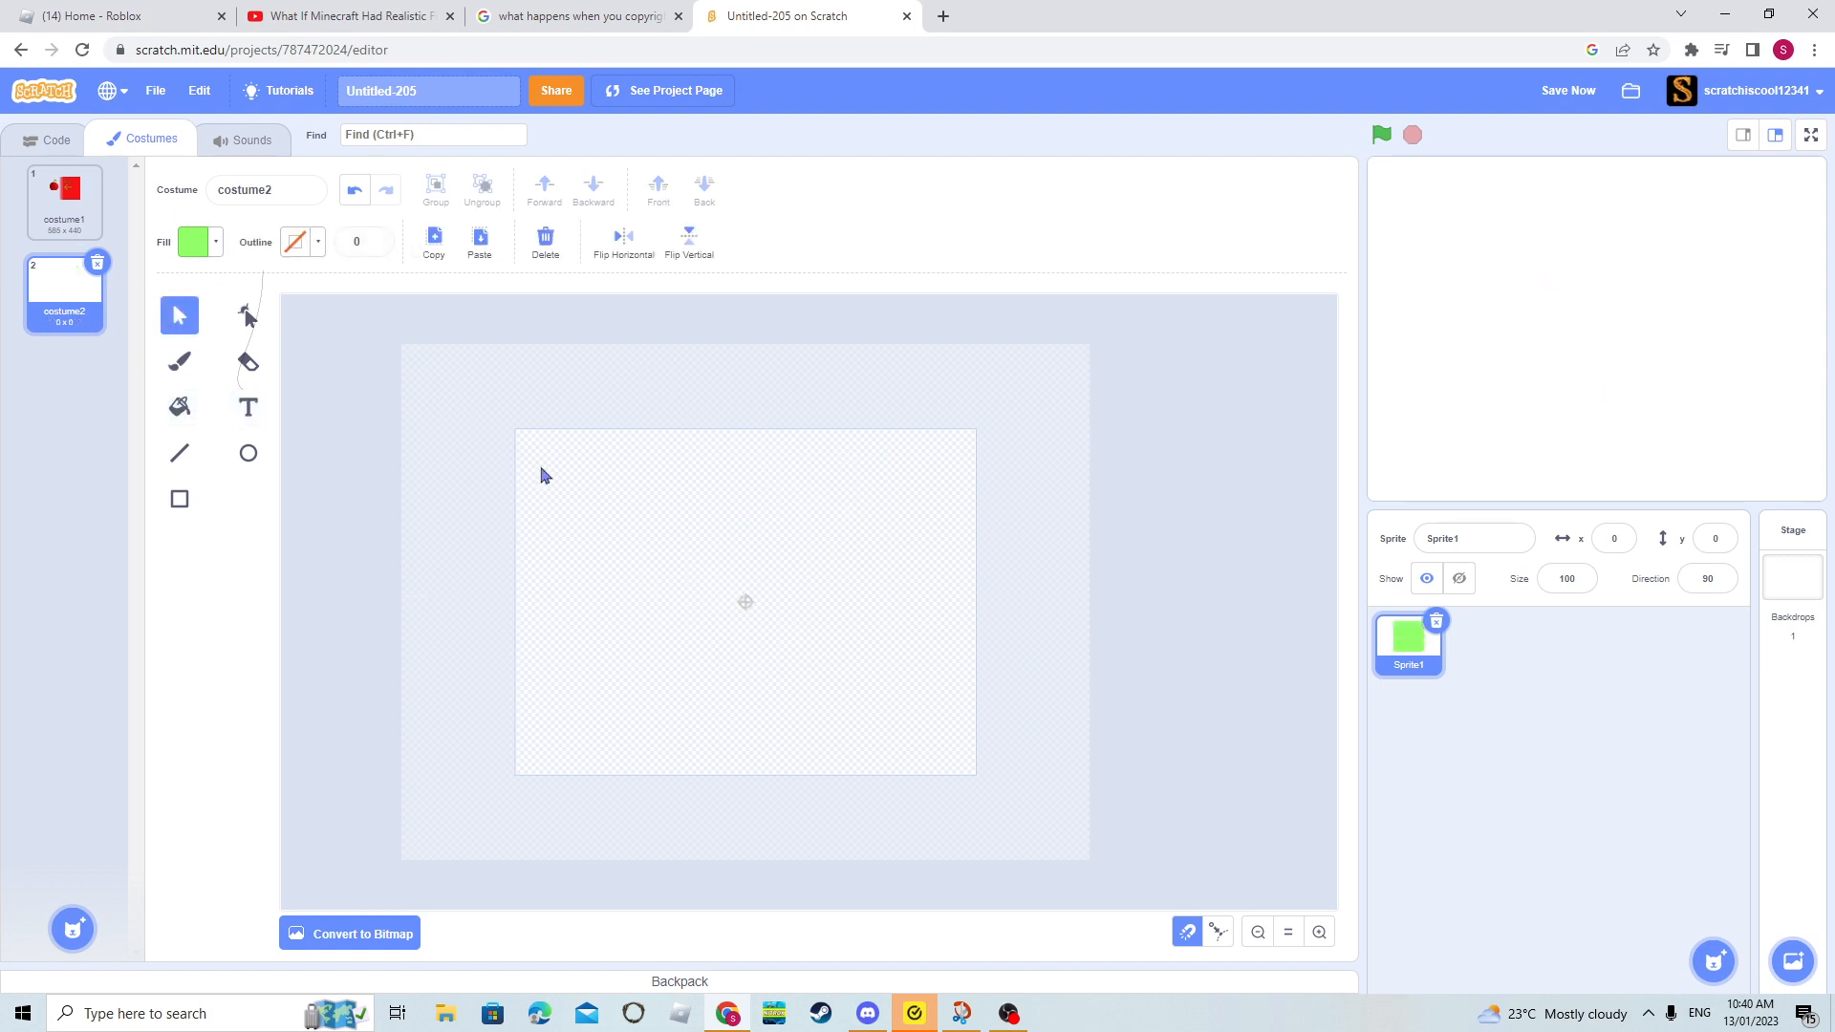
- Add the green text "bfghidfbgudfyhbdfukl" near the centre of the canvas, using the Sans Serif font
click(260, 411)
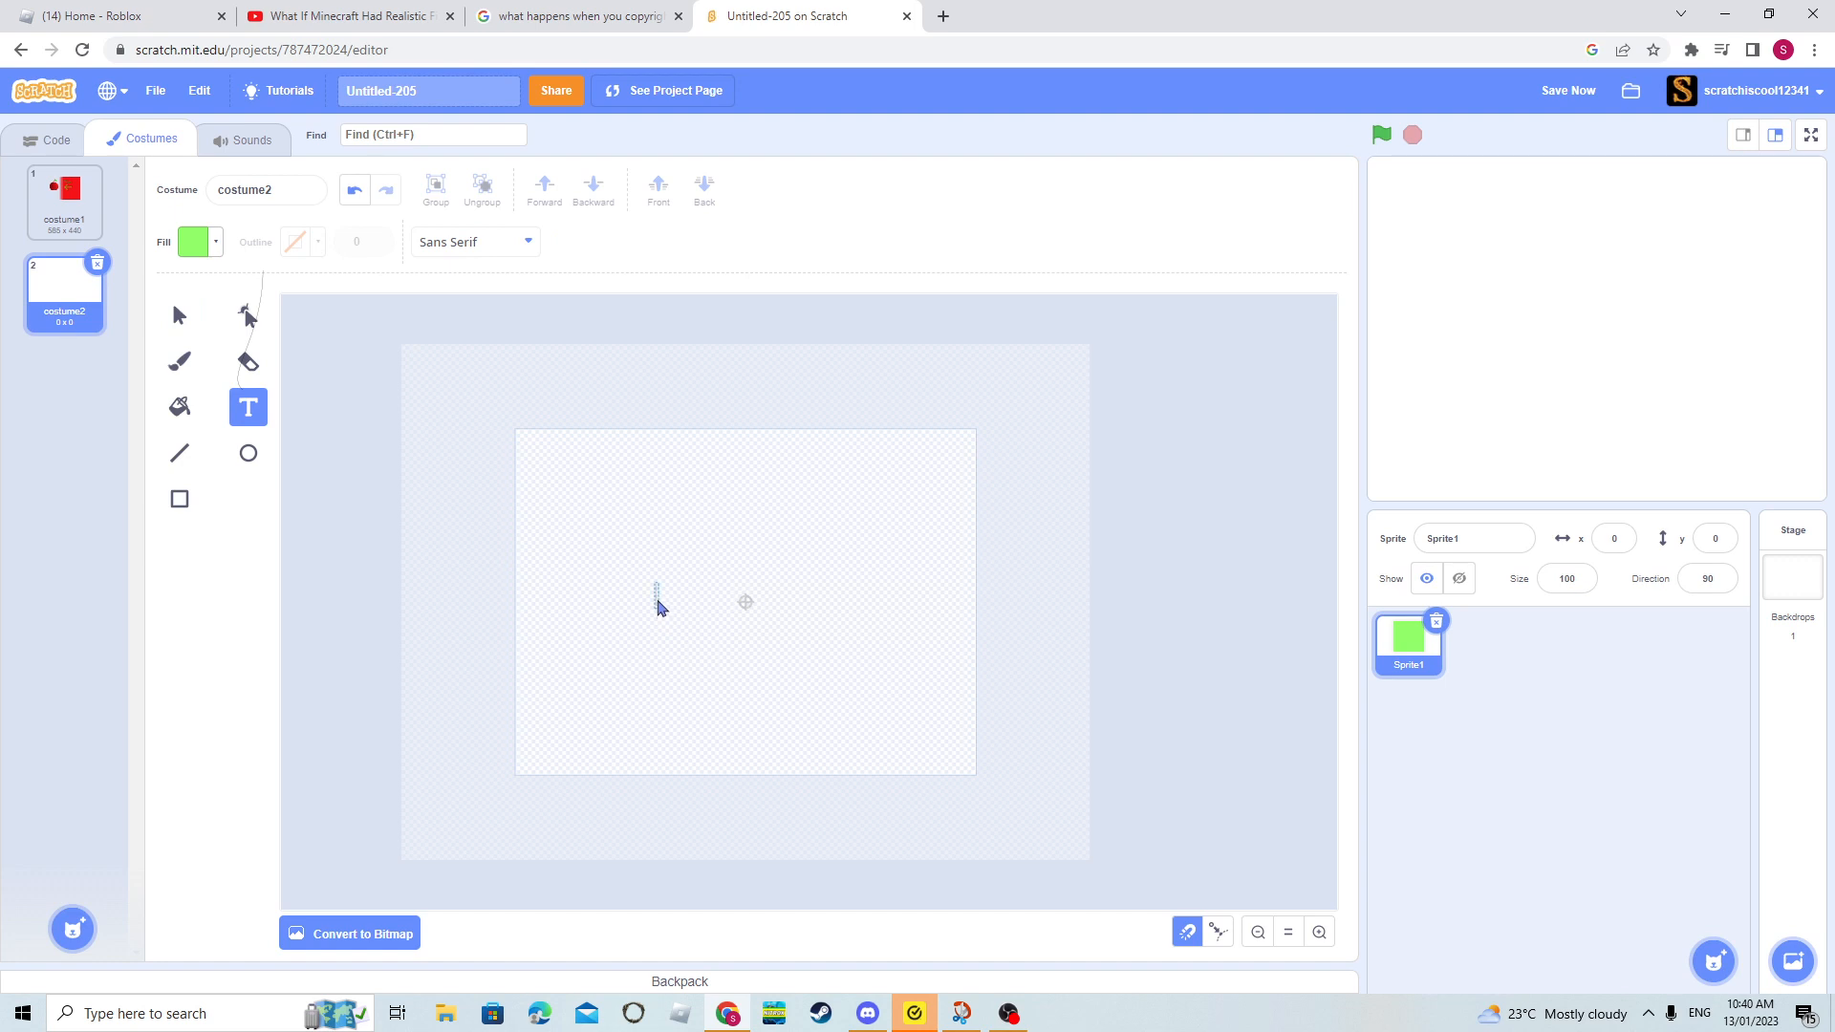
text(bfghldfbgudfyhbdfukl)
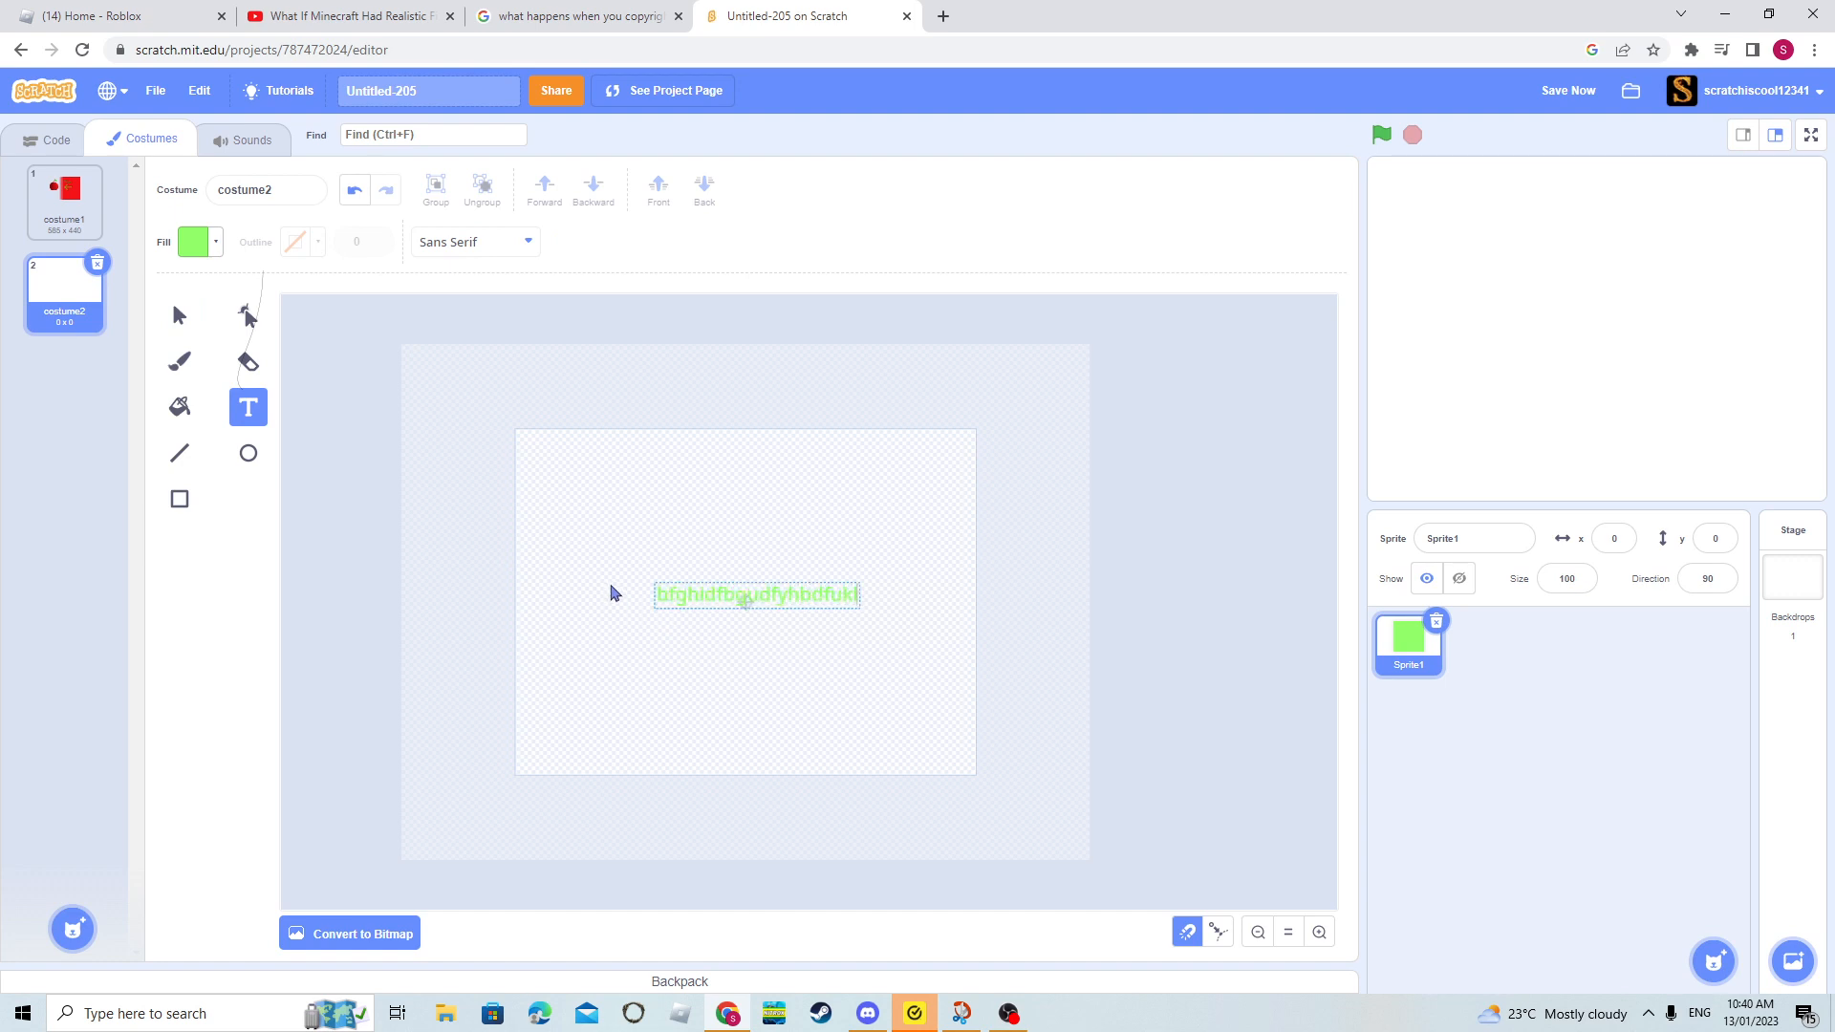
click(471, 244)
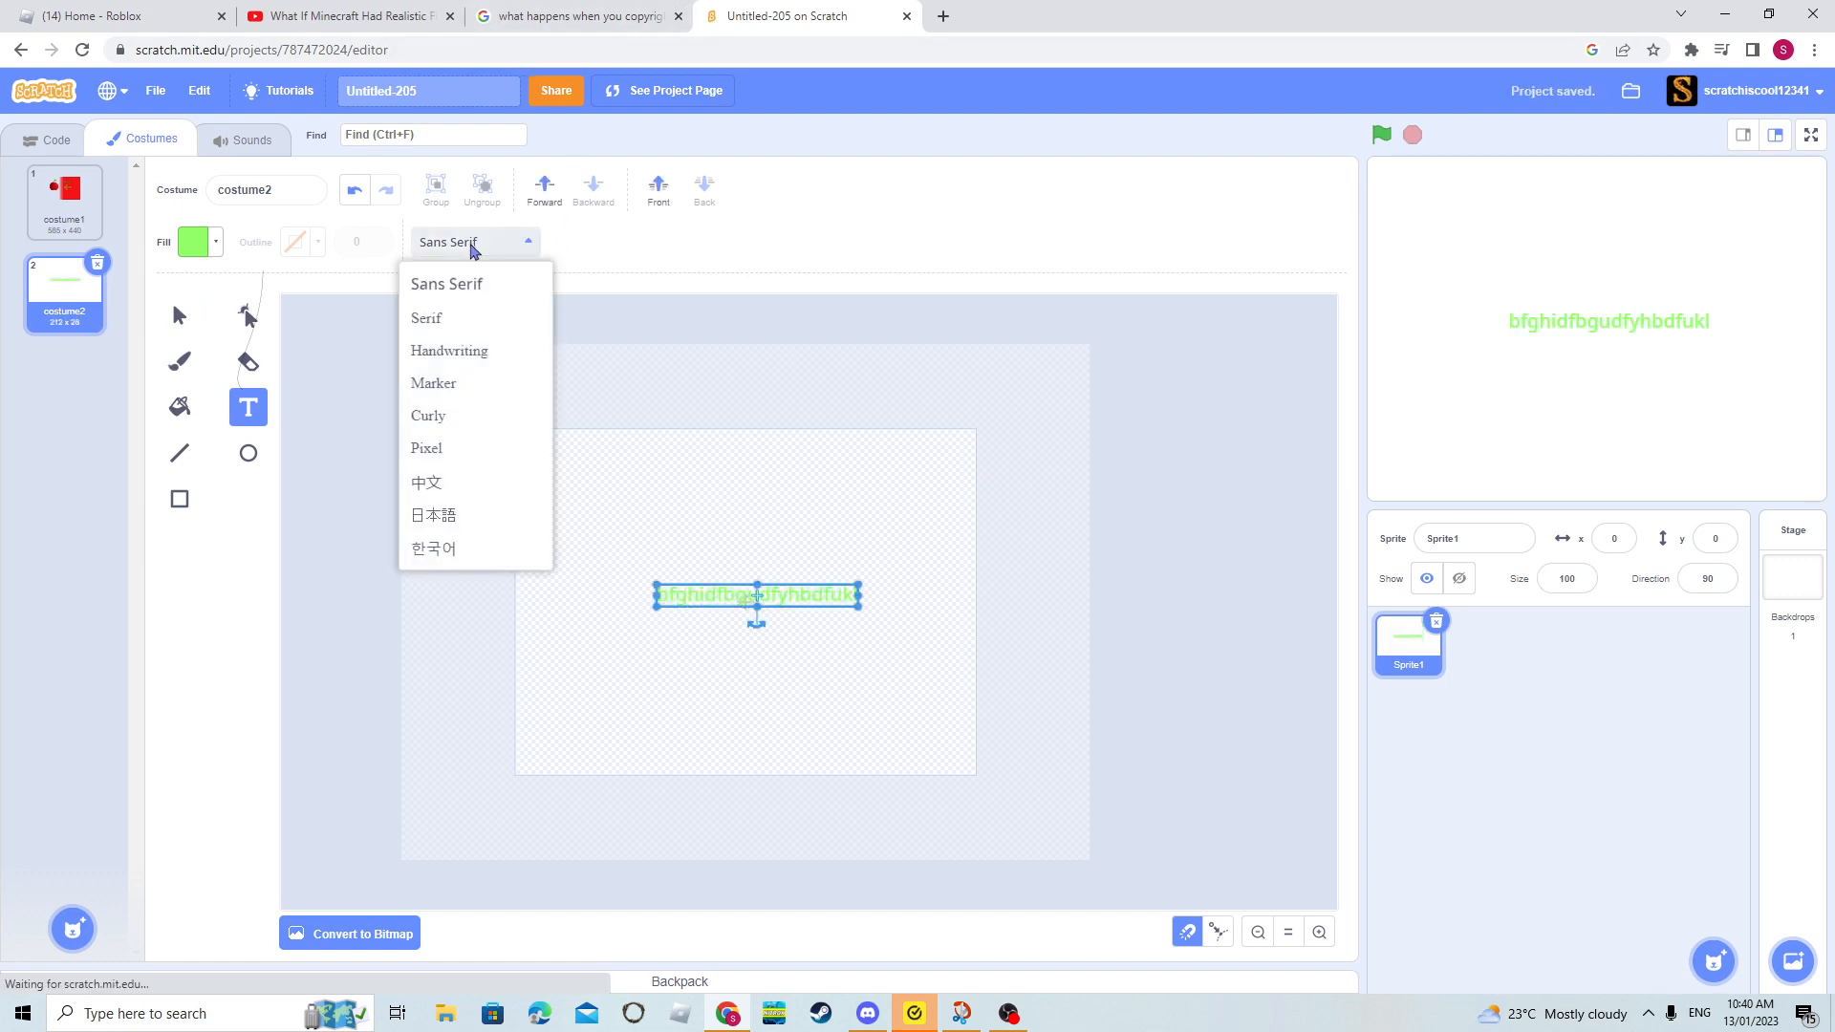
click(459, 287)
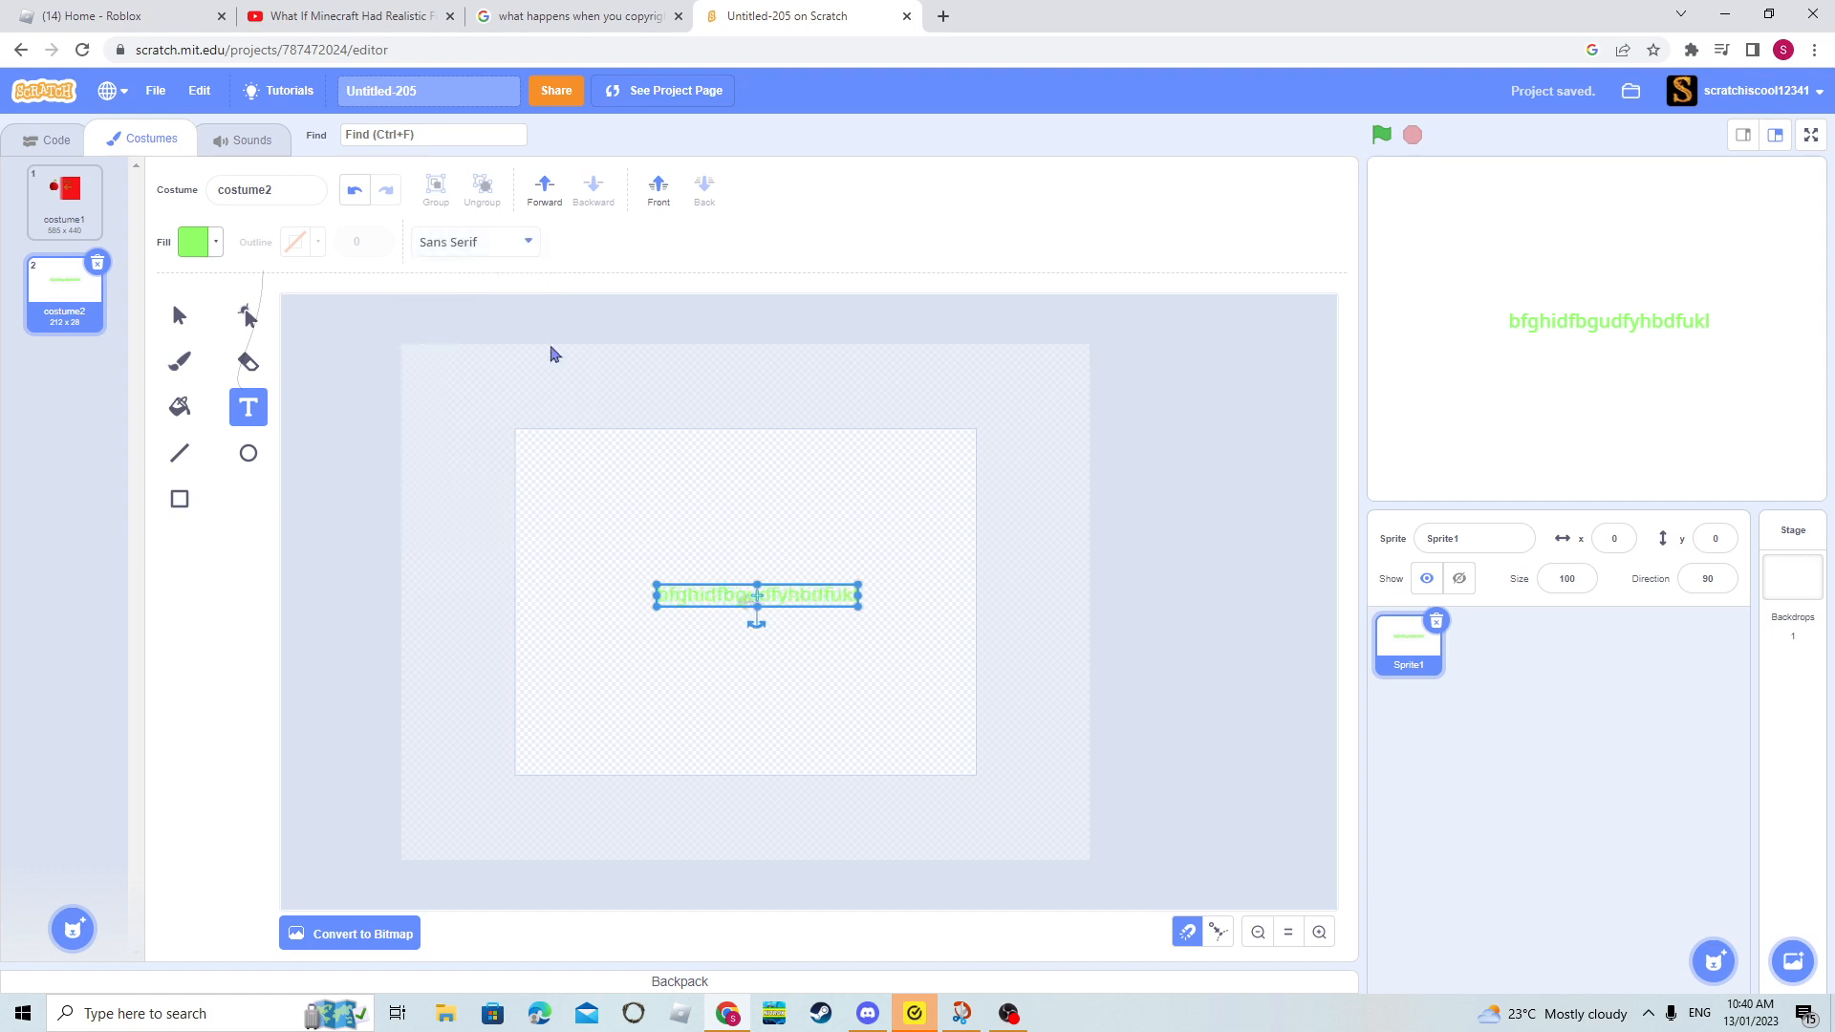
click(845, 499)
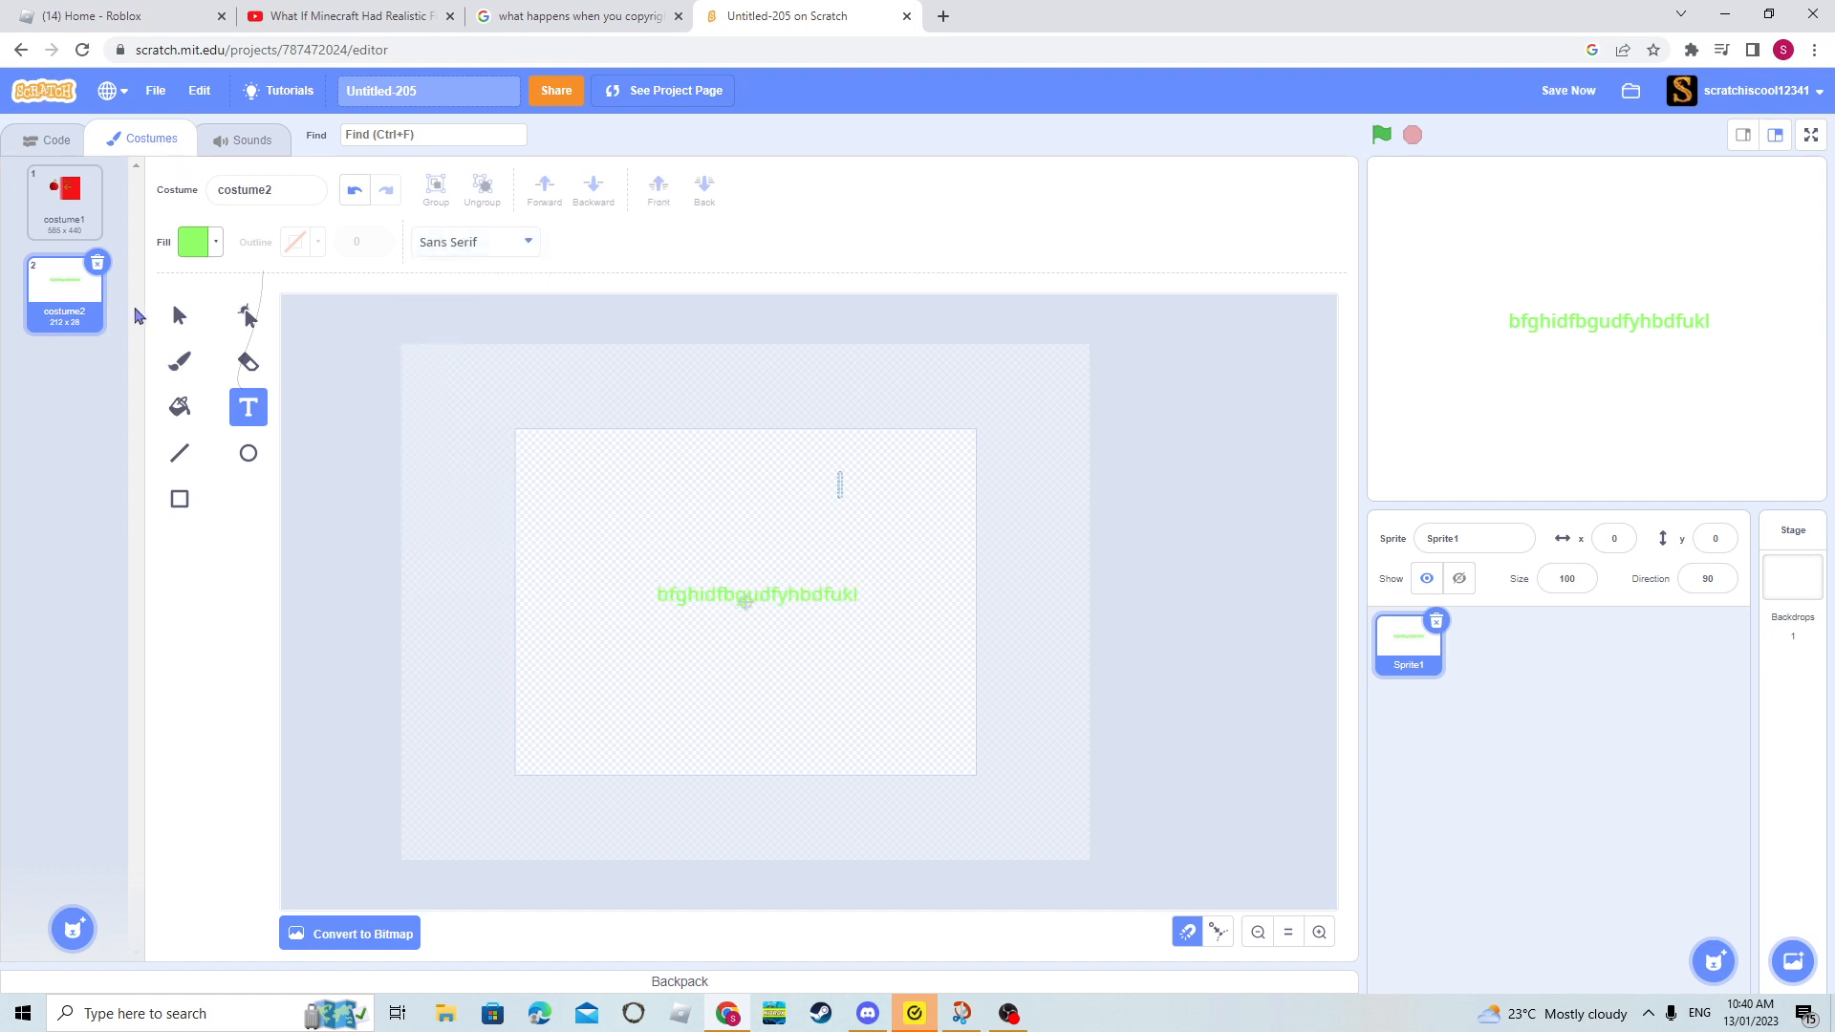
- Give the green text a black outline with brightness 0 and width 1, and enlarge it slightly
click(188, 309)
click(668, 600)
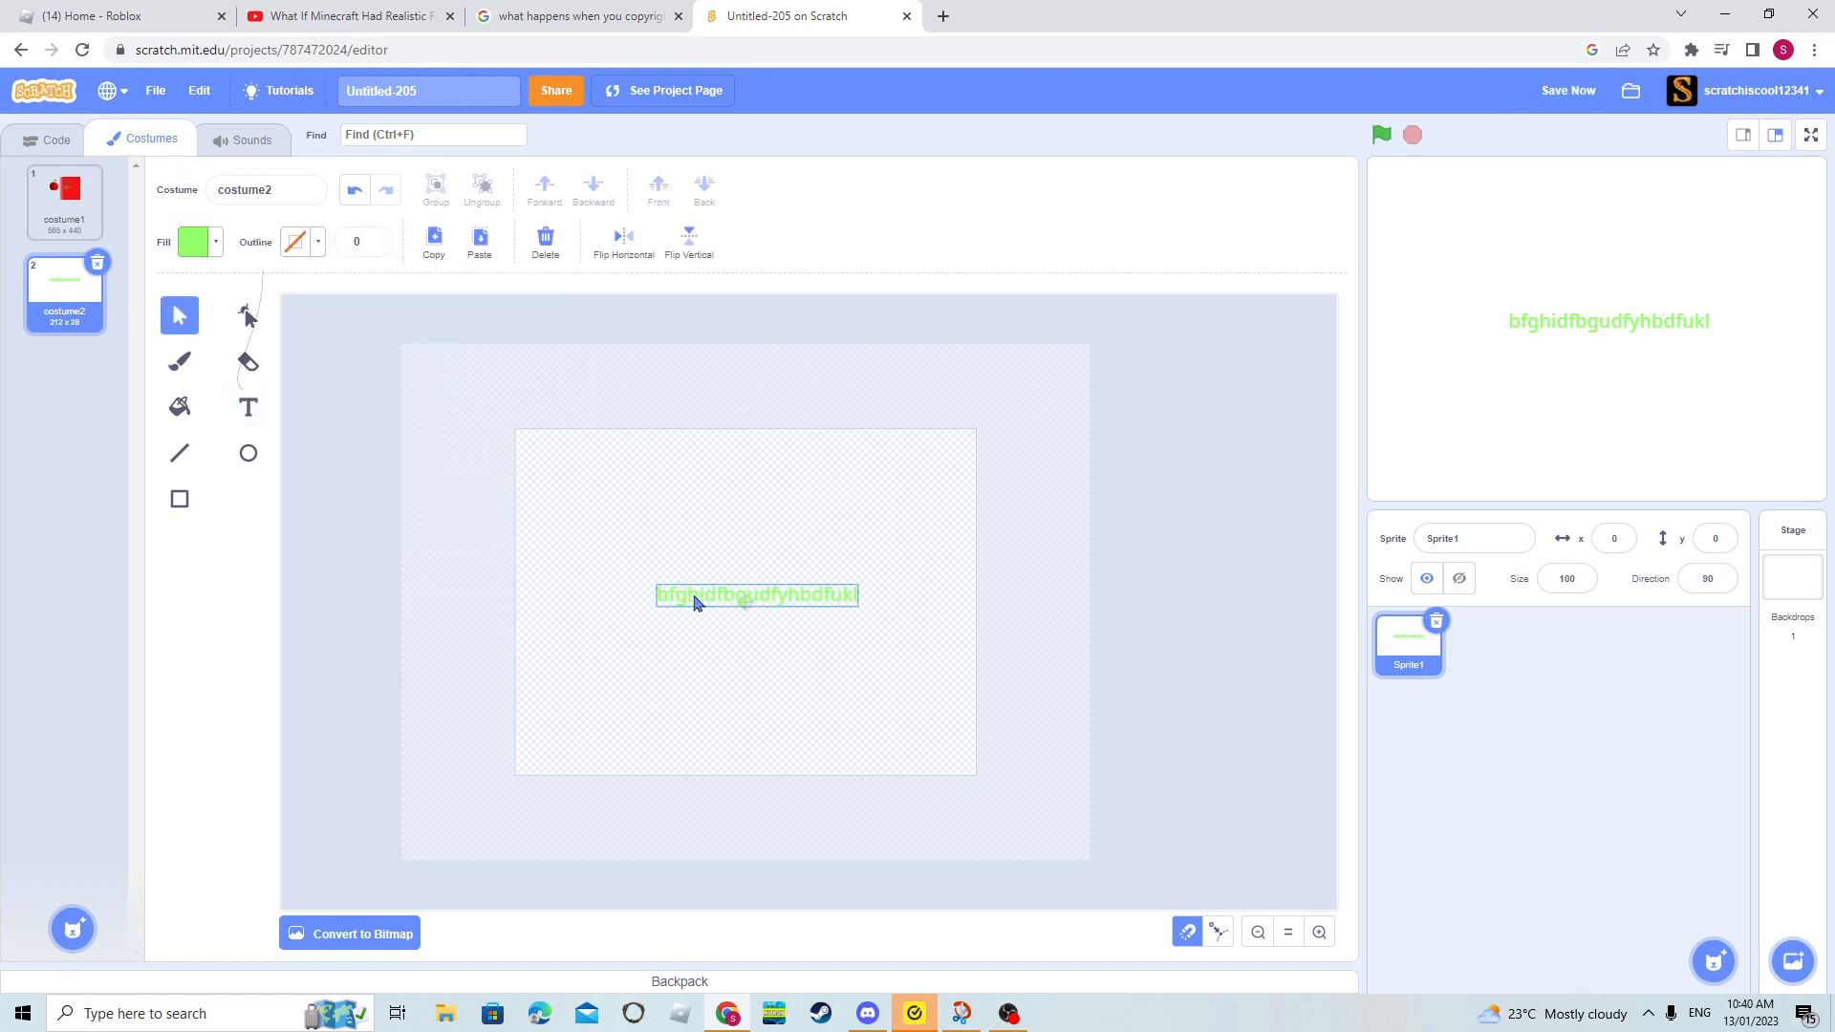
drag(697, 602, 691, 601)
click(314, 245)
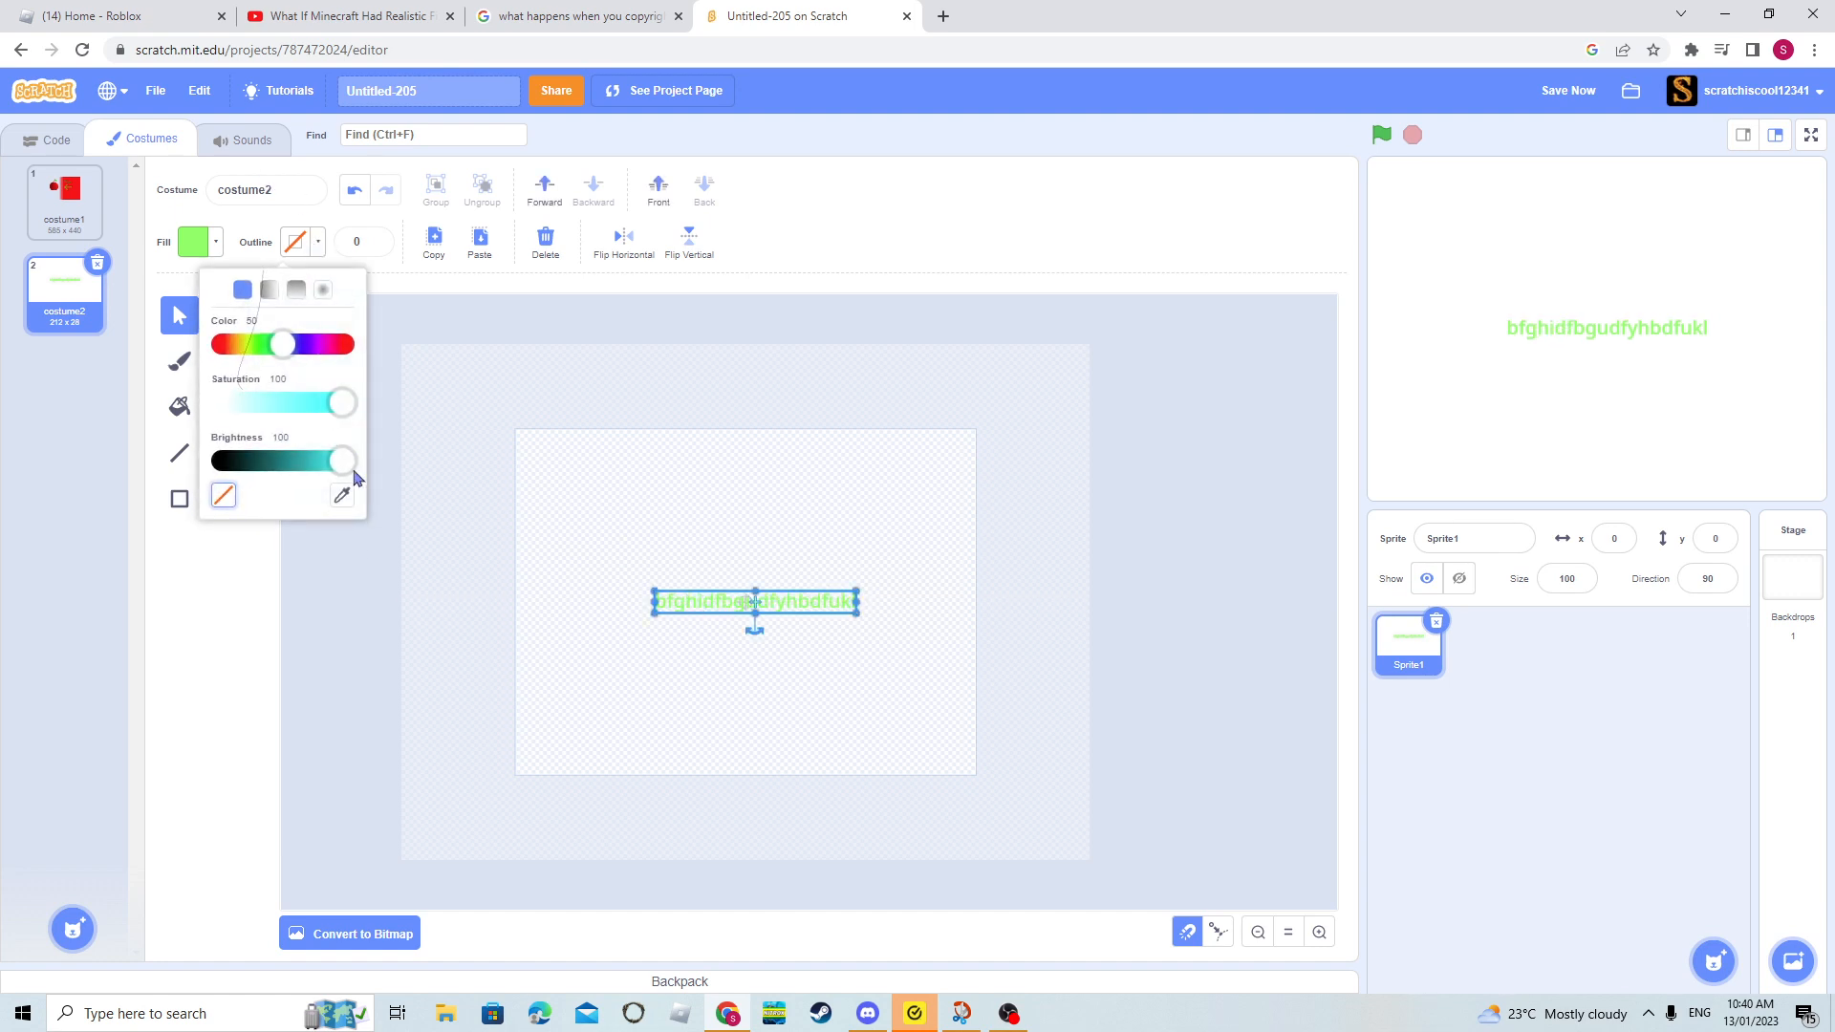
drag(347, 465, 150, 498)
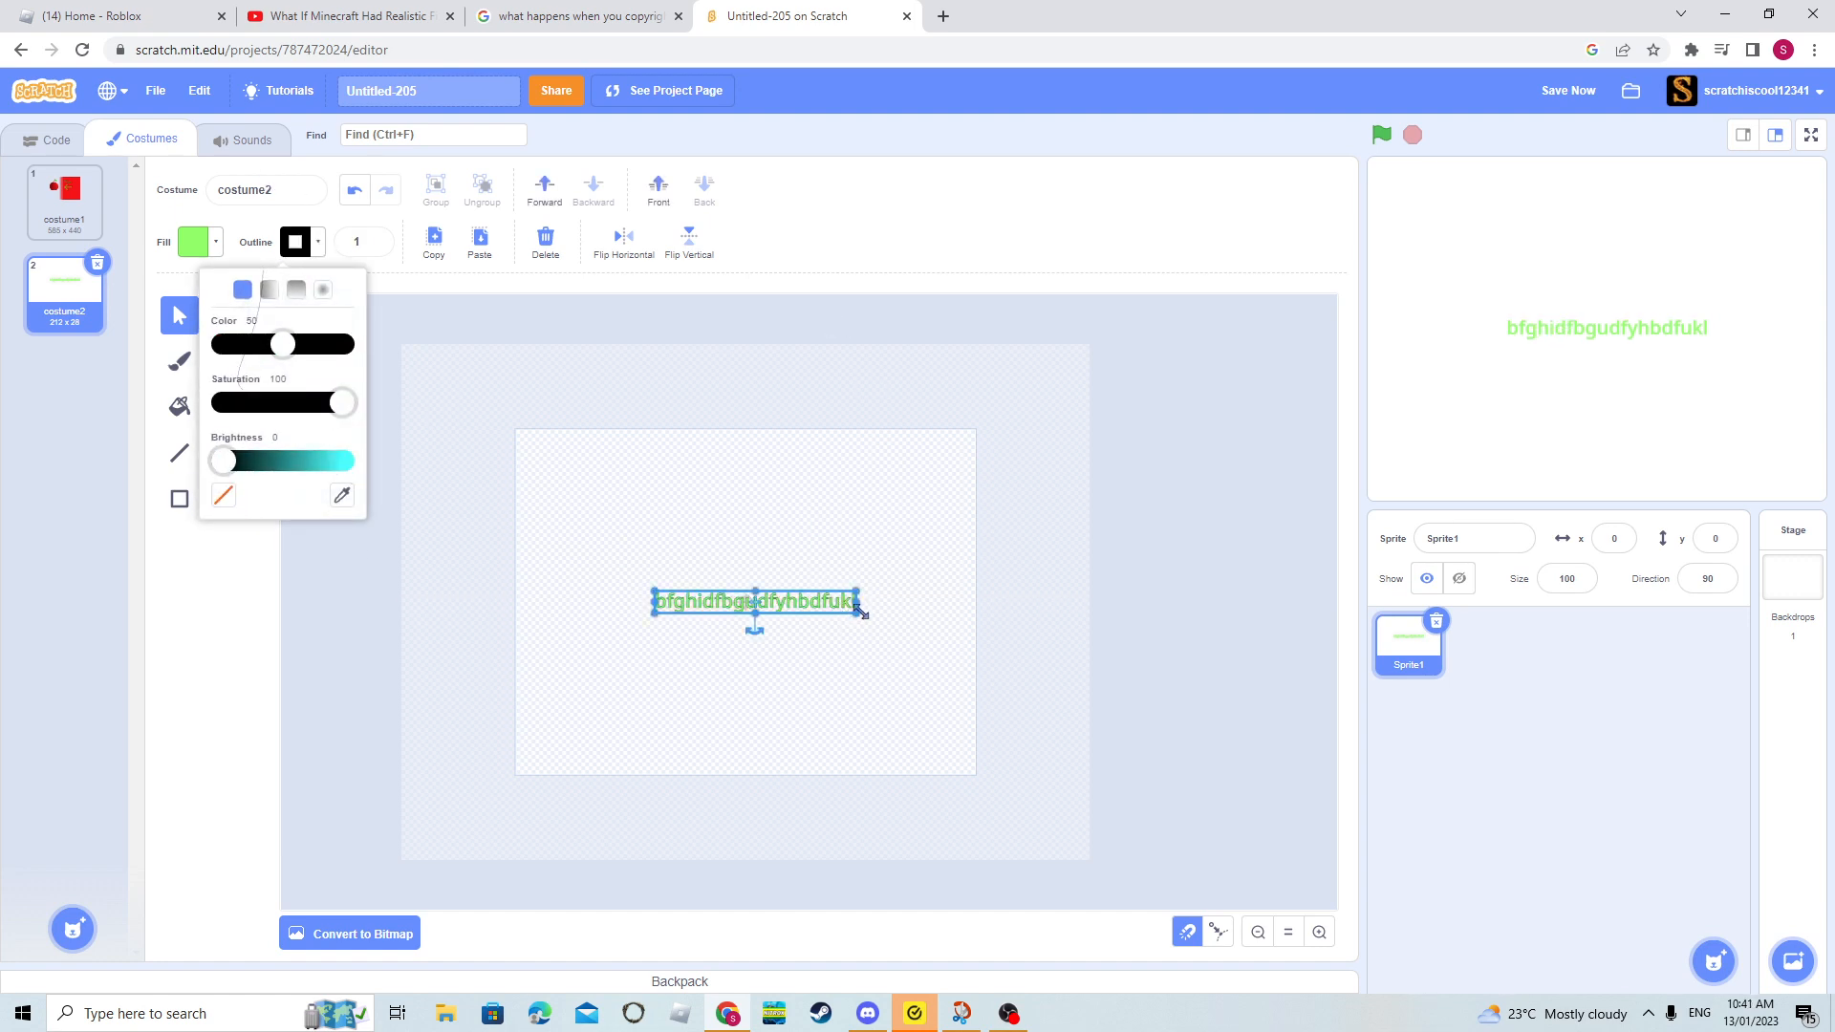
mouse_move(860, 612)
mouse_down()
mouse_move(1030, 632)
mouse_move(893, 621)
mouse_up()
- Open costume1 and move its "WOW!" text slightly to the right
click(64, 198)
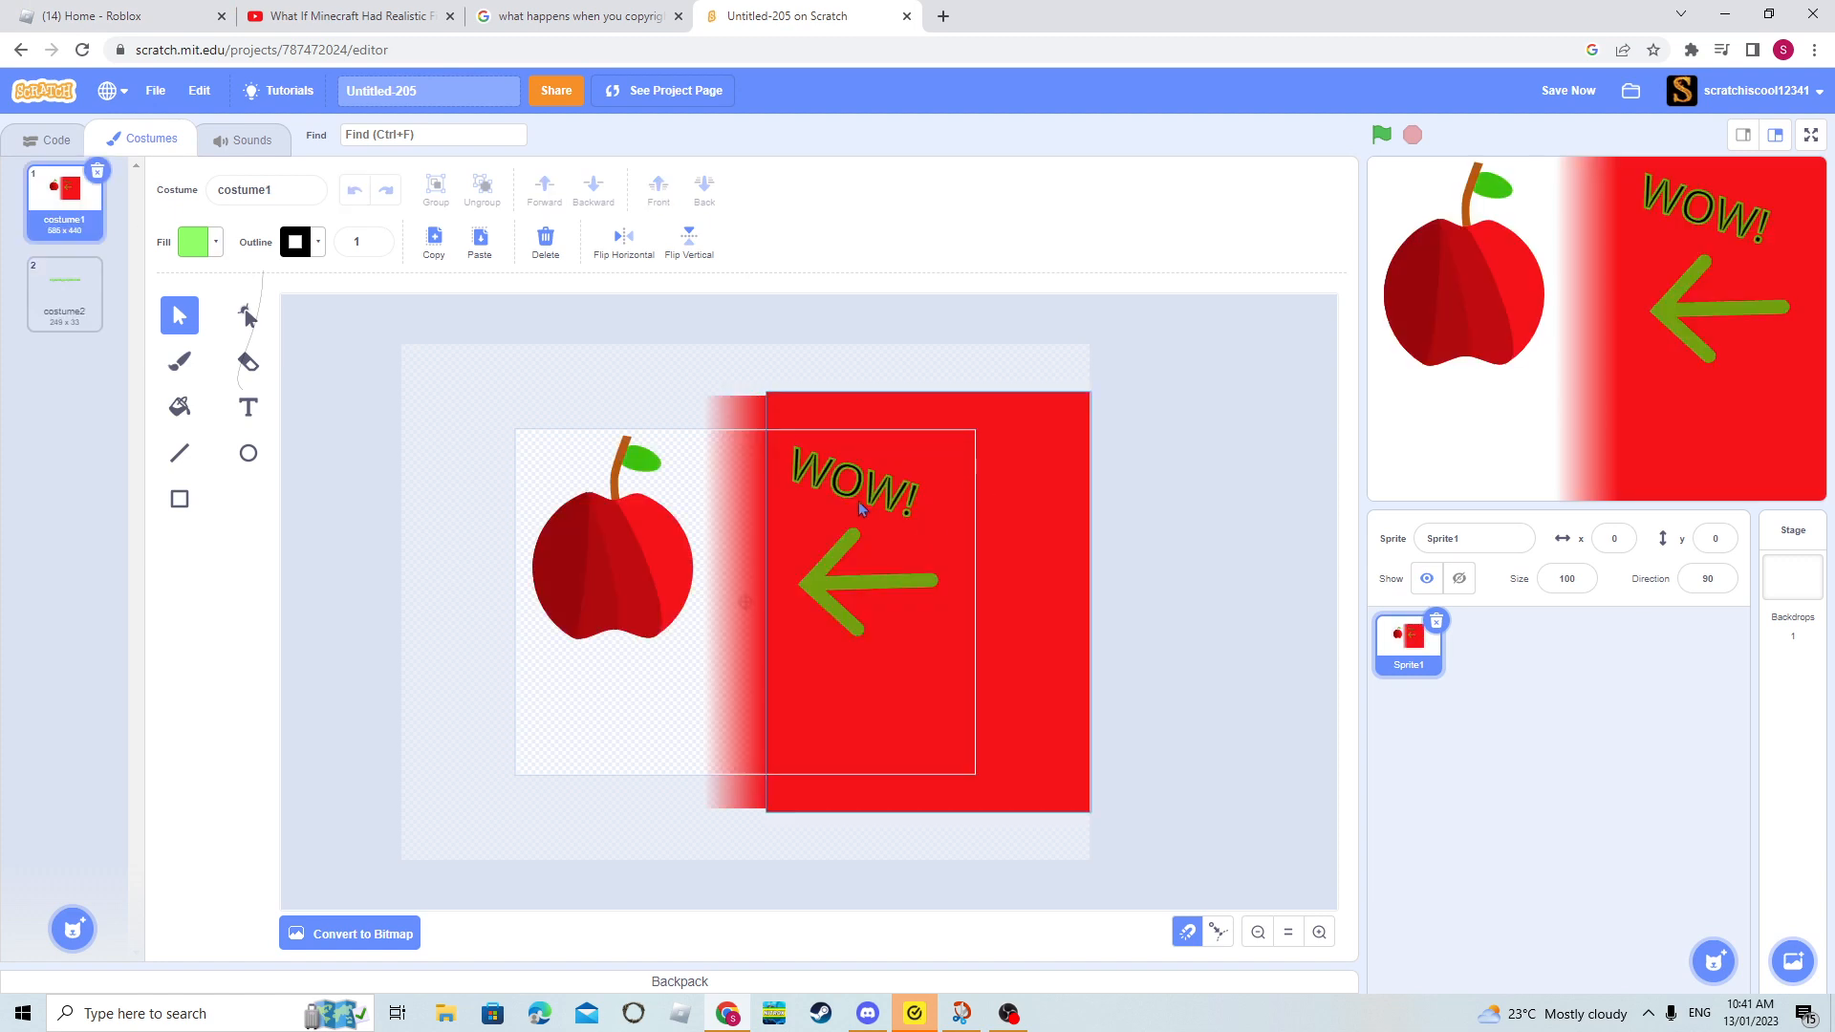
drag(859, 506, 863, 509)
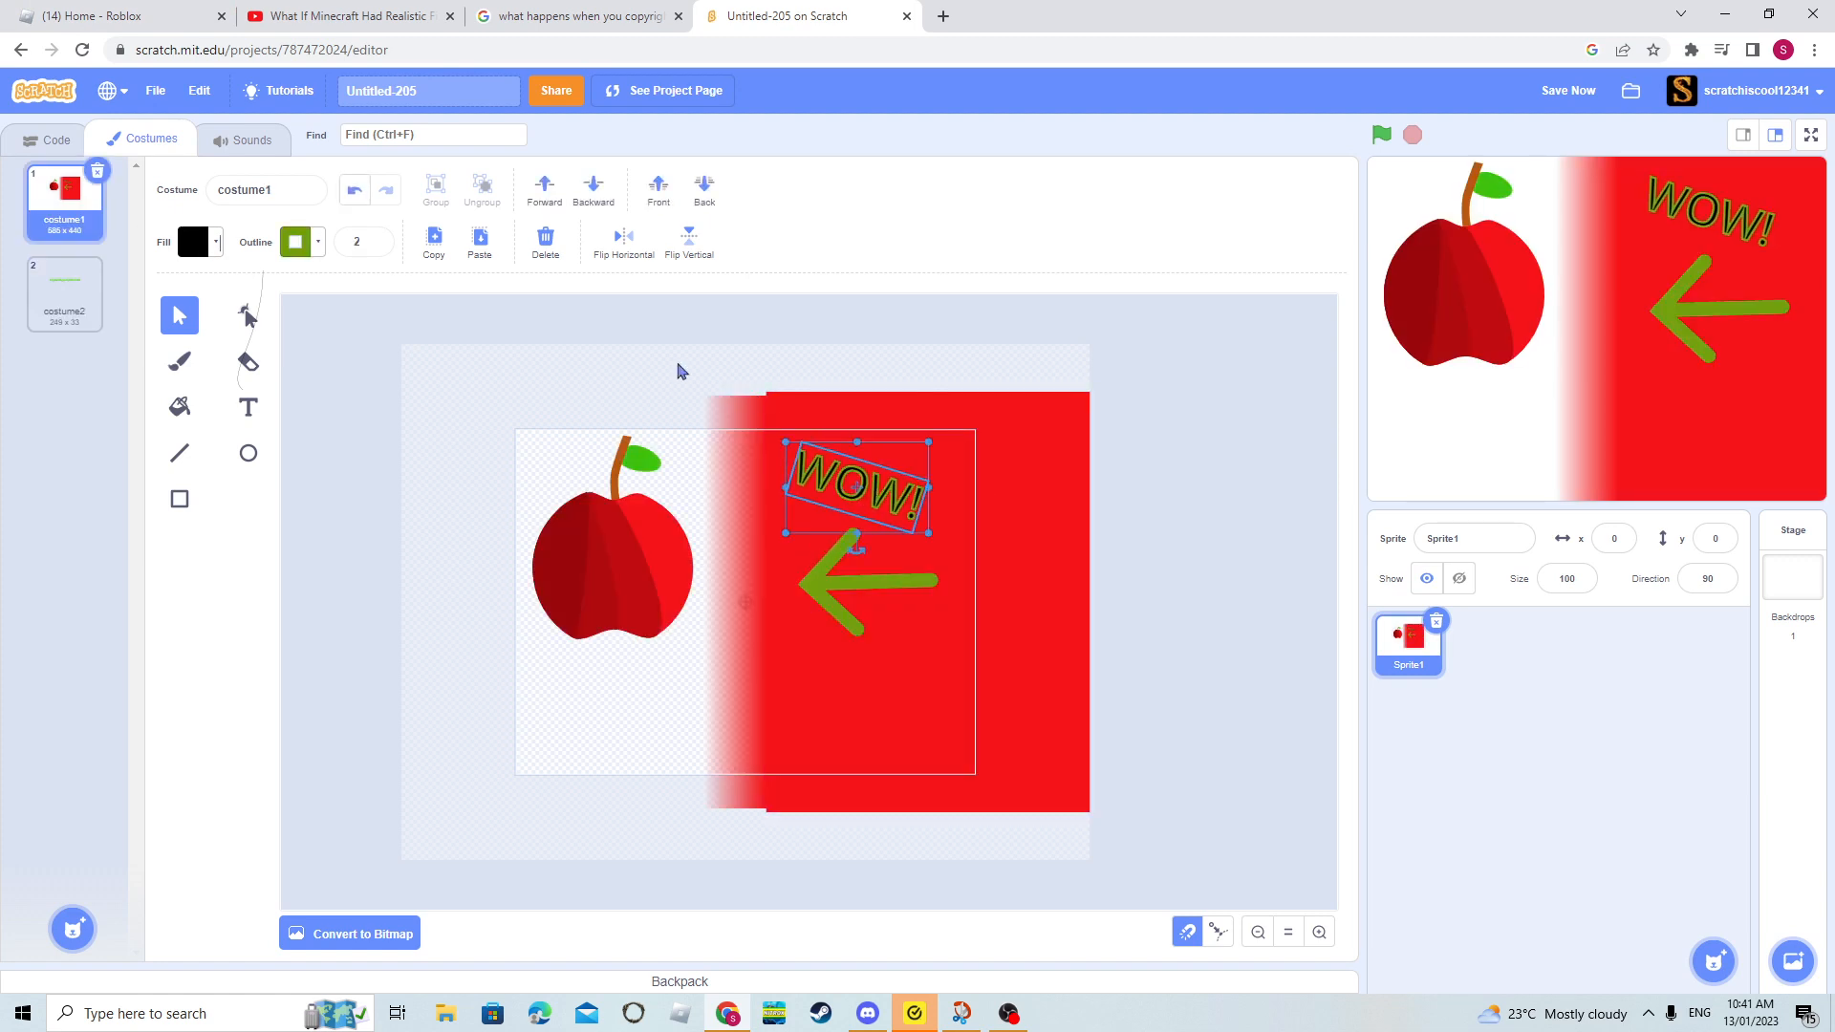
click(600, 313)
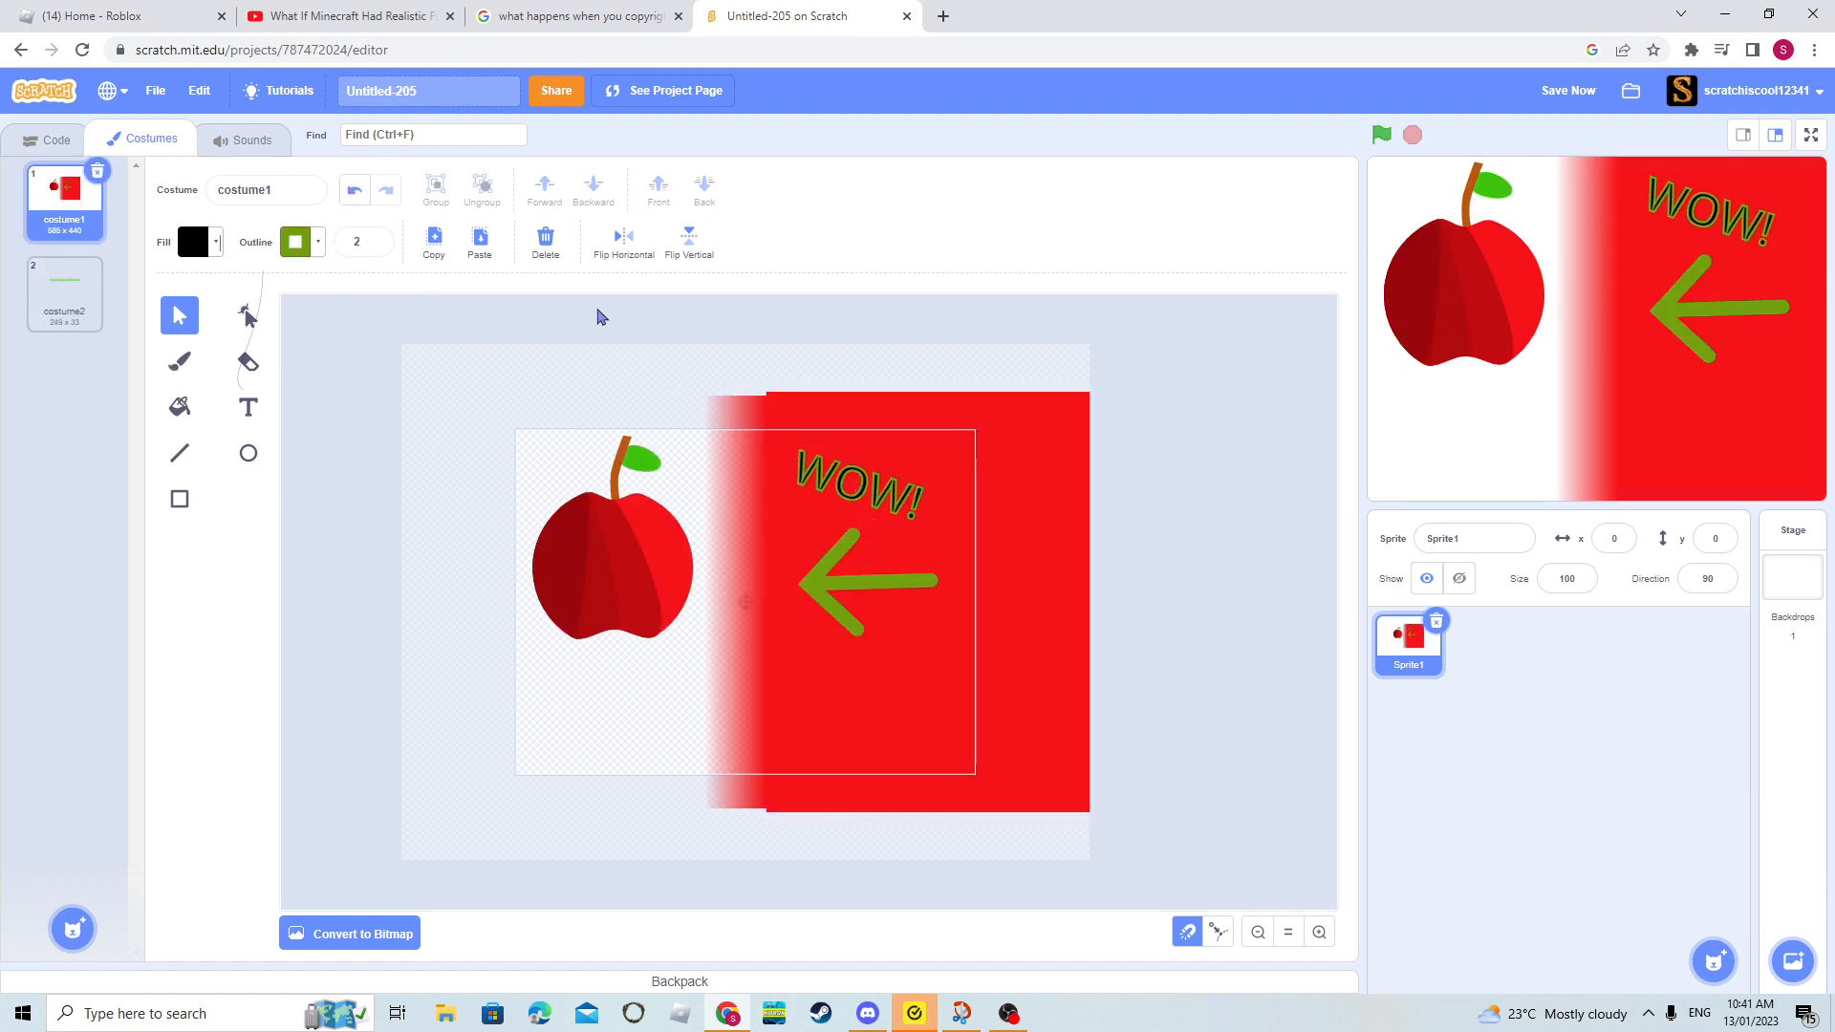
- In costume2, draw a closed four-sided shape around the text with the Line tool and fill it black
click(64, 291)
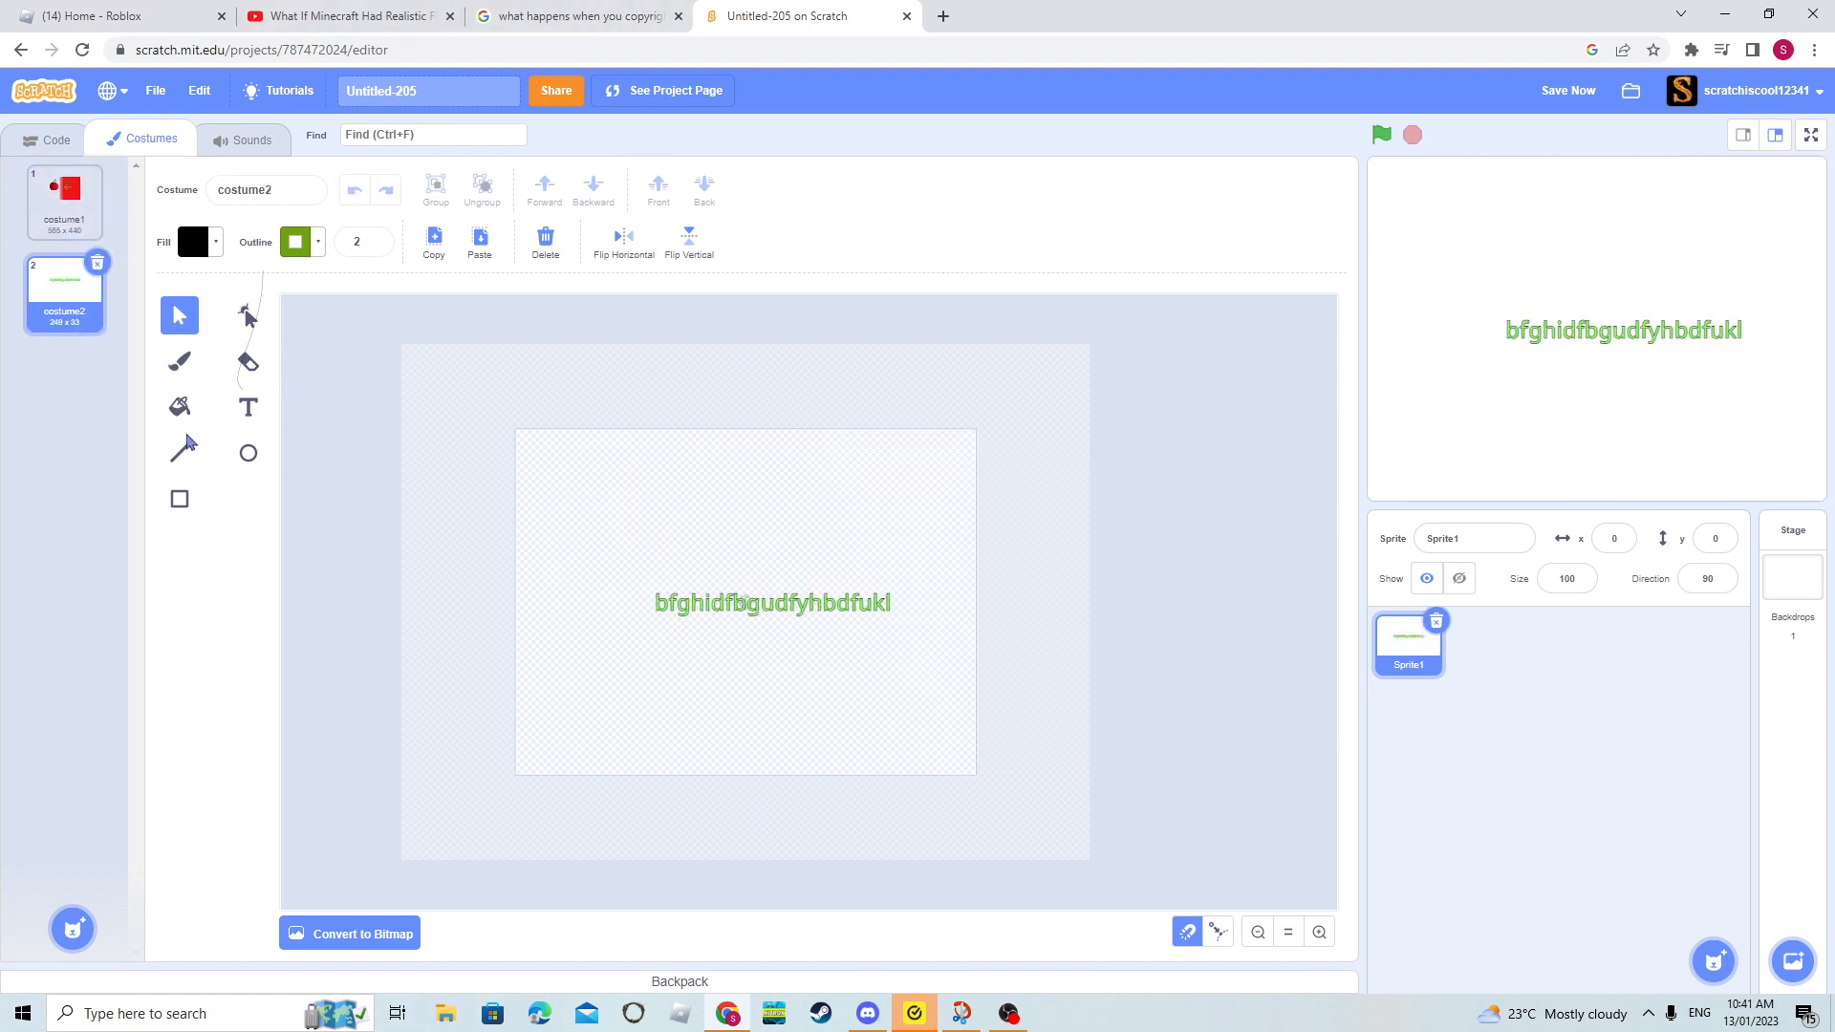
click(182, 456)
drag(606, 764, 635, 469)
mouse_move(636, 470)
mouse_down()
mouse_move(861, 463)
mouse_move(846, 457)
mouse_move(905, 742)
mouse_move(601, 759)
mouse_up()
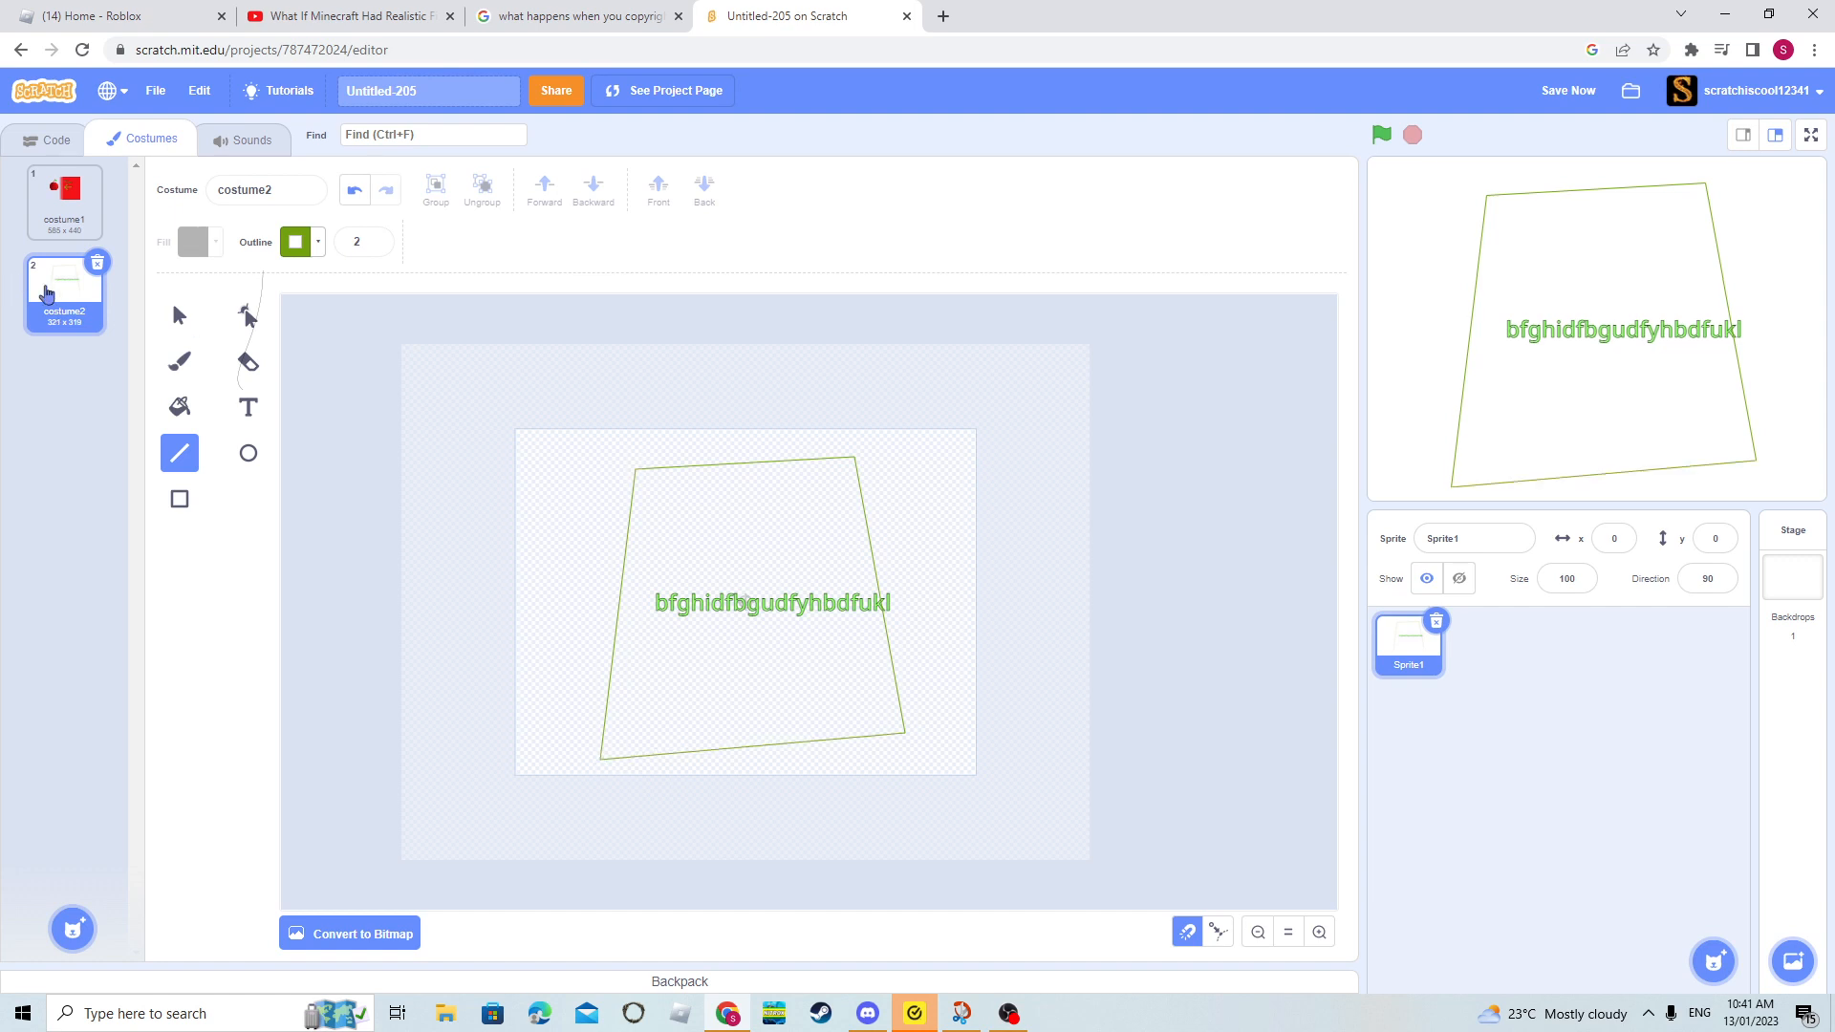
click(184, 420)
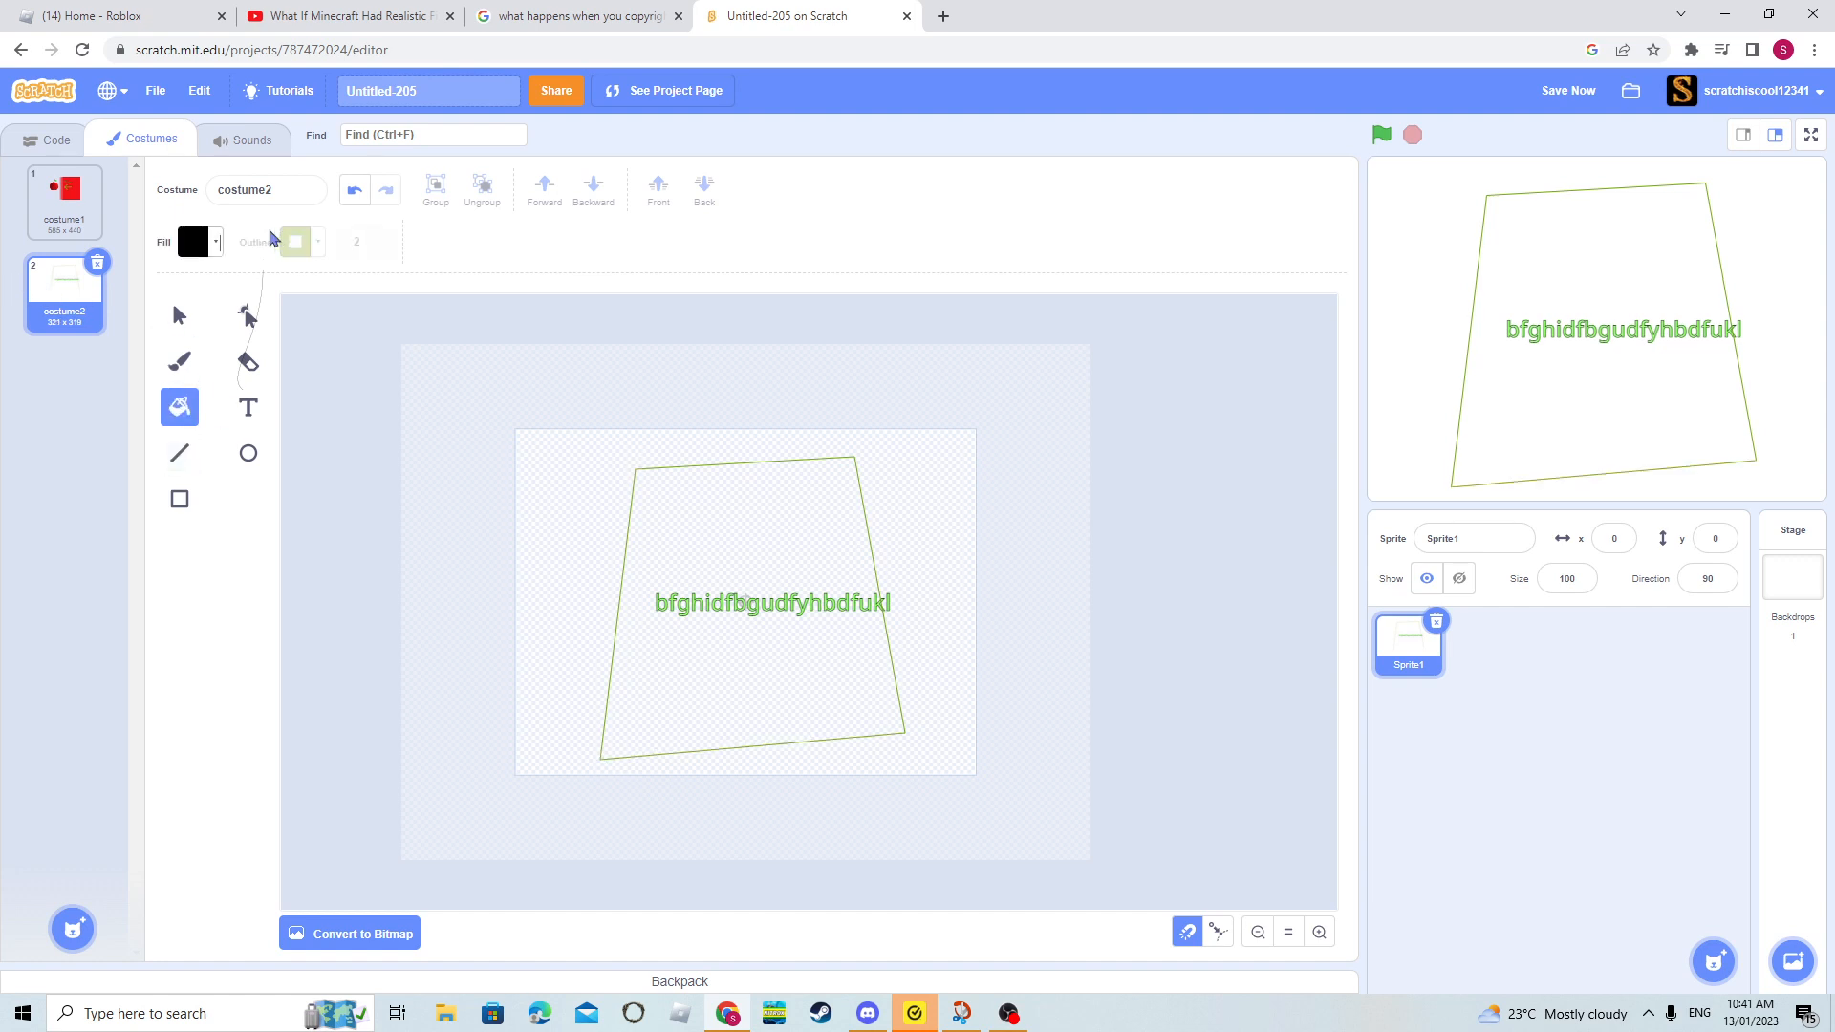
click(792, 599)
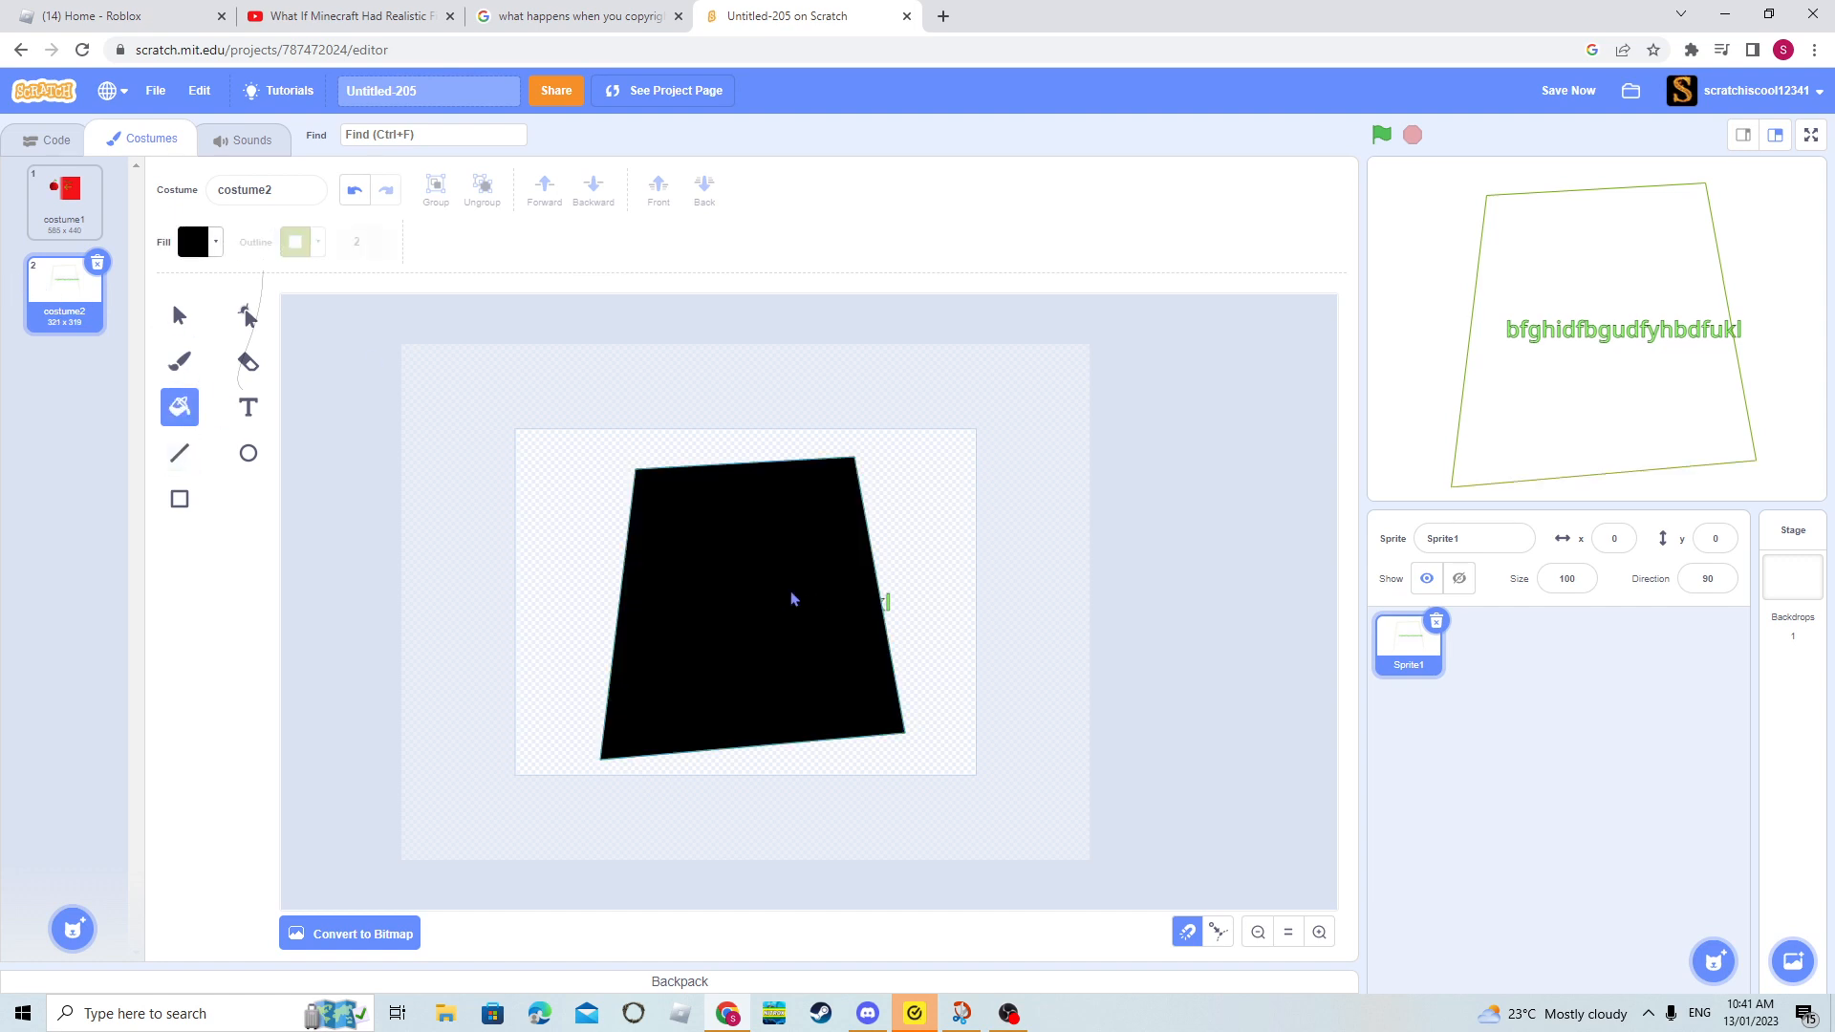
click(669, 511)
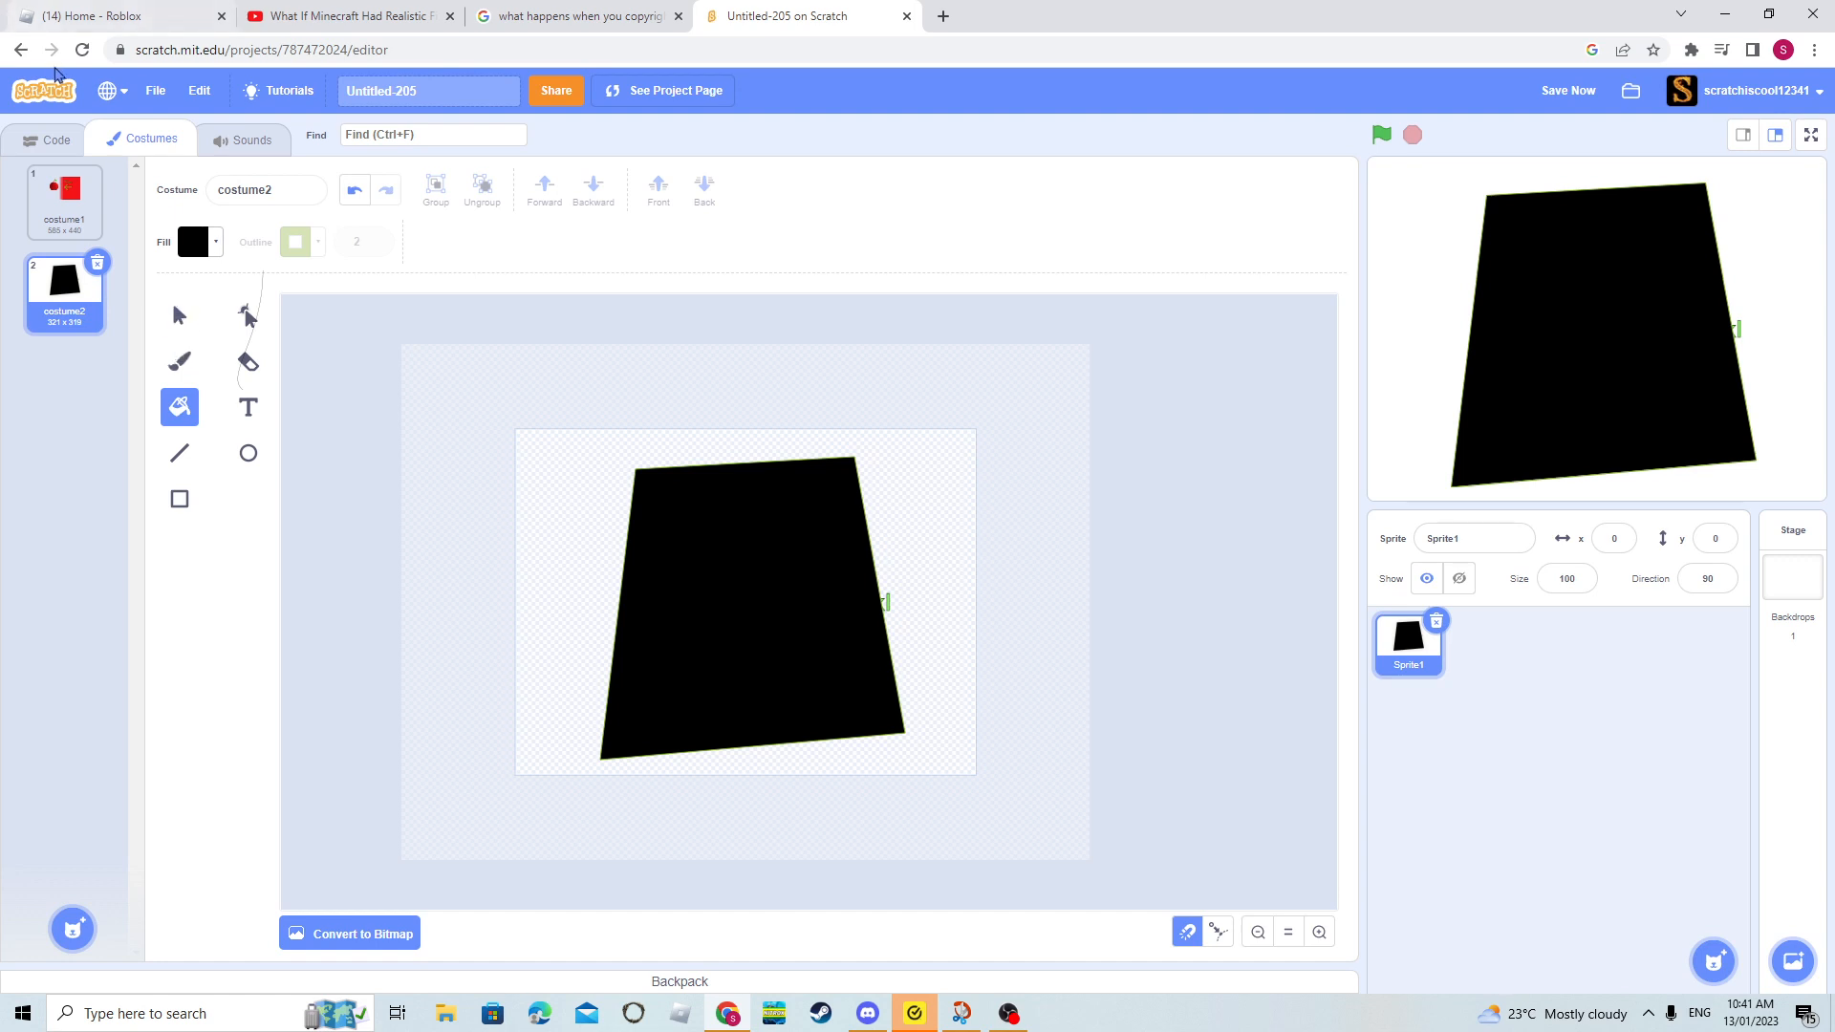
- Delete the black four-sided shape covering the text
click(181, 316)
click(721, 522)
key(Delete)
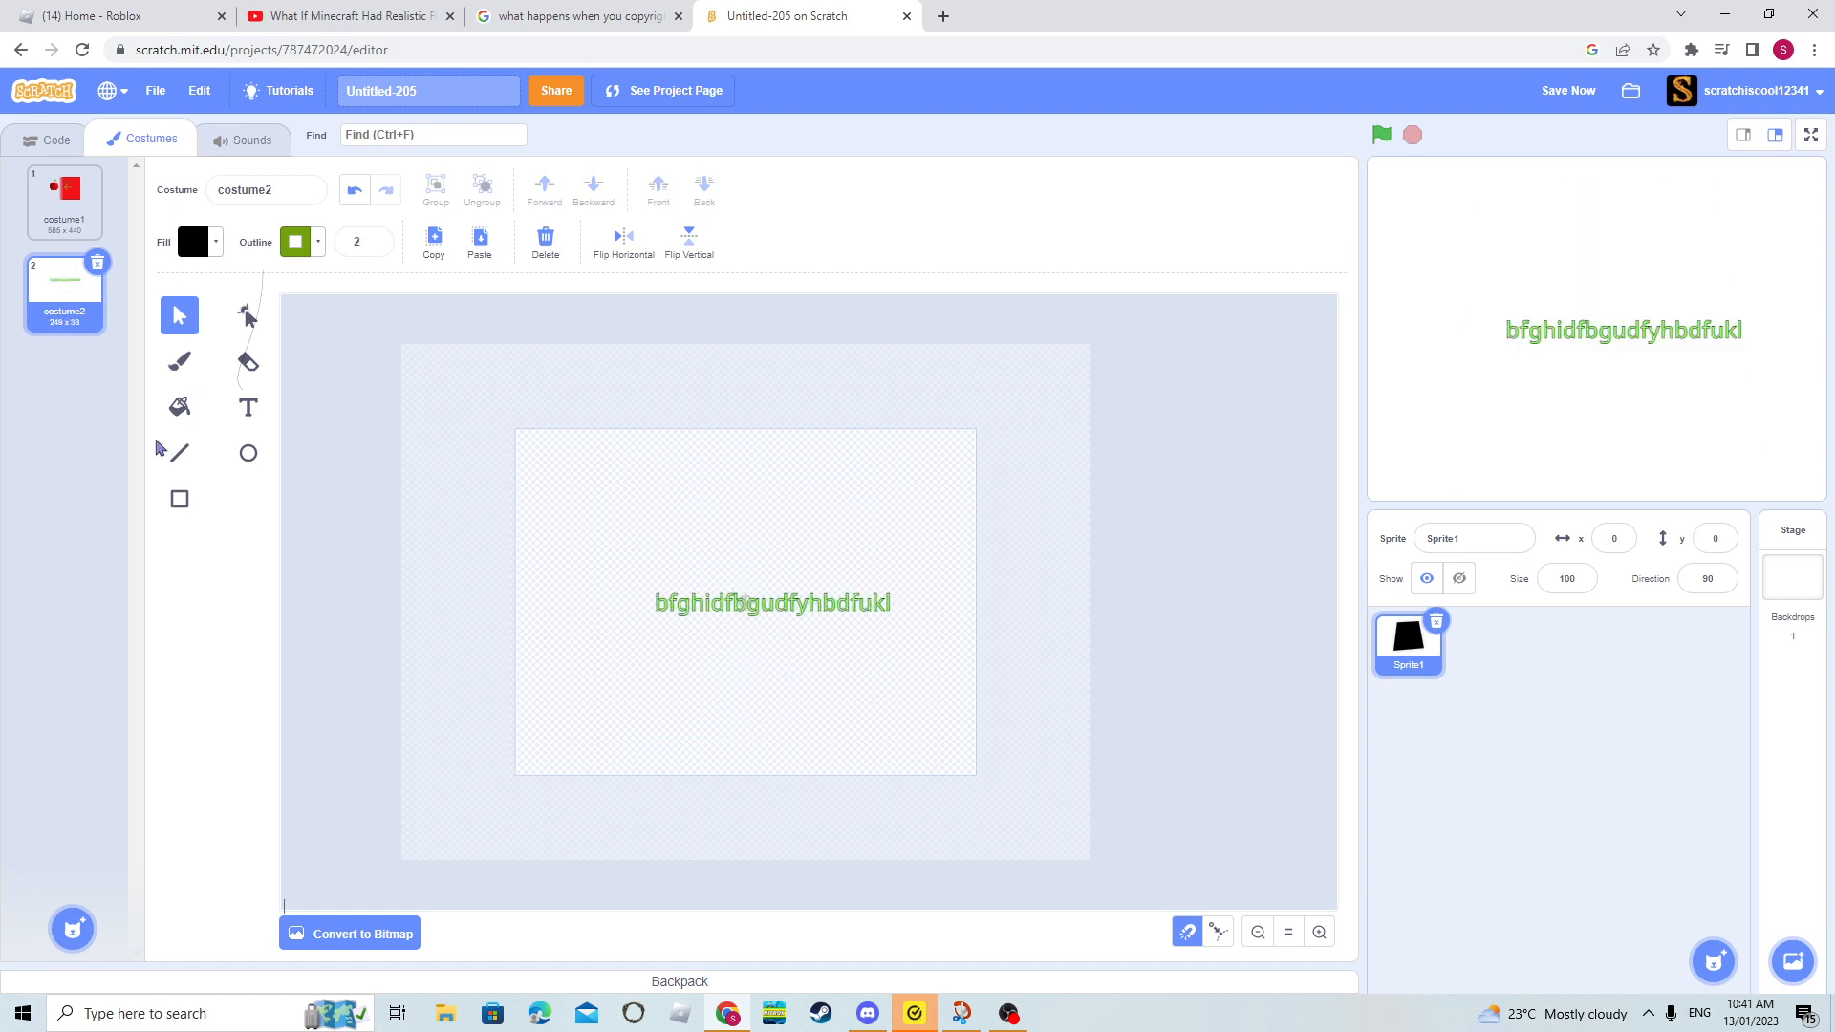
- Draw a black circle over the text and delete it, and do the same with a larger ellipse
click(251, 456)
mouse_move(705, 730)
mouse_down()
mouse_move(745, 685)
mouse_move(863, 643)
mouse_up()
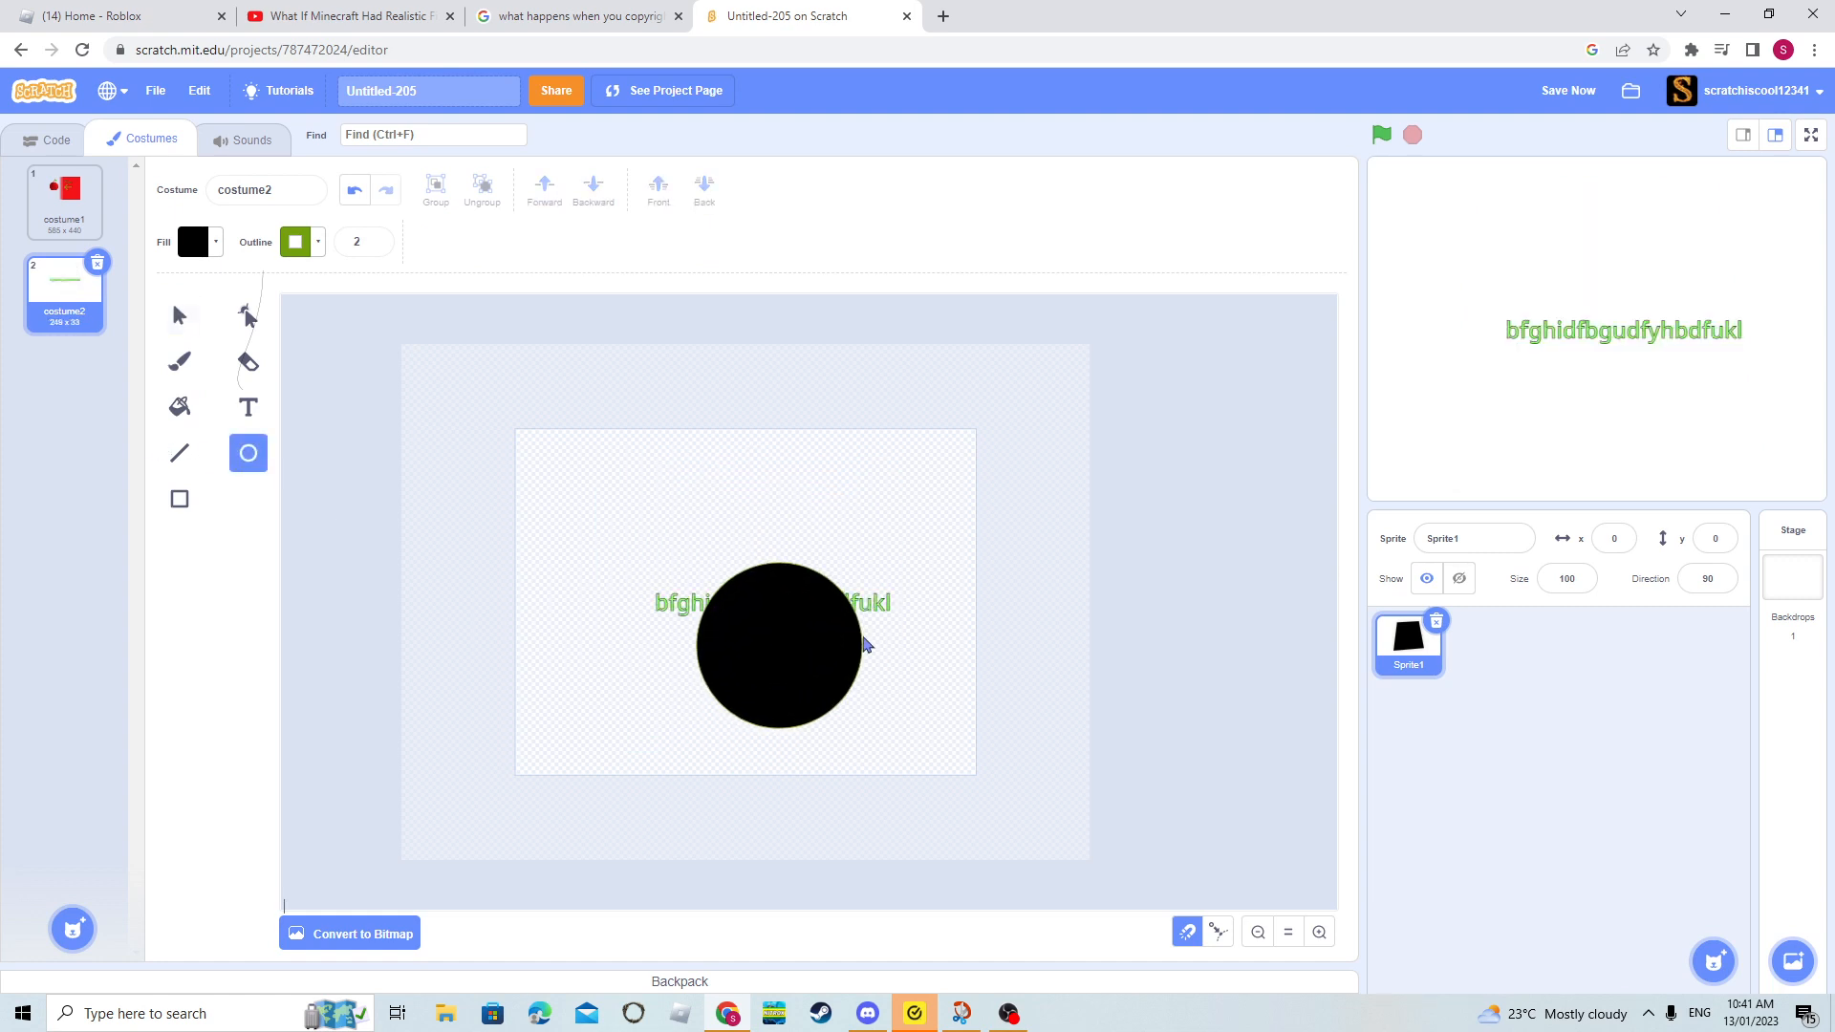
click(180, 314)
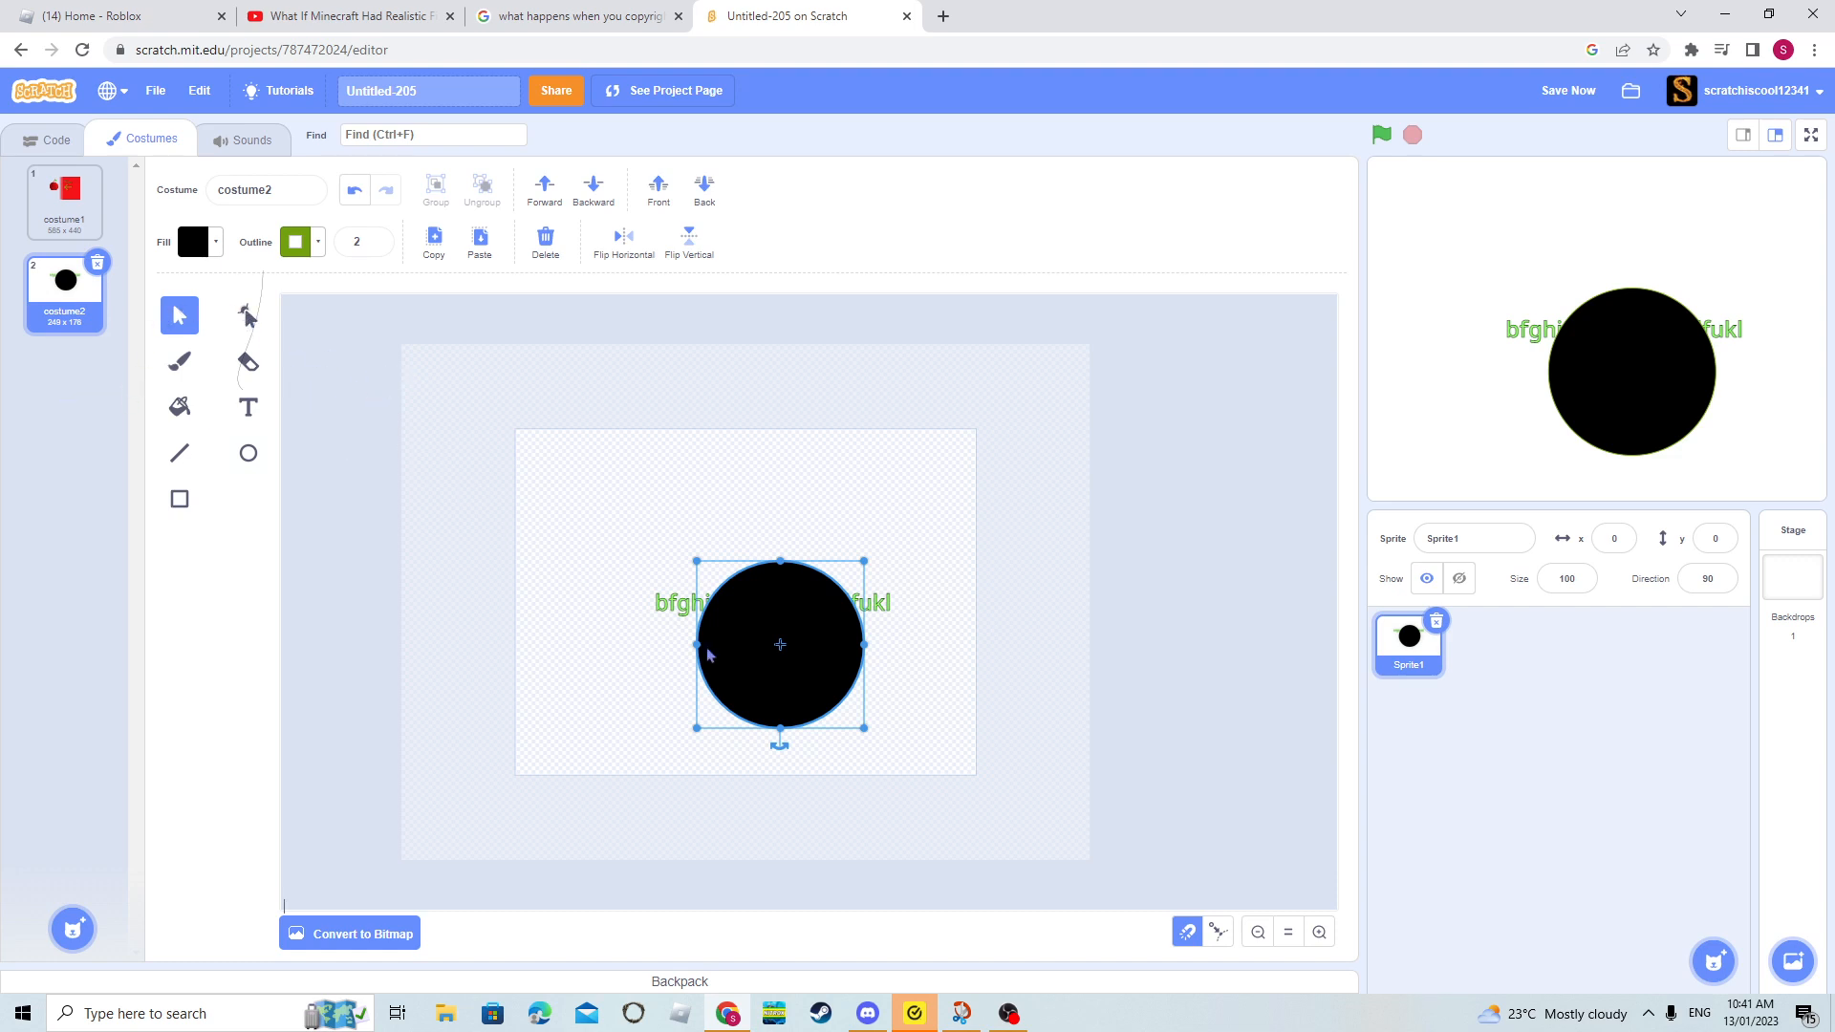
key(Delete)
click(247, 453)
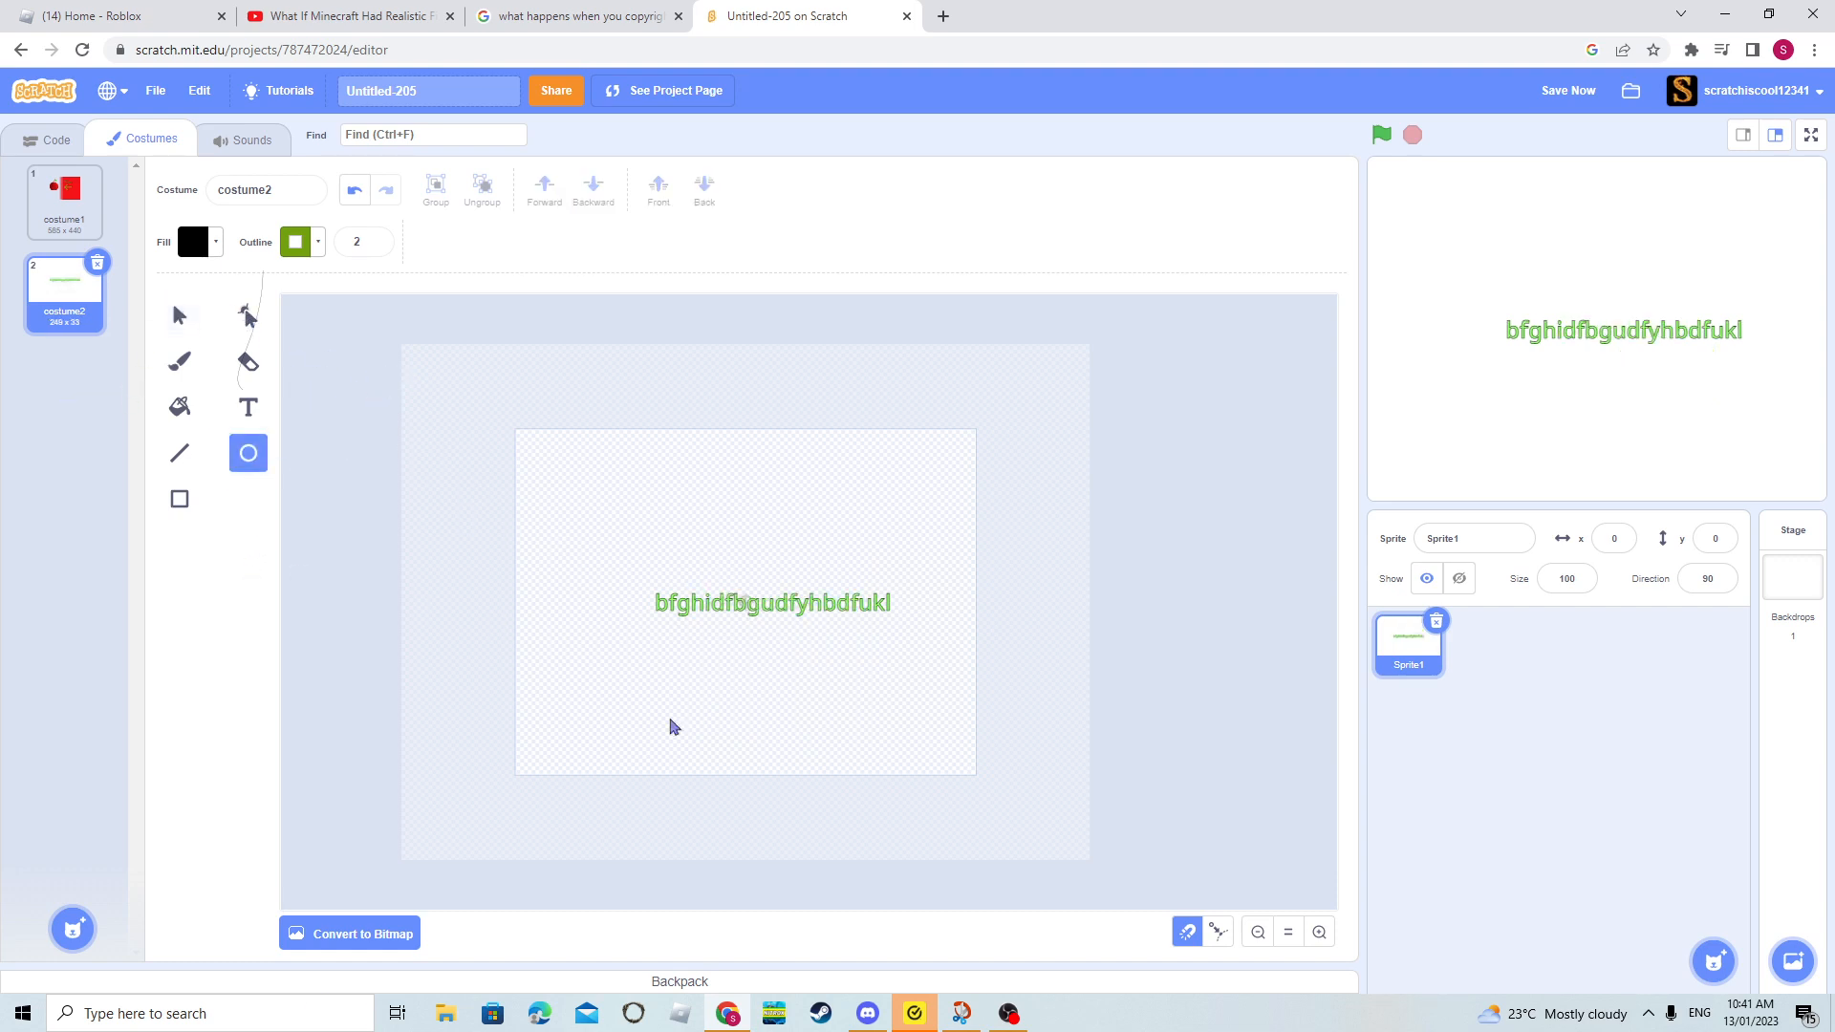
mouse_move(594, 713)
mouse_down()
mouse_move(722, 547)
mouse_move(663, 450)
mouse_move(647, 643)
mouse_move(864, 708)
mouse_move(961, 534)
mouse_move(808, 412)
mouse_move(719, 410)
mouse_move(811, 740)
mouse_move(859, 388)
mouse_move(836, 387)
mouse_up()
key(Delete)
- Draw a small black rectangle and delete it, and do the same with a larger square over the text
click(179, 499)
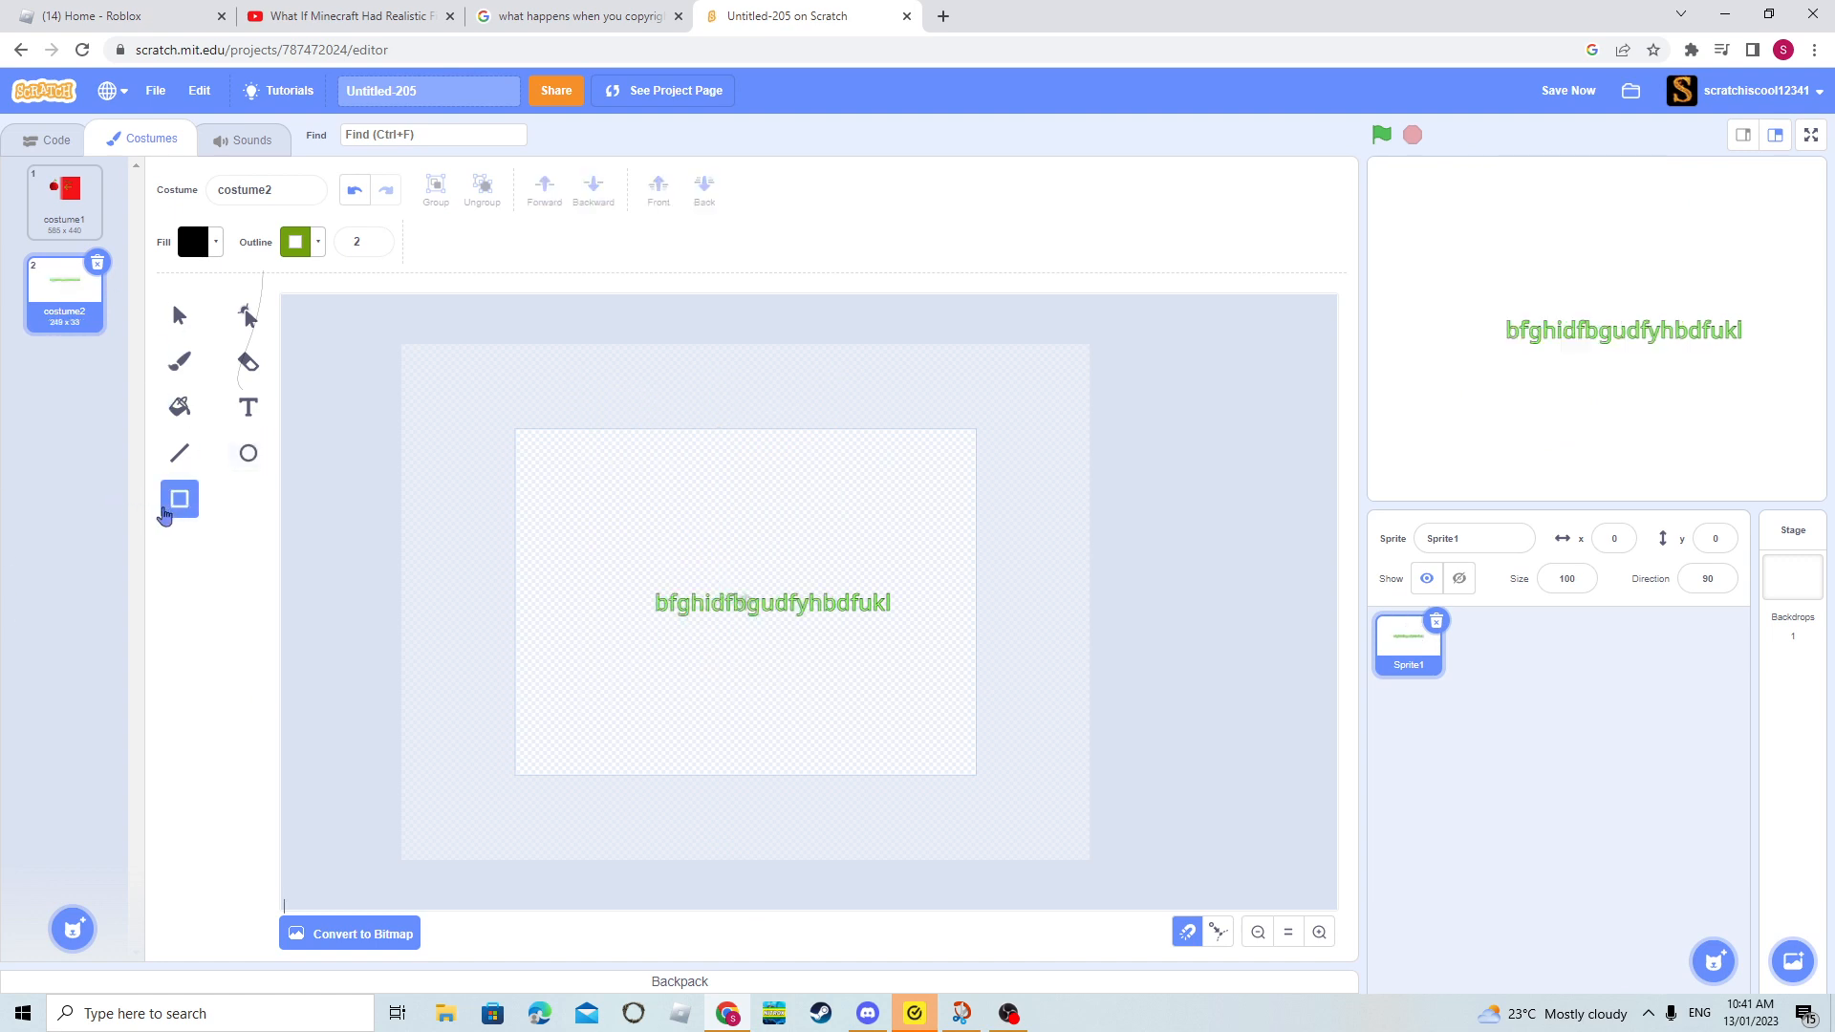
mouse_move(605, 737)
mouse_down()
mouse_move(684, 401)
mouse_move(886, 417)
mouse_move(668, 741)
mouse_move(605, 438)
mouse_move(917, 577)
mouse_move(676, 681)
mouse_up()
key(Delete)
drag(626, 754, 822, 641)
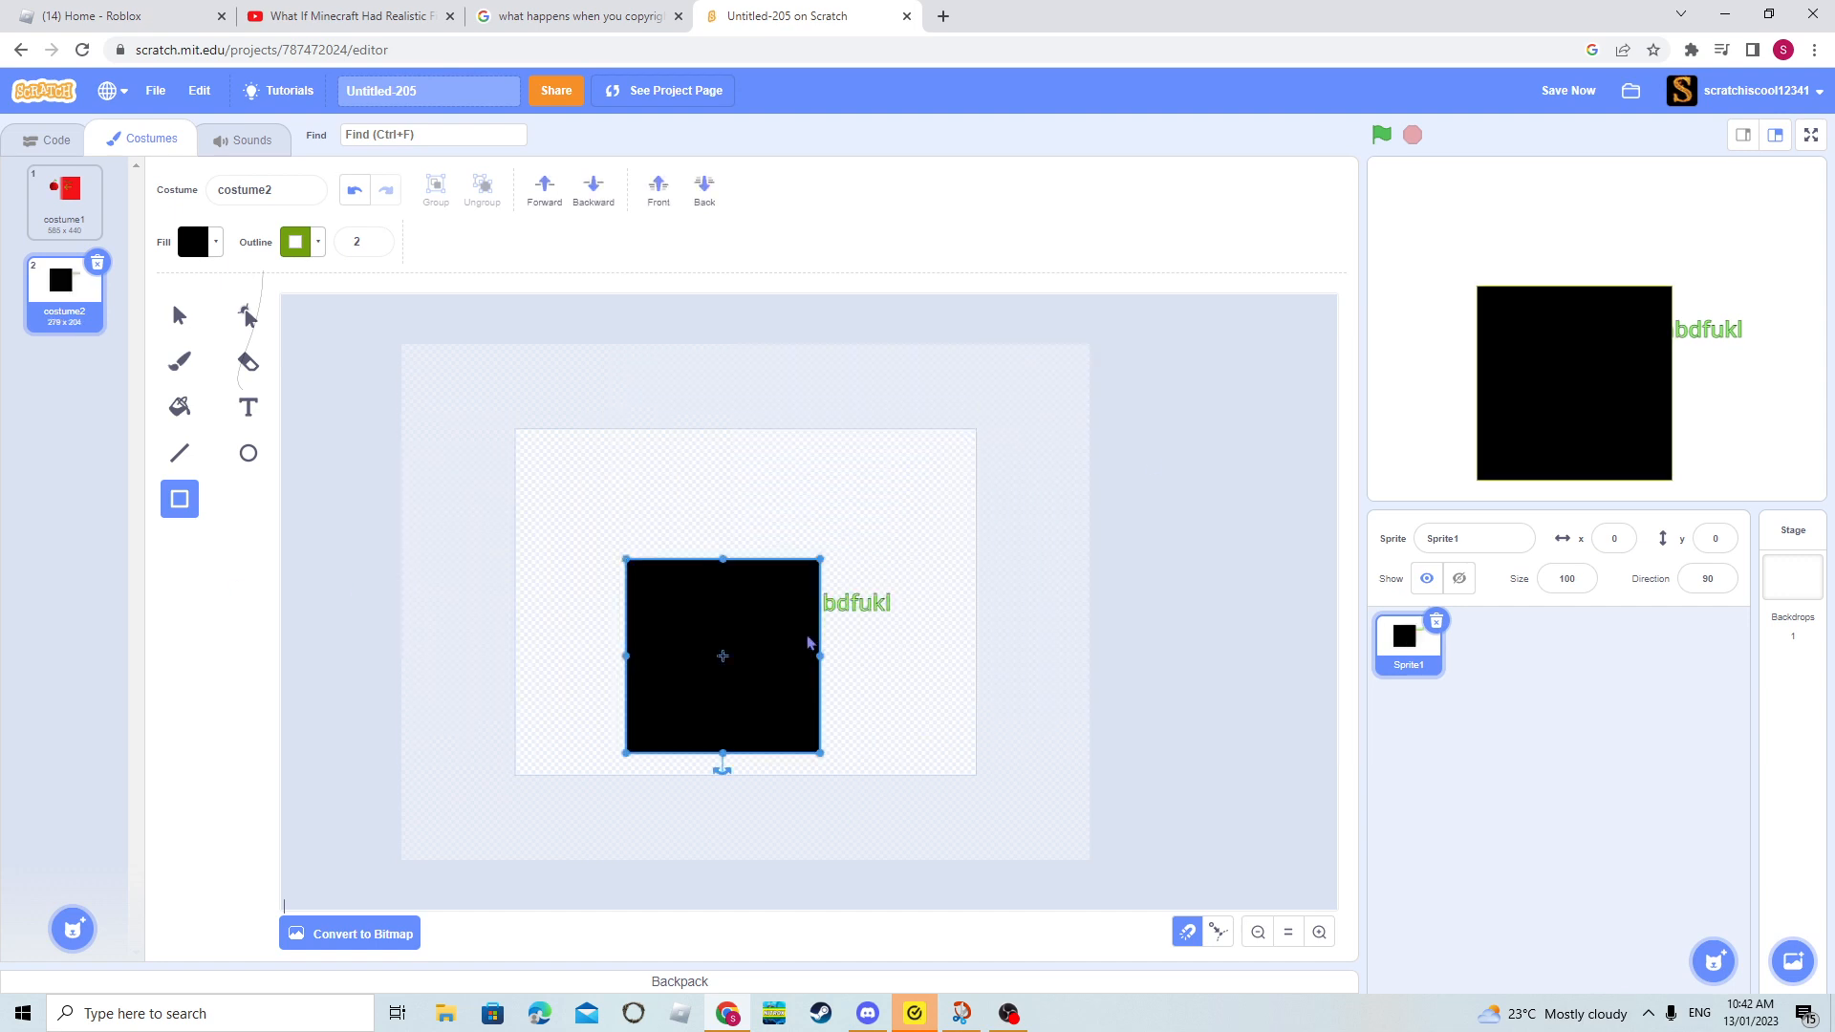
key(Delete)
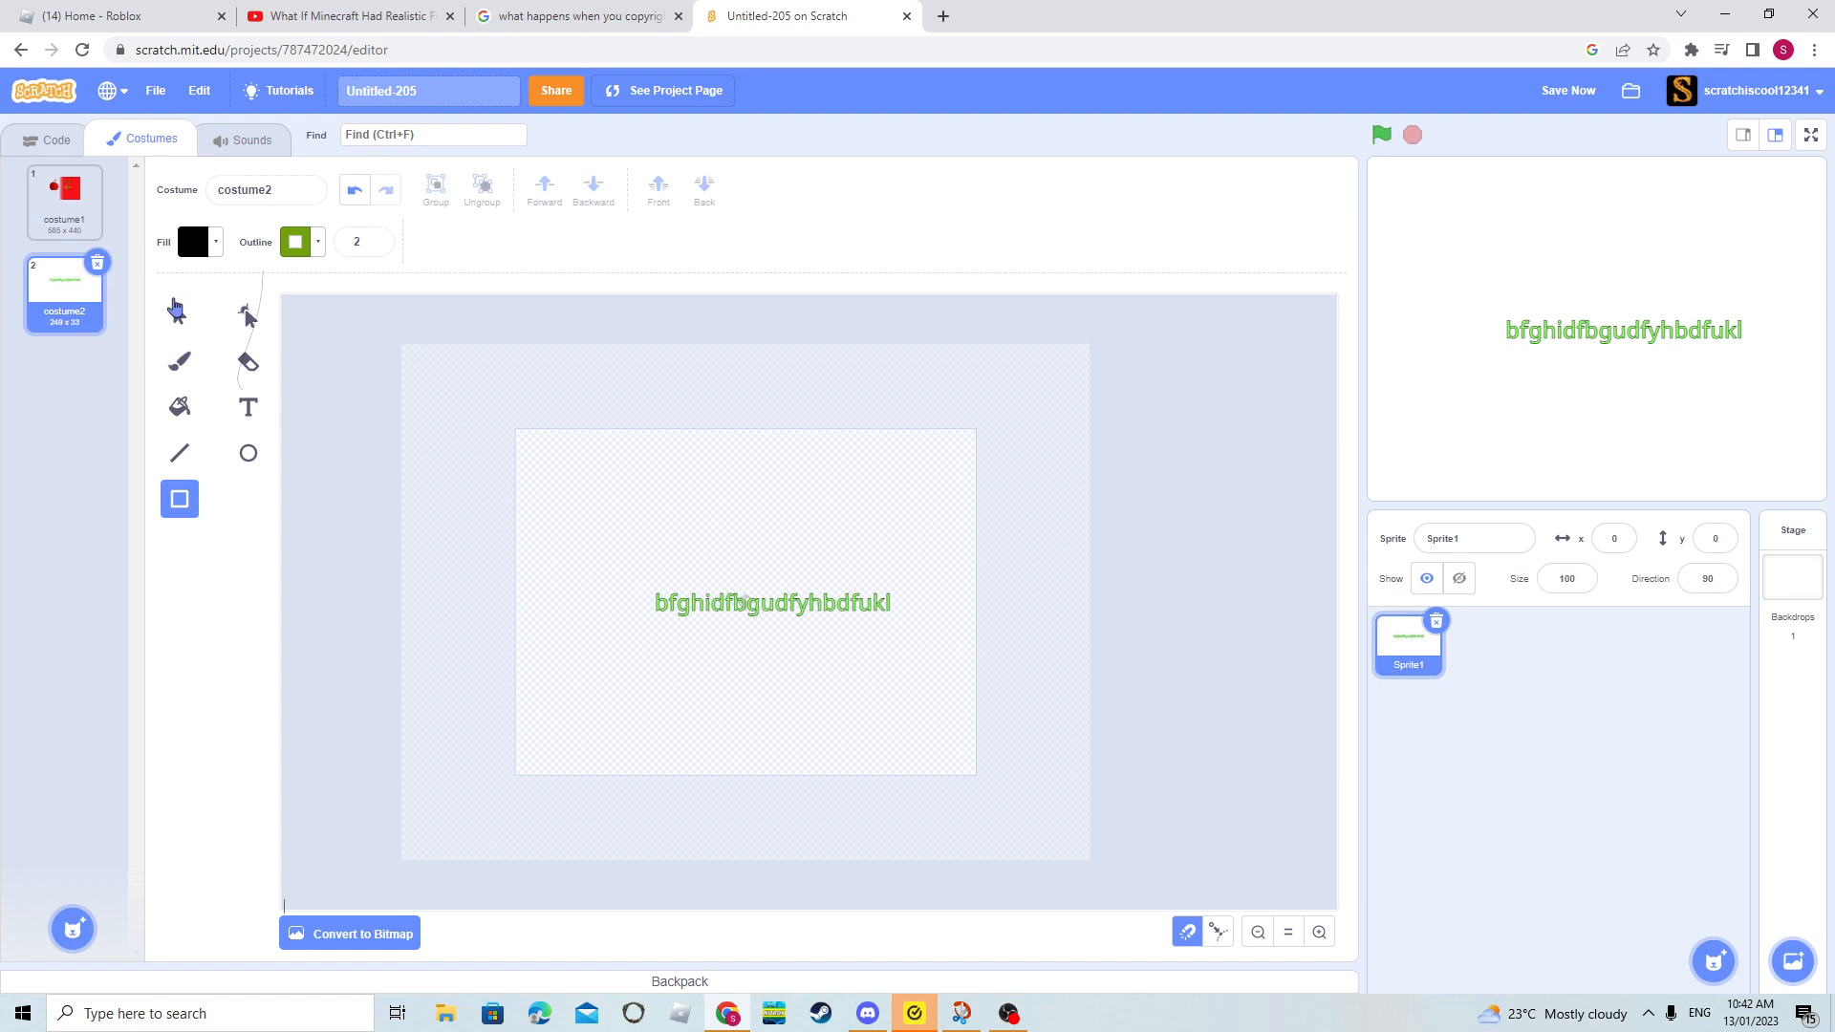
- Delete the outlined green text and convert the empty costume2 to bitmap
click(176, 310)
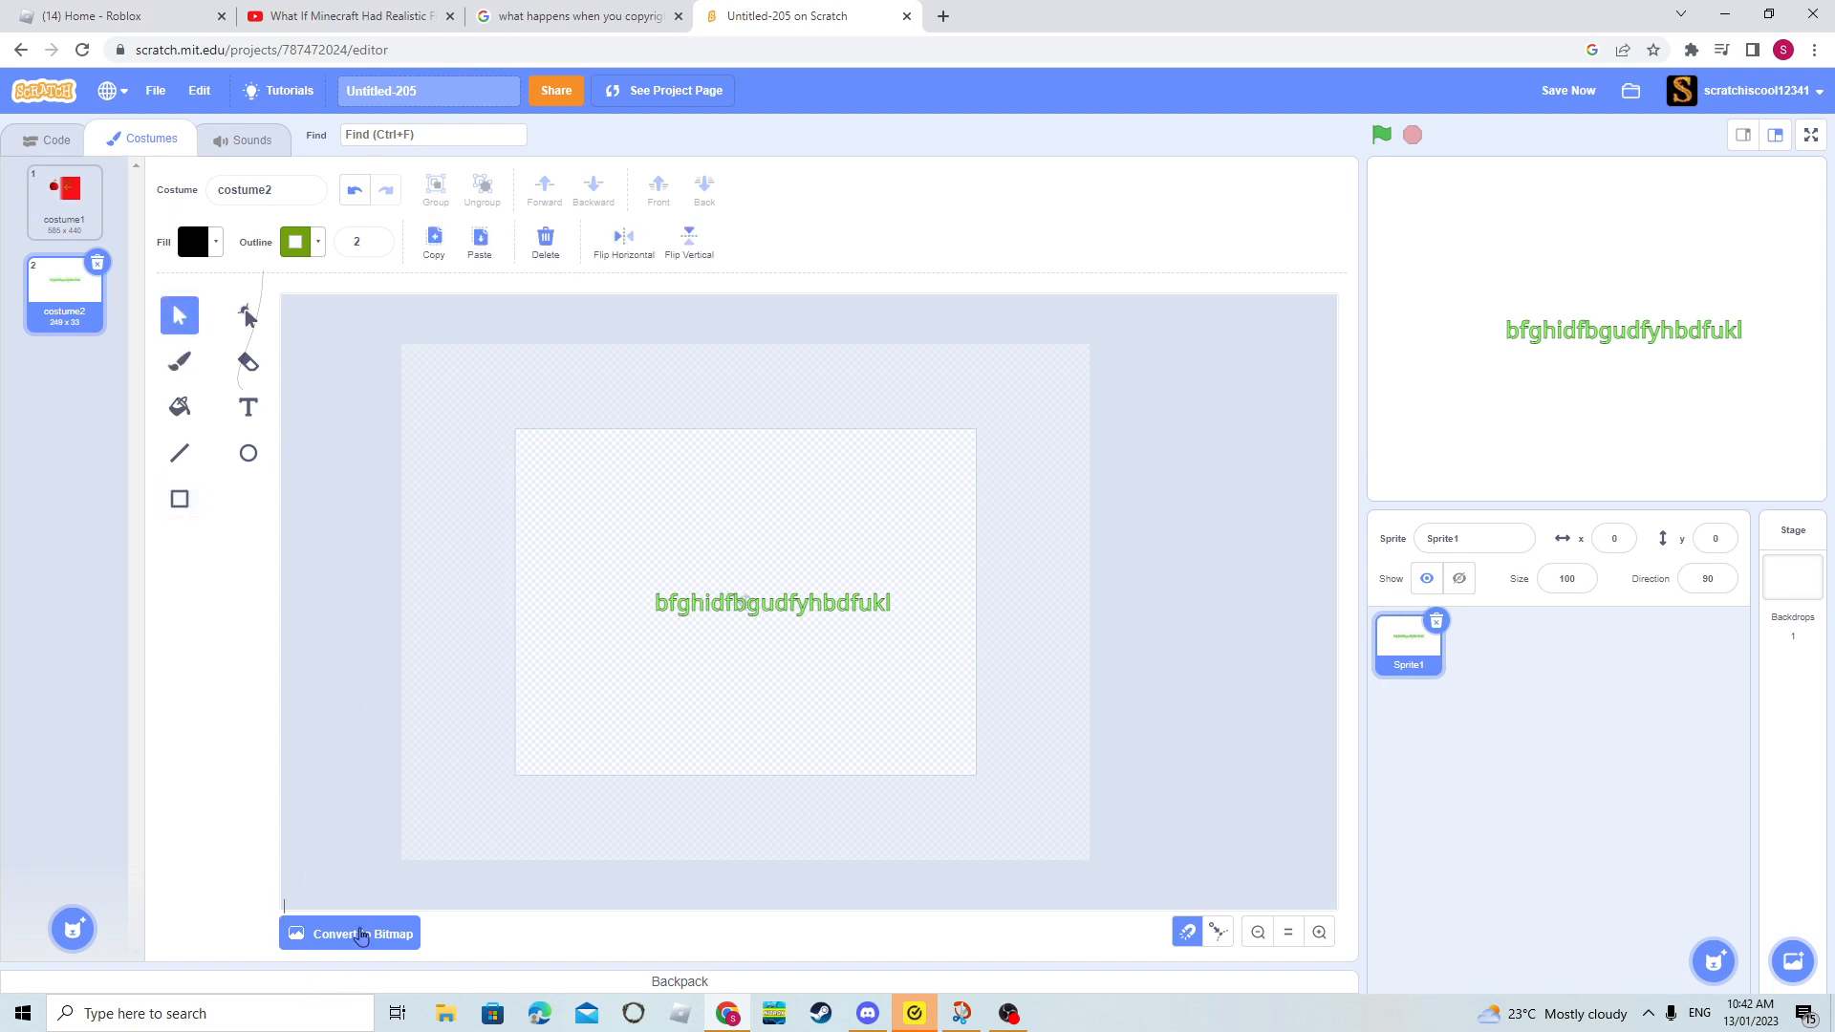
click(723, 624)
key(Delete)
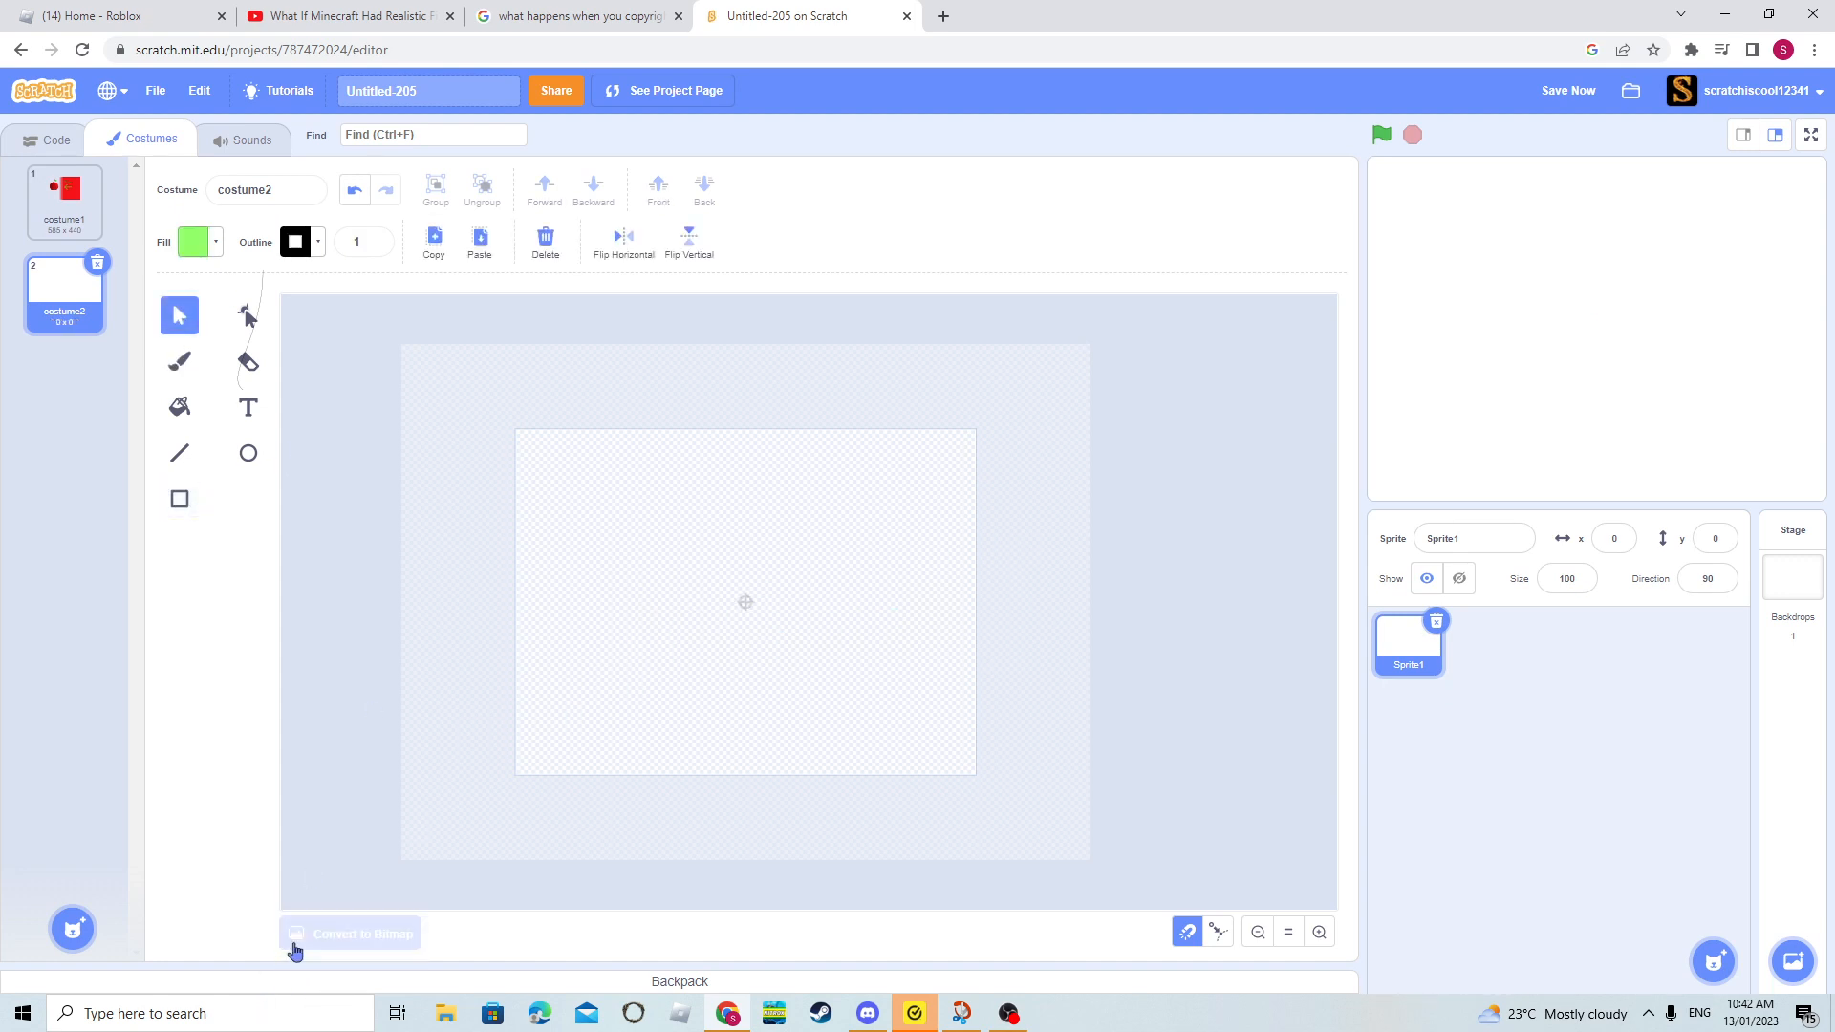
click(291, 944)
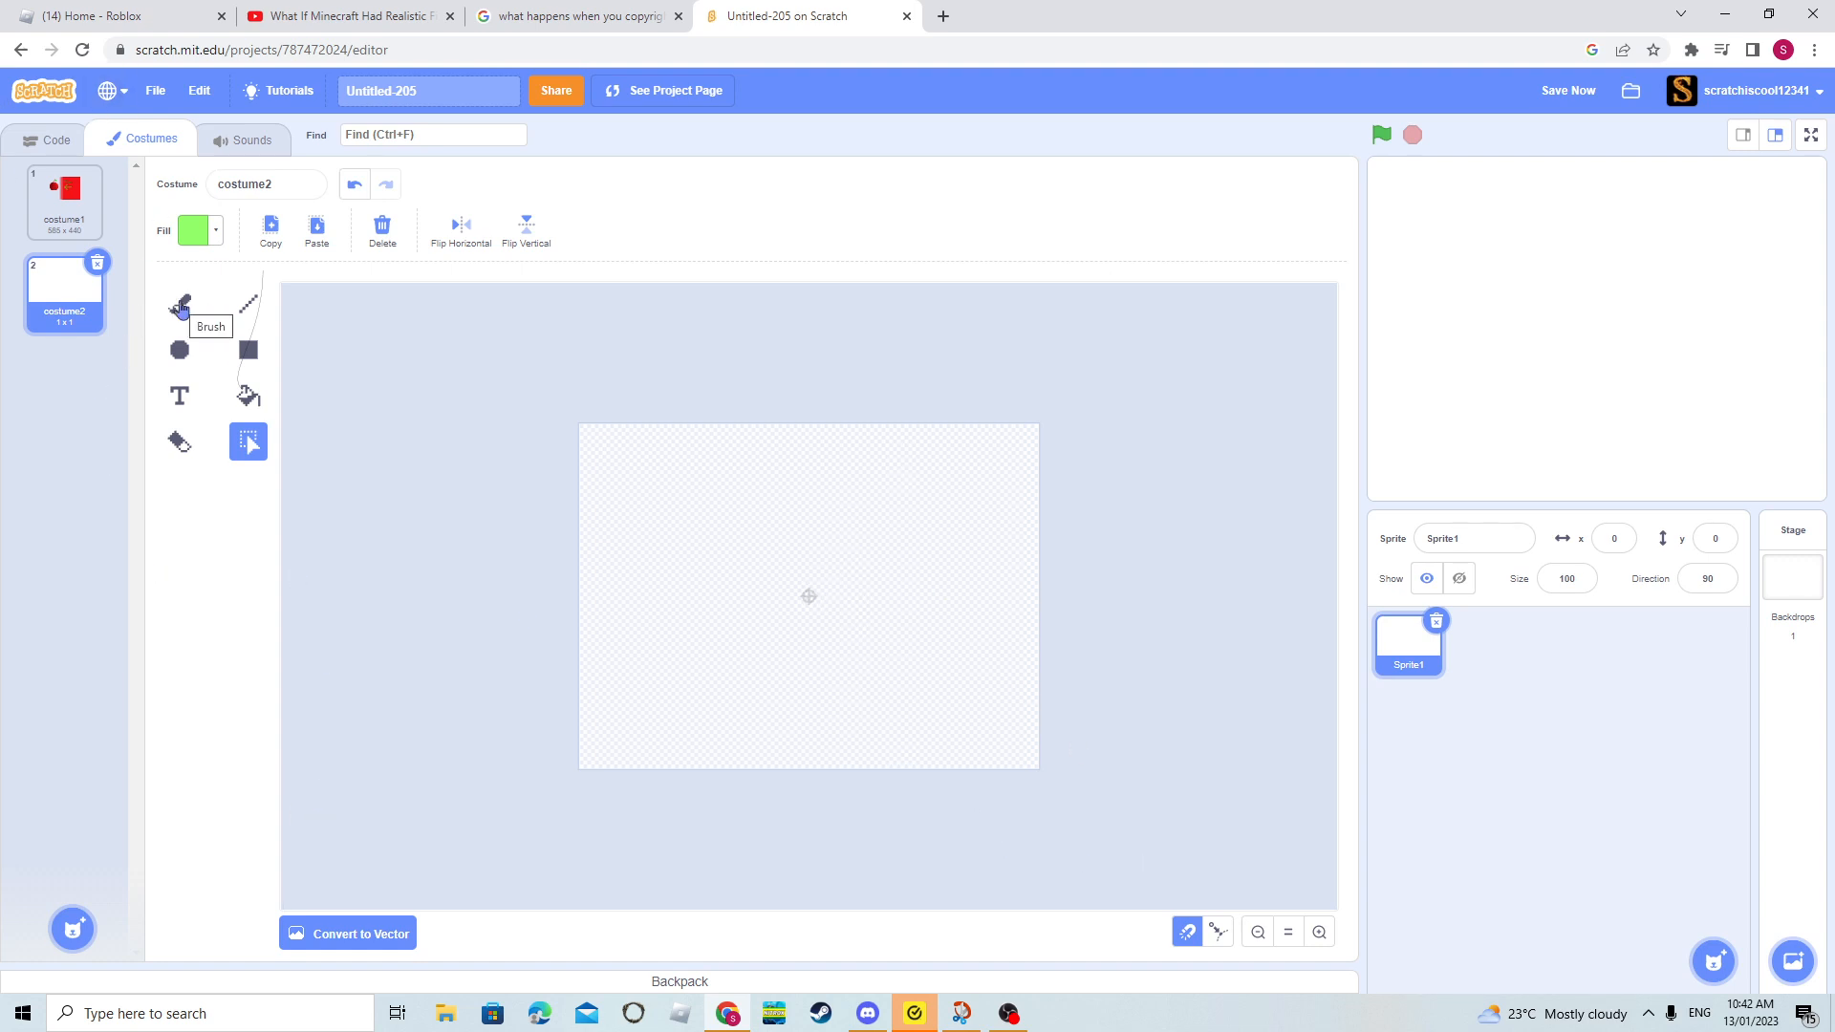
- Paint a looping freehand stroke across the bitmap canvas with the light green size 10 brush
click(185, 307)
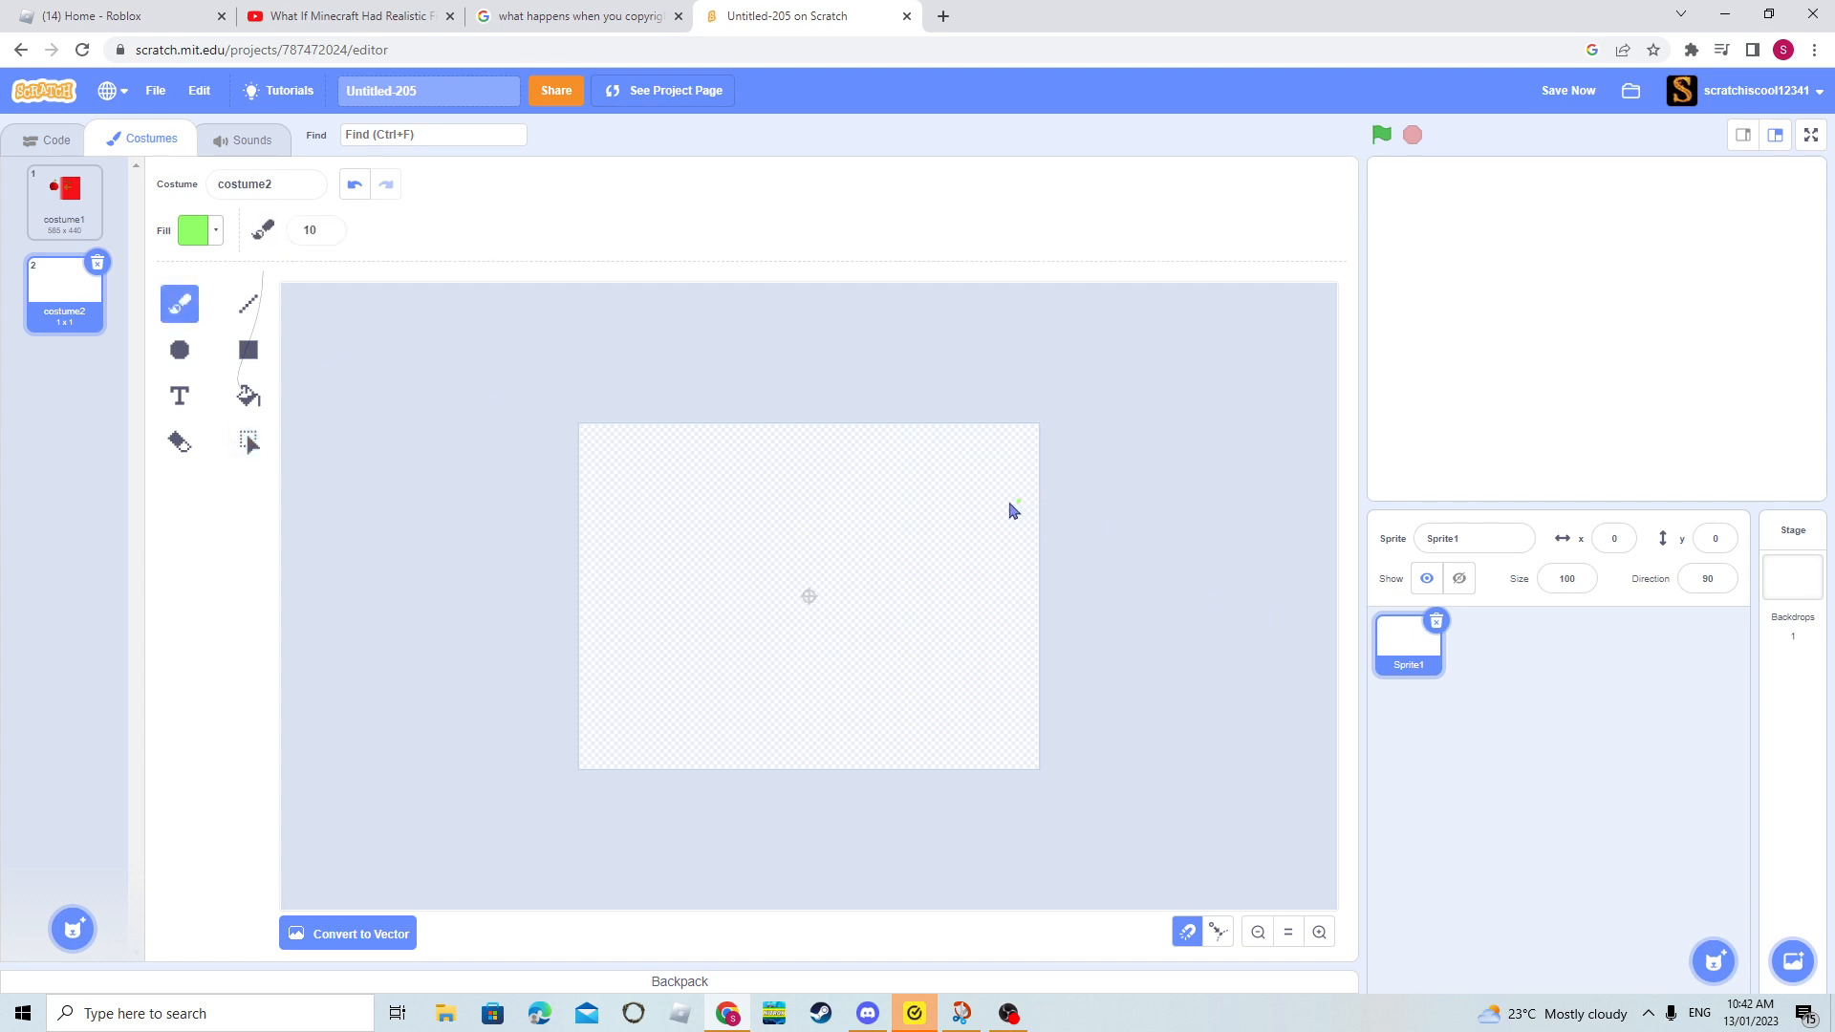
mouse_move(903, 521)
mouse_down()
mouse_move(819, 511)
mouse_move(799, 655)
mouse_move(708, 565)
mouse_move(768, 666)
mouse_up()
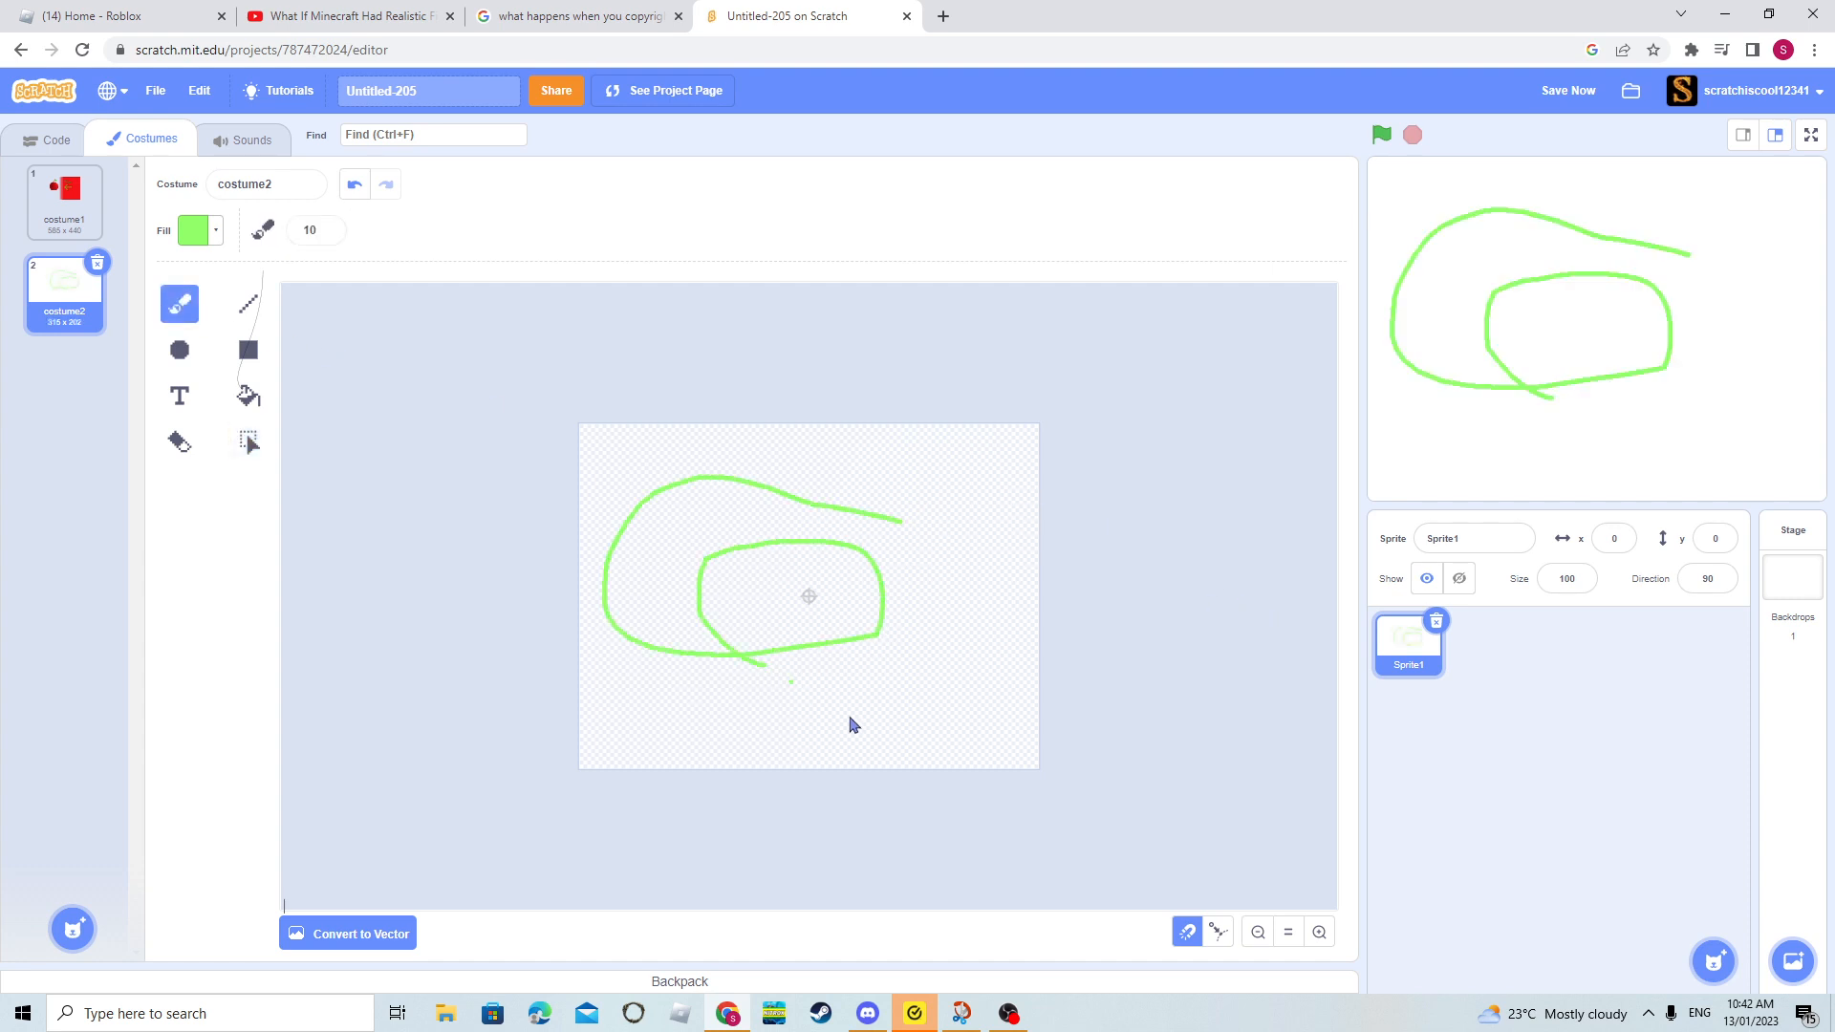
- Select the whole light green brush stroke and delete it from the bitmap canvas
click(1319, 932)
click(1319, 932)
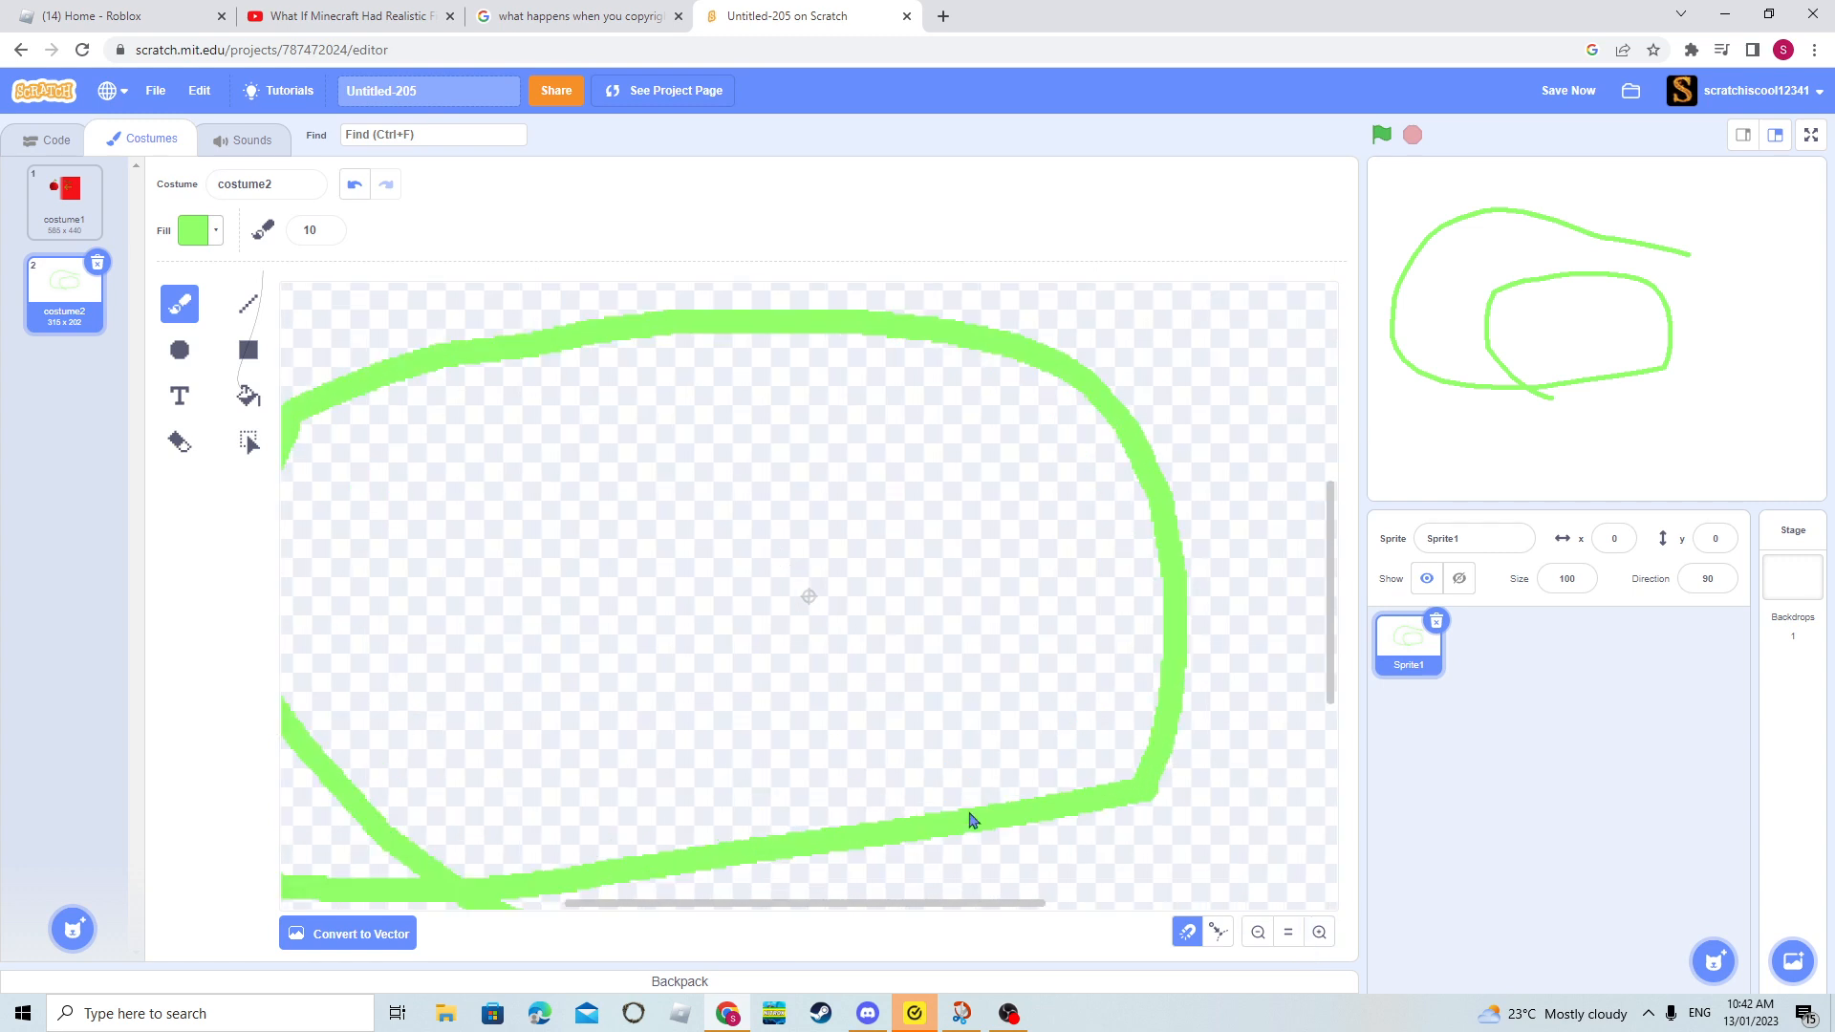
click(1258, 932)
click(1257, 932)
click(1258, 932)
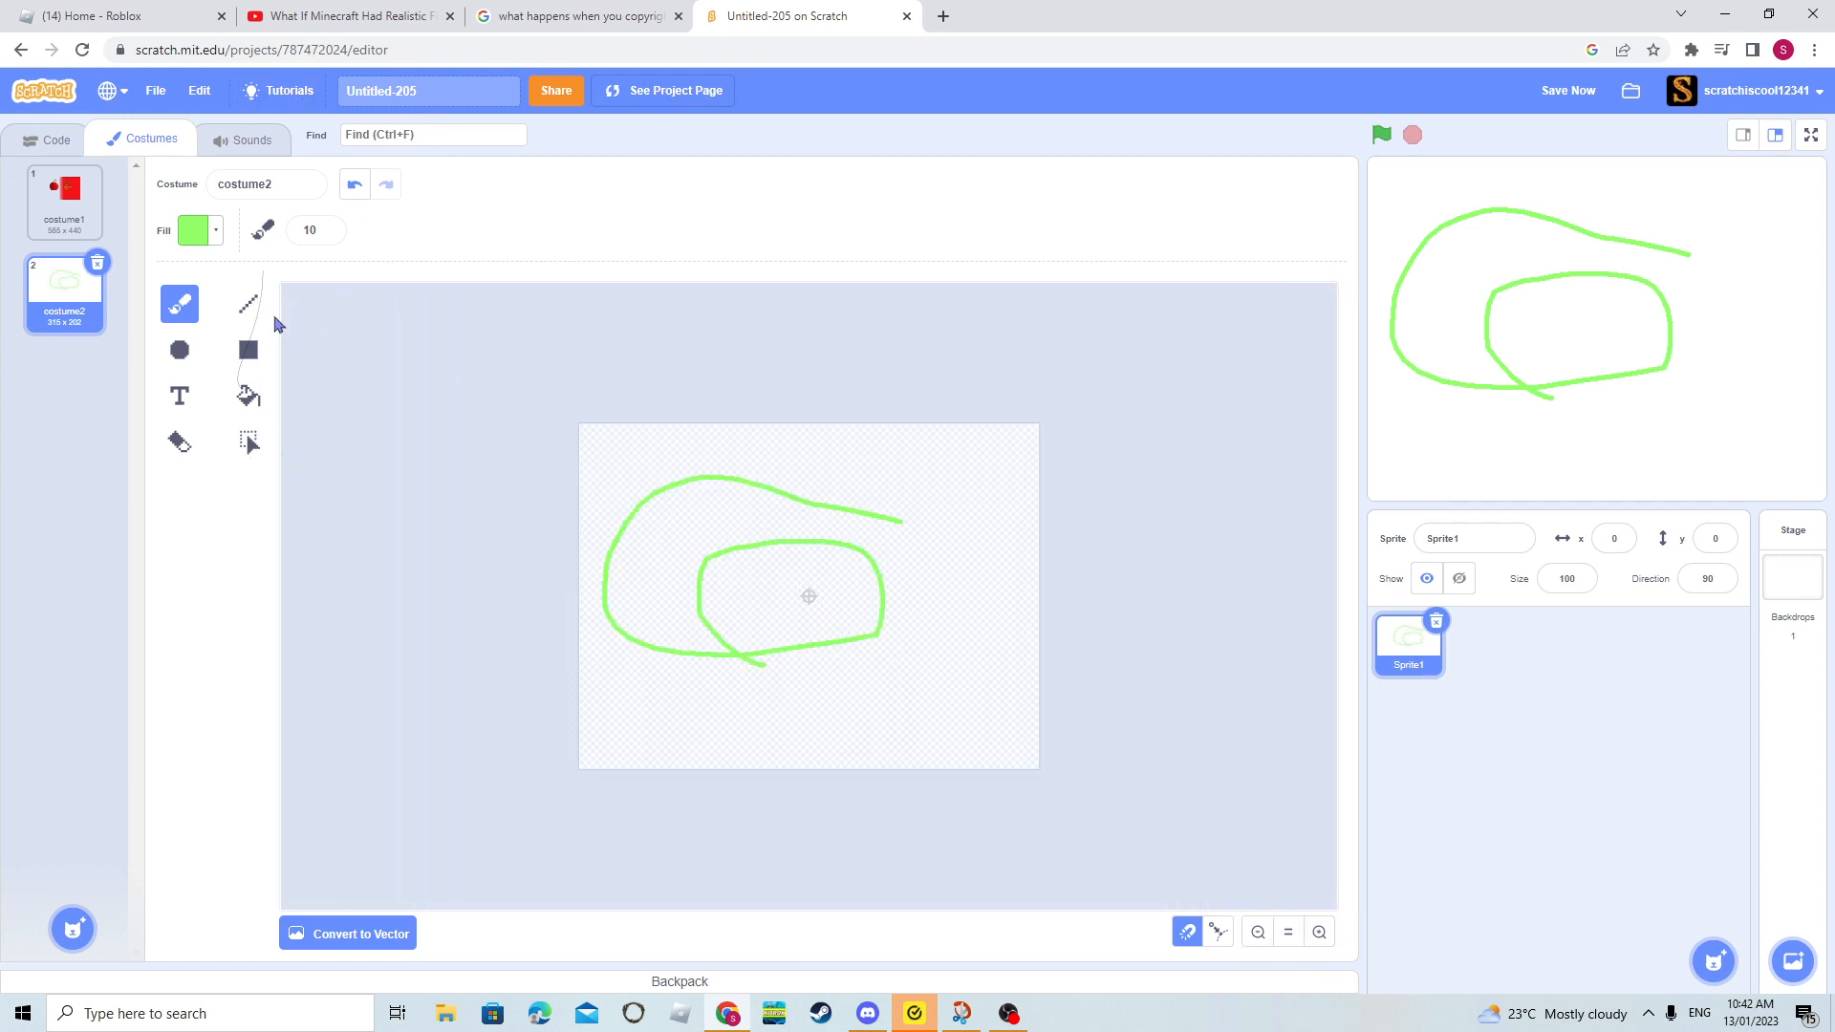
click(248, 441)
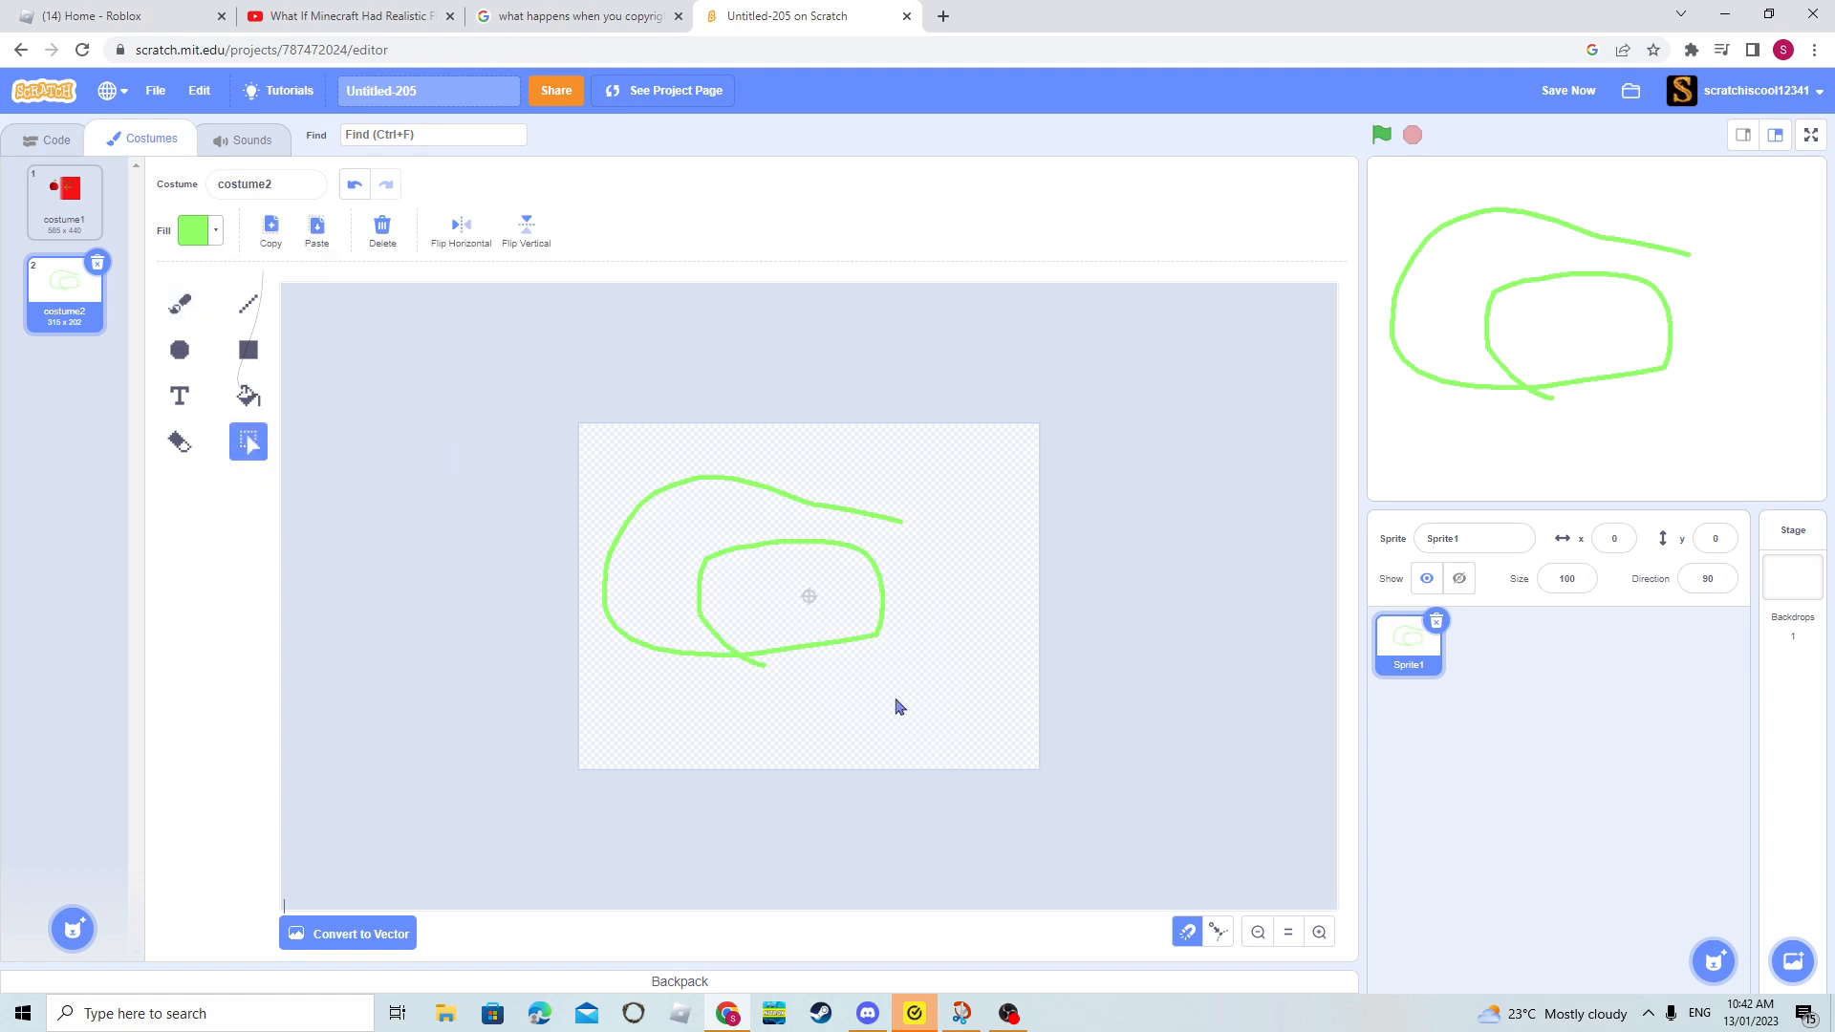
mouse_move(896, 698)
mouse_down()
mouse_move(905, 545)
mouse_move(774, 389)
mouse_move(282, 332)
mouse_move(300, 336)
mouse_up()
key(Delete)
drag(763, 714, 1090, 357)
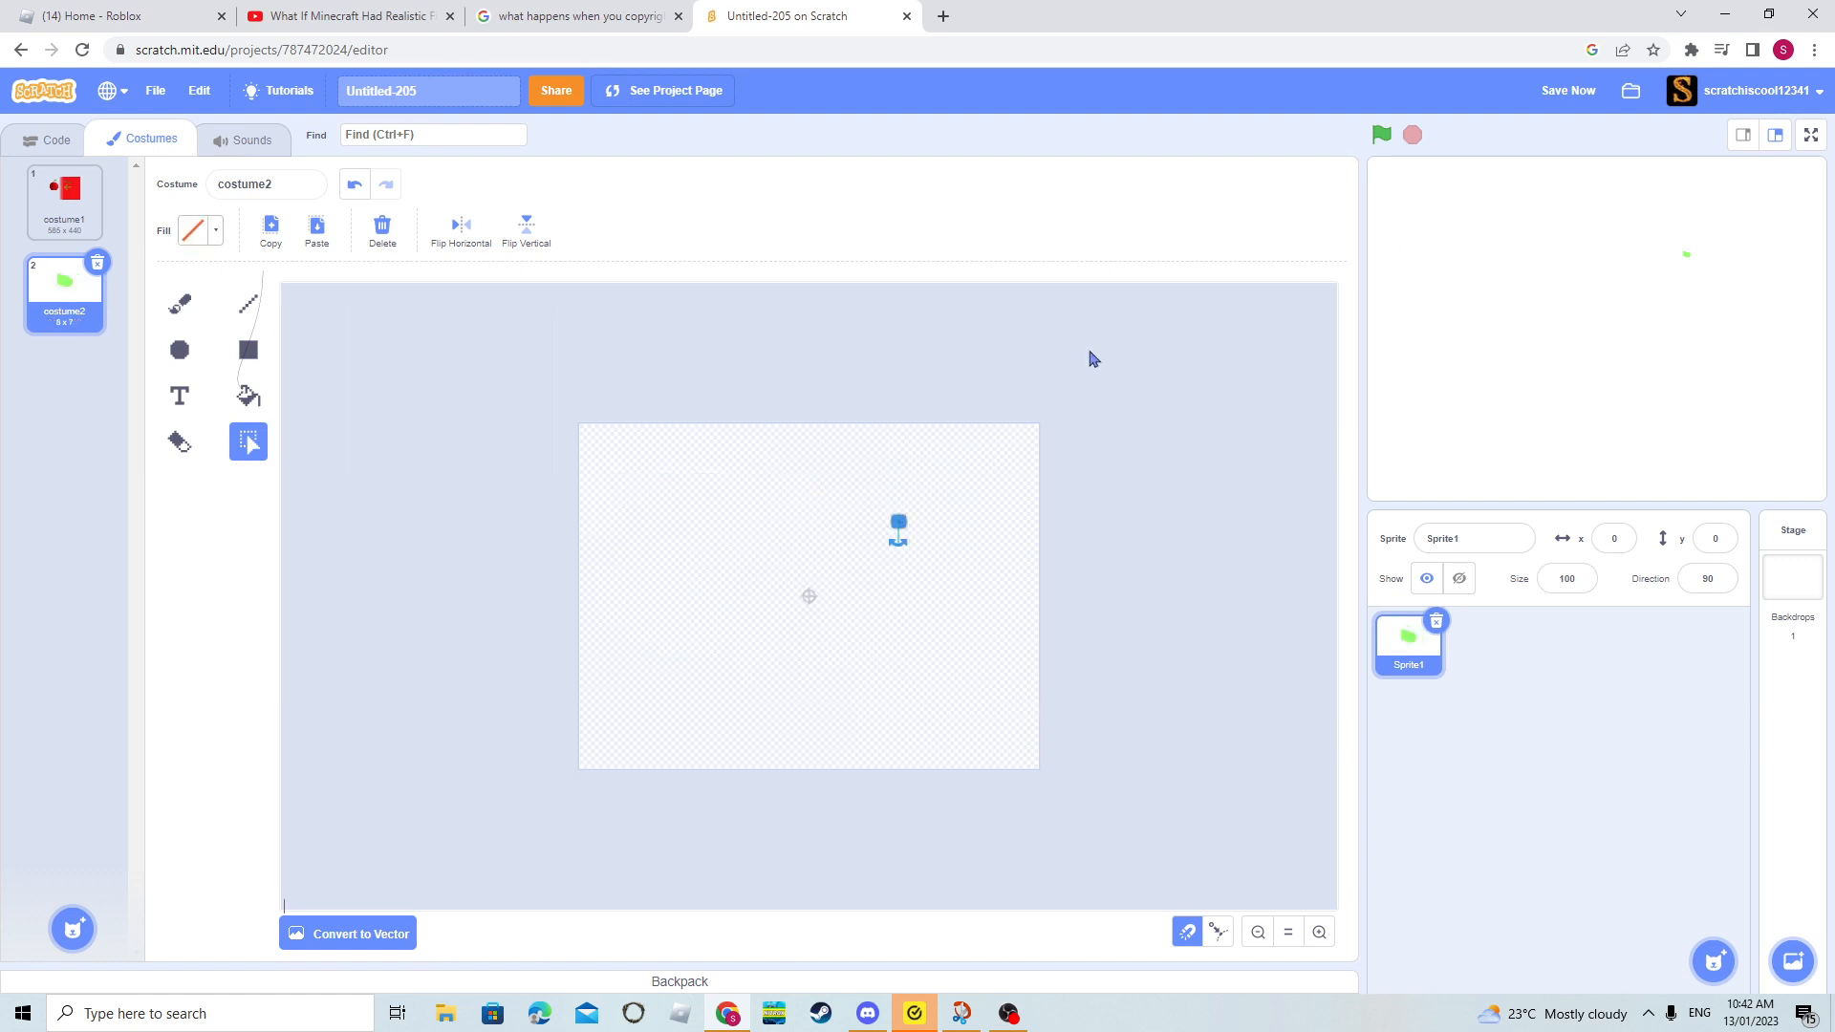
- Draw three large overlapping filled purple rectangles on the bitmap canvas
click(179, 442)
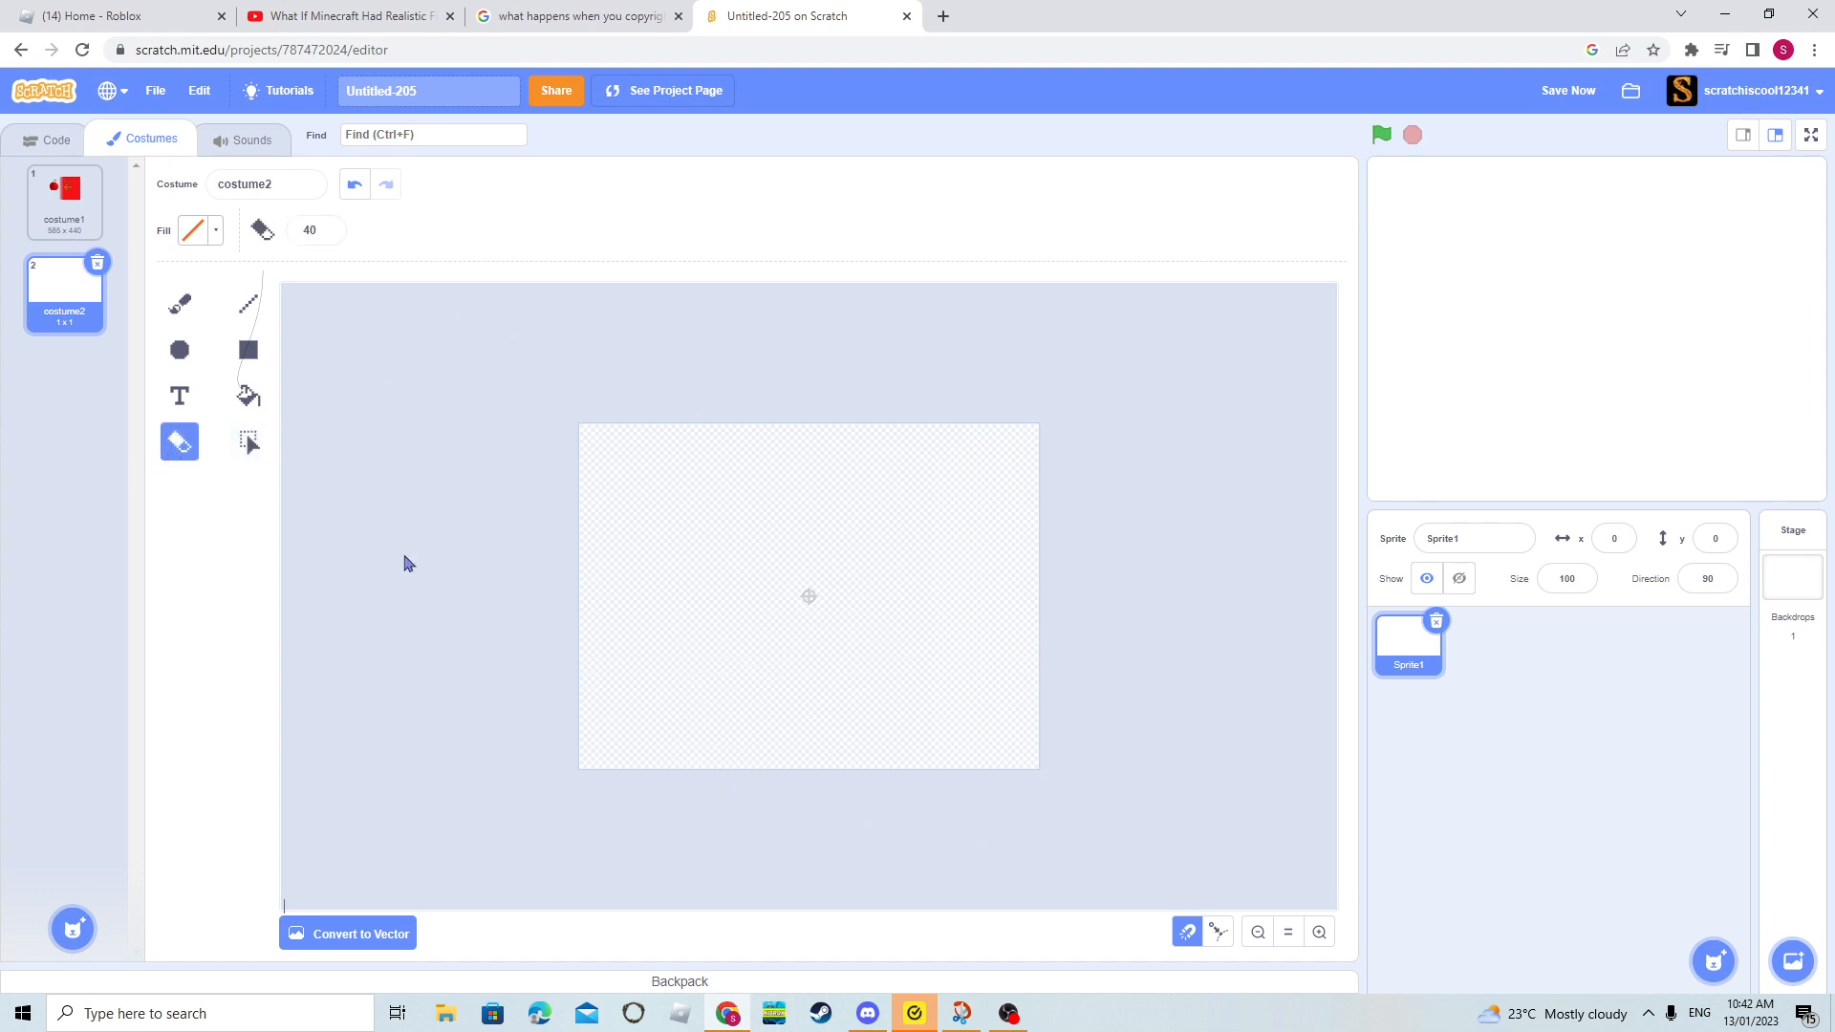
click(251, 397)
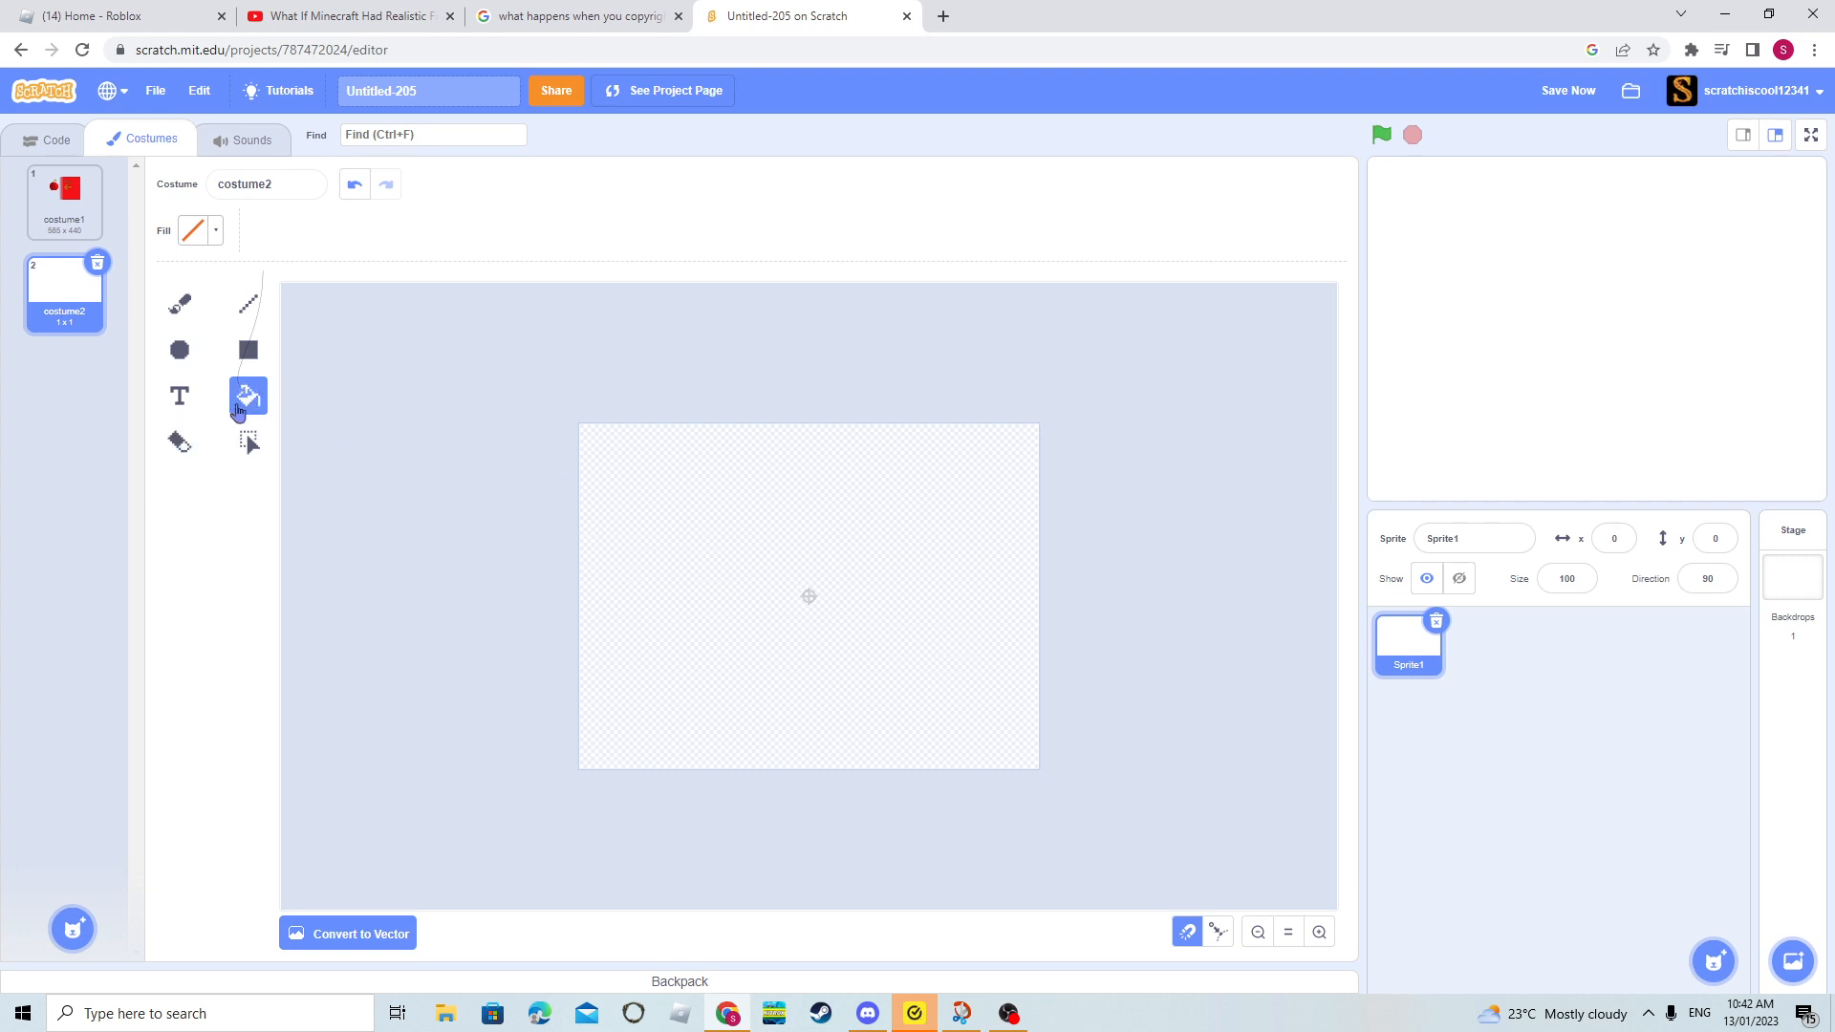
click(248, 351)
click(1317, 935)
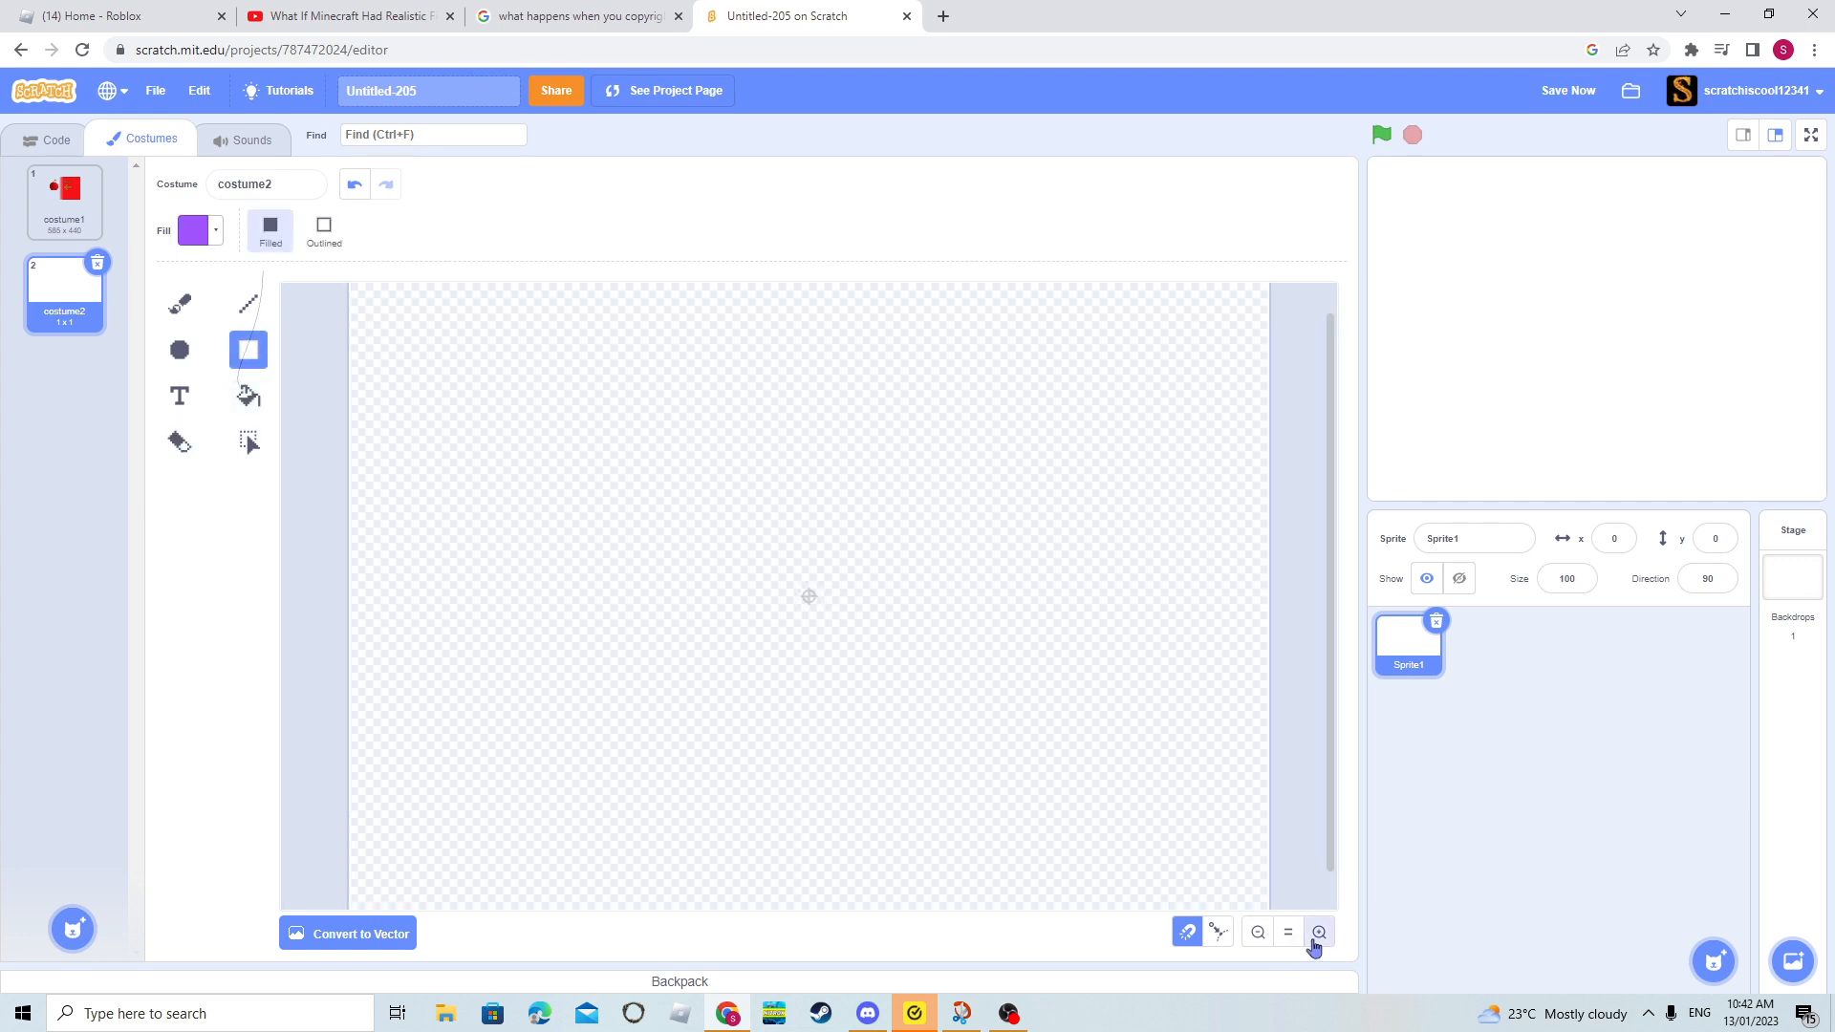
click(1317, 935)
drag(734, 776, 1222, 341)
drag(304, 754, 1045, 175)
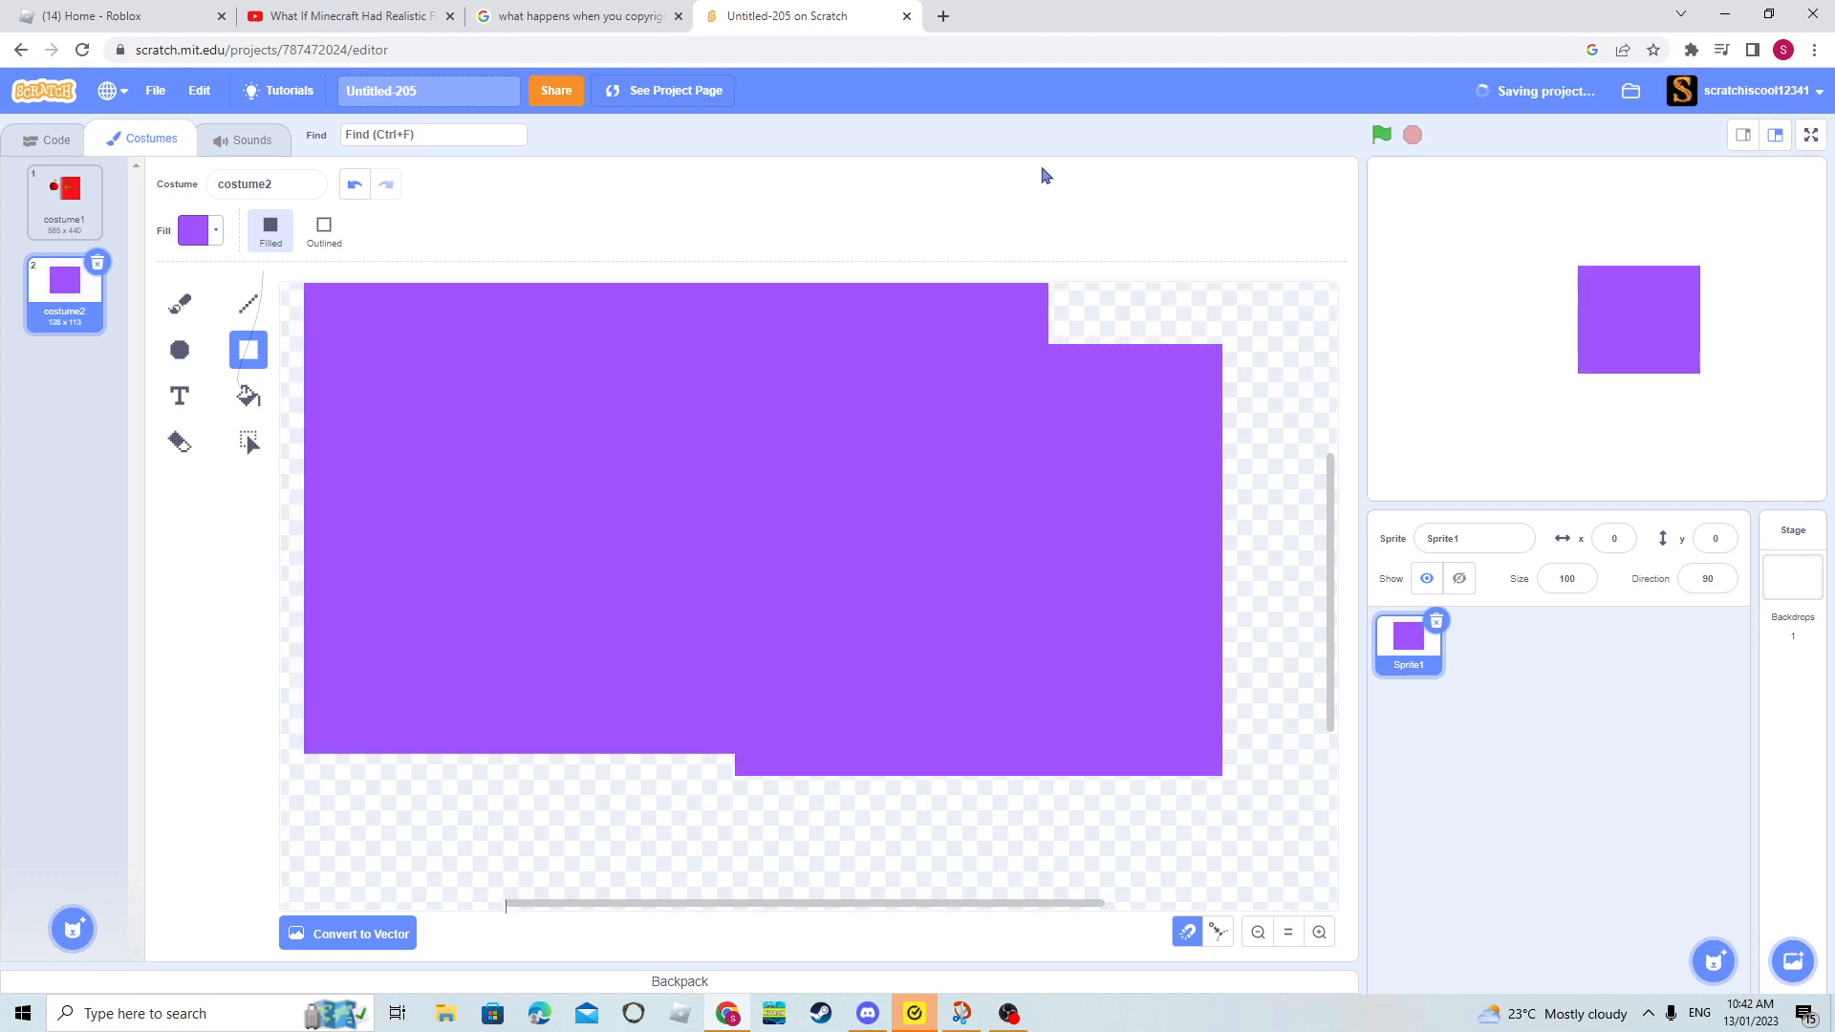
drag(727, 867, 1830, 206)
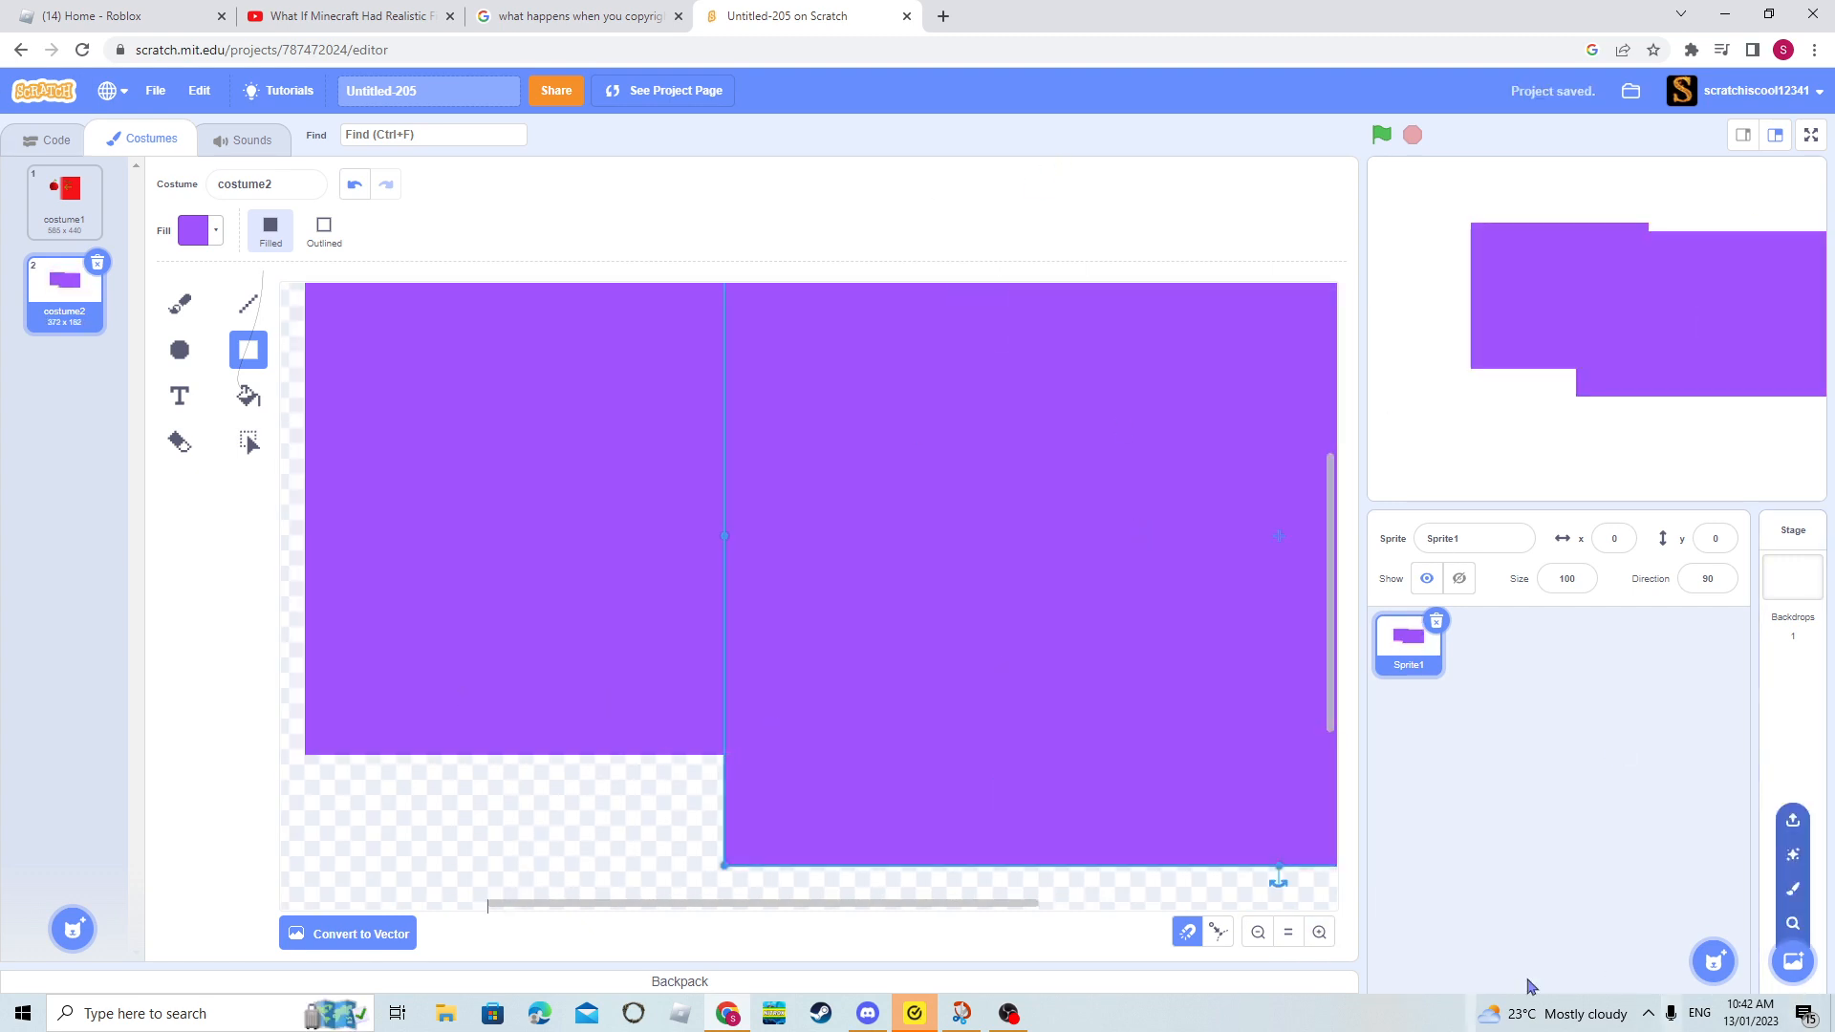
- Fill the overlapping purple rectangles with mint green at color 42, saturation 60 and brightness 100
click(1258, 932)
click(1258, 932)
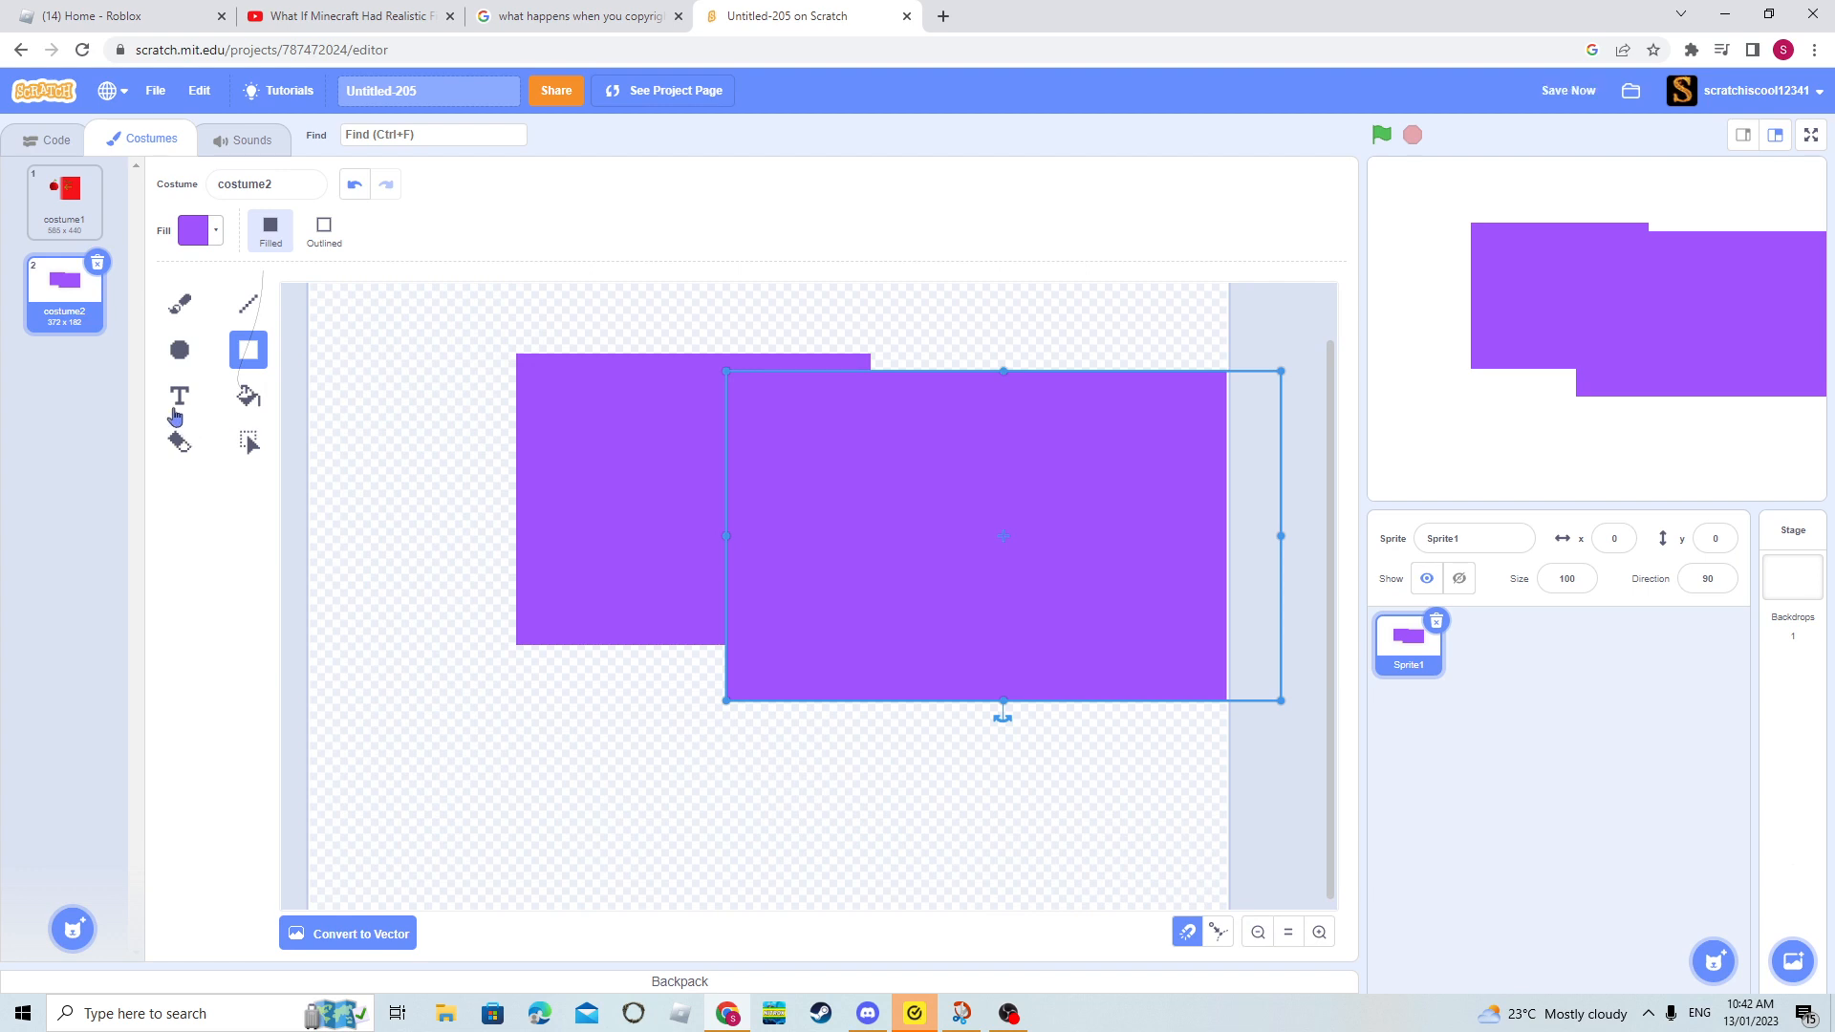
click(247, 397)
click(198, 232)
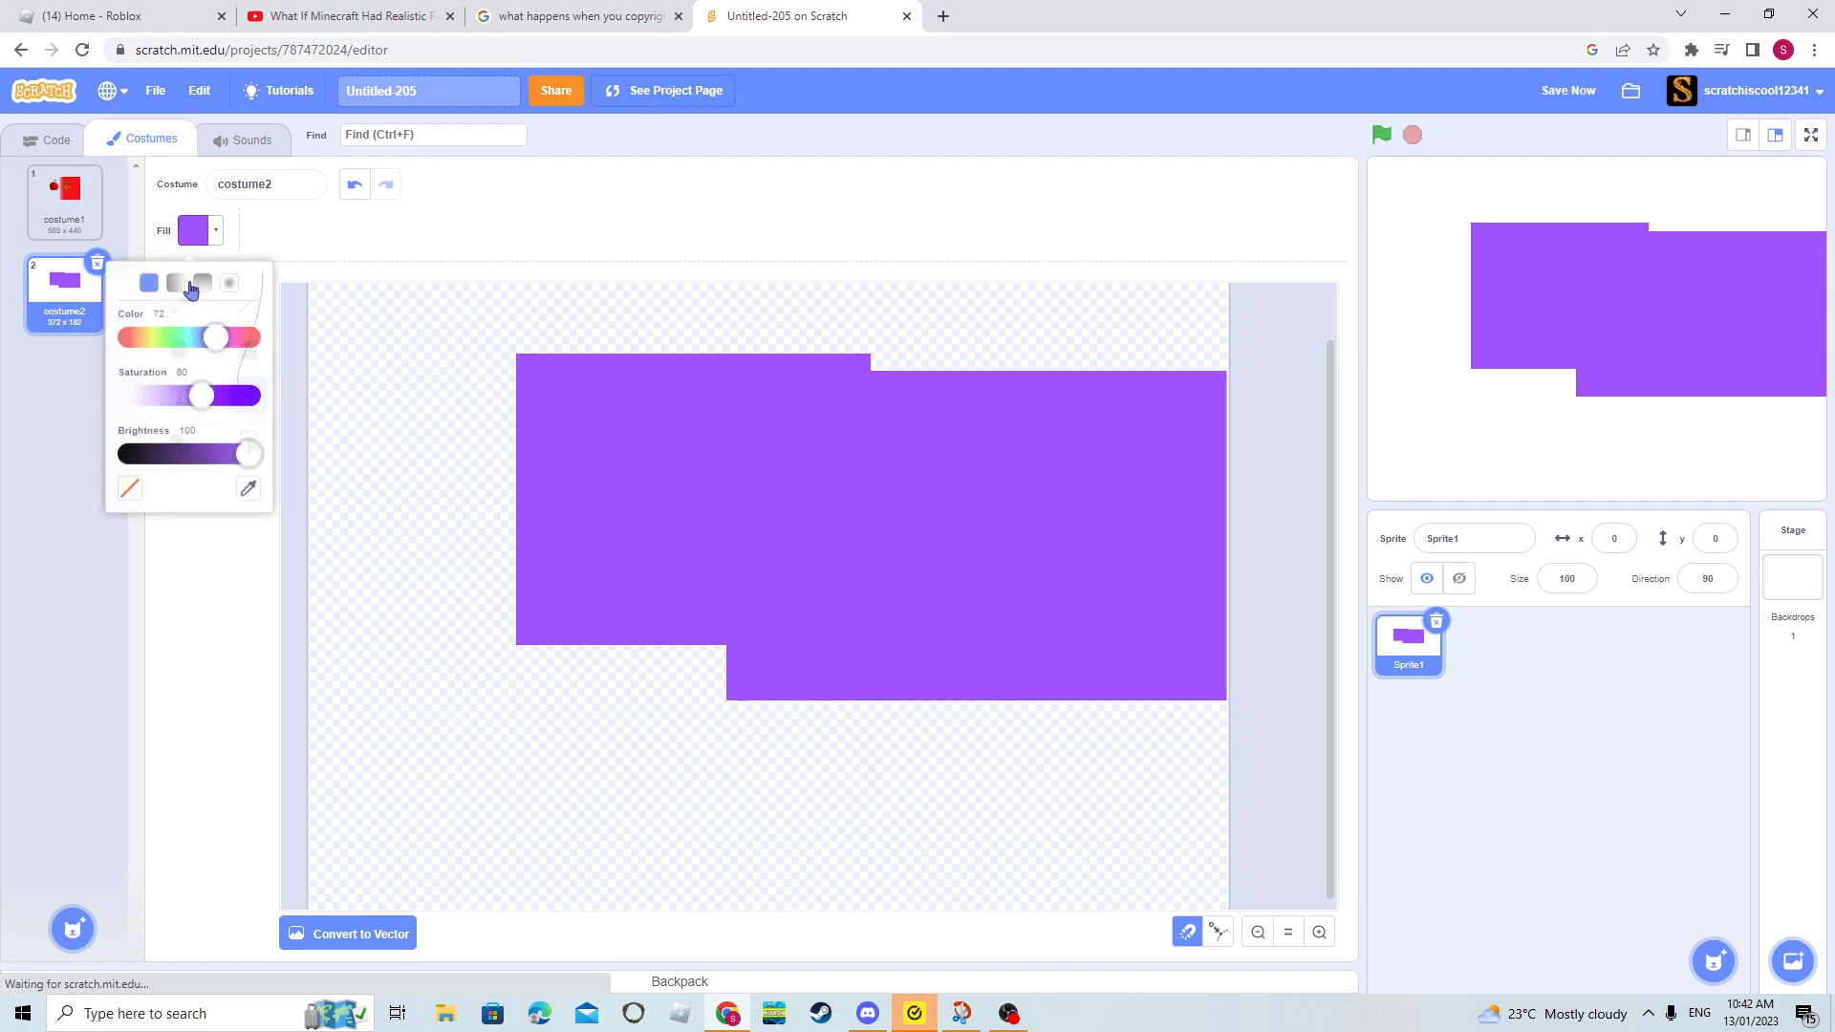
drag(228, 346, 181, 334)
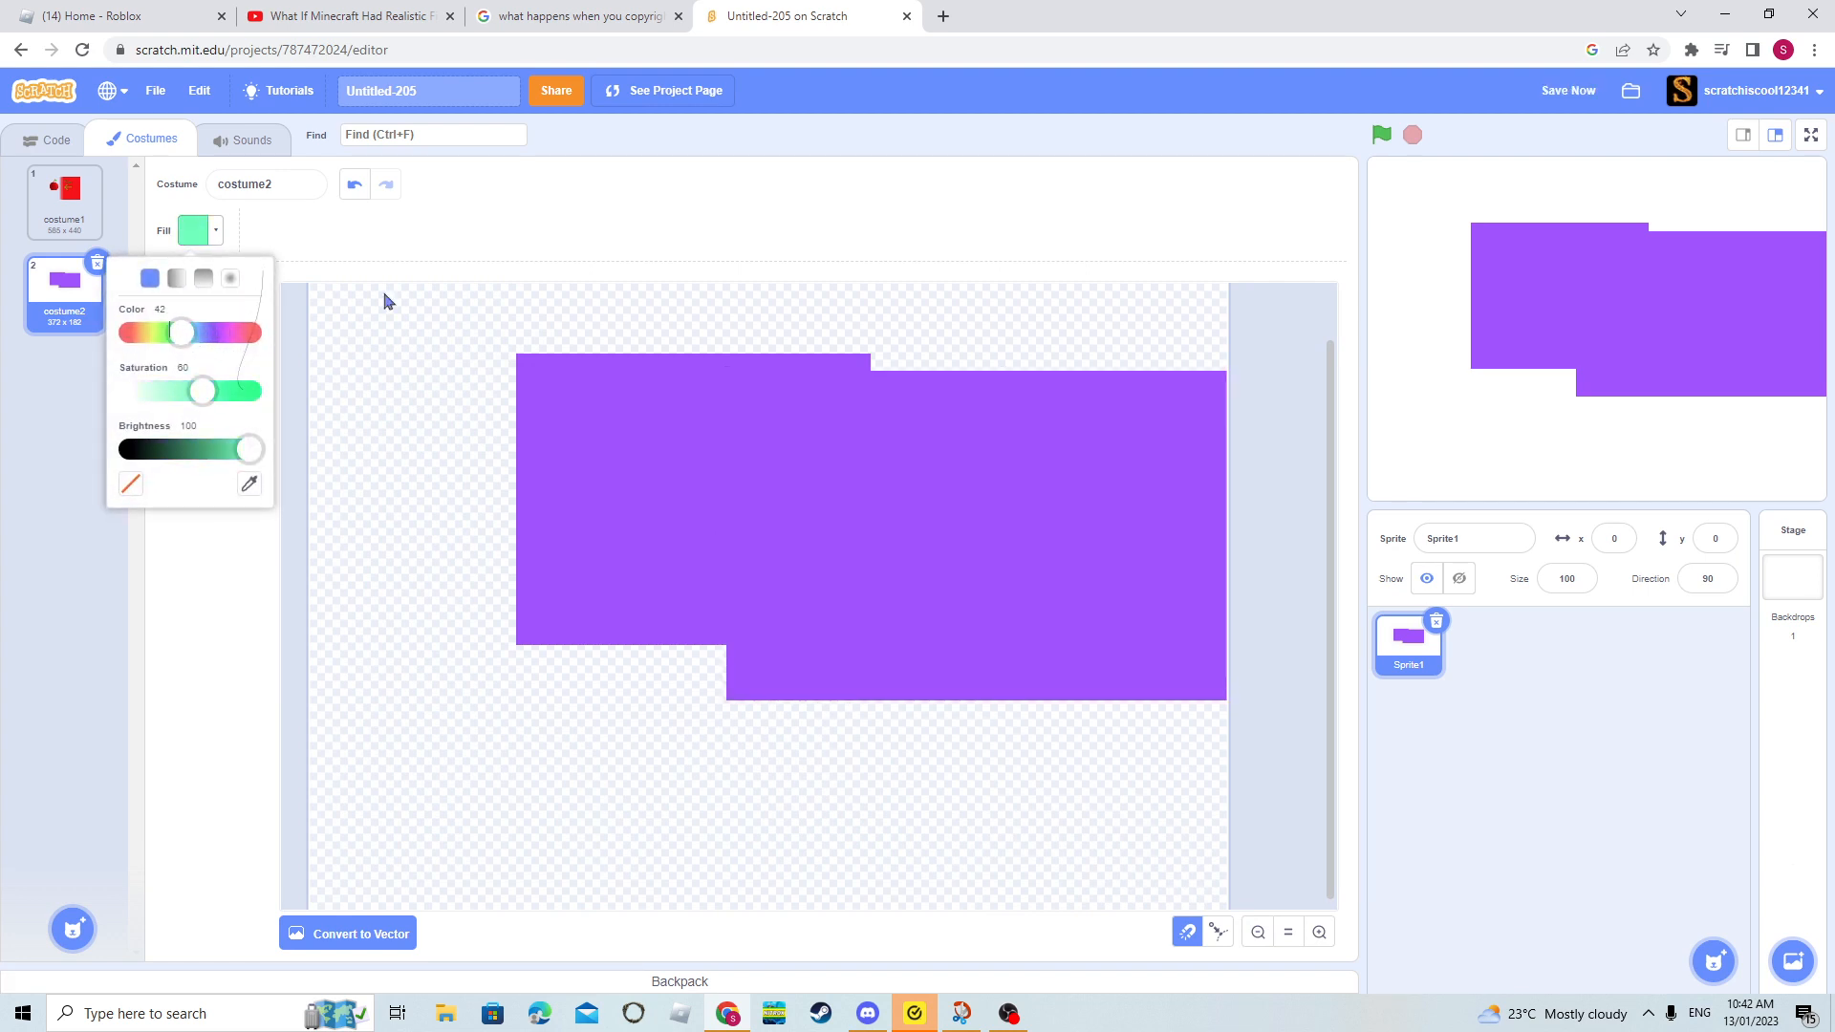
click(920, 511)
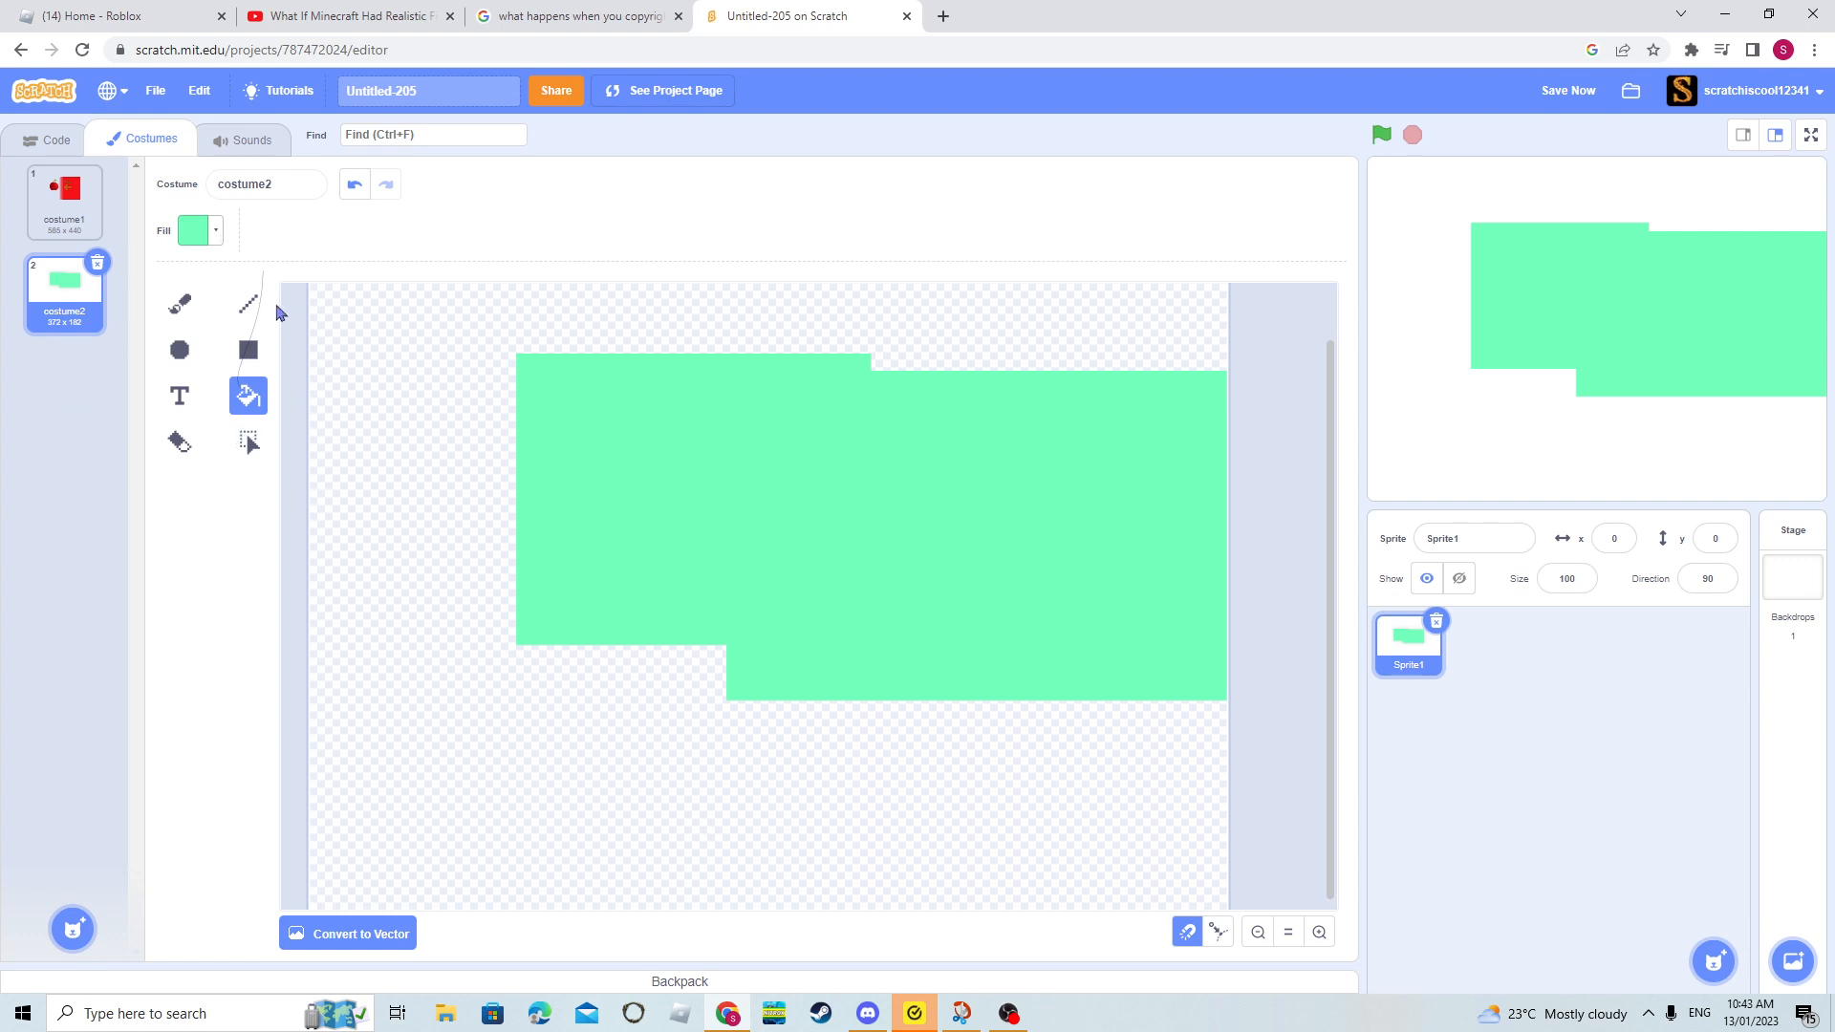
- Select all the mint green rectangles and delete them from the bitmap canvas
click(261, 449)
key(ctrl+a)
key(Delete)
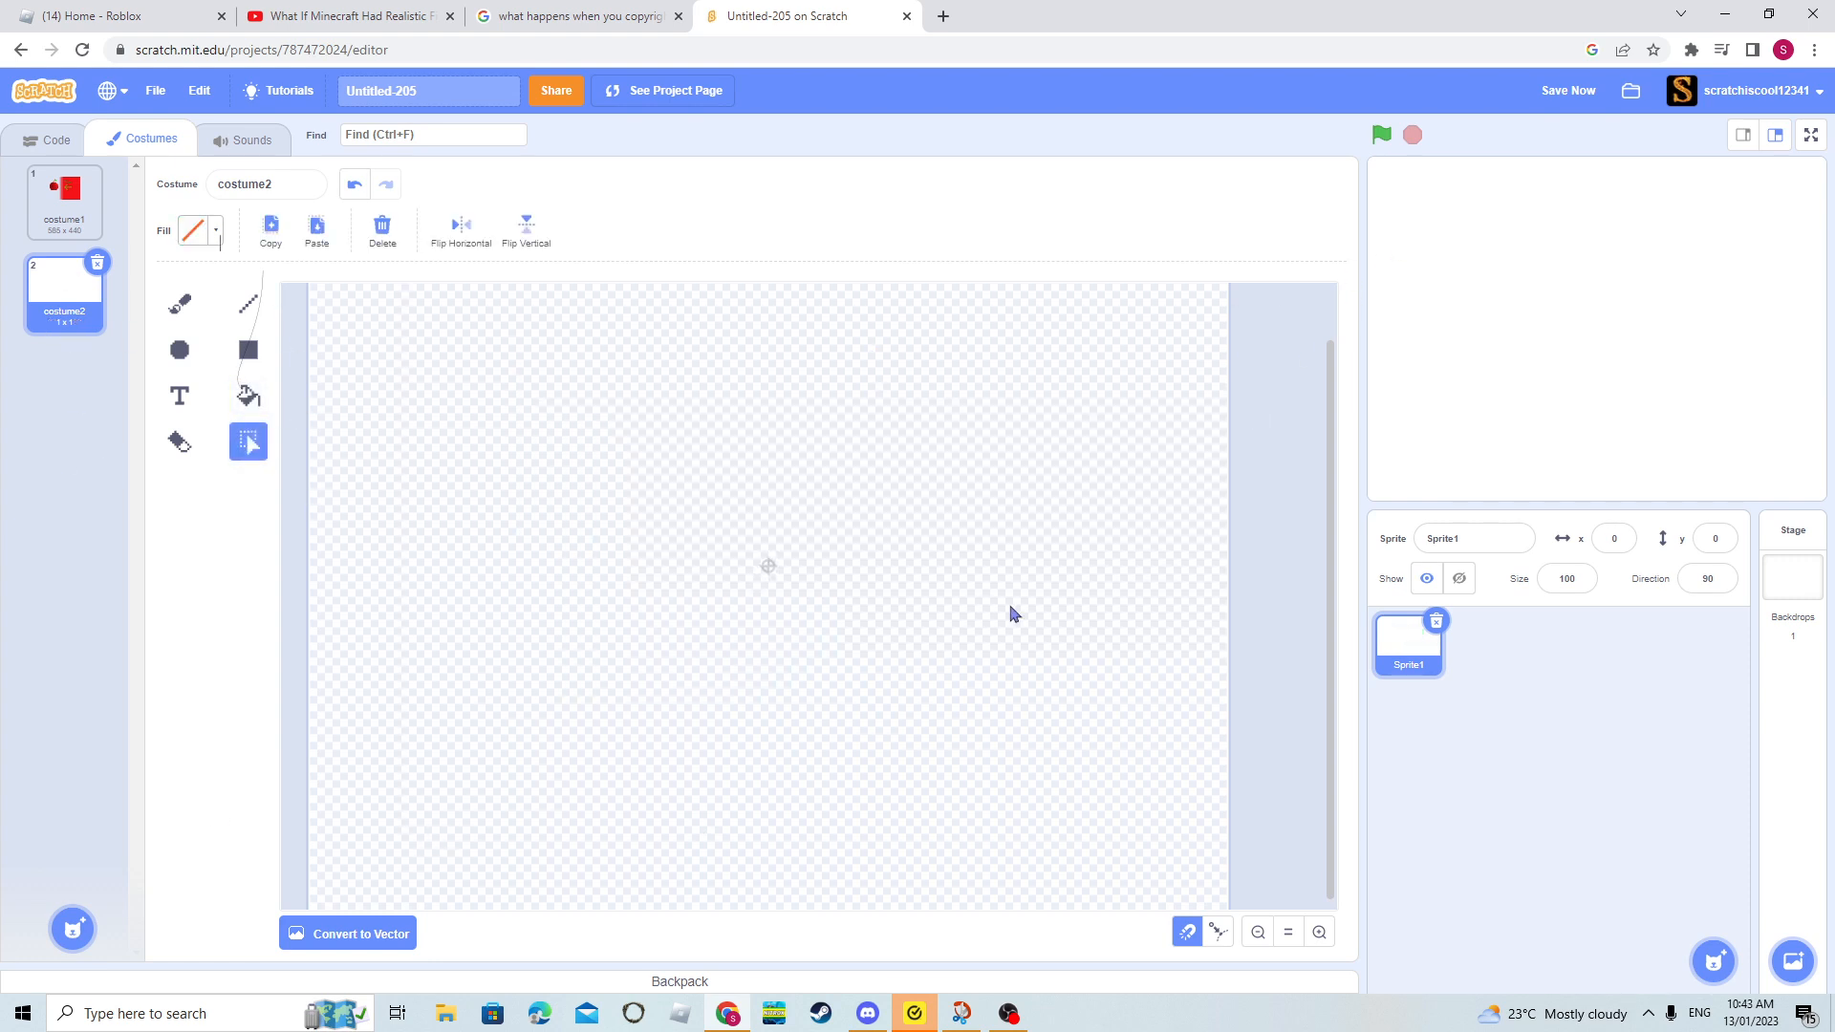
click(1258, 932)
click(1257, 932)
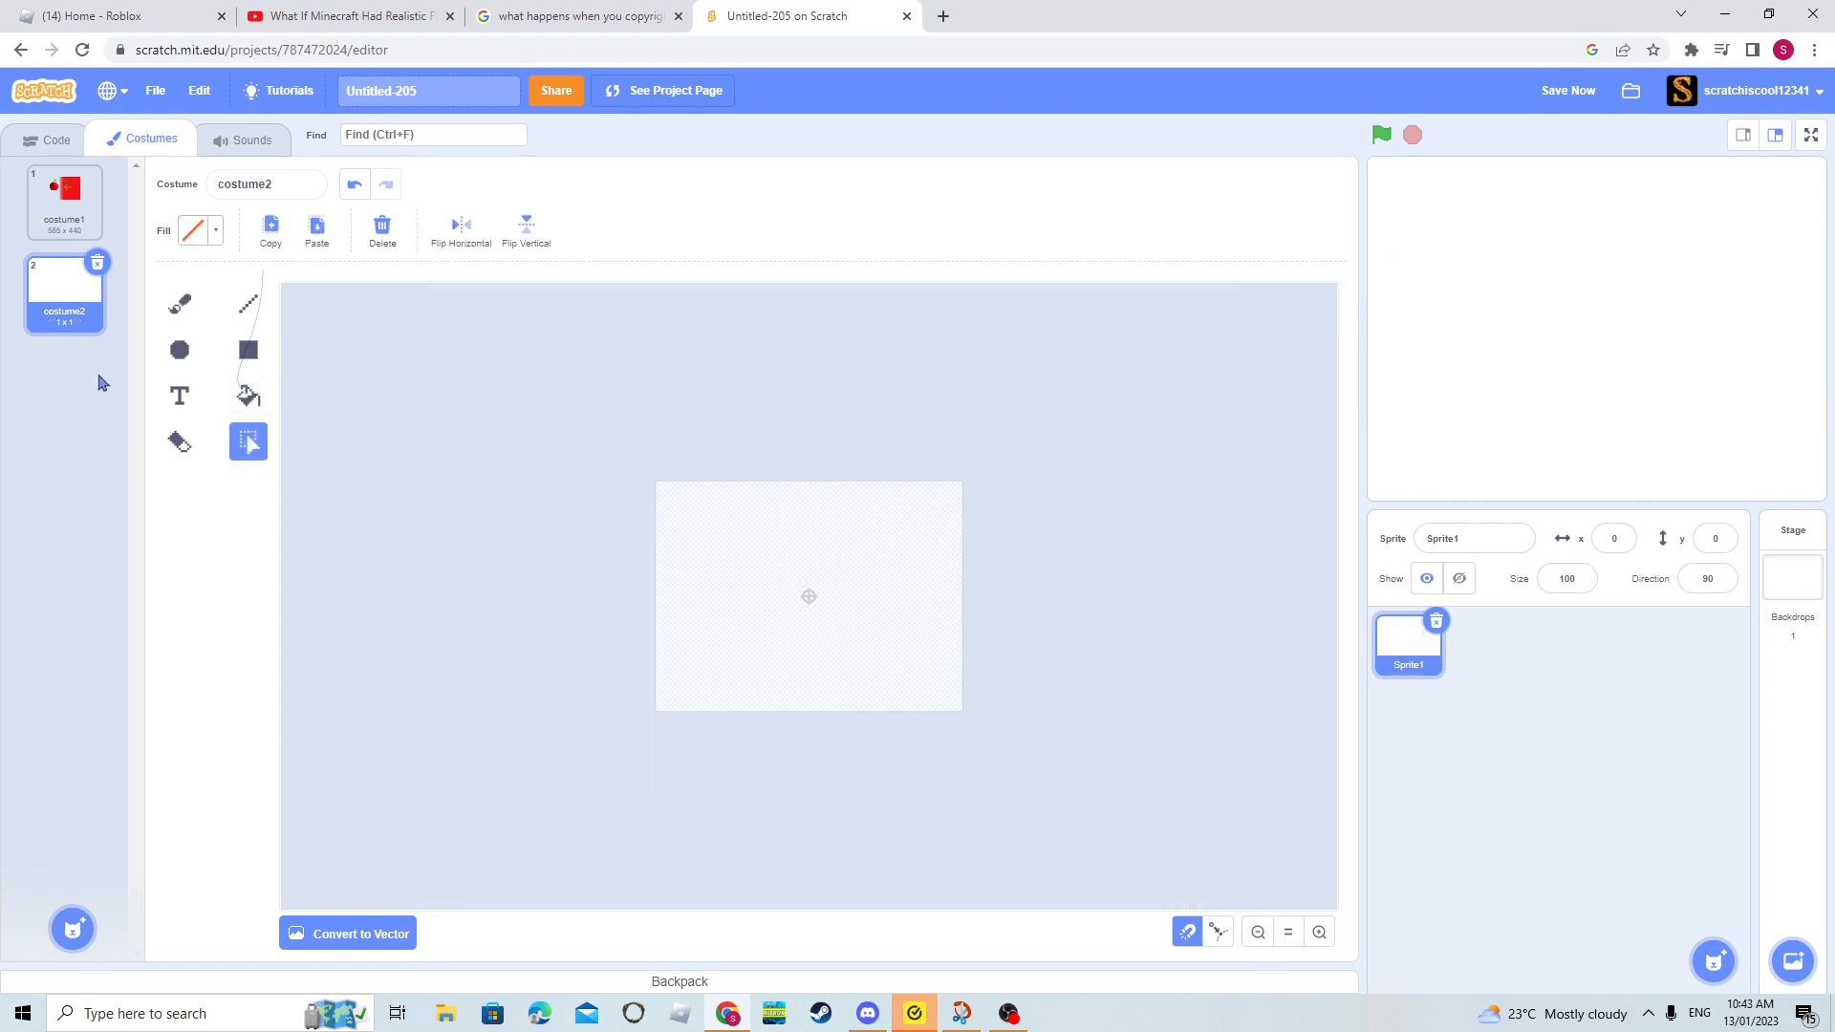
- Draw a large filled purple circle near the canvas center and a smaller one below and to the left of it
click(246, 396)
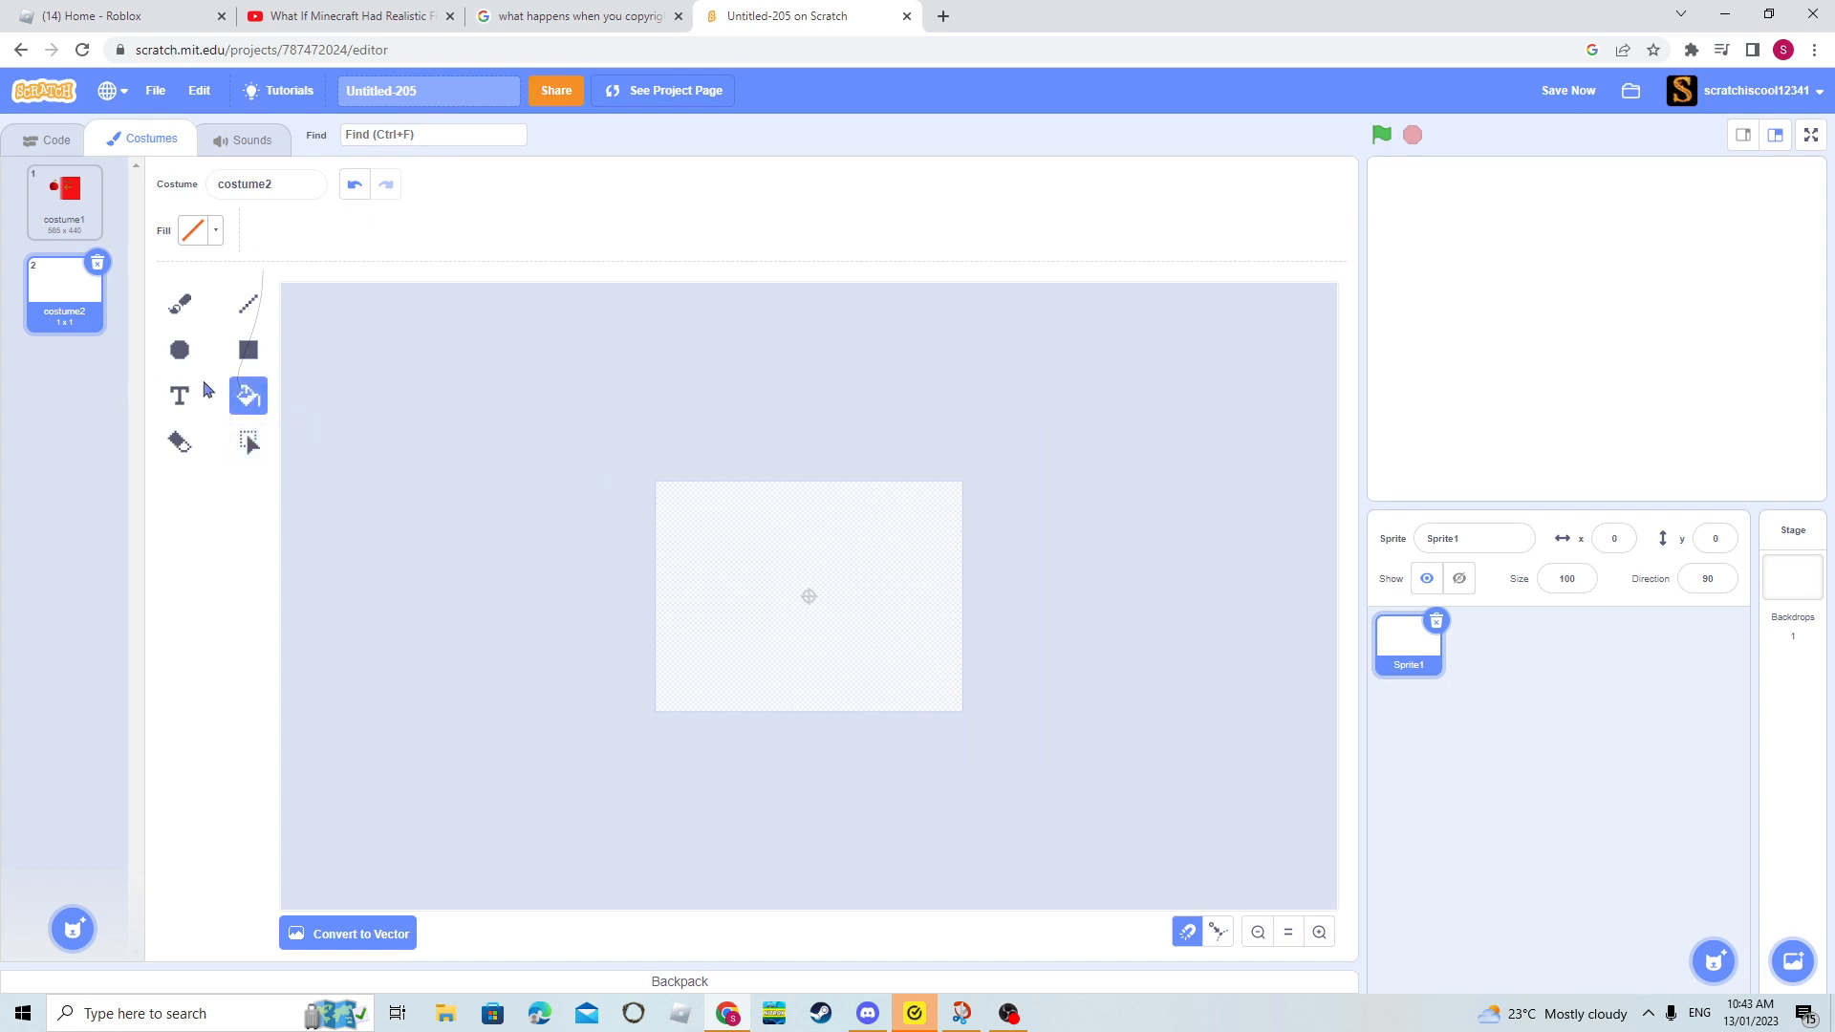
click(191, 394)
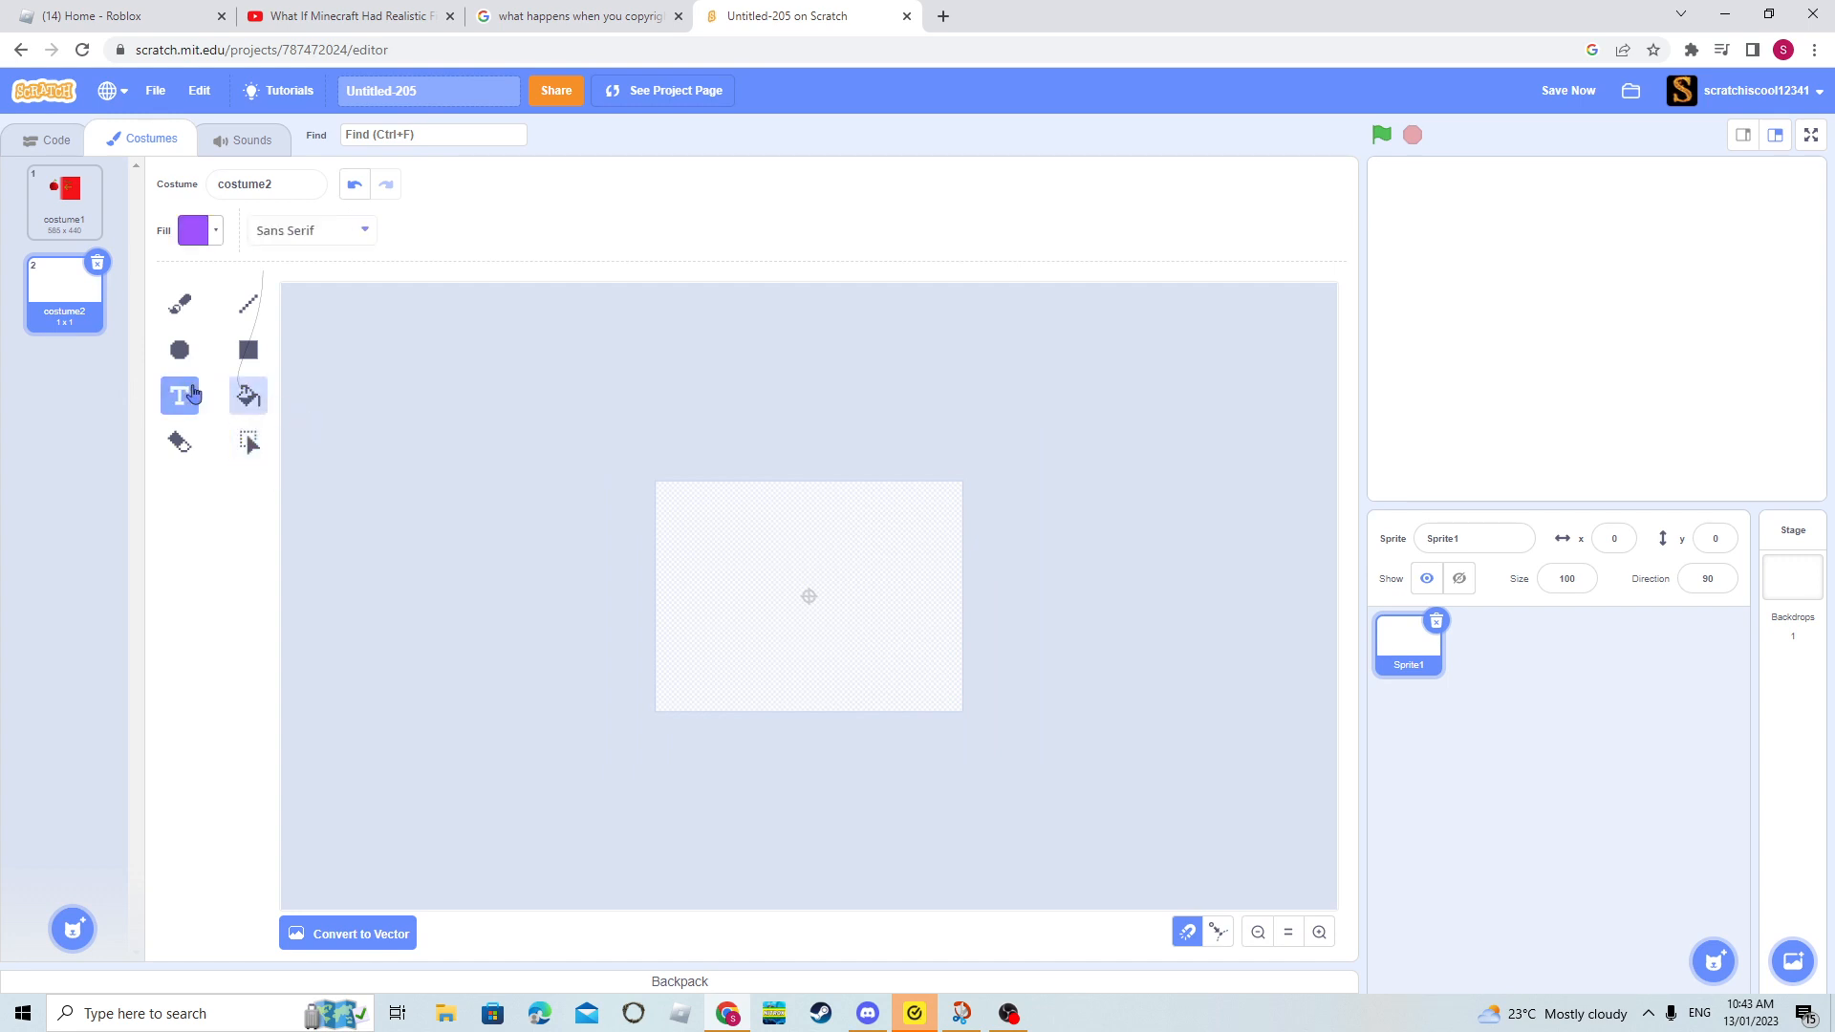
click(1319, 931)
click(1319, 932)
click(1319, 932)
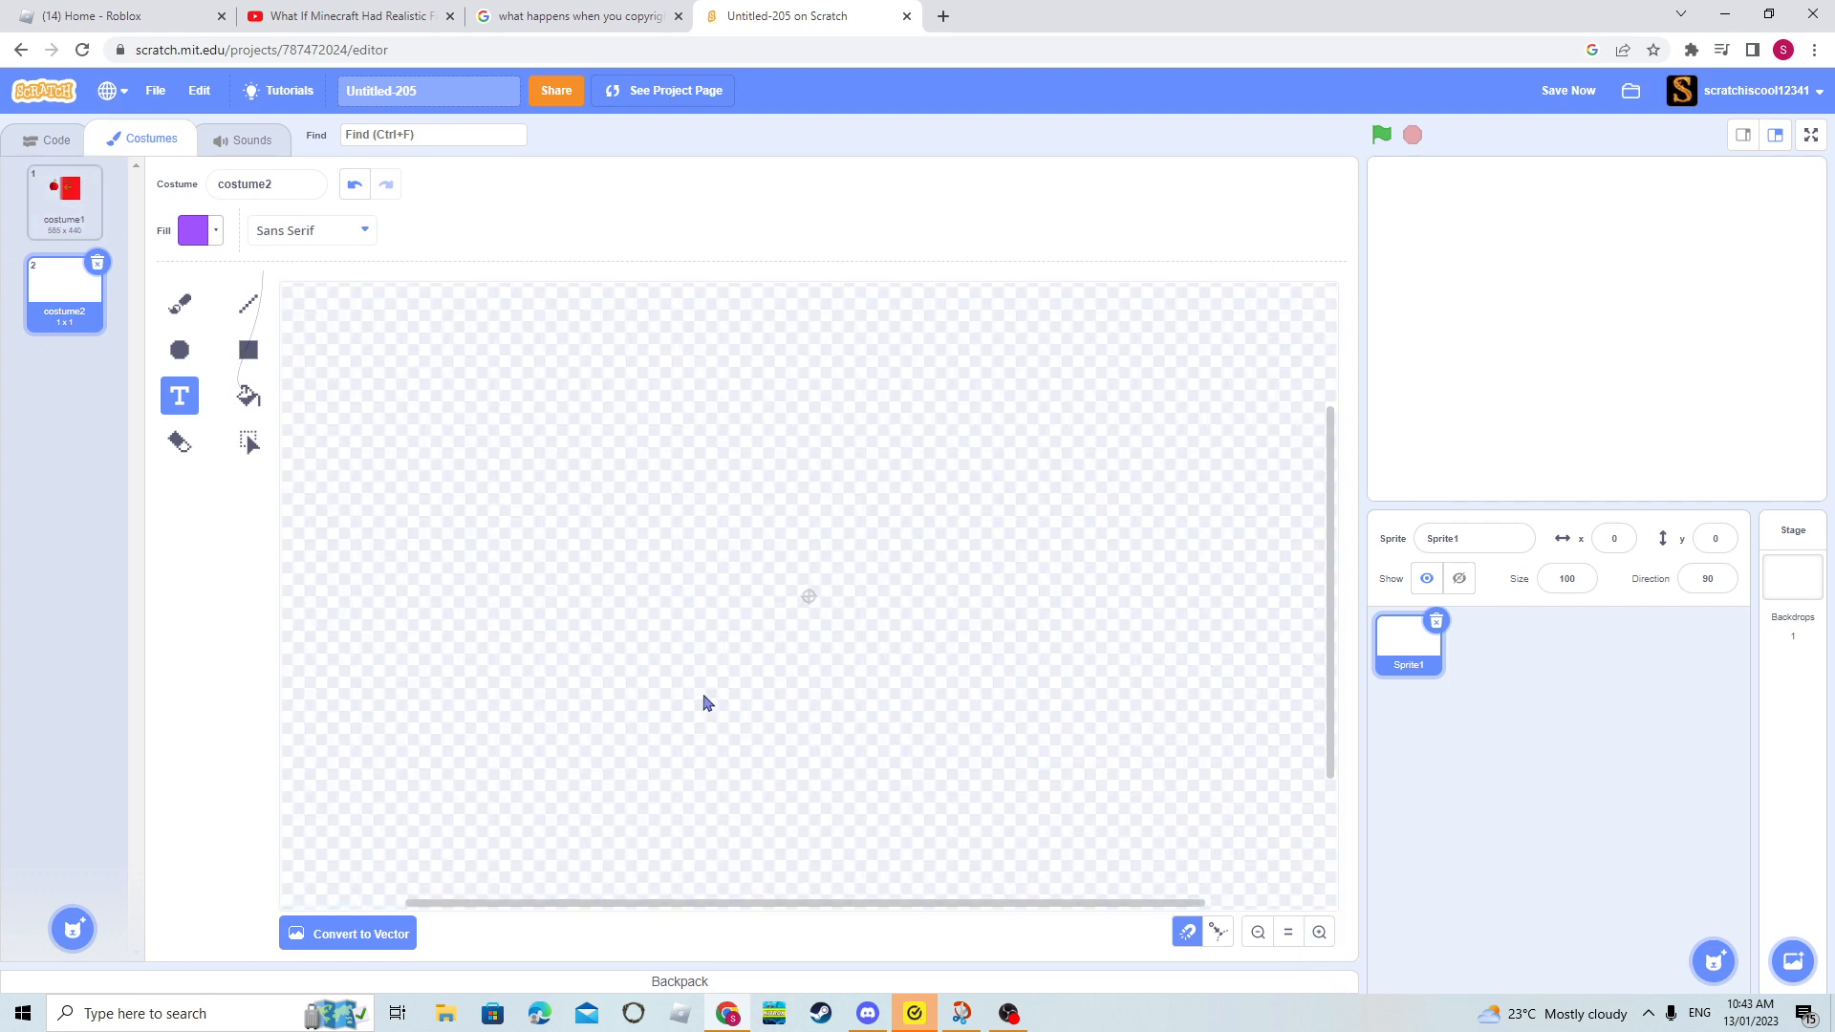
click(180, 350)
drag(623, 722, 1031, 381)
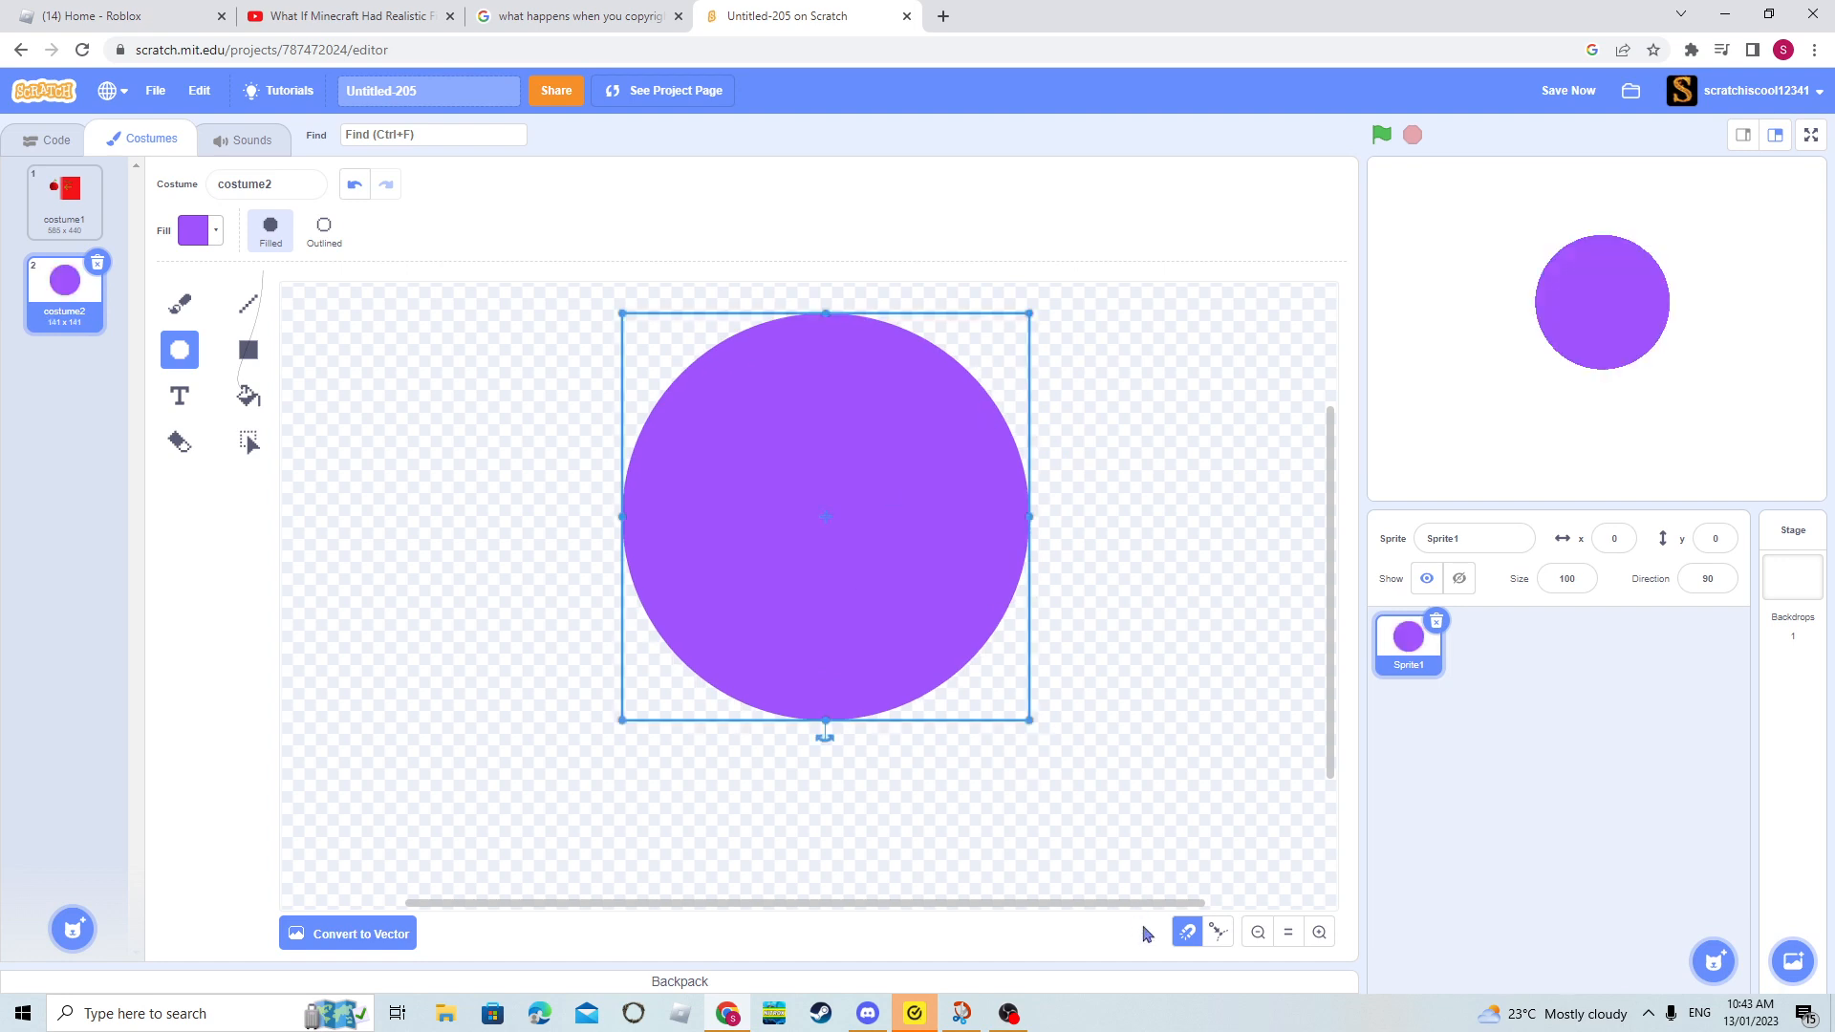
click(1257, 932)
drag(705, 684, 761, 620)
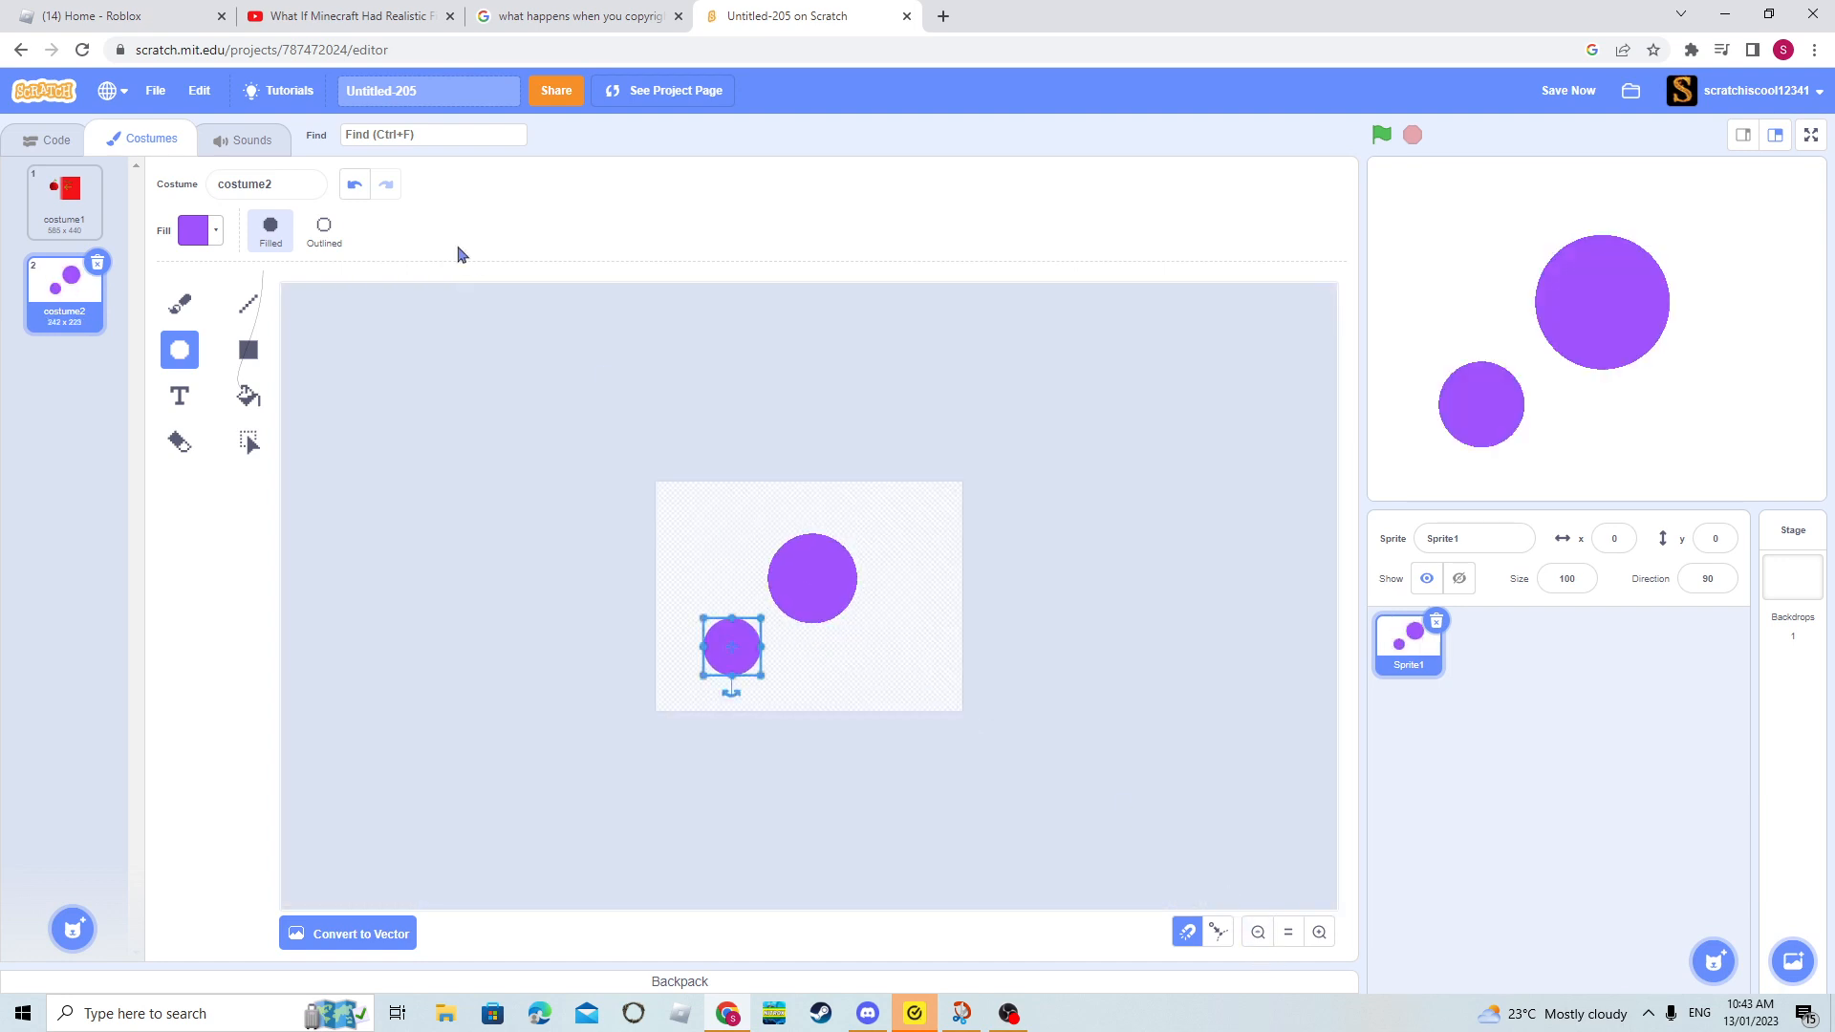
- Change the smaller purple circle from filled to outlined
click(322, 233)
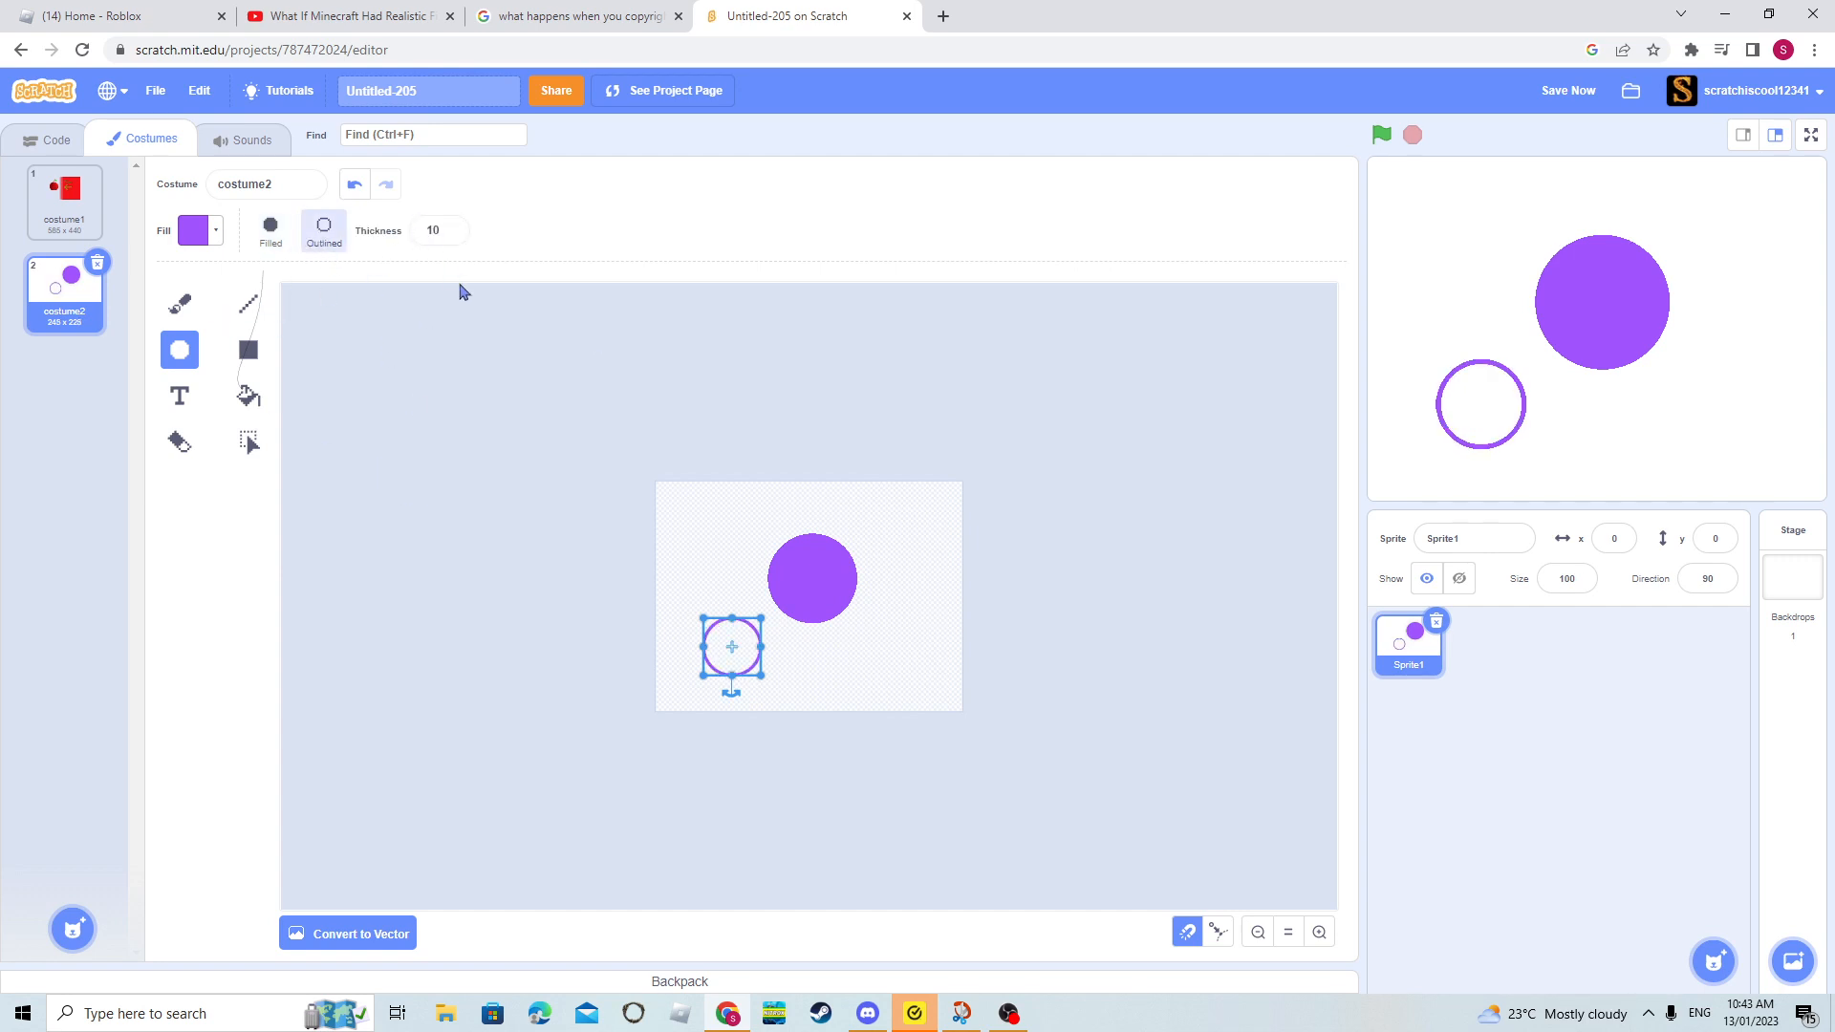
click(765, 584)
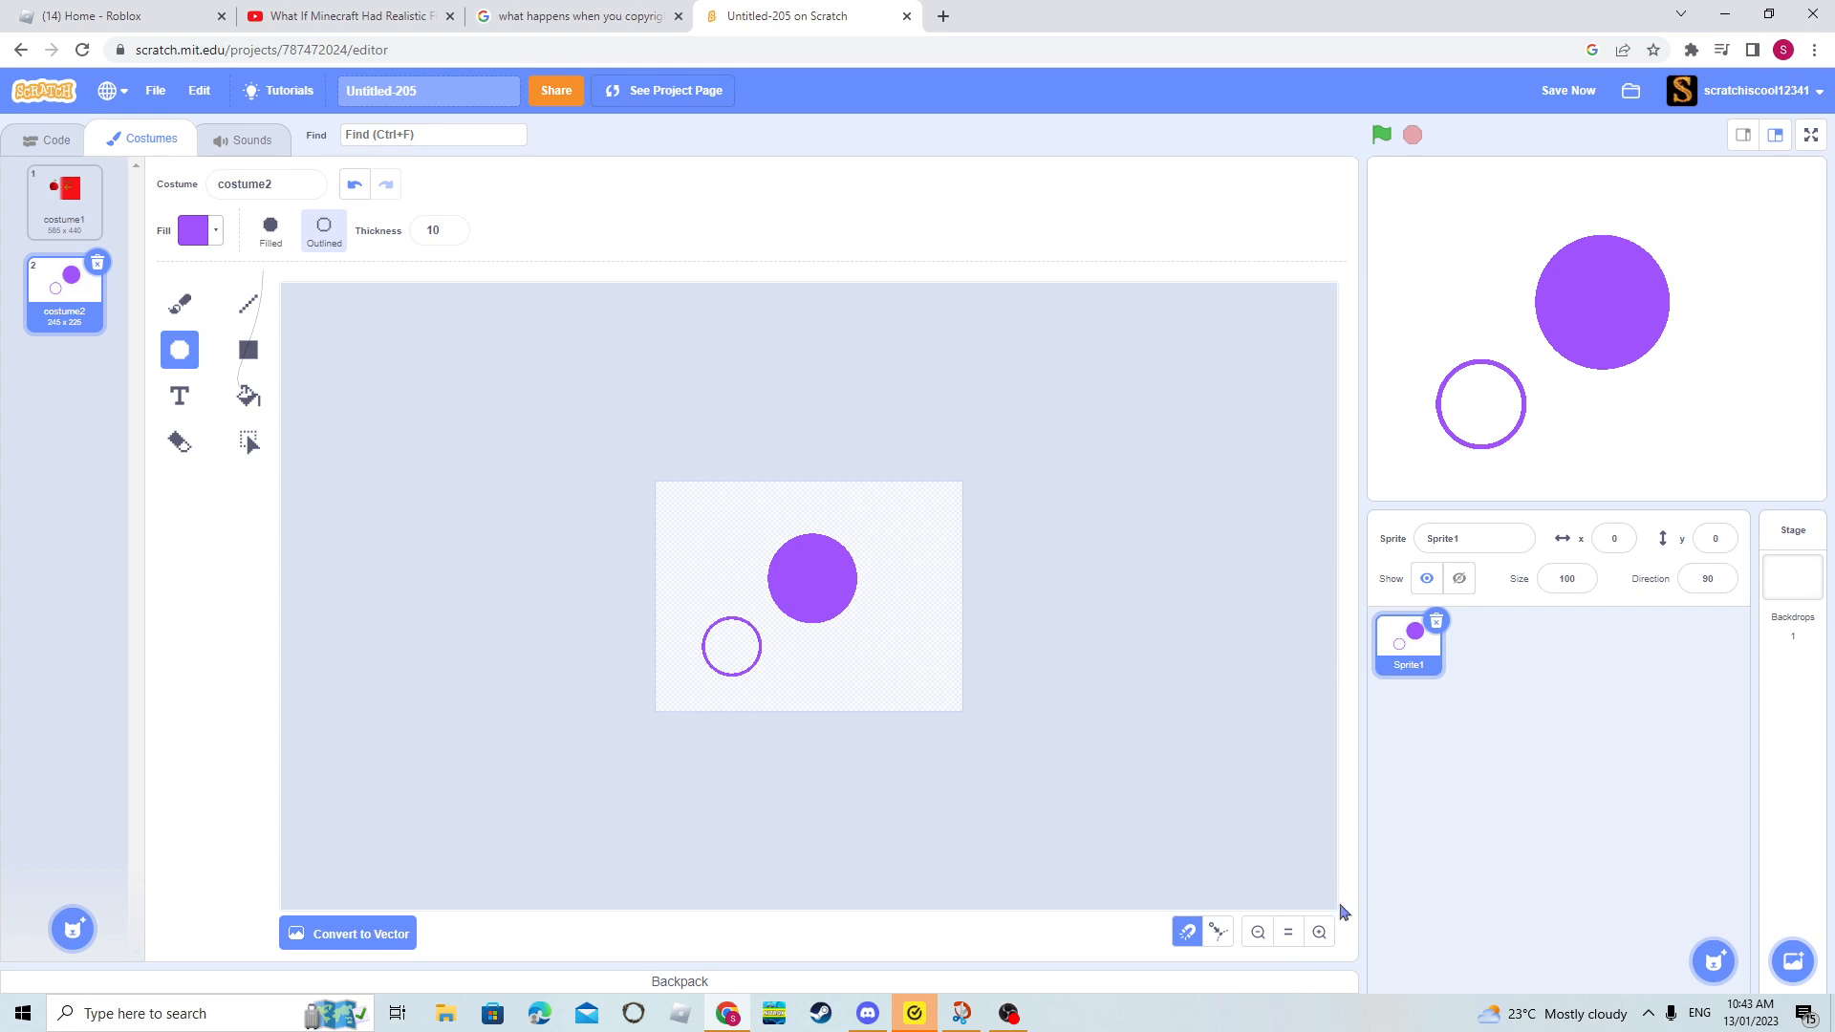
click(1319, 934)
click(1319, 933)
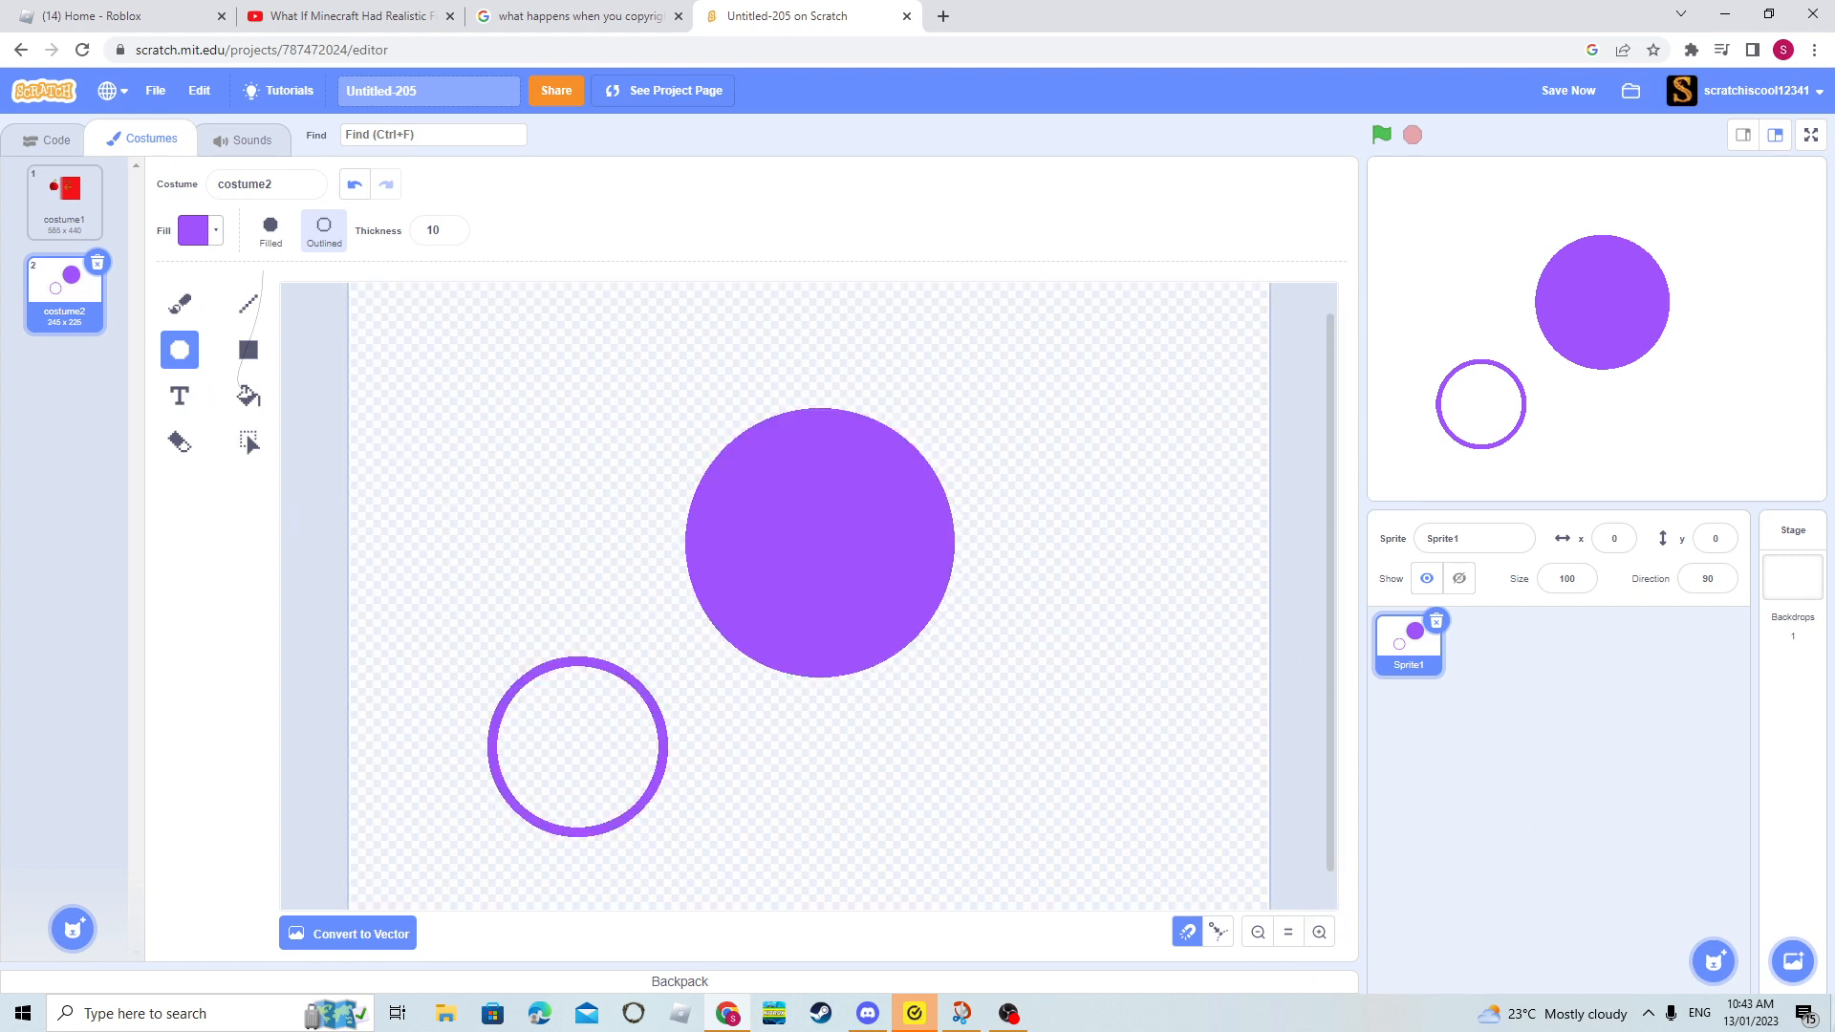
click(1254, 935)
click(1254, 934)
- Delete both purple circles and remove costume2 from the sprite
click(250, 441)
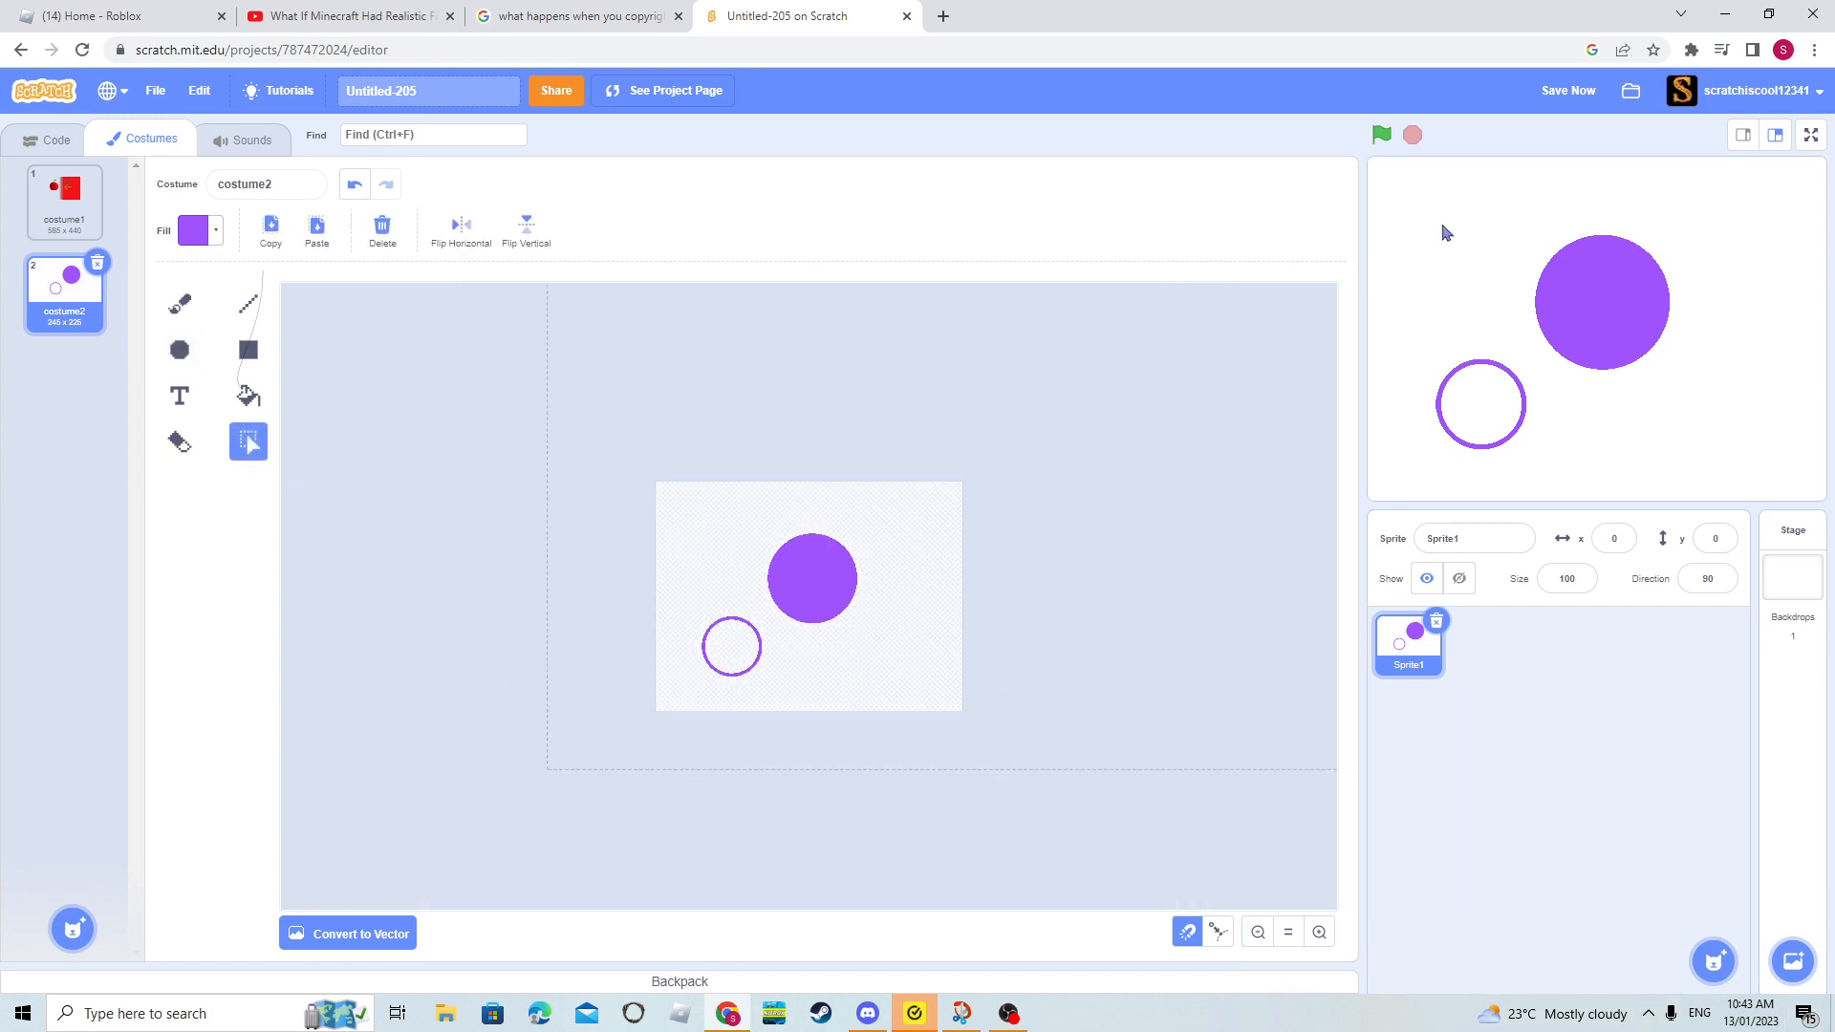
key(ctrl+a)
key(Delete)
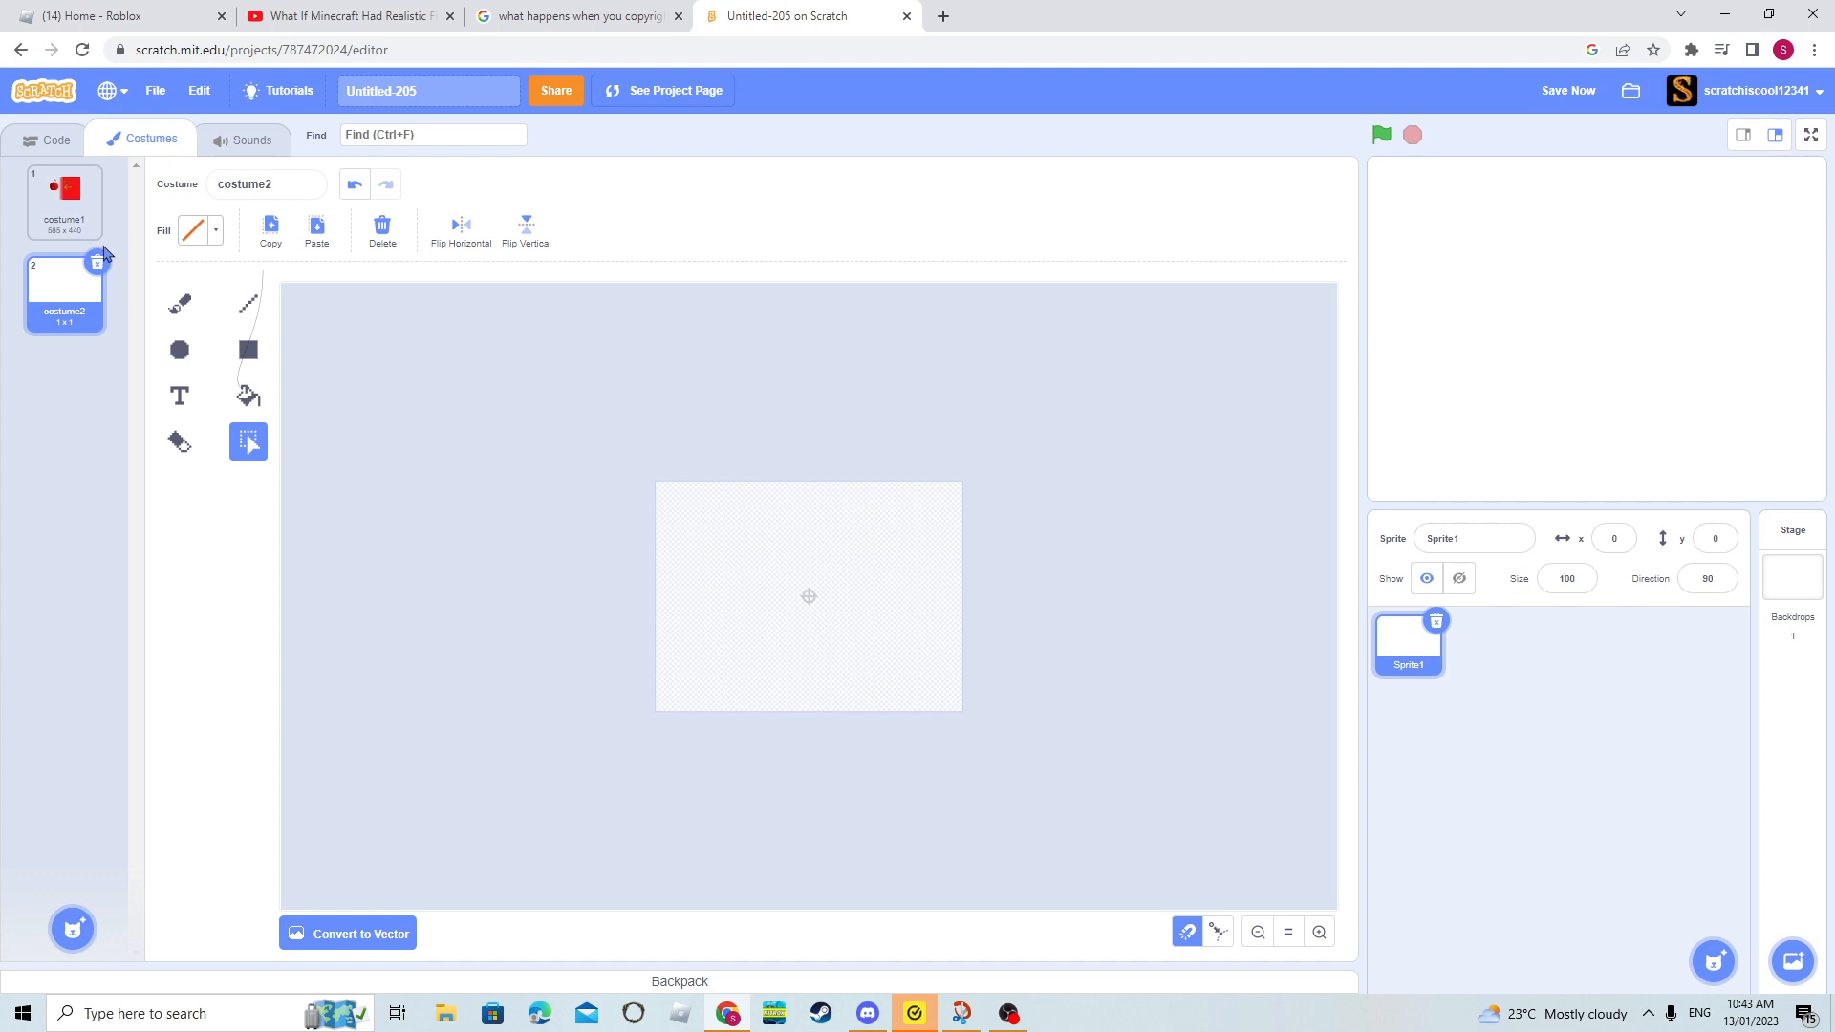
click(95, 259)
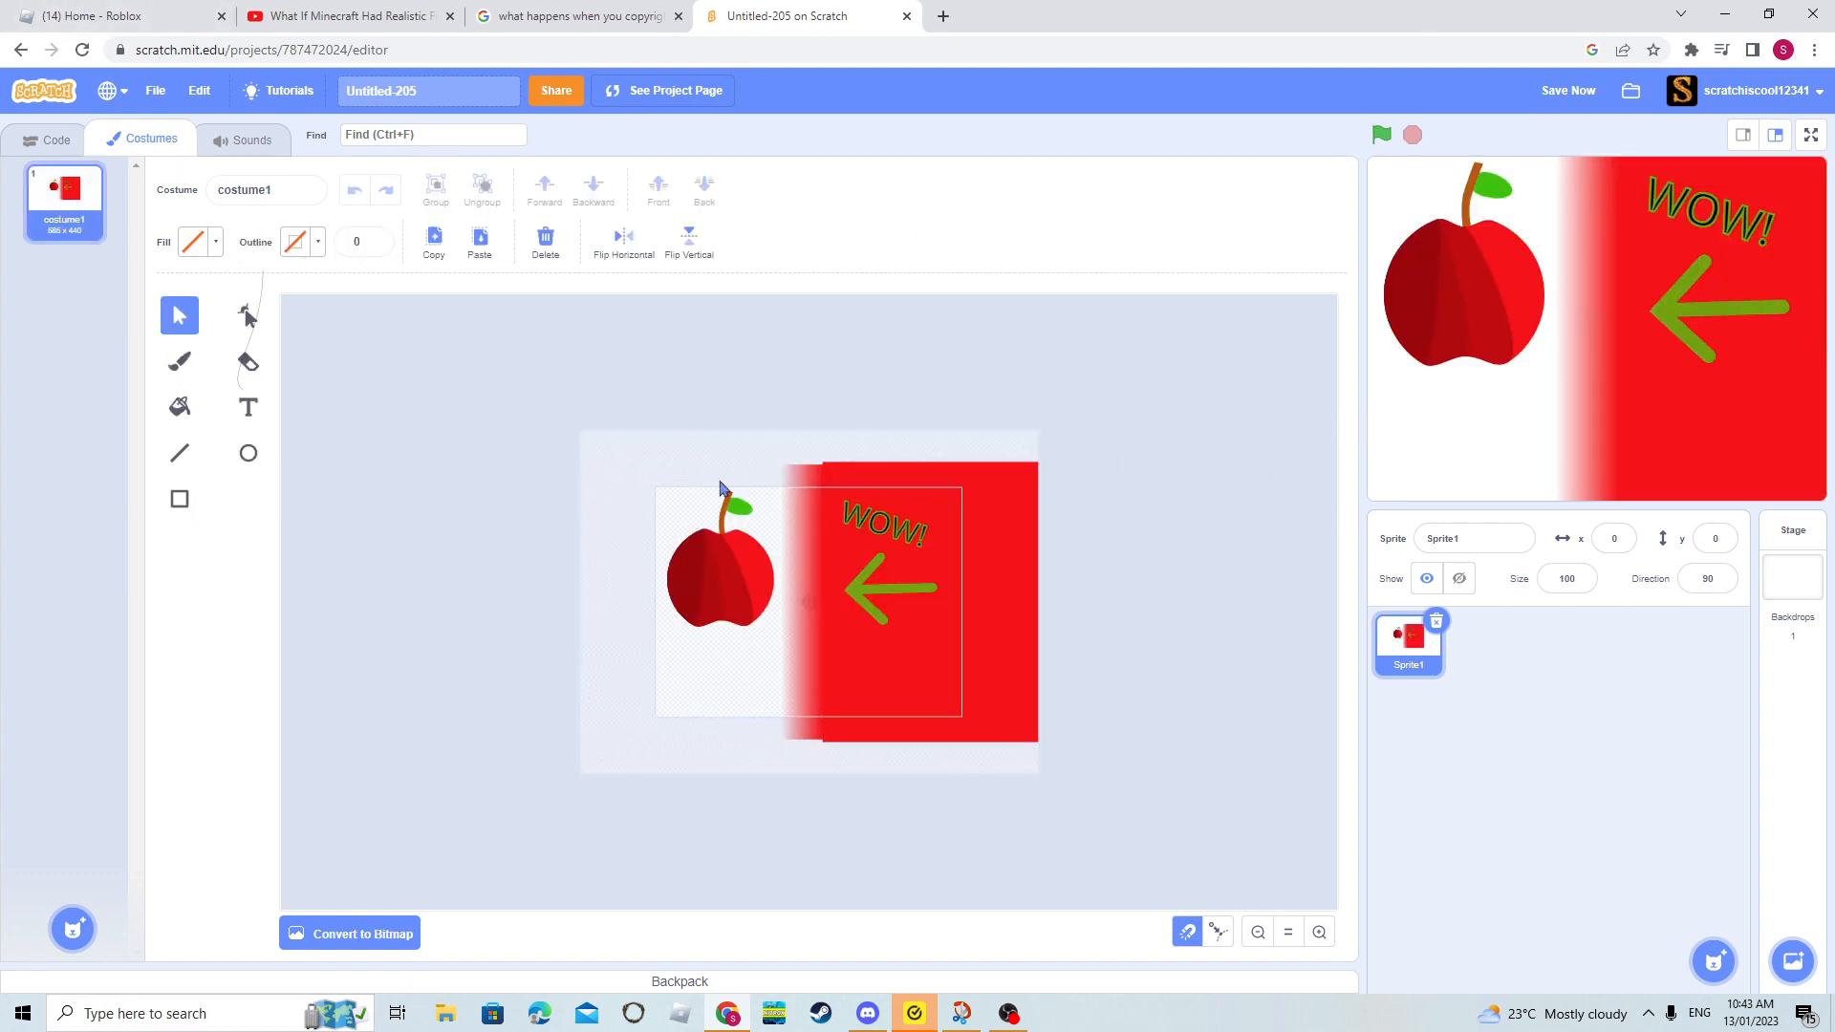
- Try a radial gradient on the narrow red fading strip in costume1 and return it to the horizontal gradient
click(821, 489)
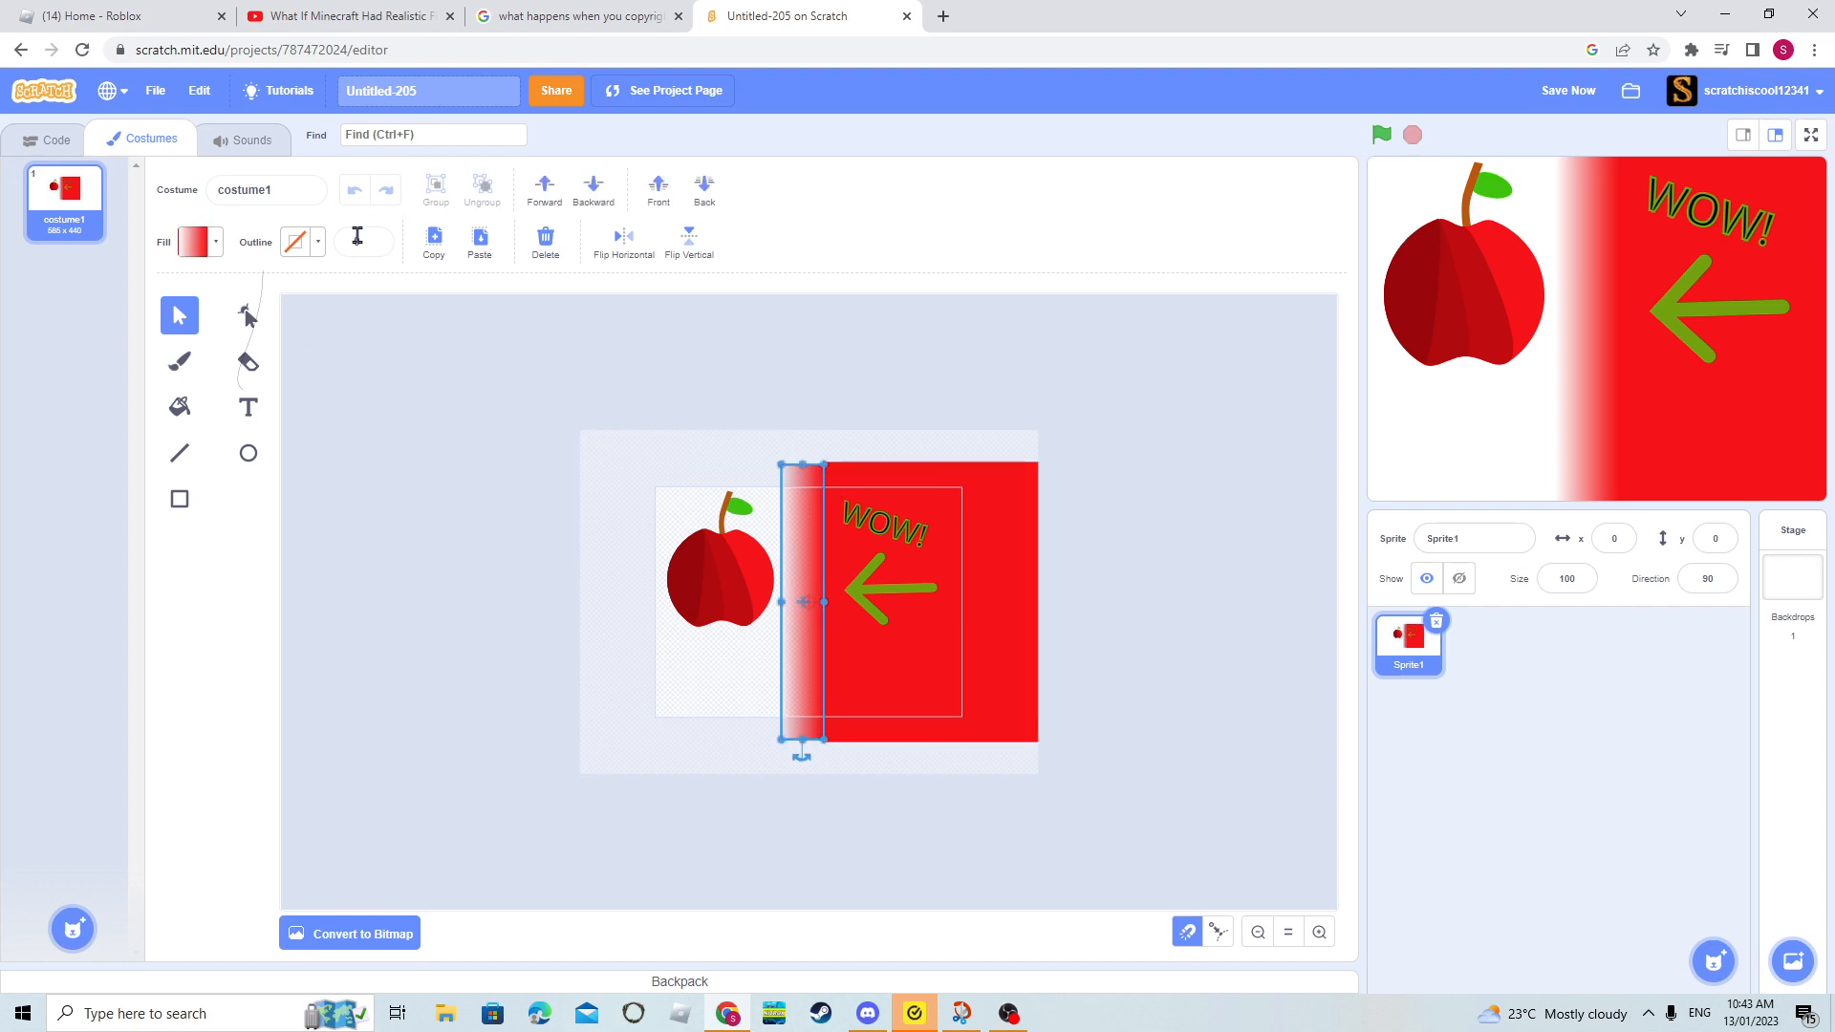
click(198, 245)
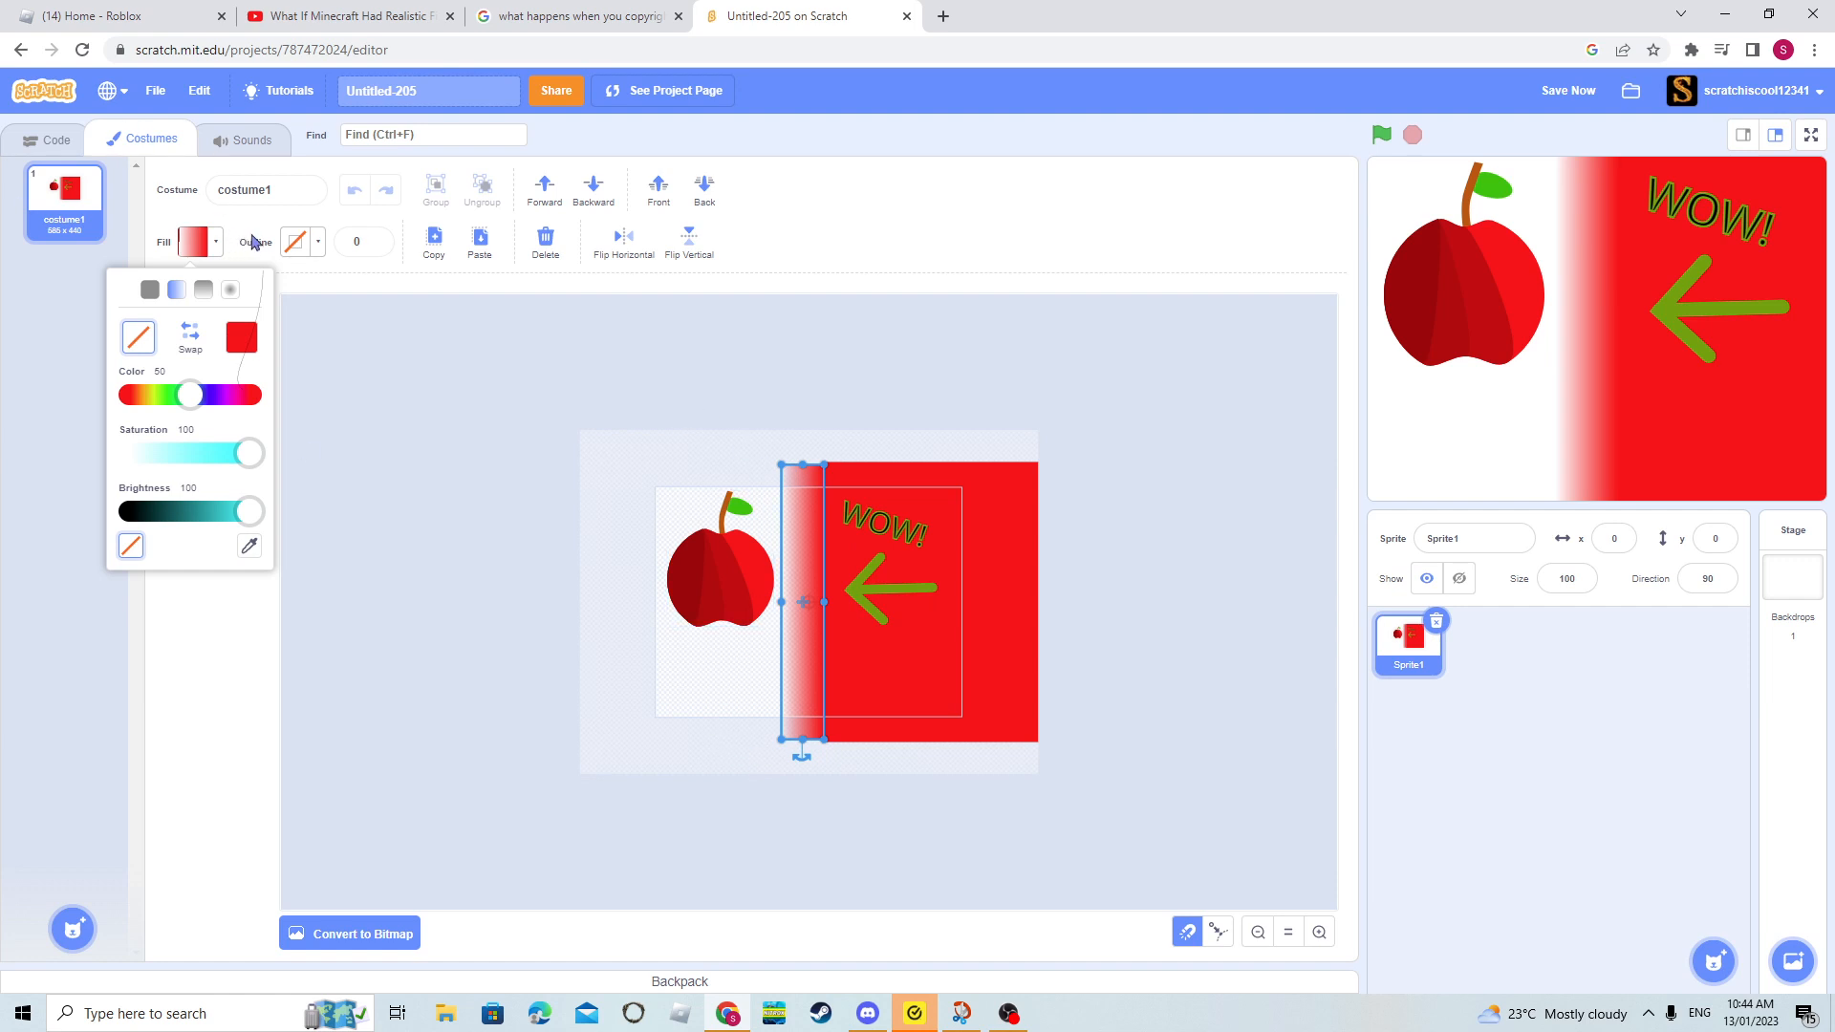
click(229, 292)
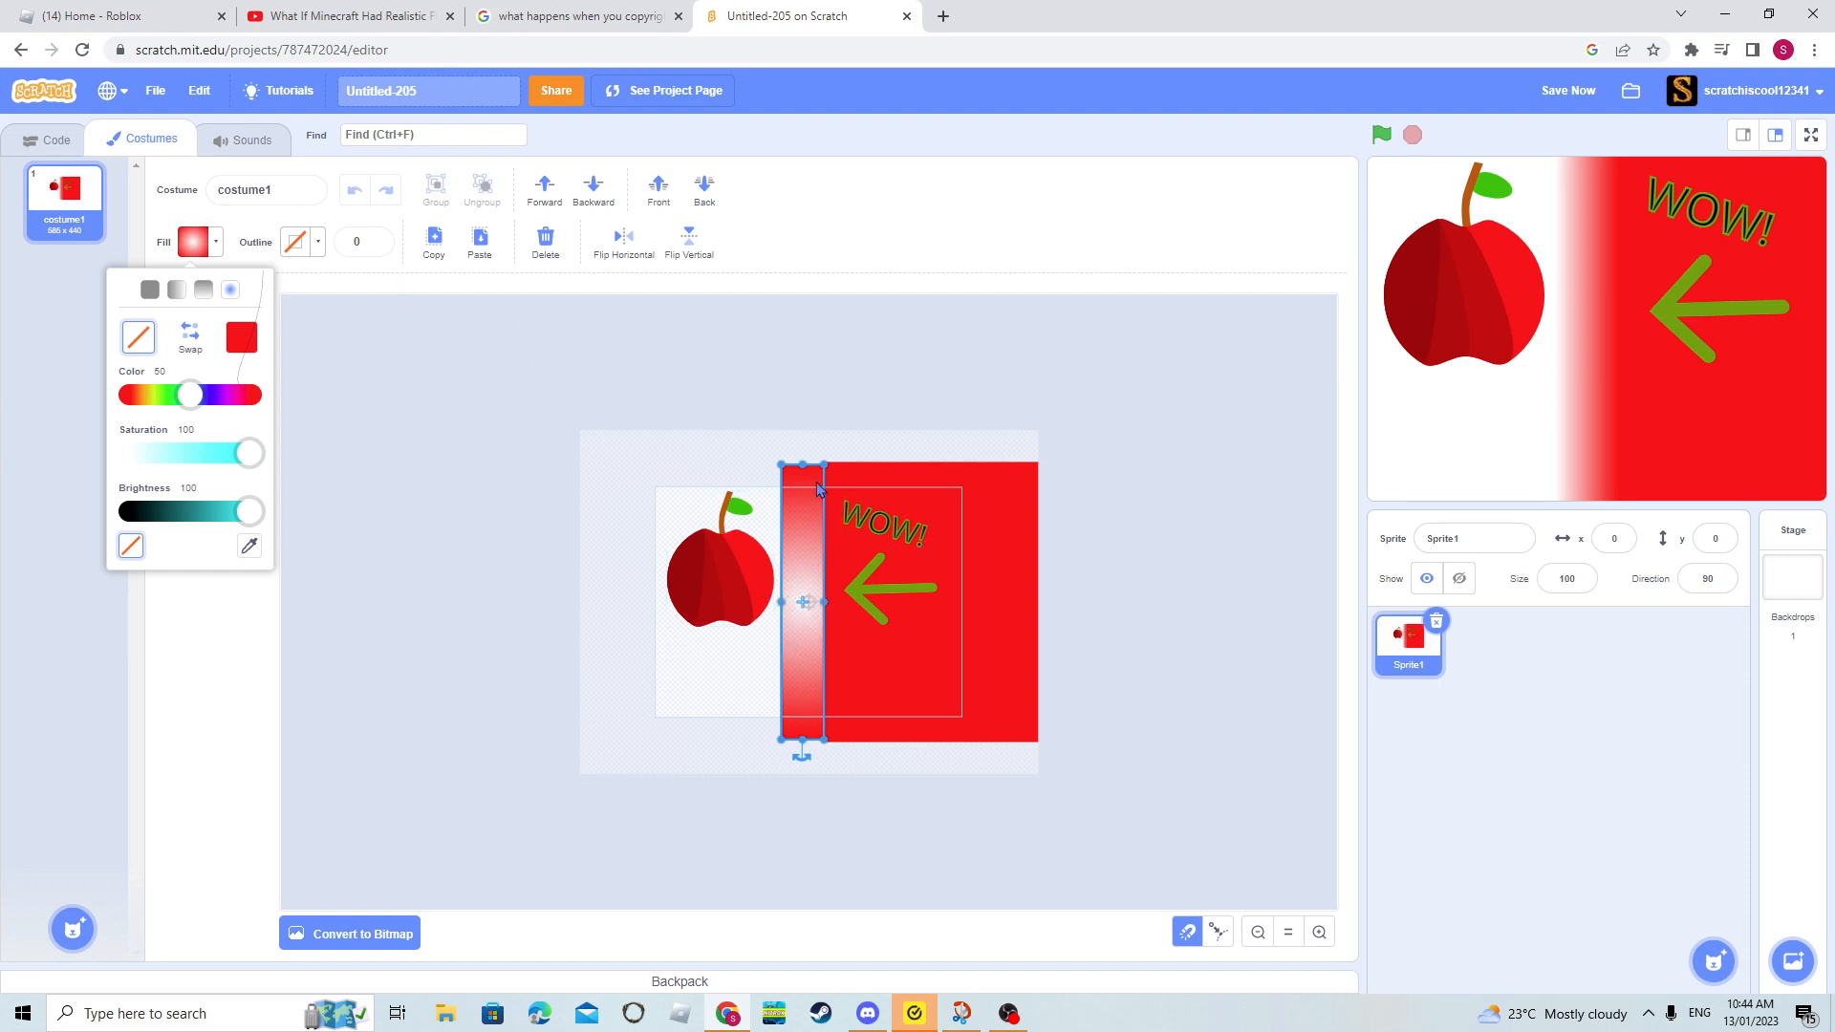
click(177, 291)
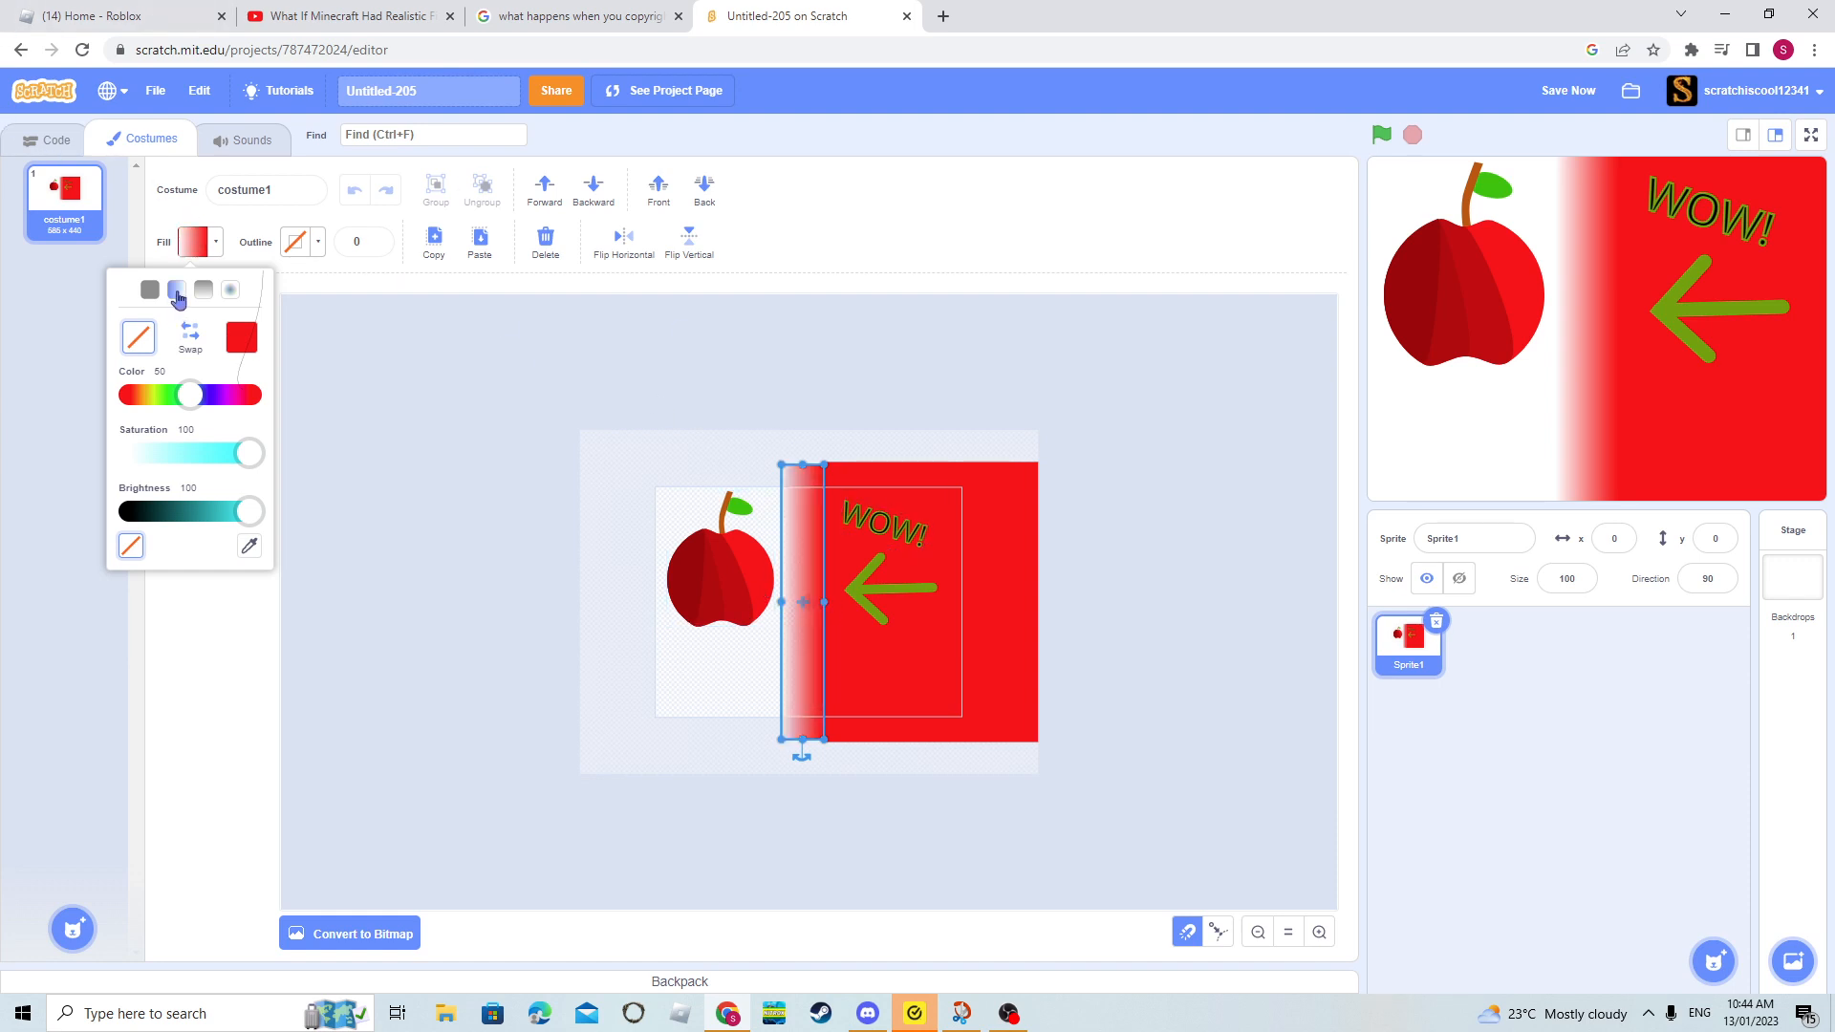
click(549, 437)
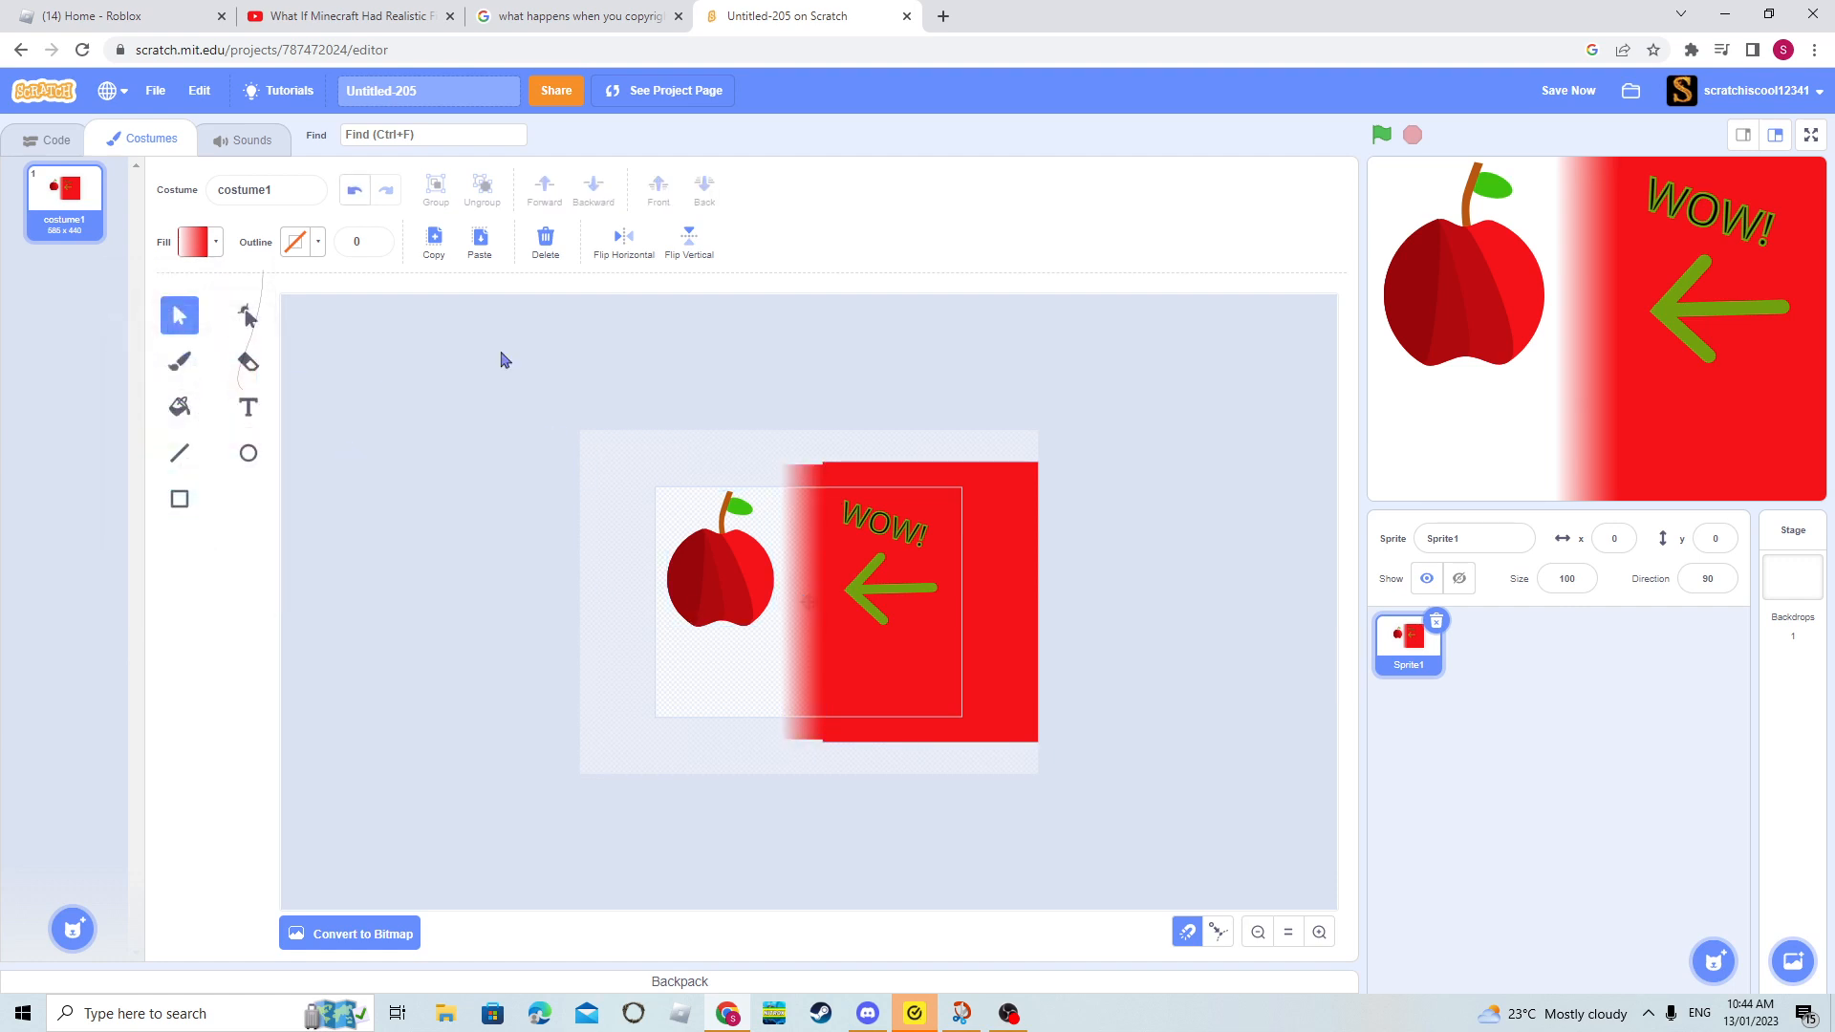
- Examine costume1's apple, arrow and WOW! artwork up close alongside the Reshape, Select, Rectangle and Circle tools
click(873, 594)
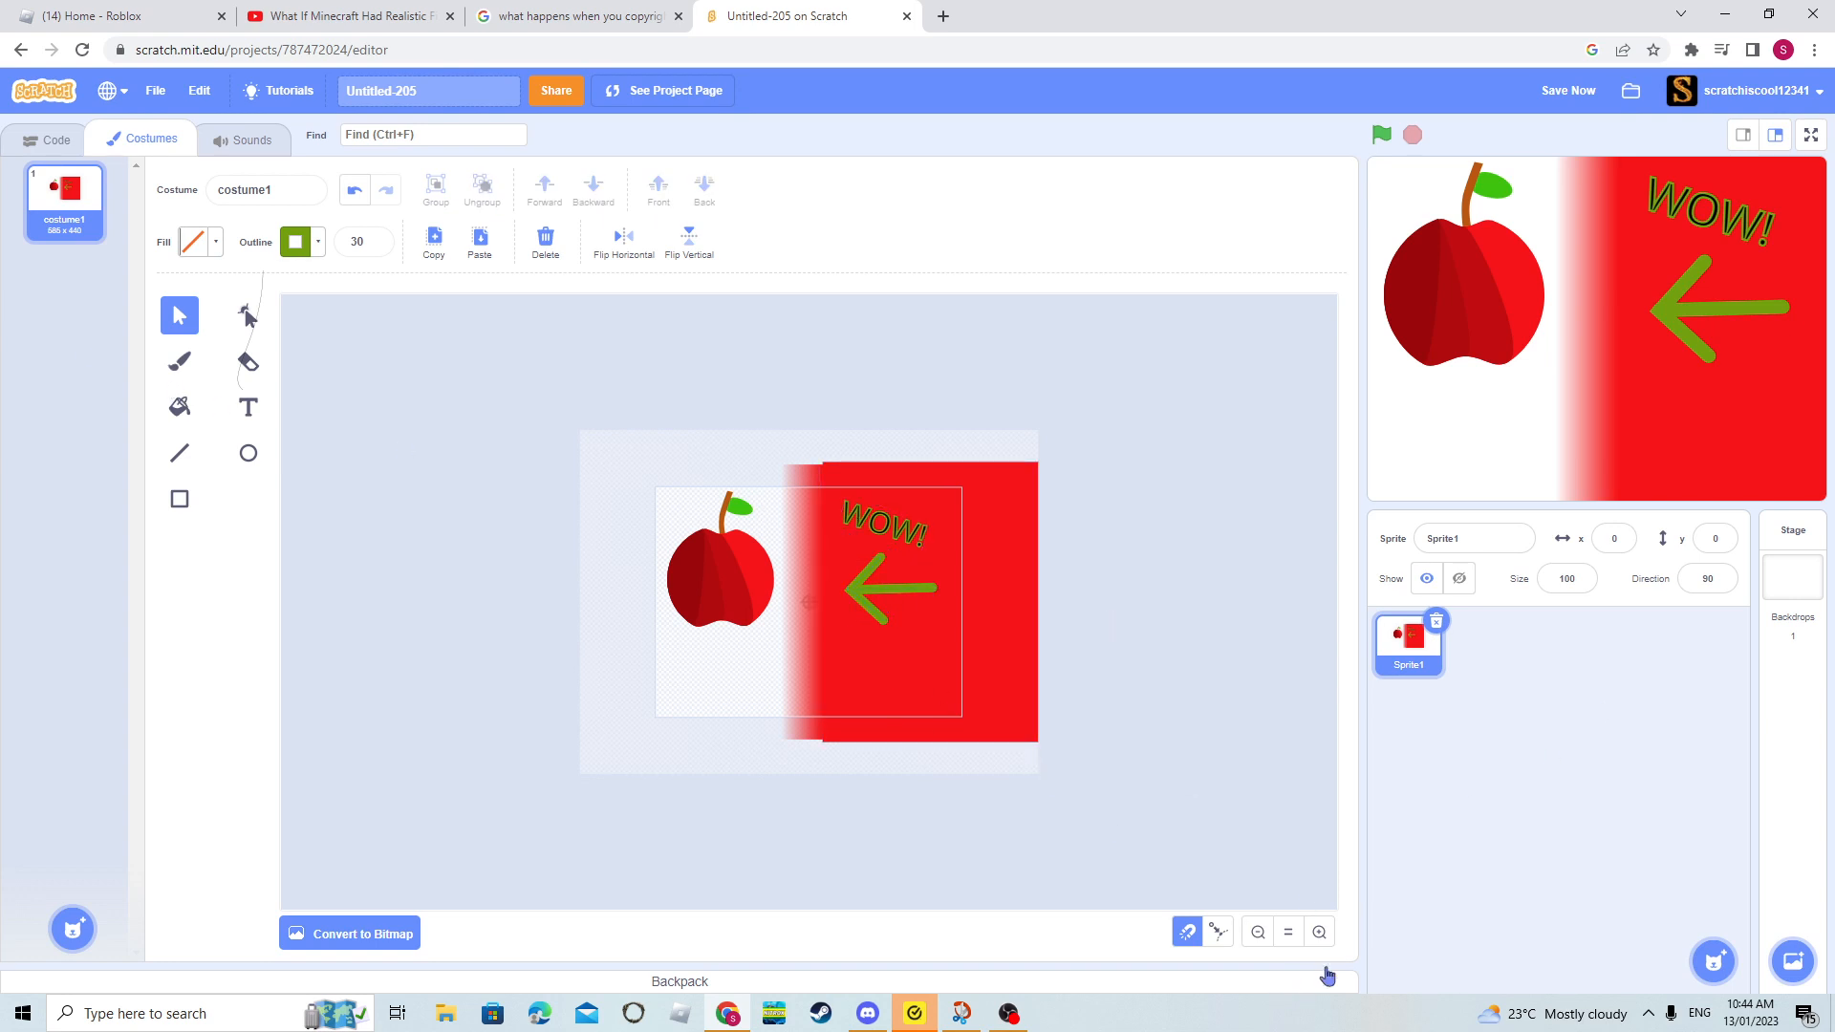
double_click(1319, 931)
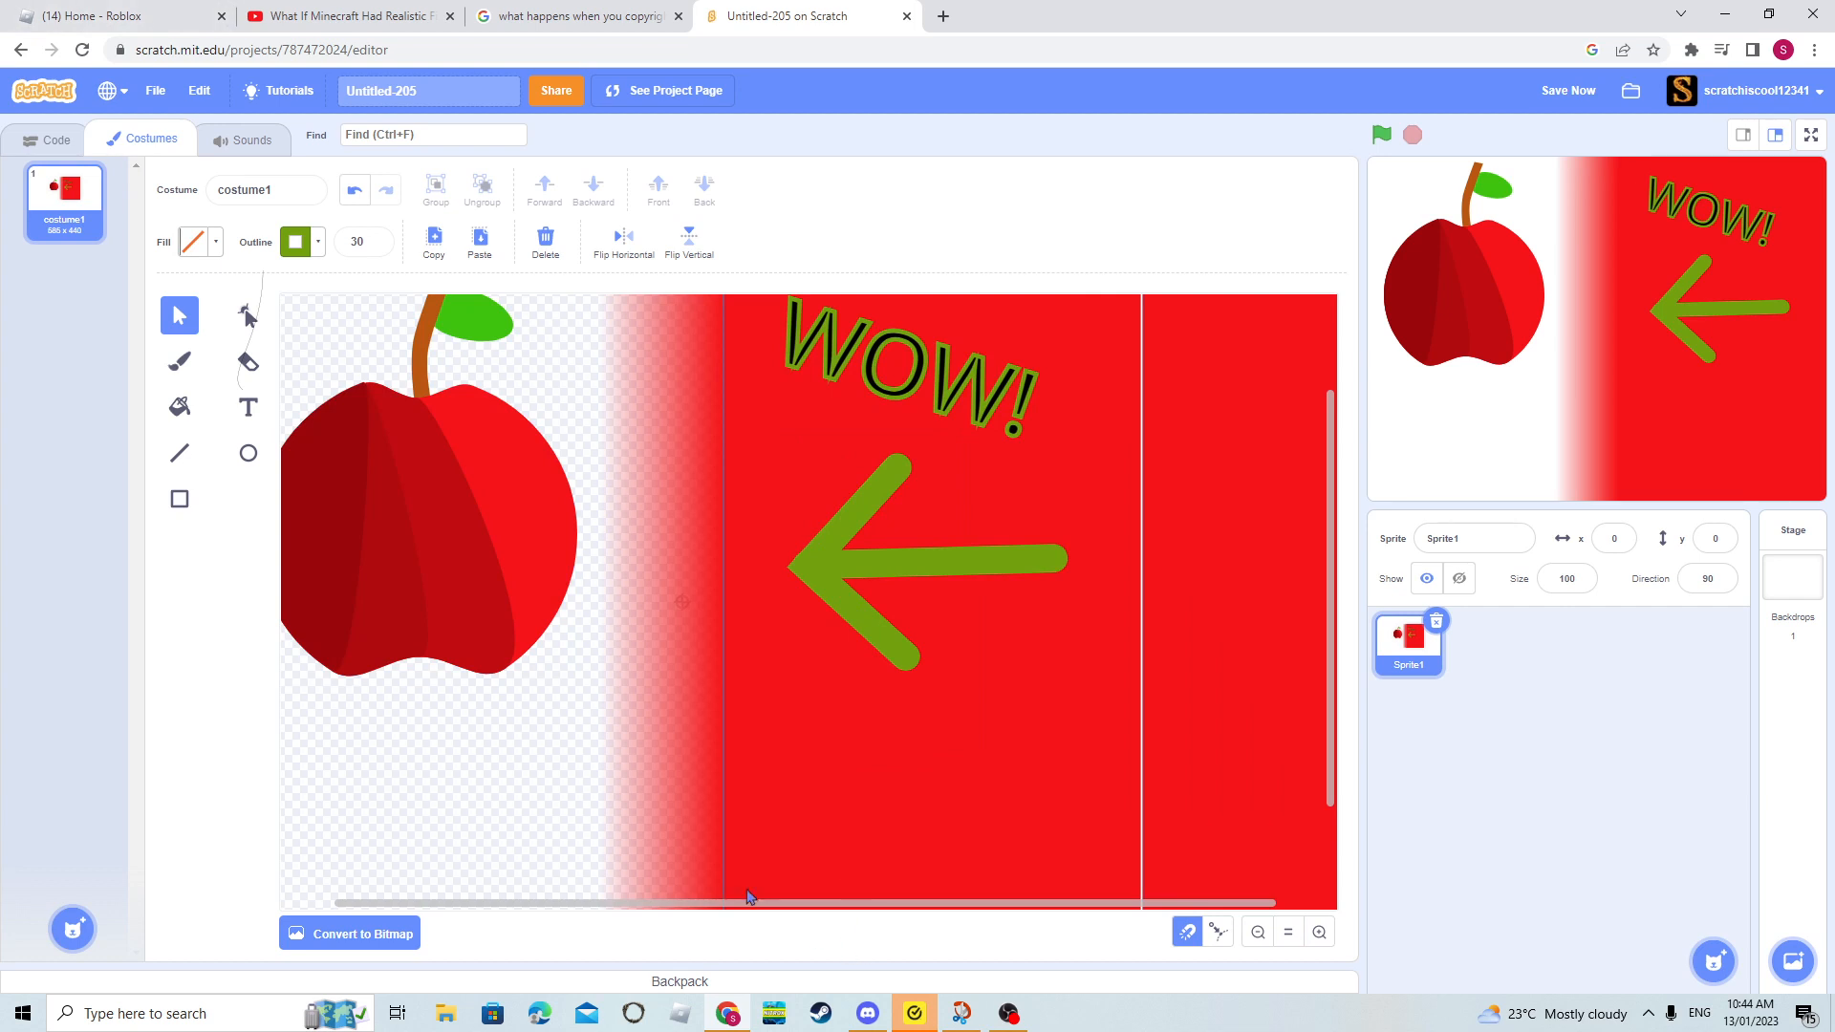
drag(748, 917, 557, 856)
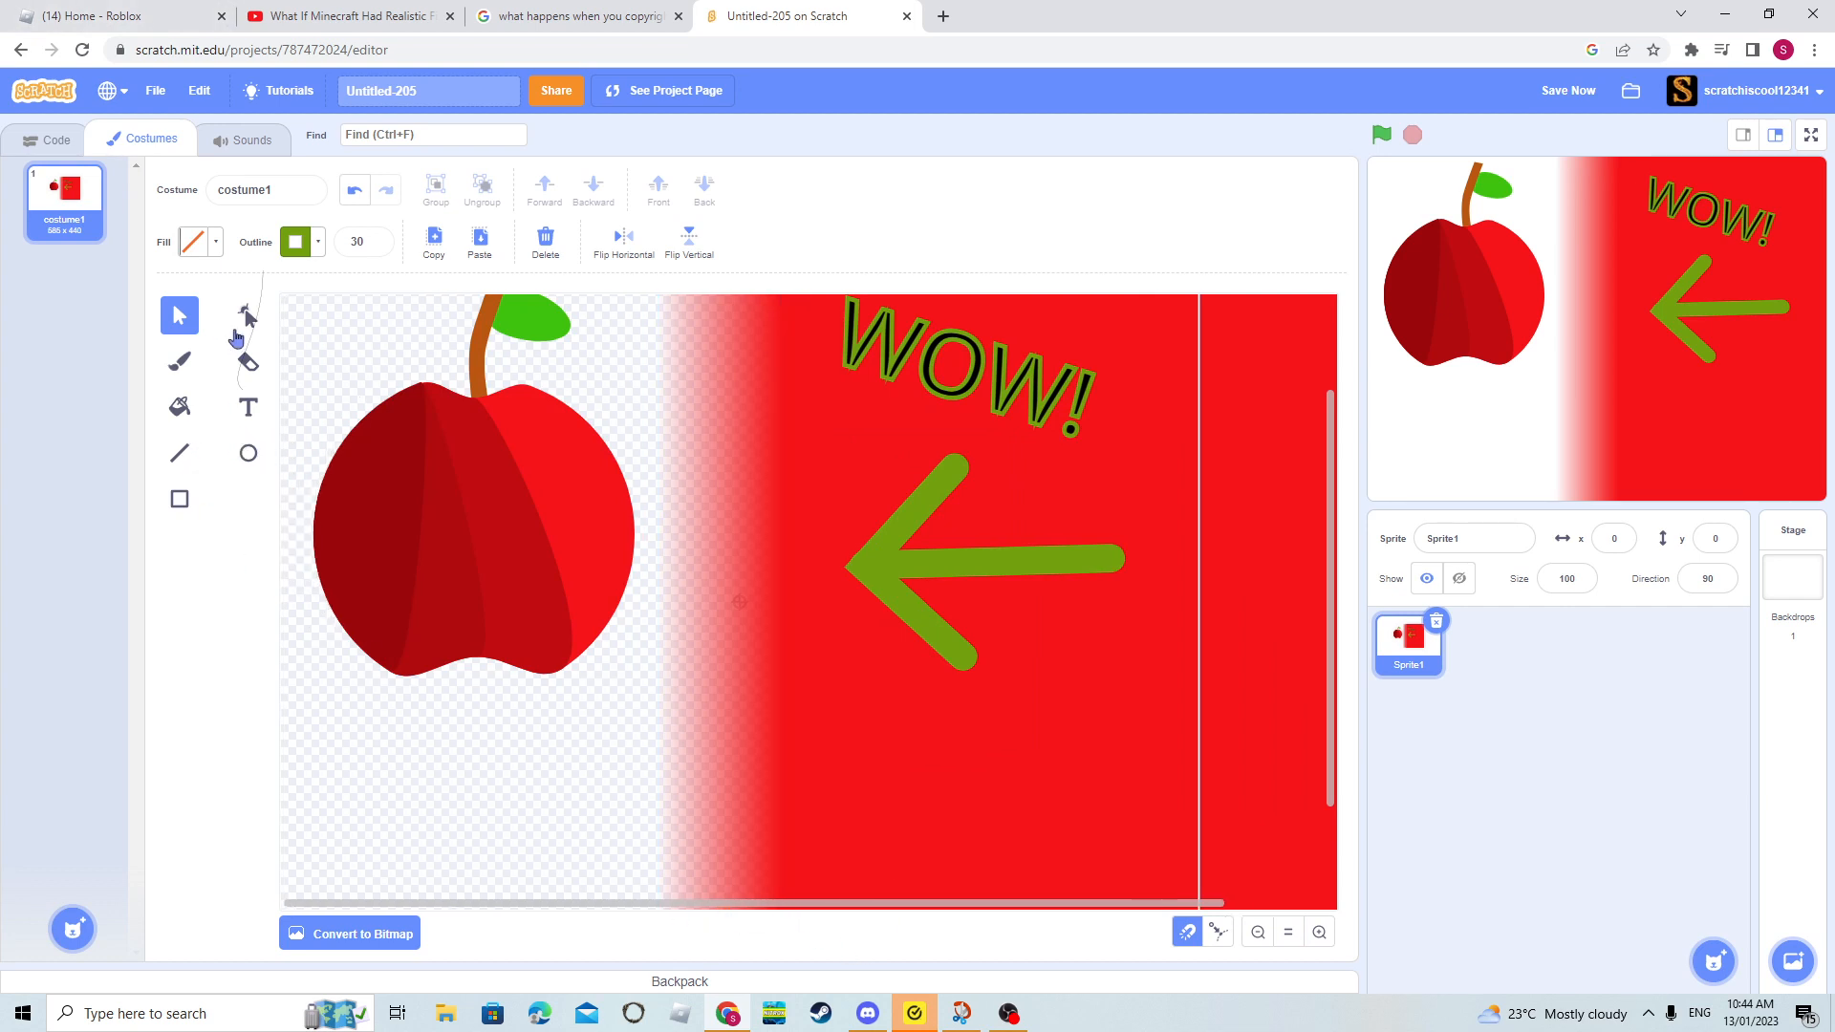
click(249, 315)
scroll(442, 573, up, 1)
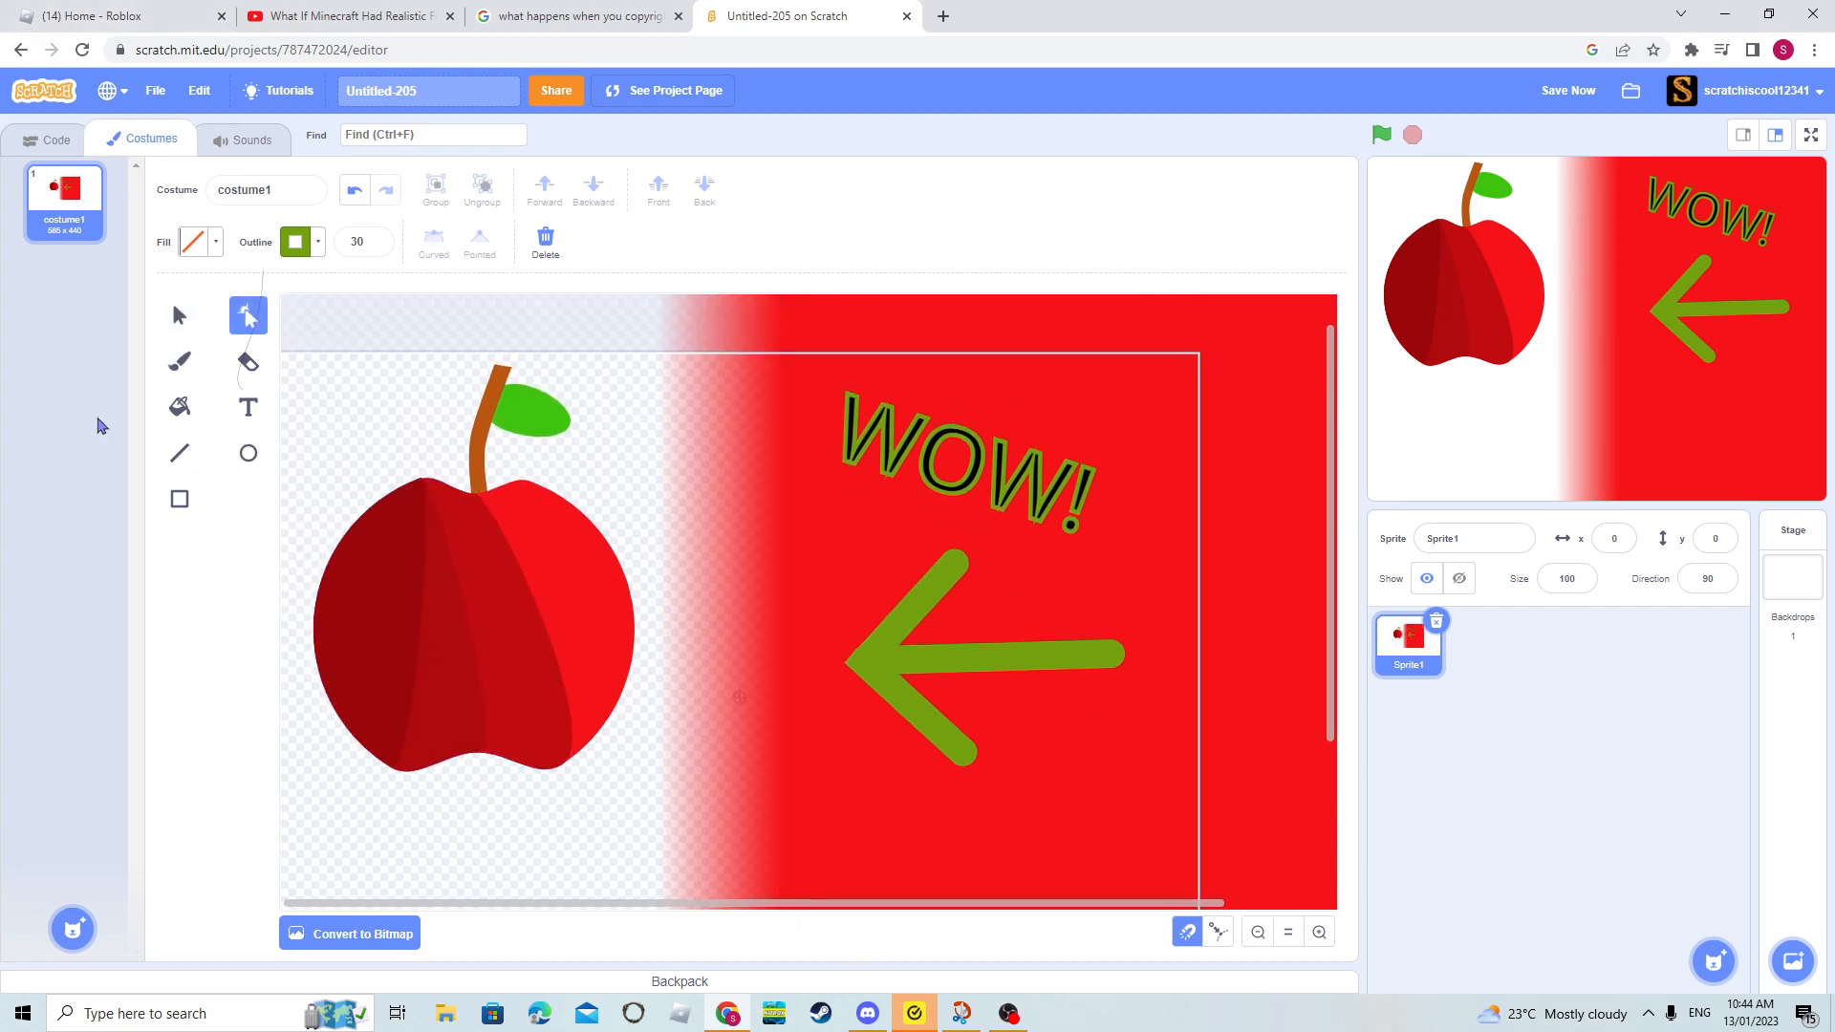
click(178, 315)
click(574, 555)
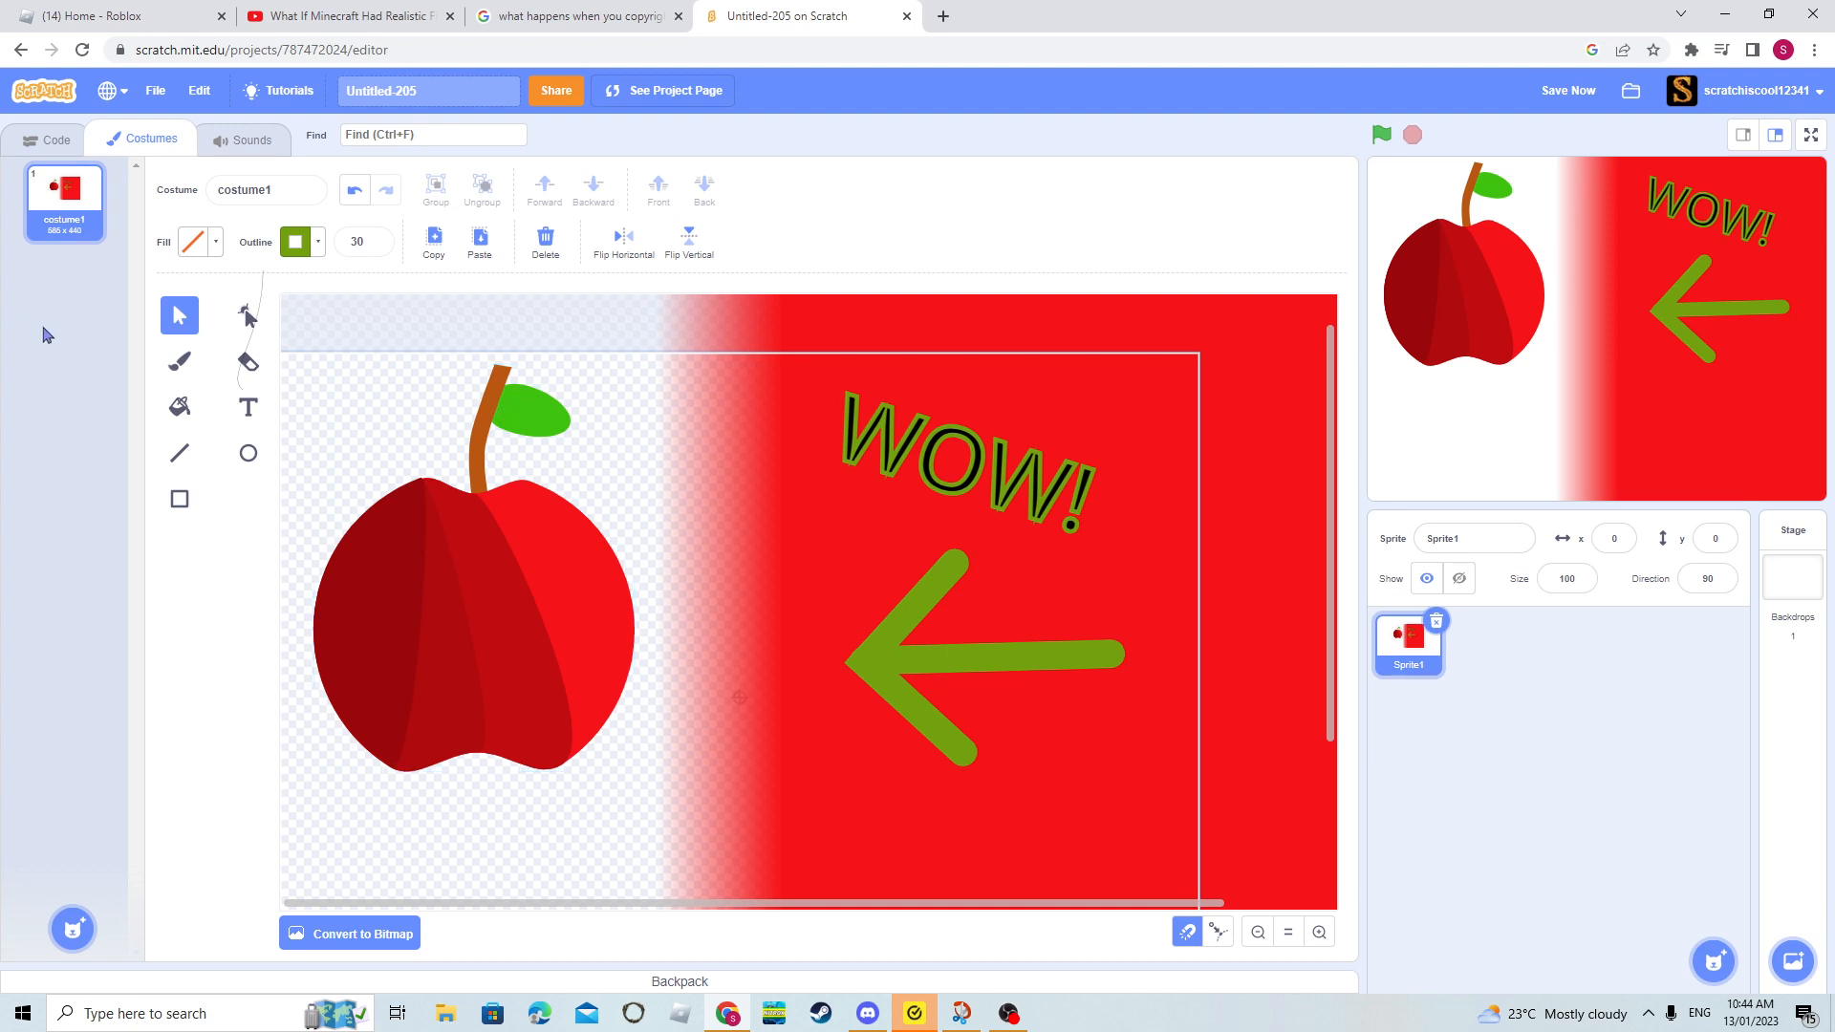
click(181, 499)
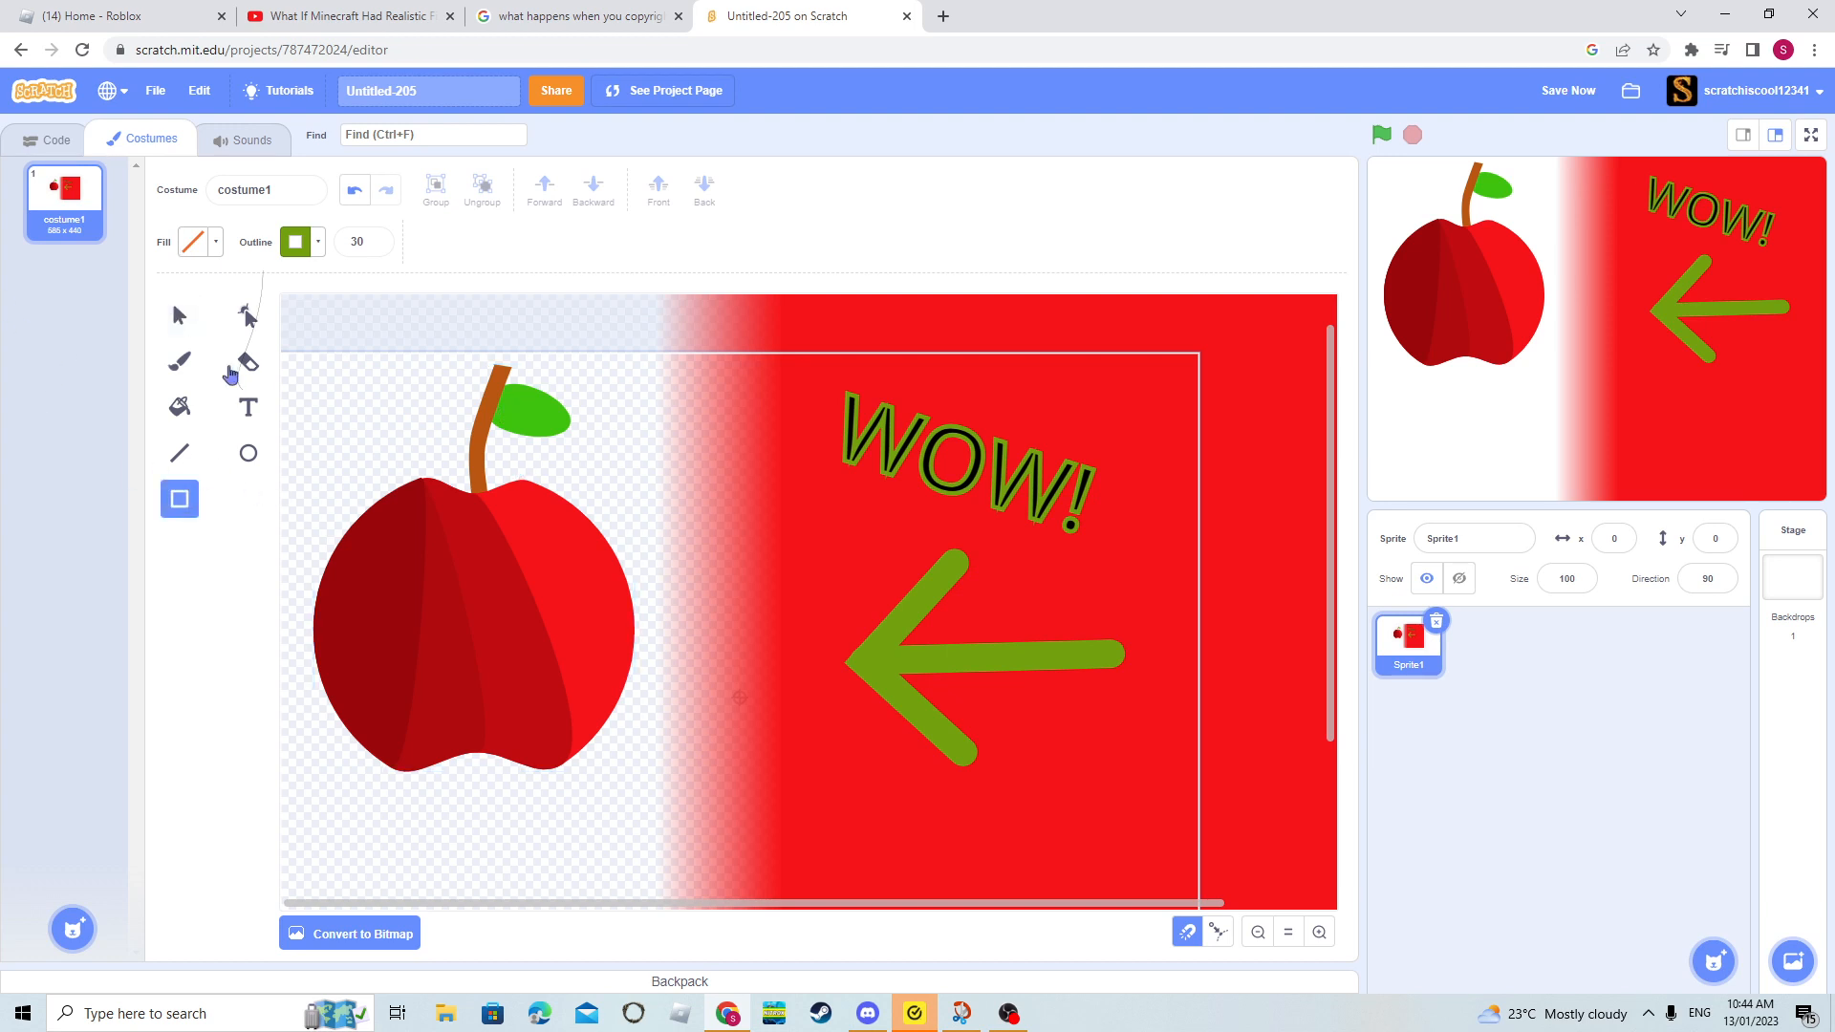
click(247, 455)
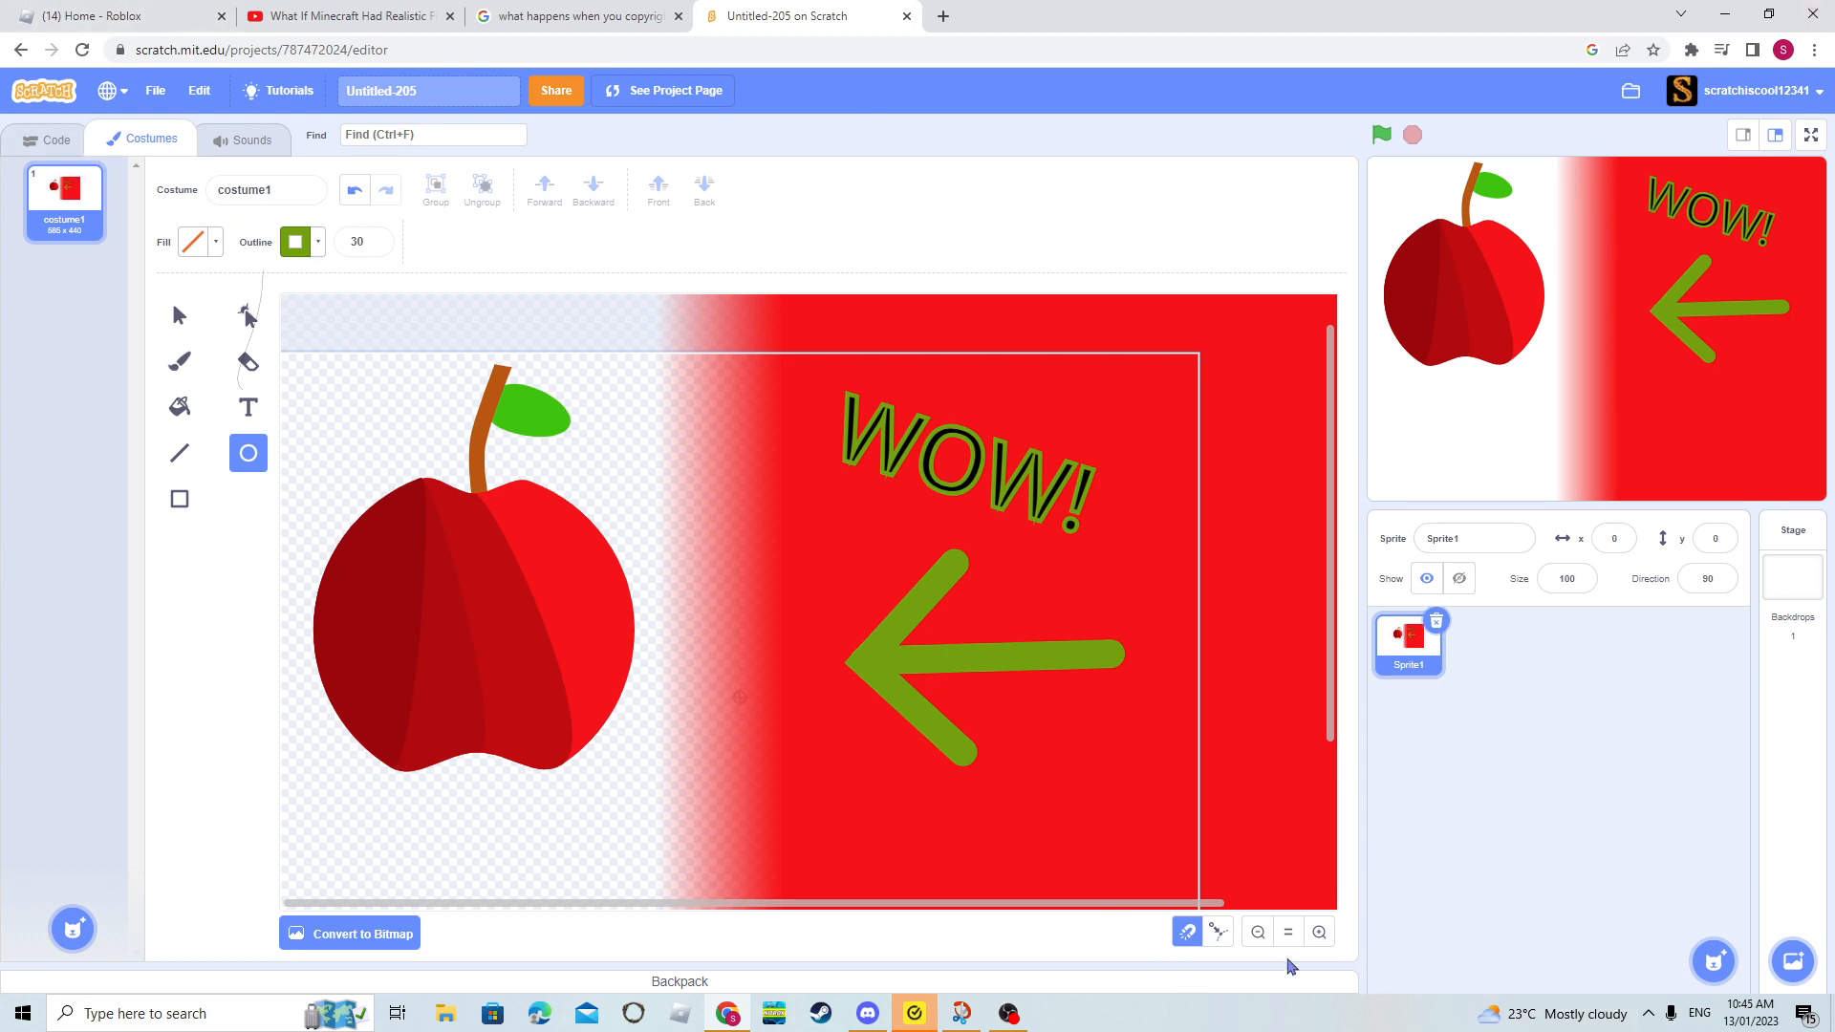
click(1270, 930)
click(1255, 932)
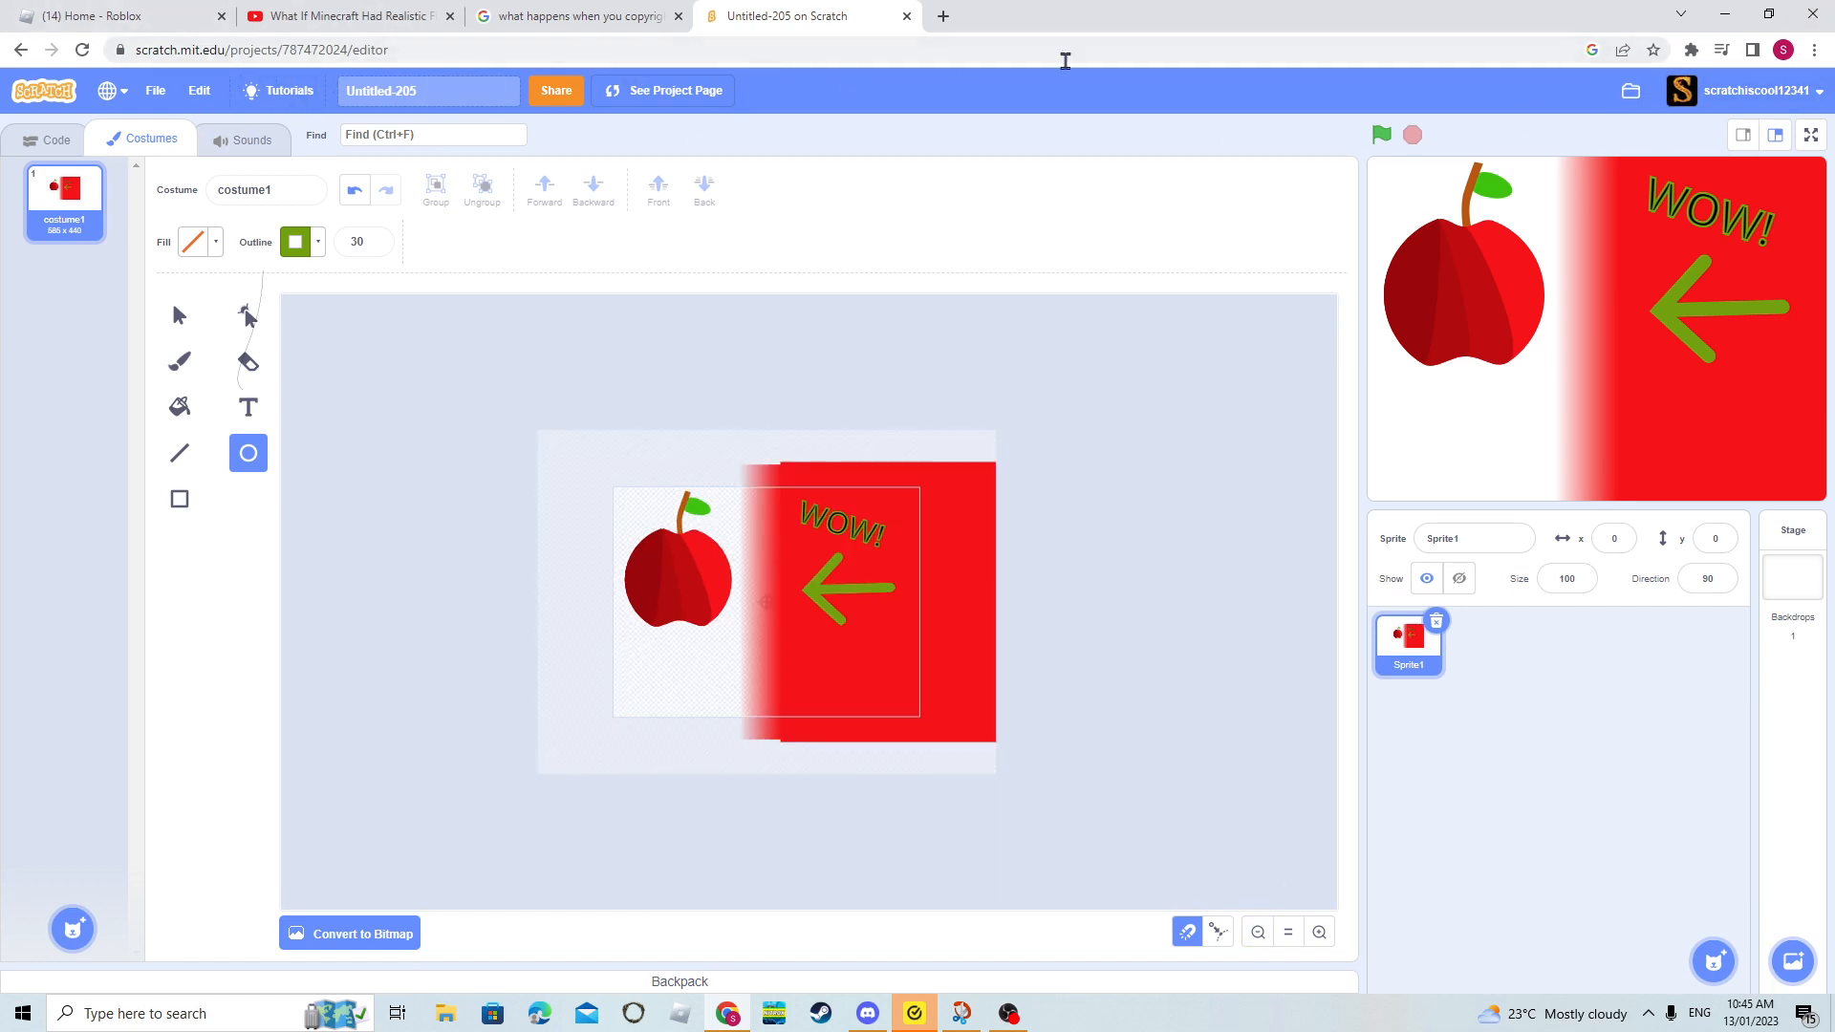
- Open the featured project "How to make an origami crane" from the Scratch homepage and view its costumes in the editor
click(44, 90)
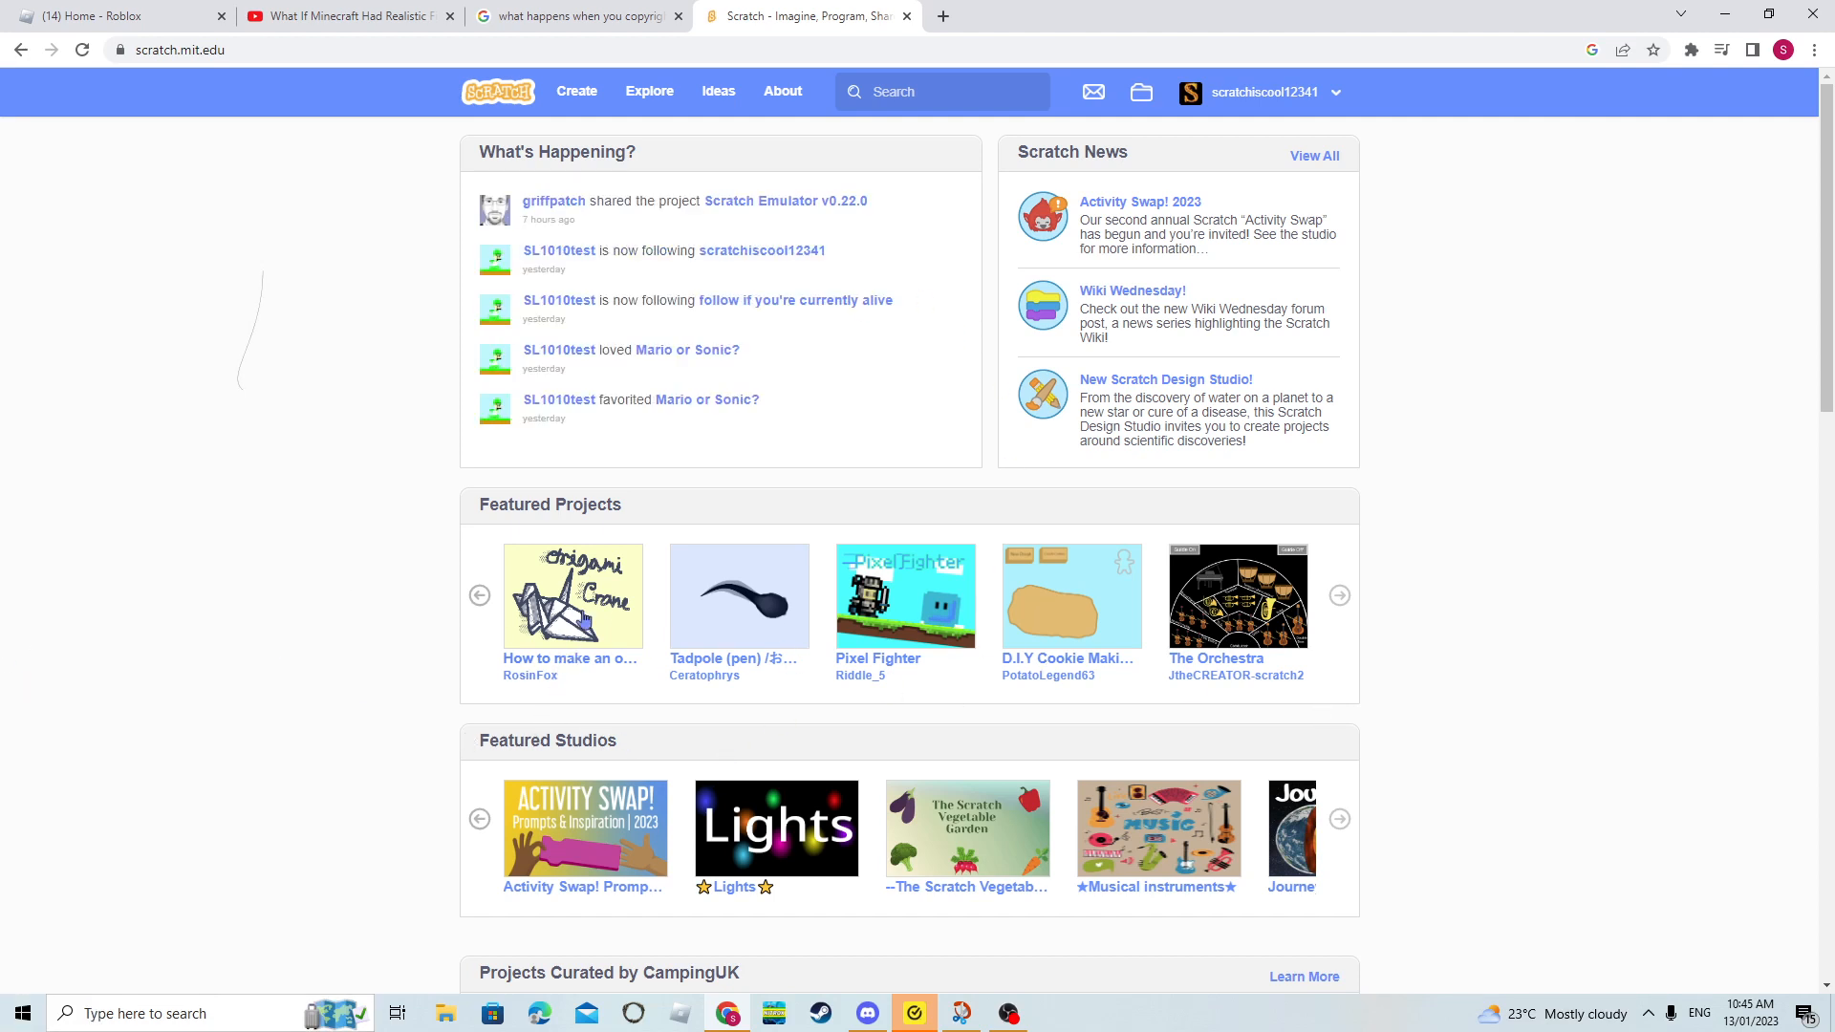
click(560, 626)
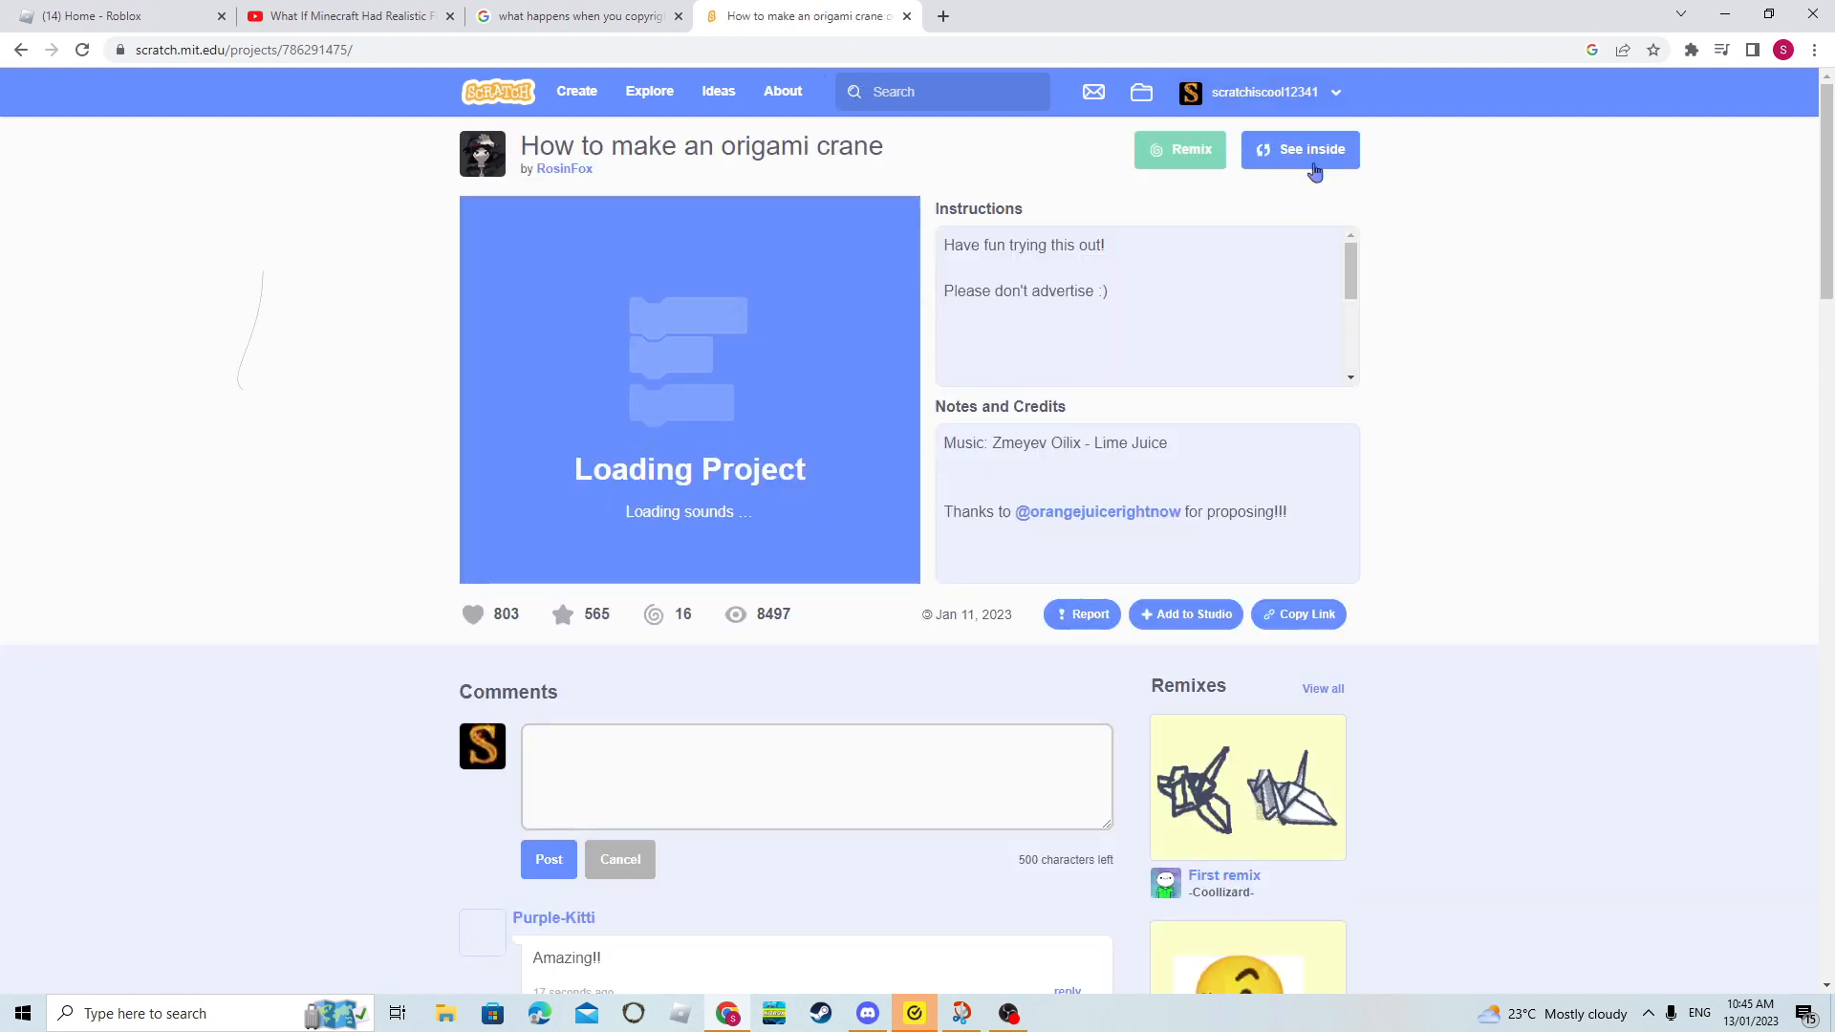
click(1314, 162)
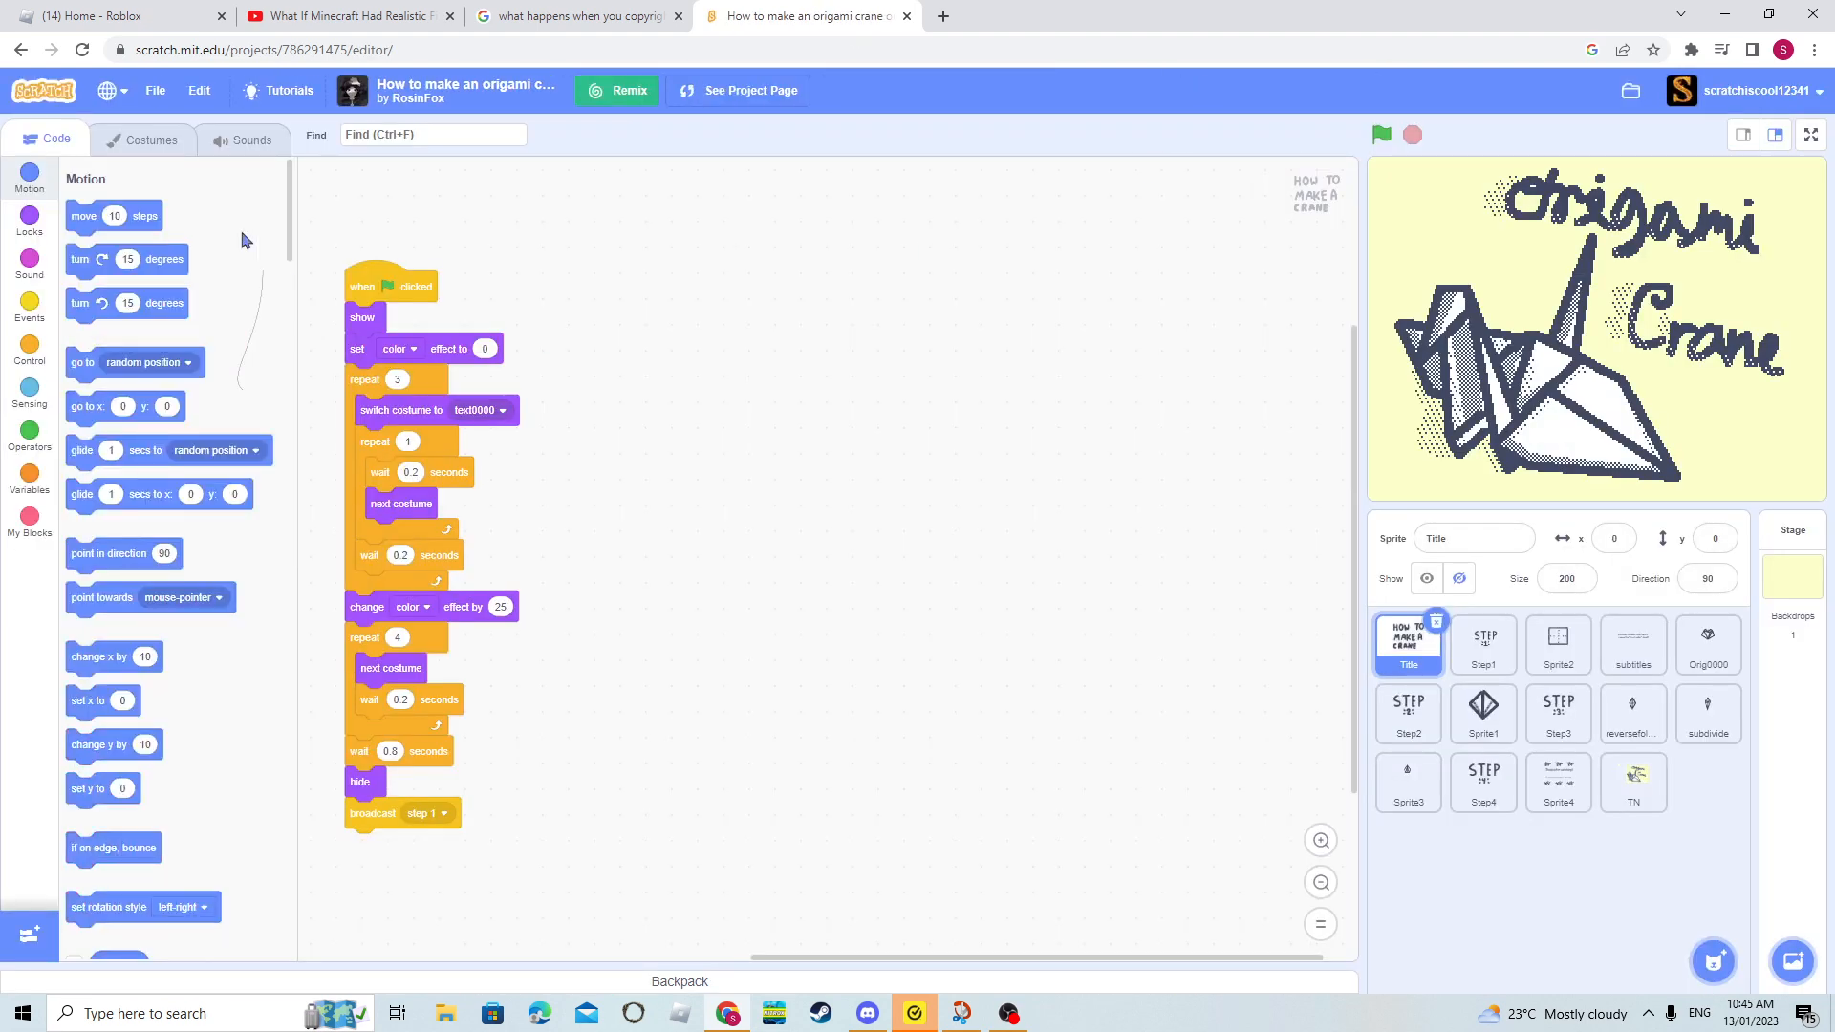
click(152, 139)
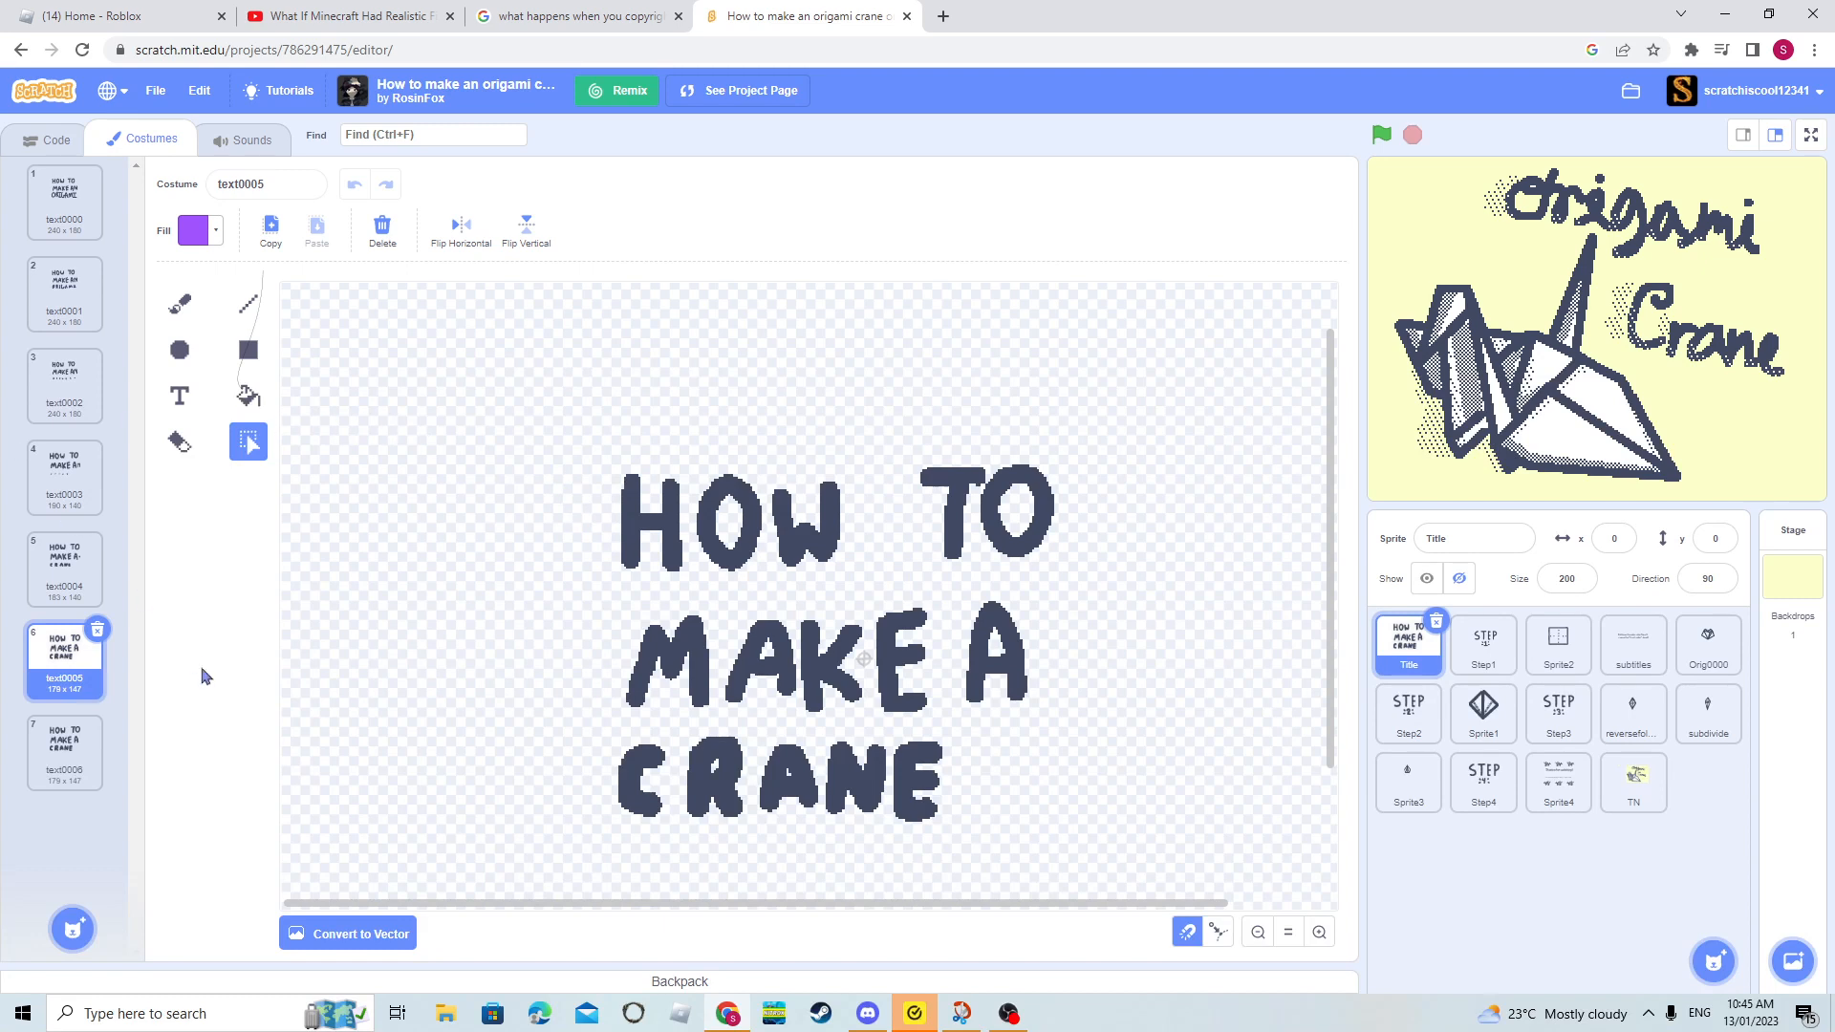
- Look through the Title sprite's lettering costumes from text0006 back to text0001
click(54, 734)
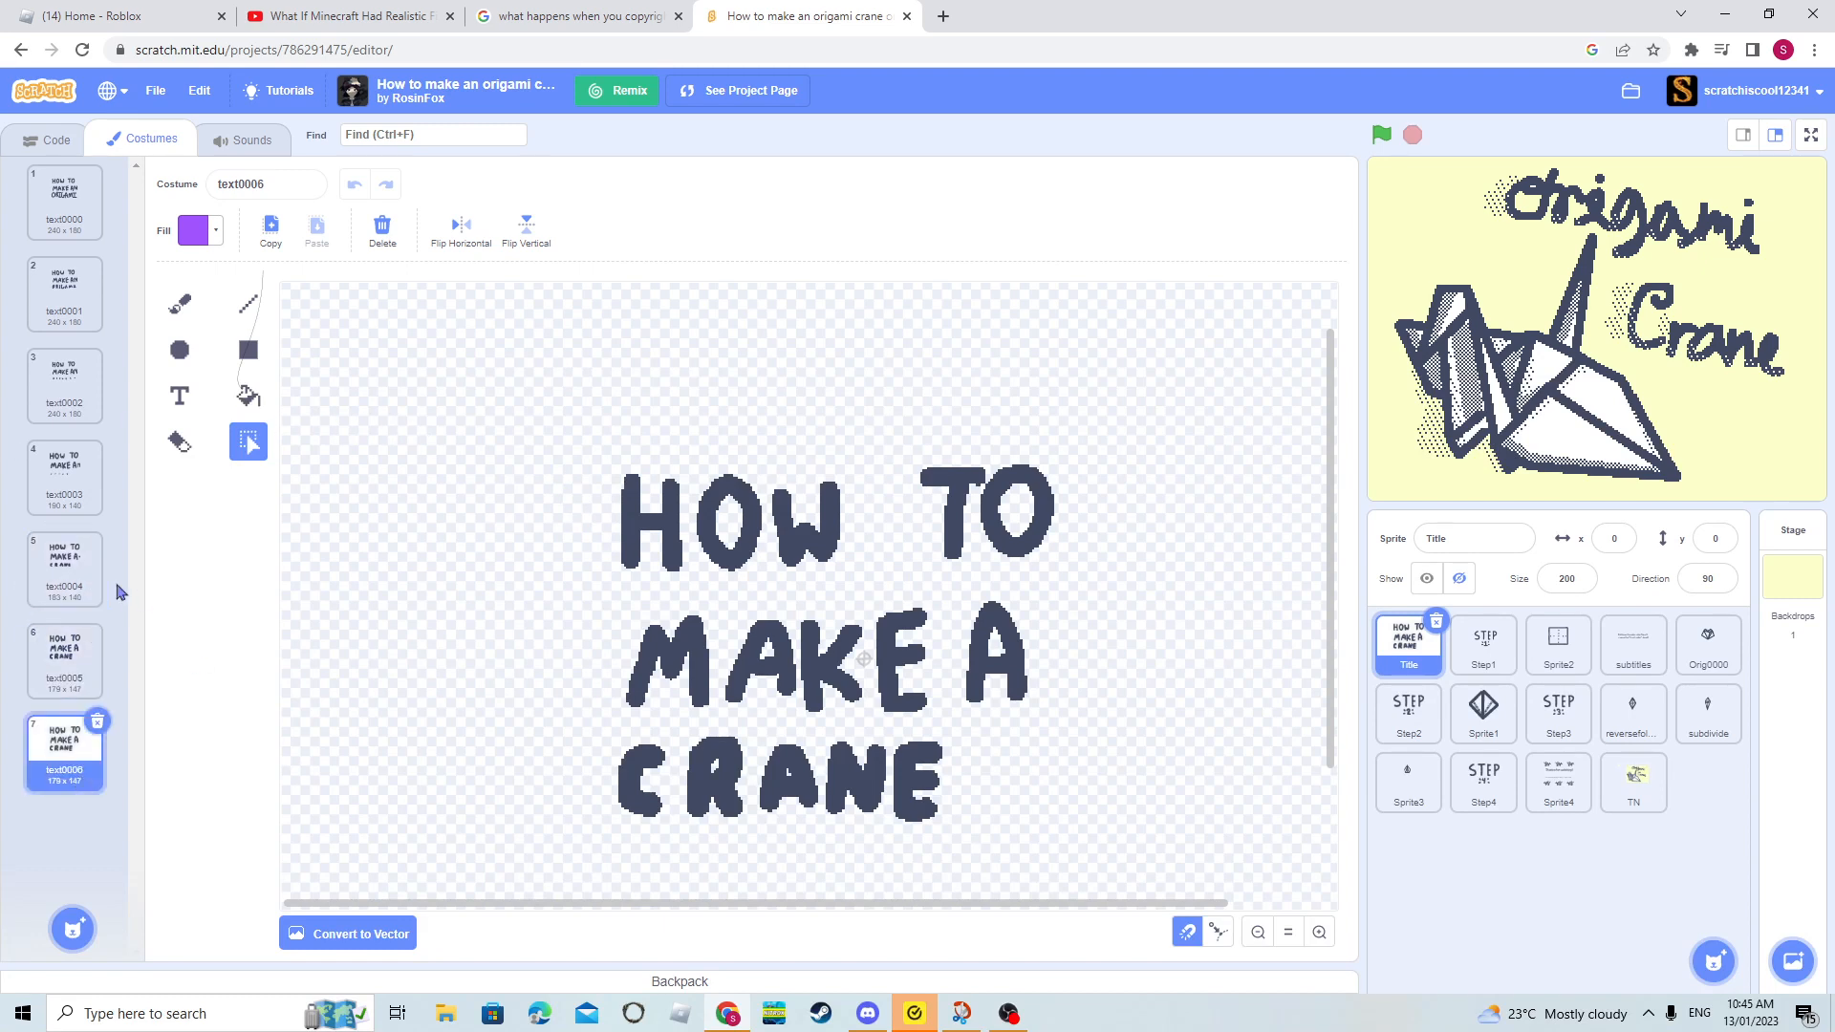
click(50, 587)
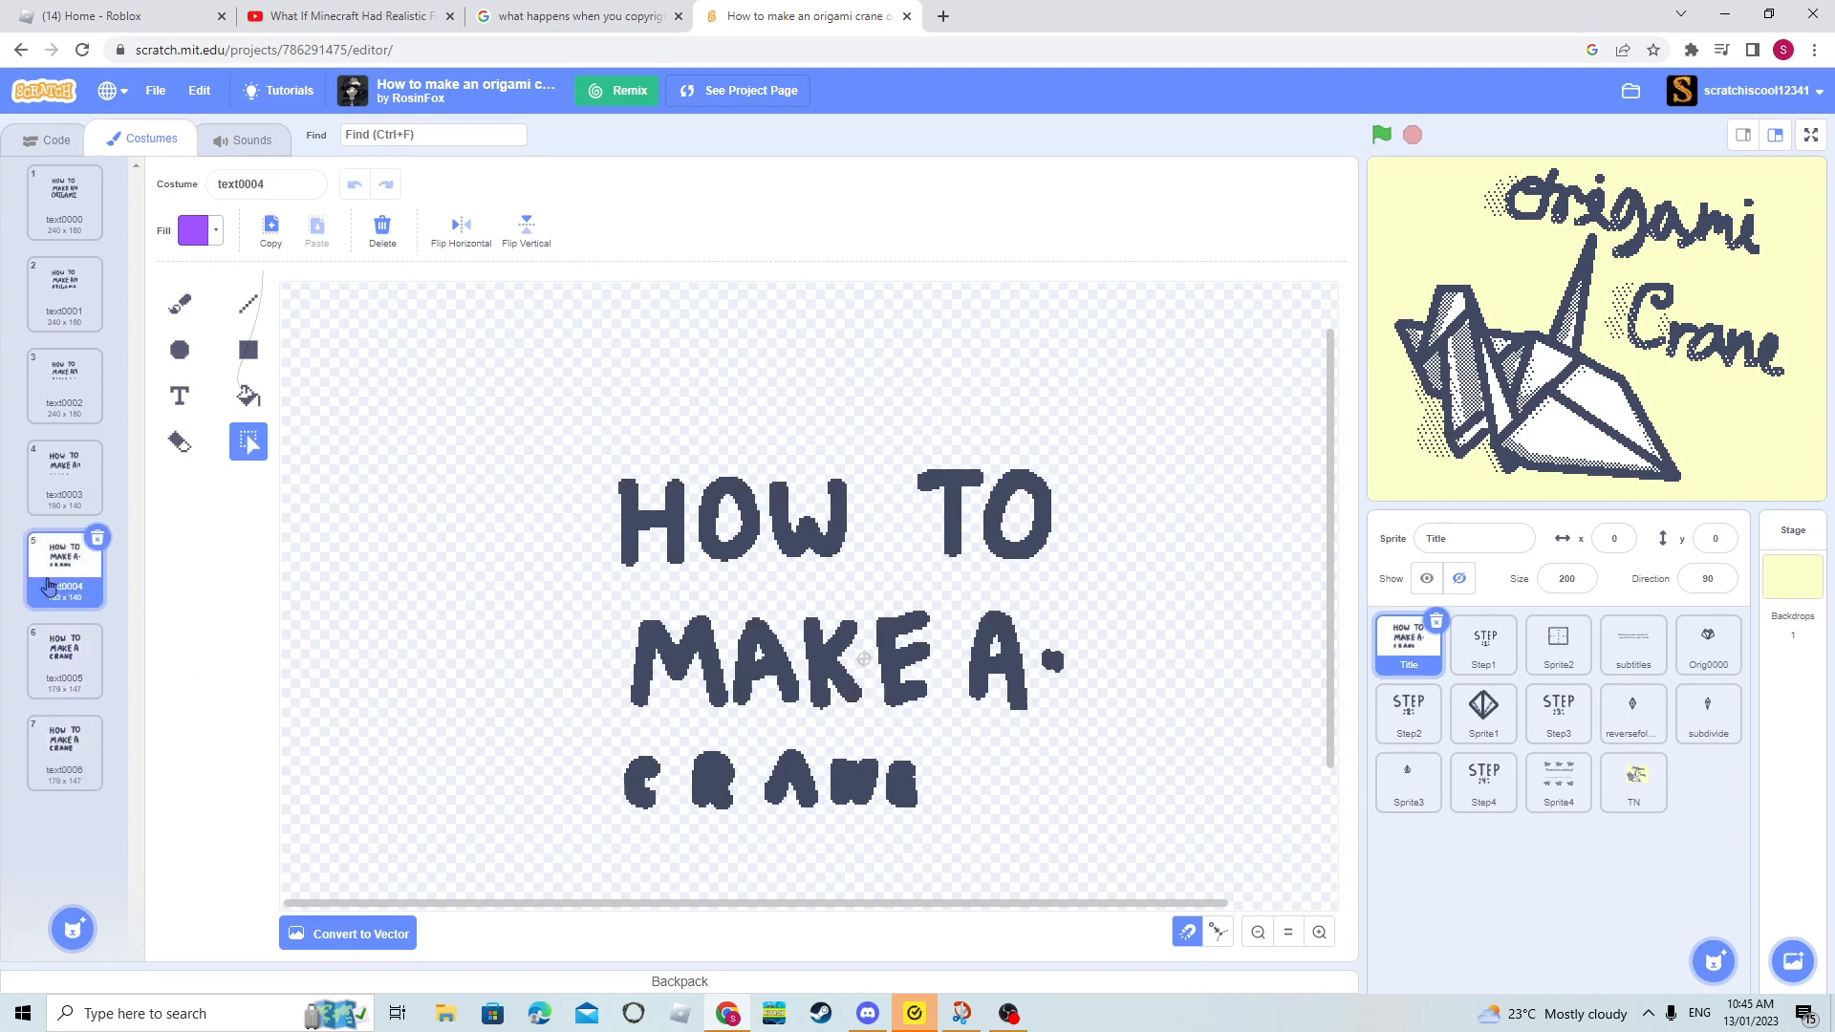
click(39, 478)
click(65, 390)
click(45, 307)
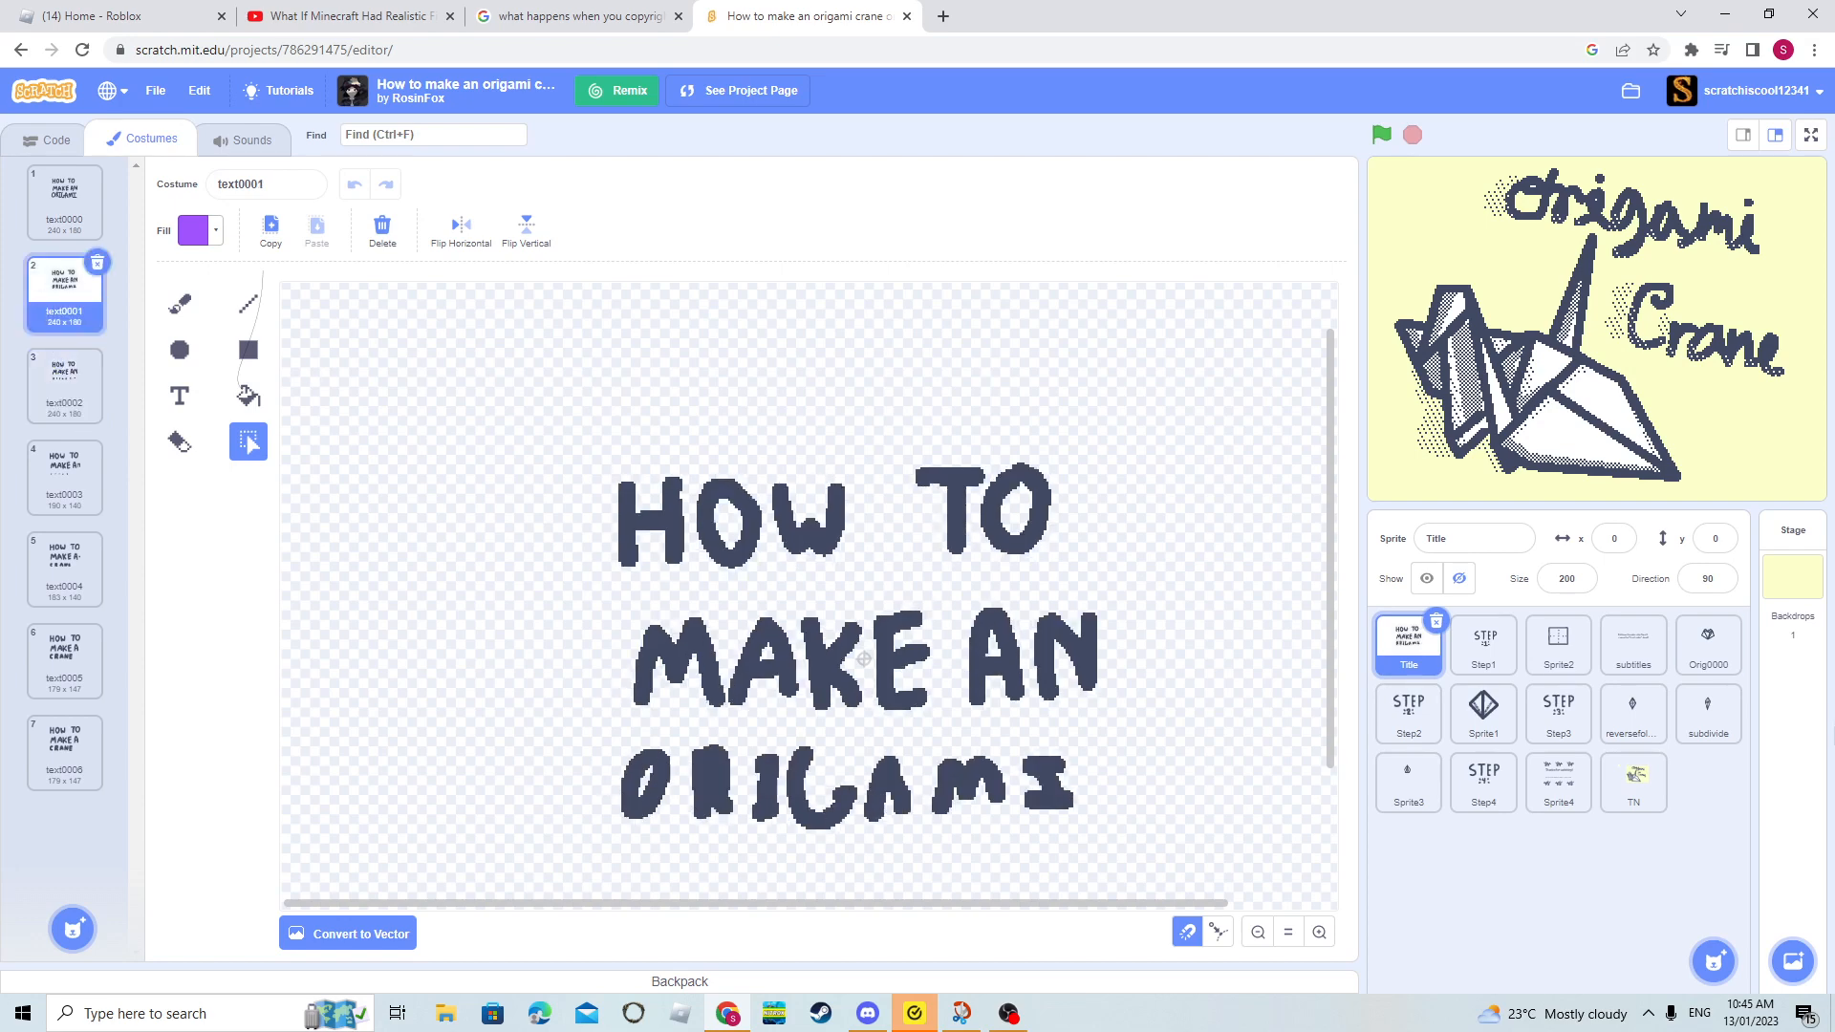
- Inspect the costumes of the Step1, Sprite2, subtitles, Step2 and Sprite1 sprites
click(1483, 645)
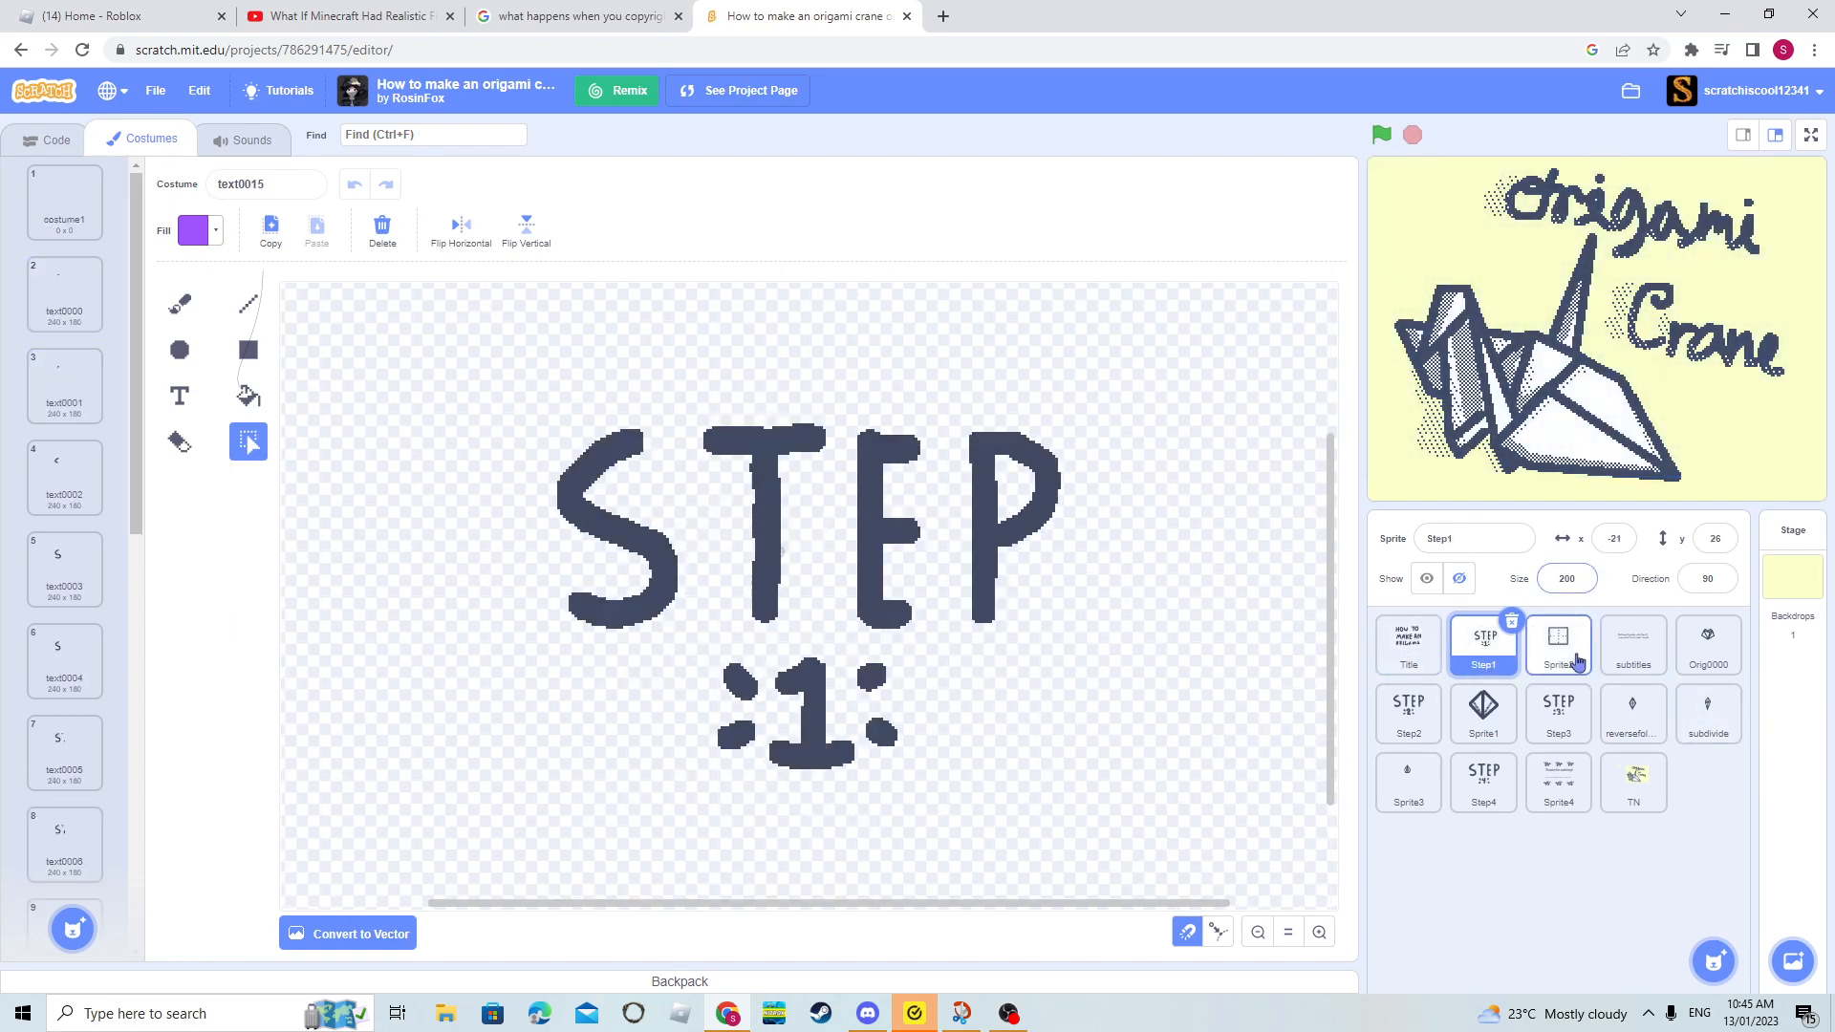
click(1560, 650)
click(1625, 647)
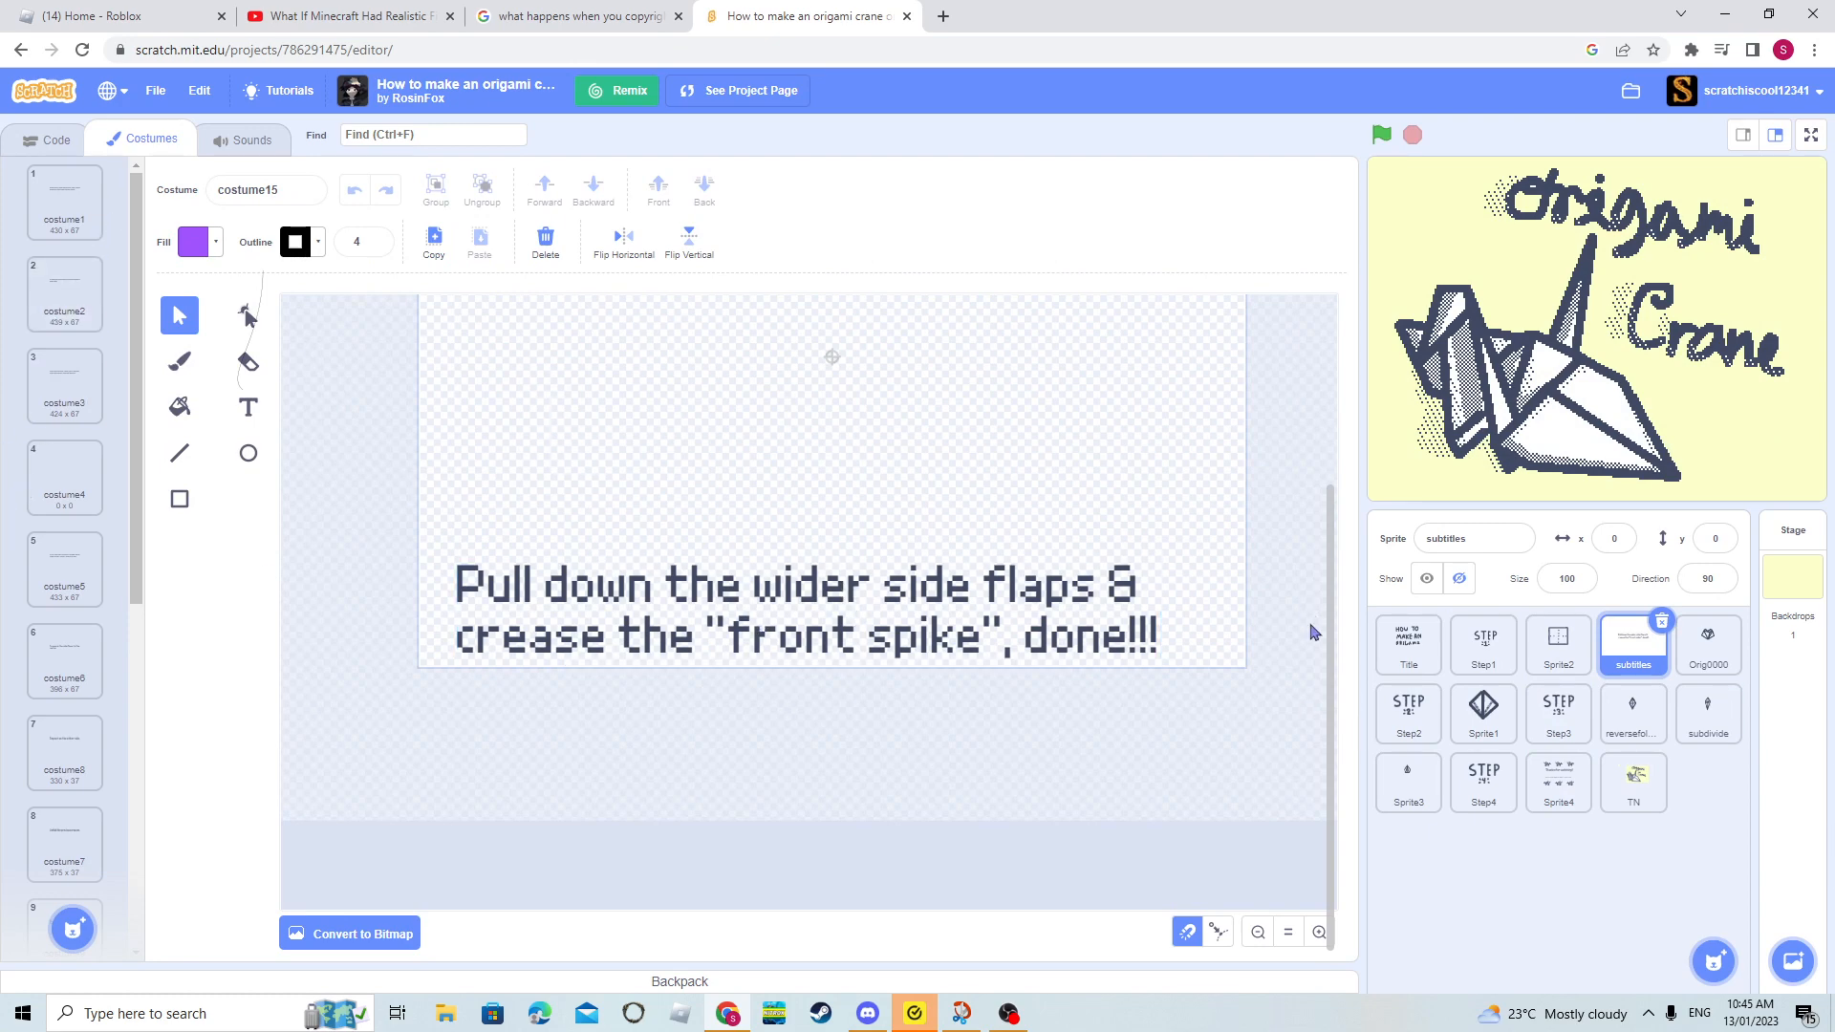
click(1433, 717)
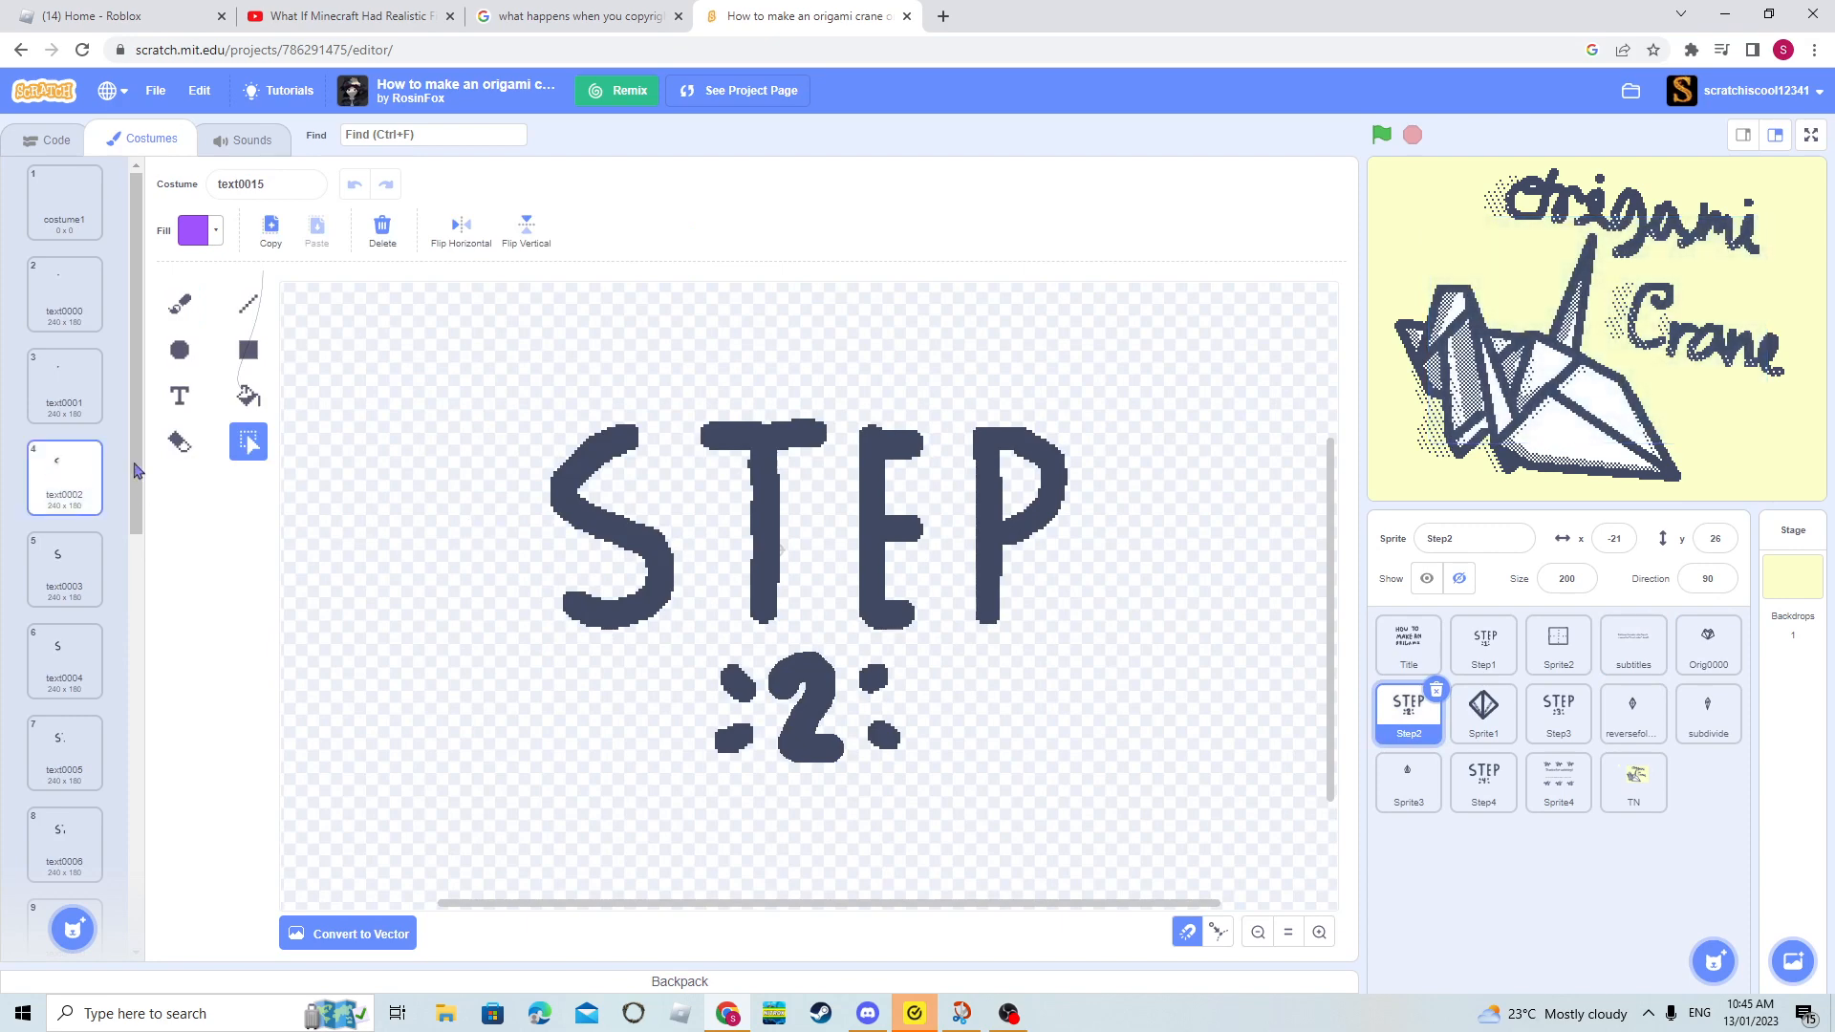
click(1496, 707)
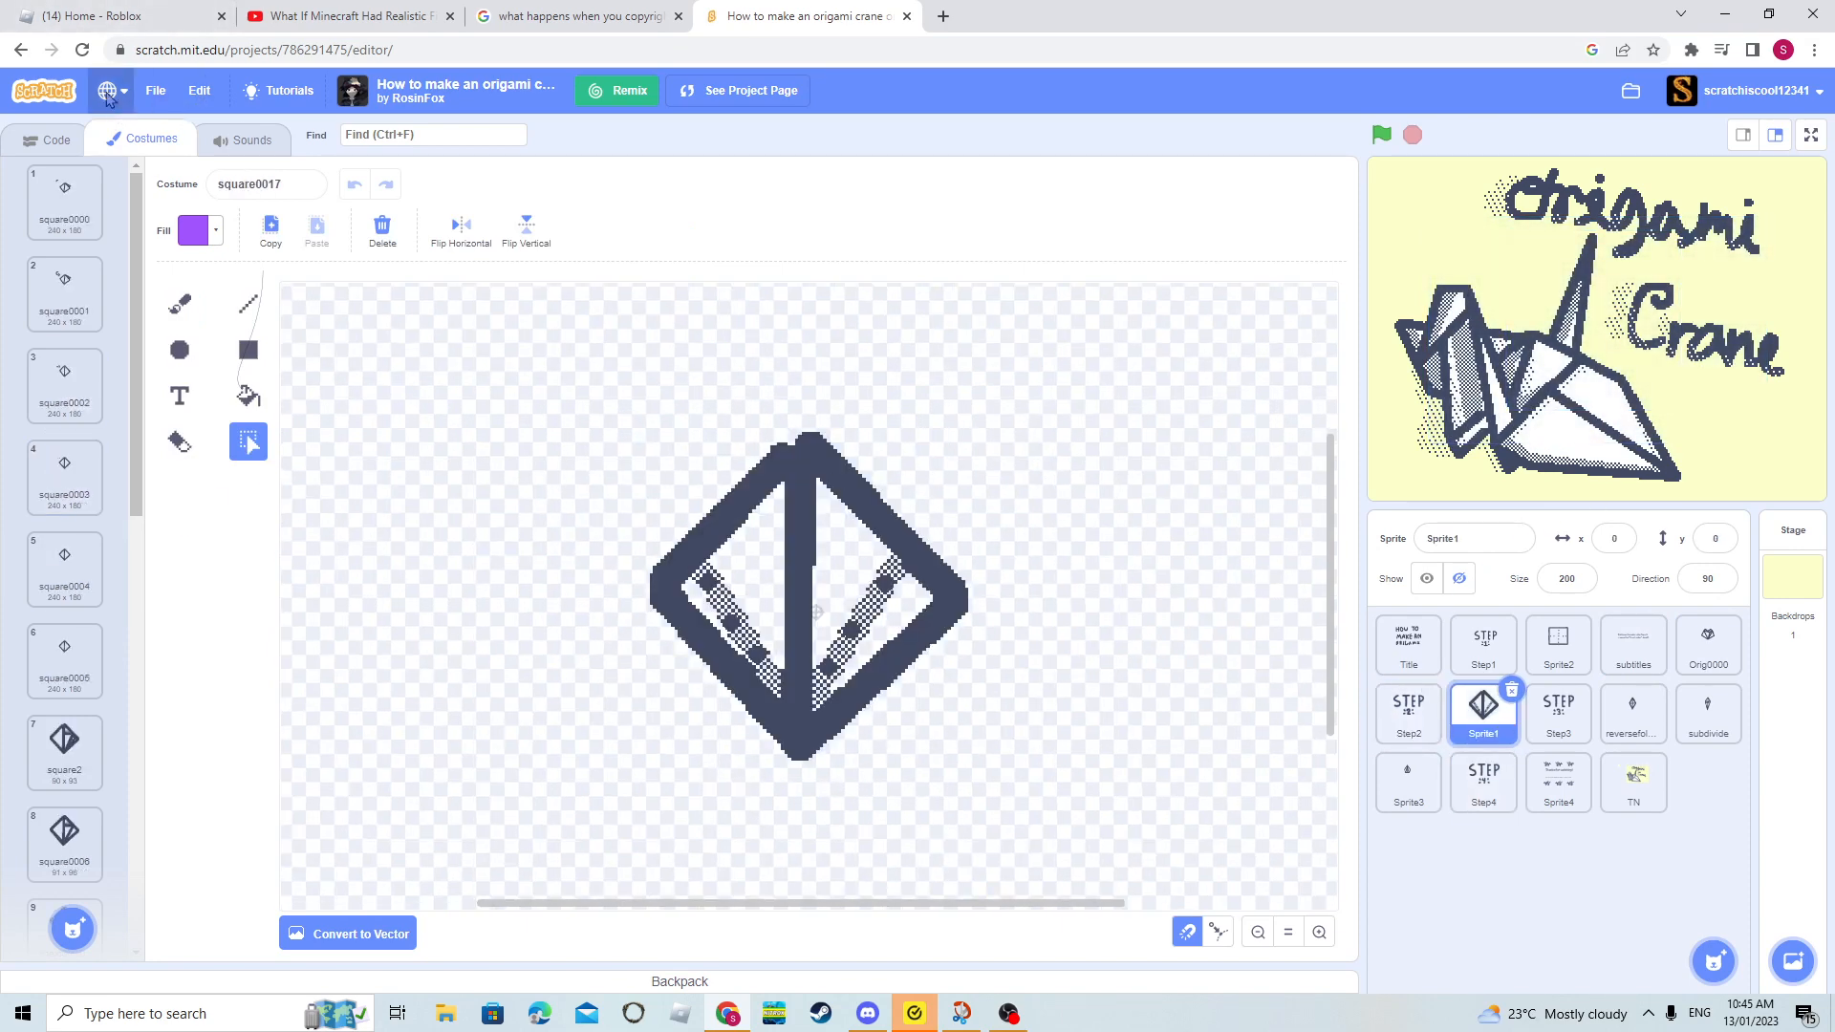
- Look inside the featured Tadpole (pen) project from the homepage, check its costumes and code, and return to the homepage
click(36, 93)
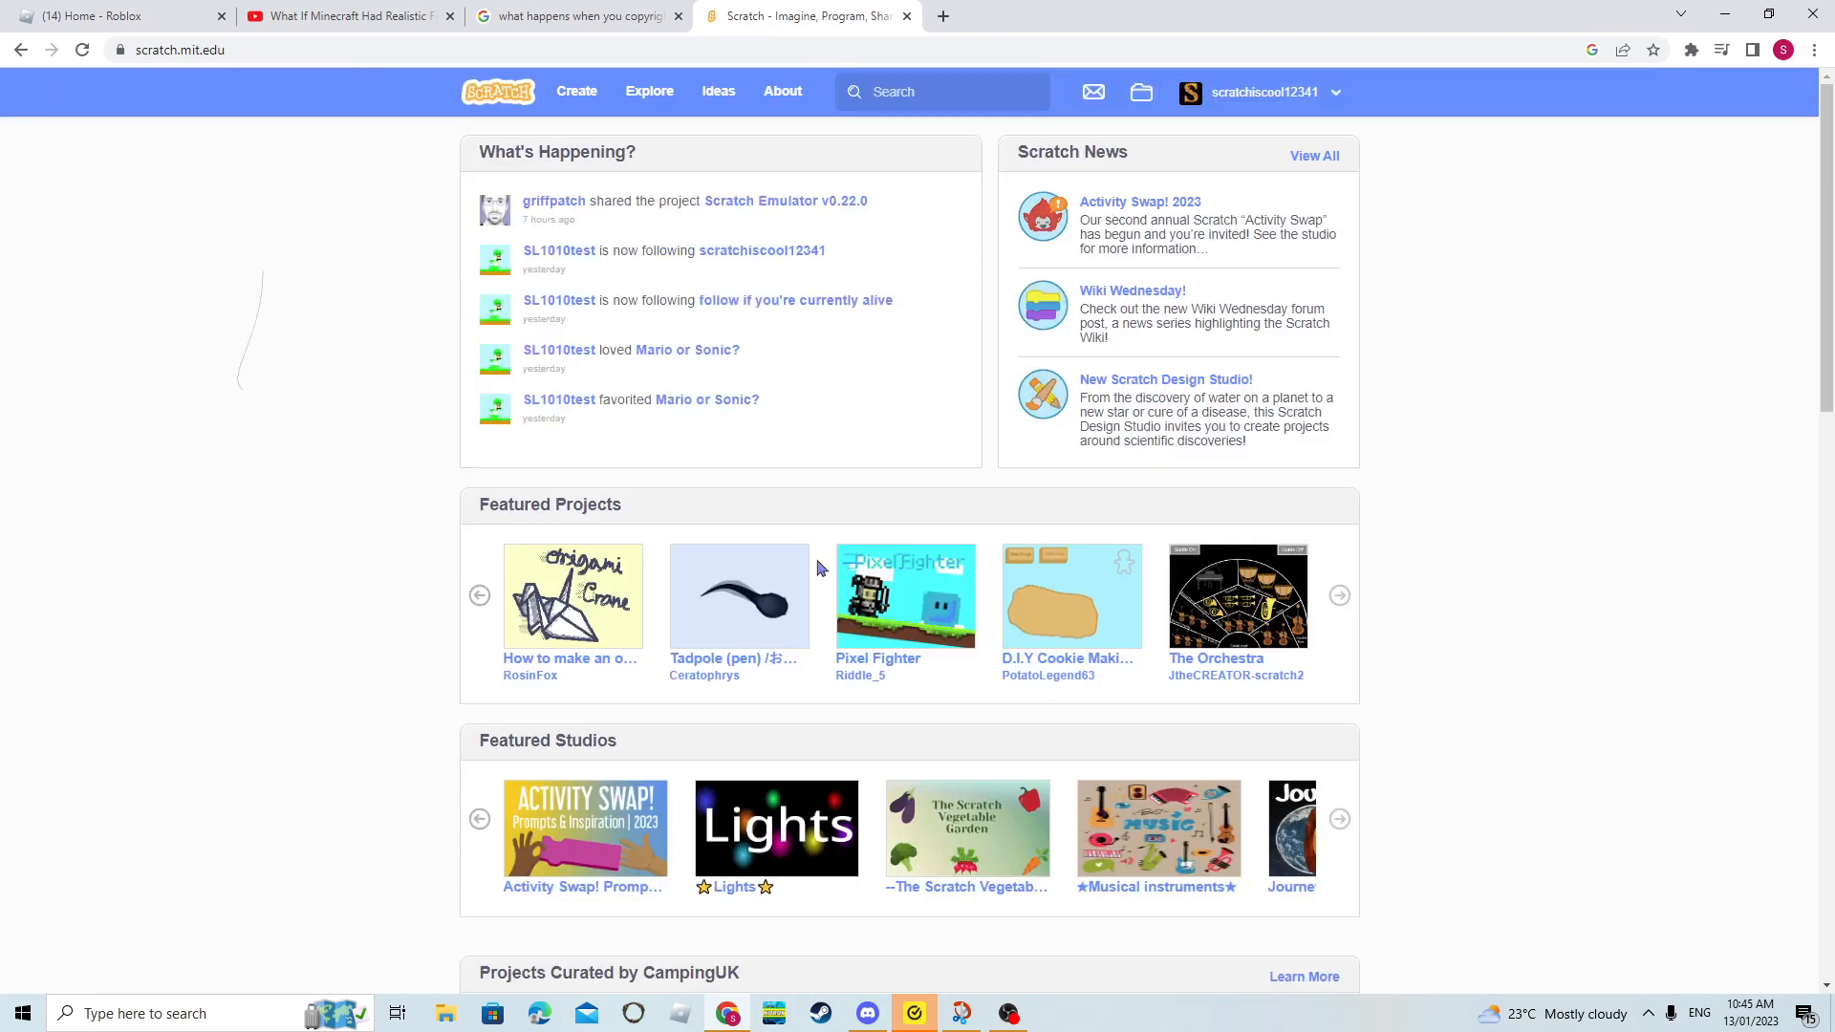
click(801, 631)
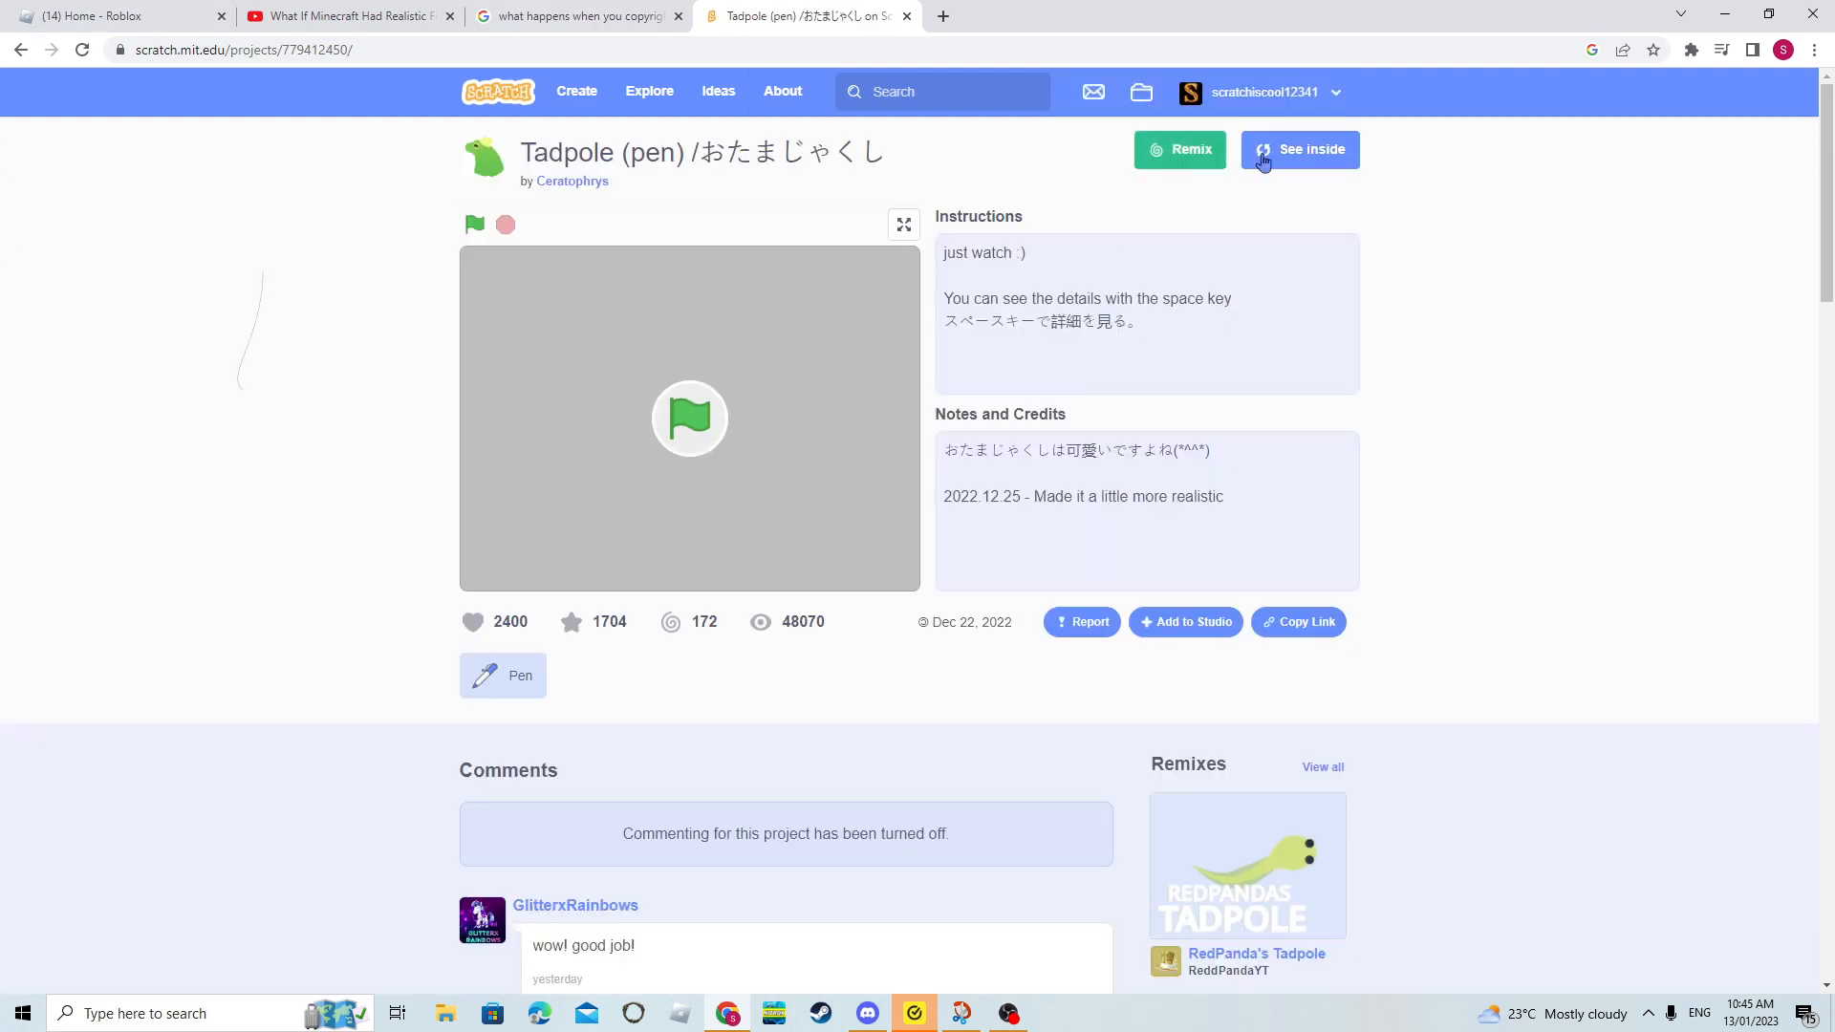
click(1300, 144)
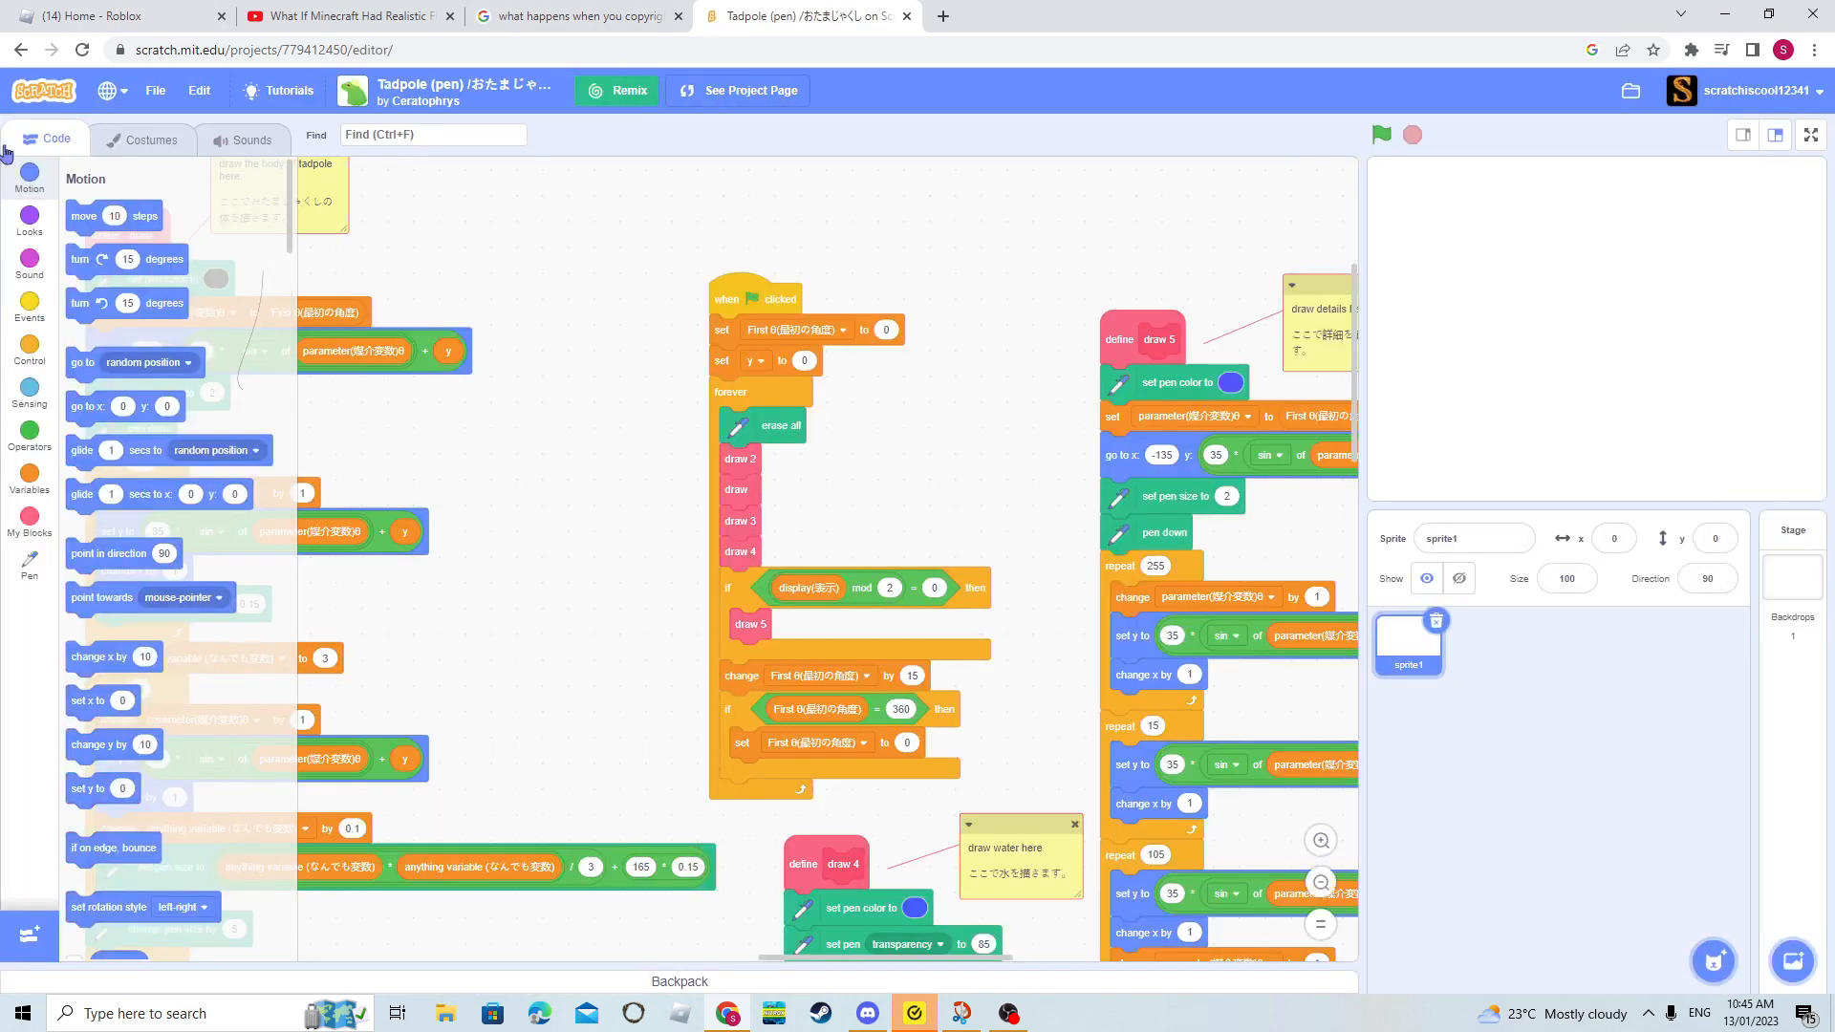
click(105, 140)
click(26, 136)
click(34, 90)
click(1010, 158)
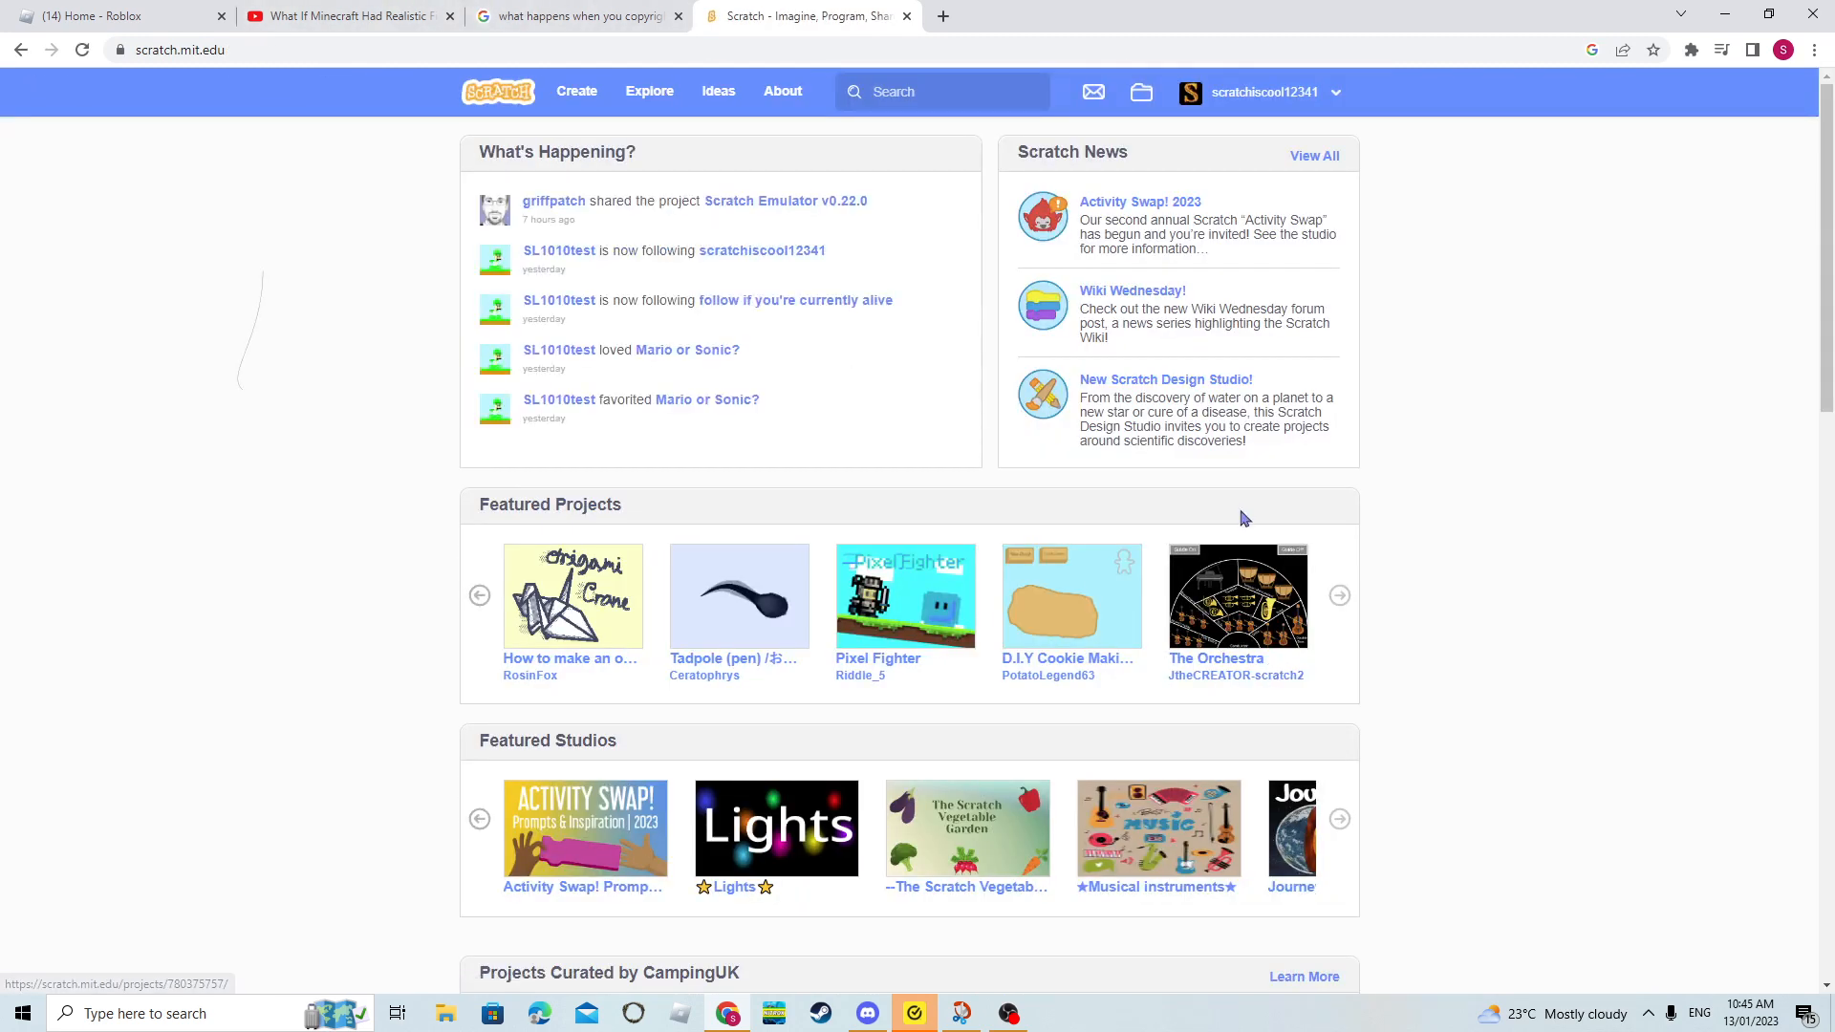
- Open the featured project "D.I.Y Cookie Making!" in the editor and show the gingerbread man sprite's costumes
scroll(1212, 692, down, 2)
scroll(867, 577, down, 1)
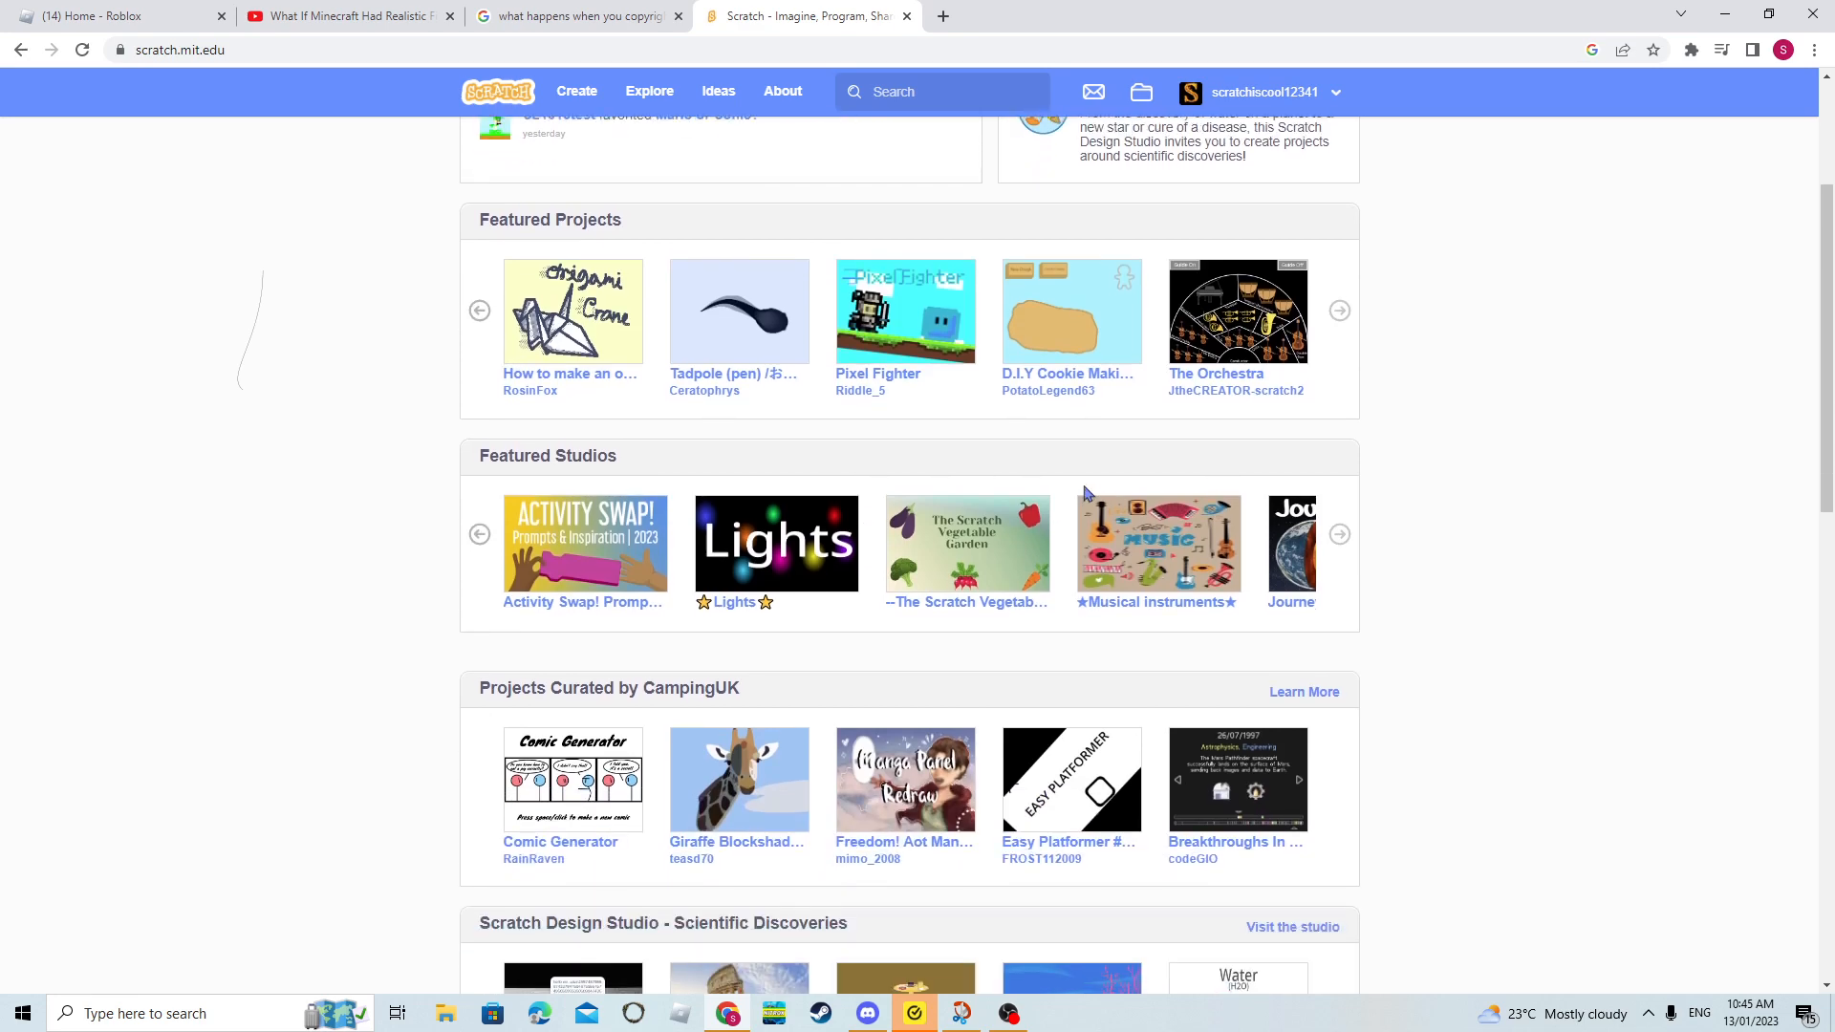
scroll(1100, 449, up, 1)
click(1065, 418)
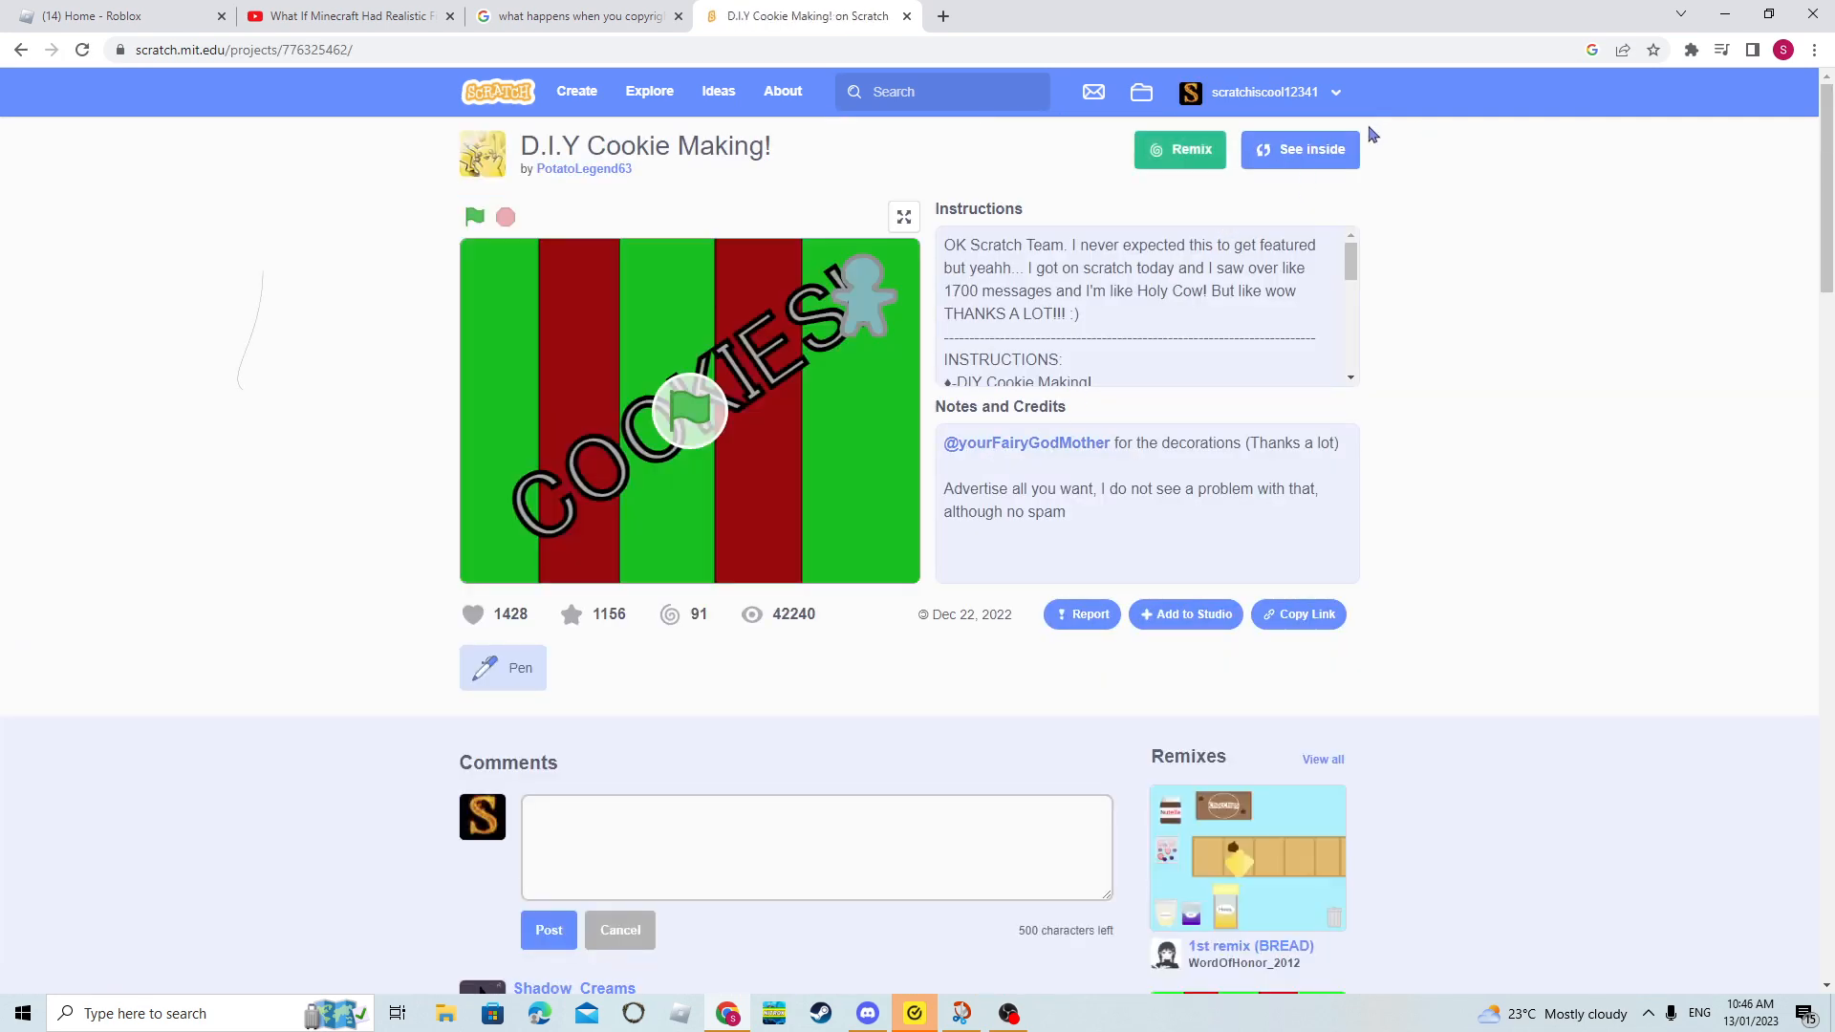
click(1312, 153)
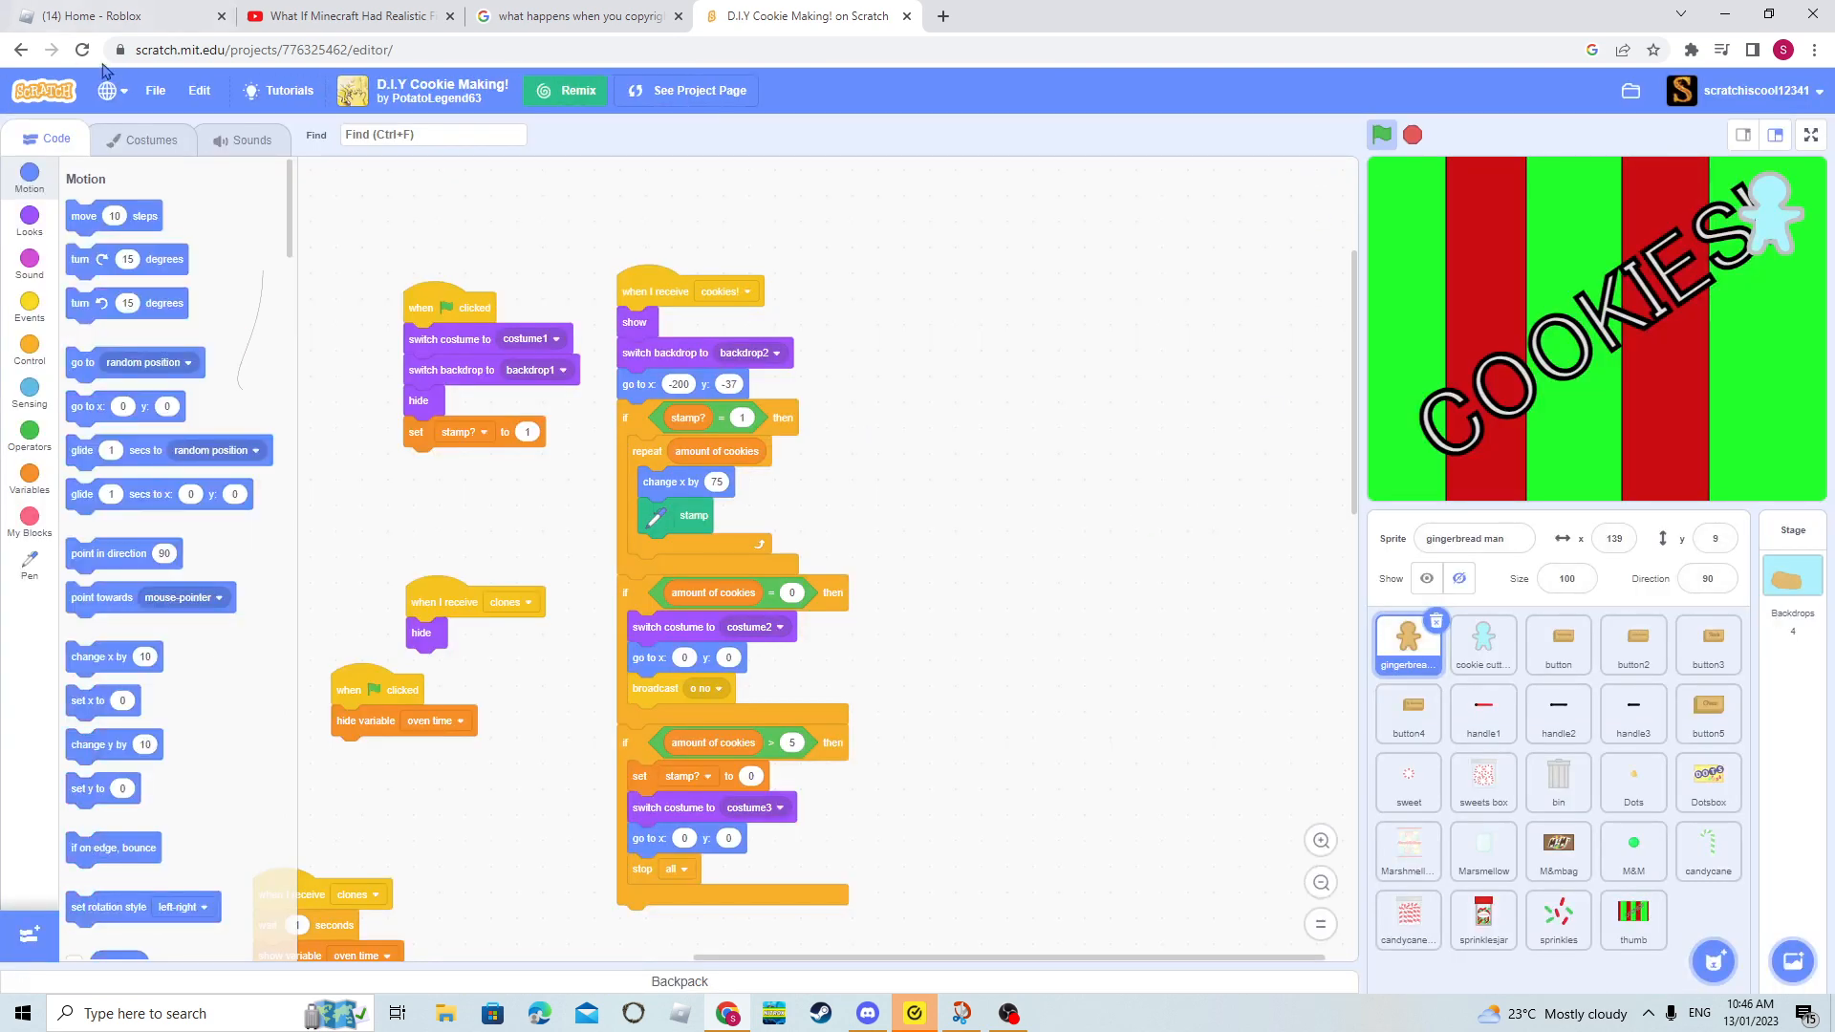
click(141, 151)
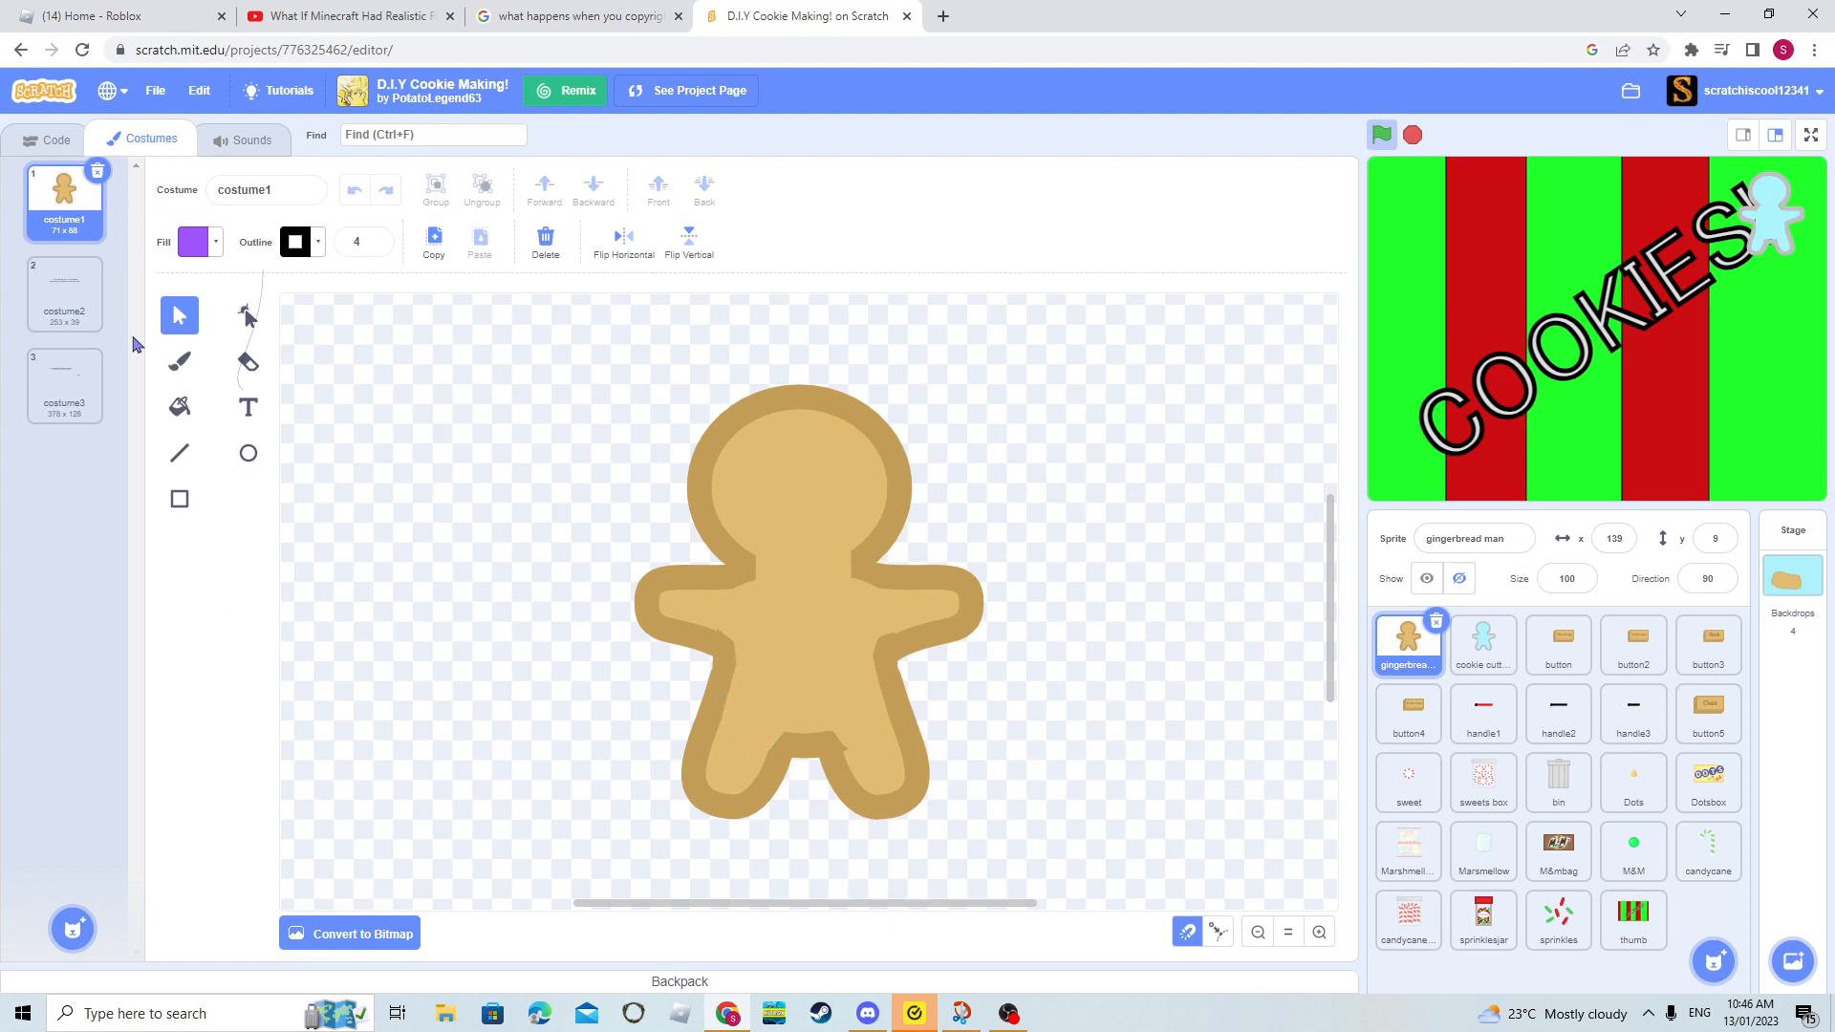
- Draw a tall ellipse over the gingerbread man in costume1, spanning from its head to its feet
click(179, 498)
click(248, 452)
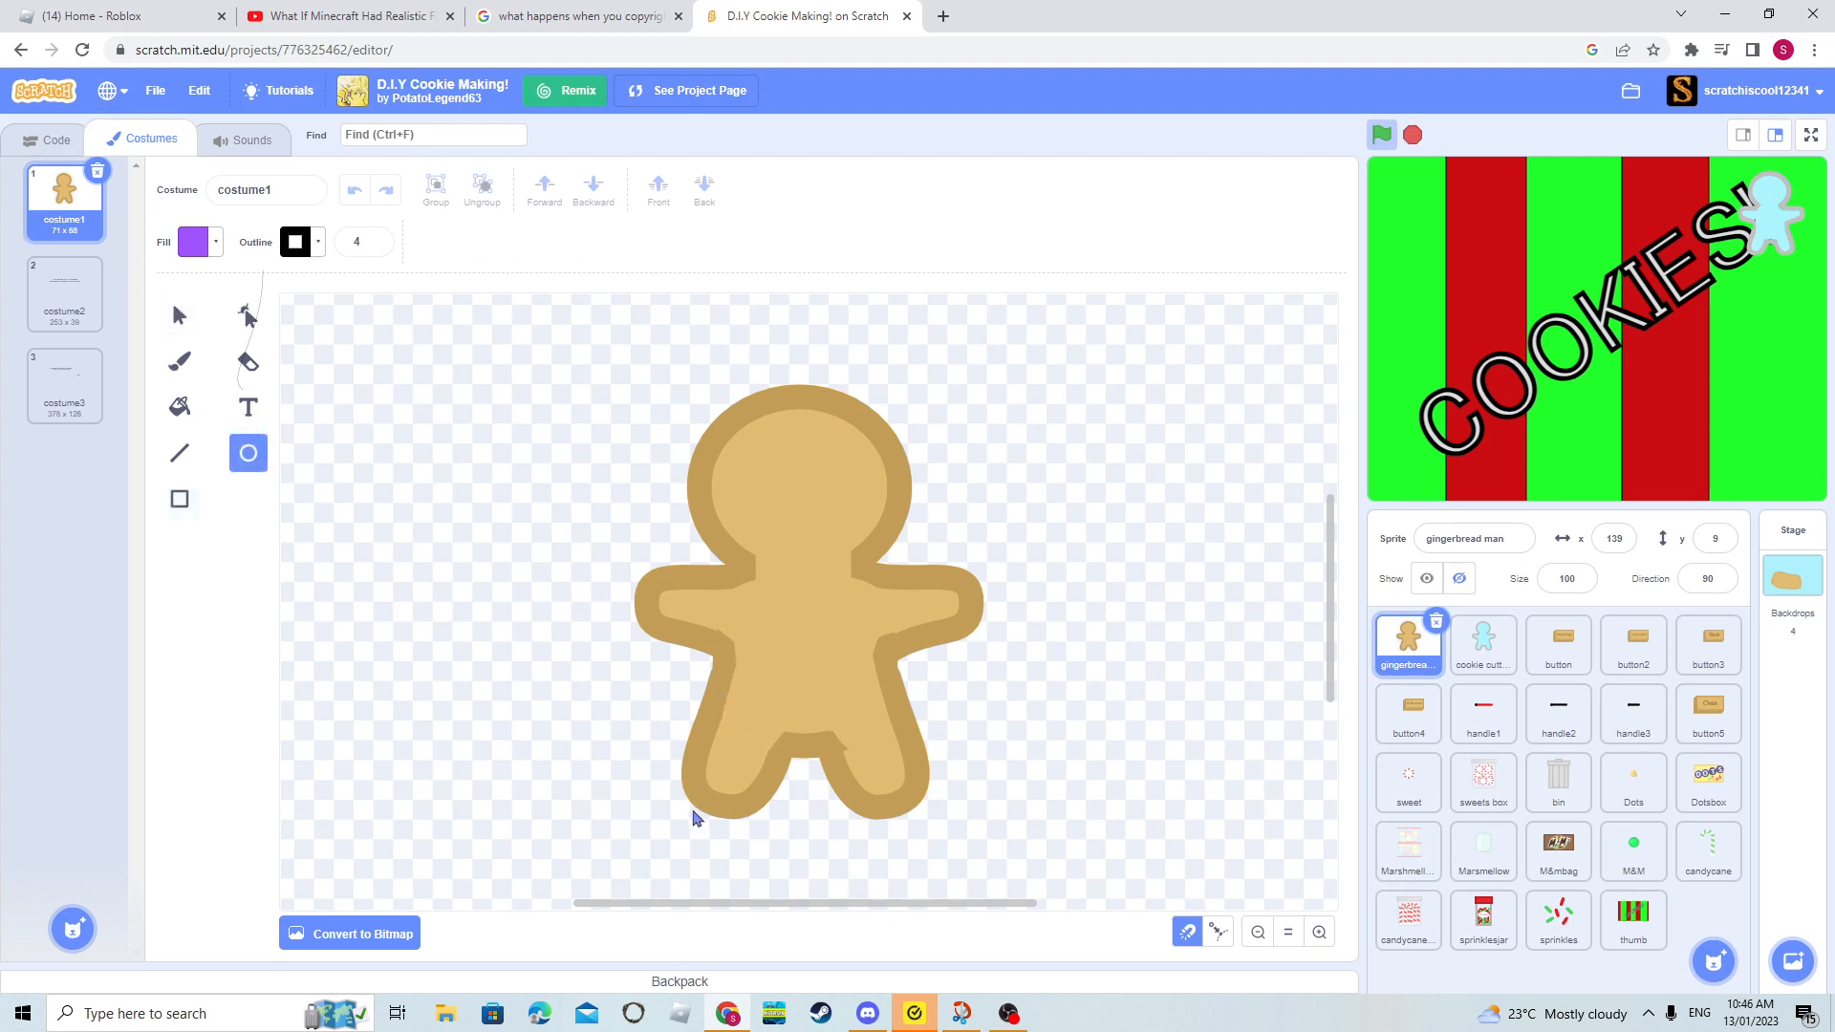
drag(694, 809, 916, 378)
- Sample the gingerbread man's light tan body for the ellipse's fill and its darker brown border for the outline
click(213, 256)
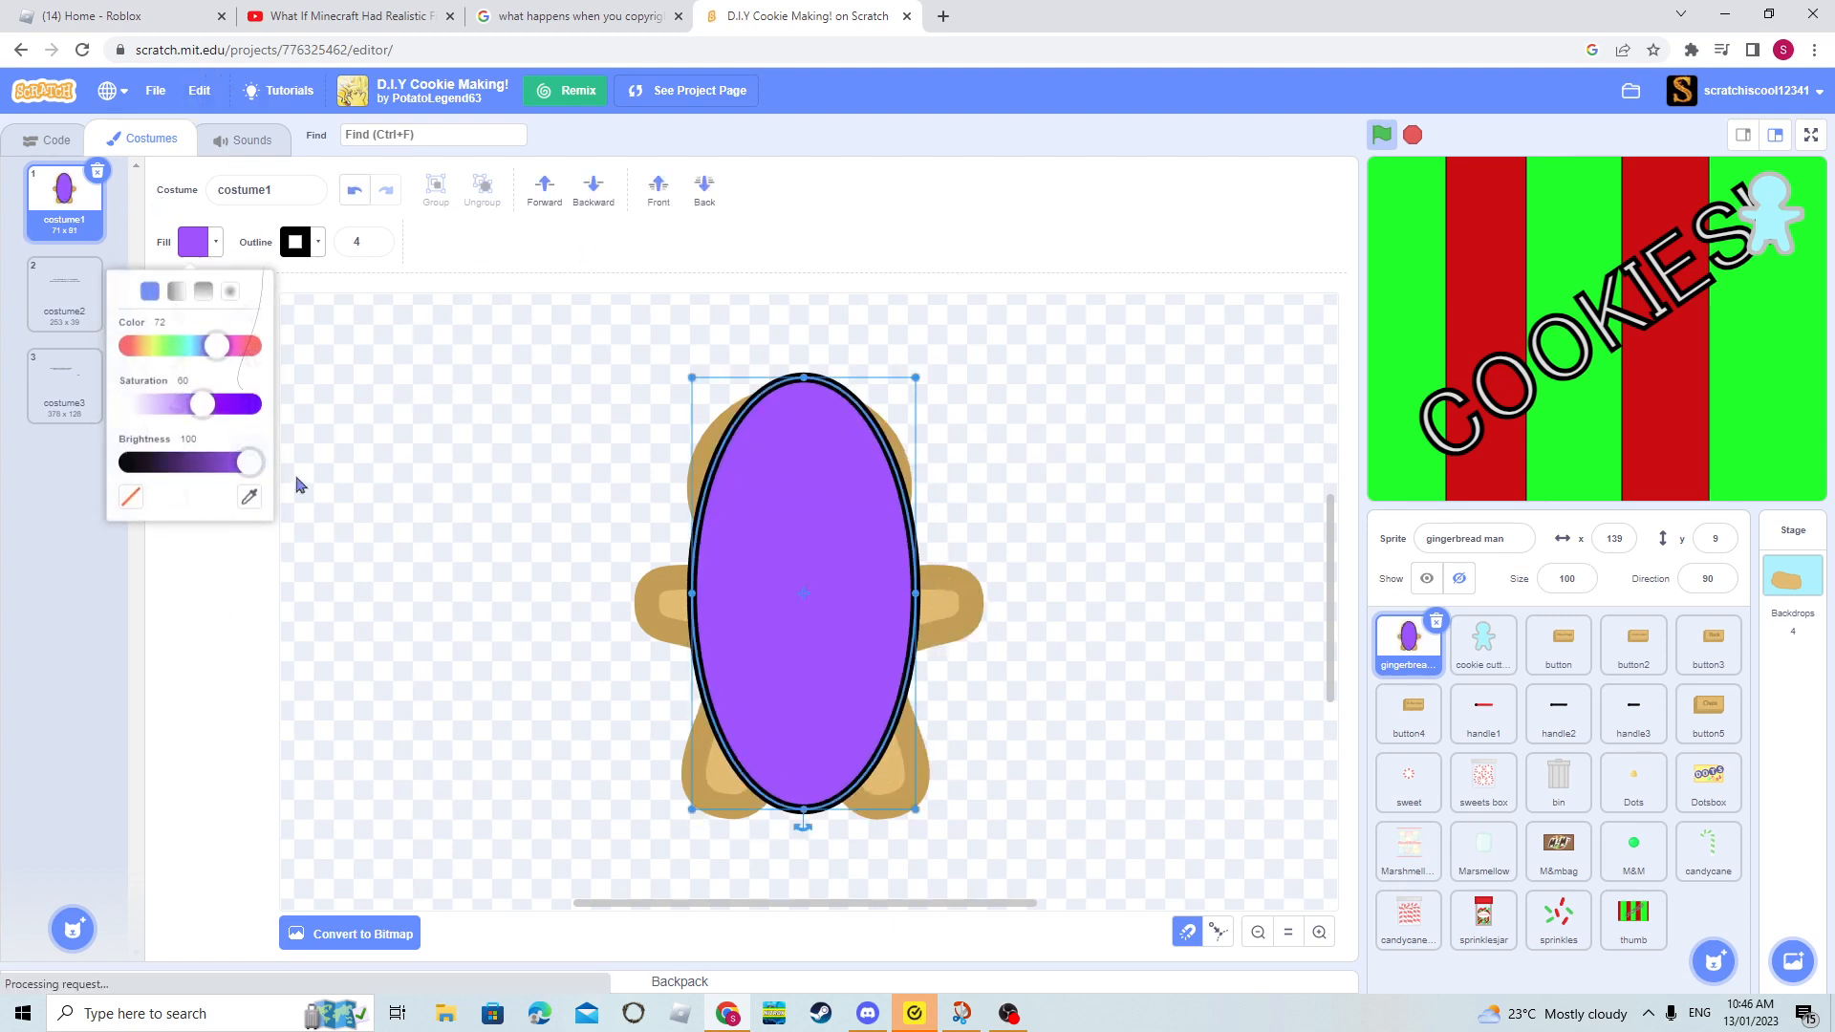
click(248, 495)
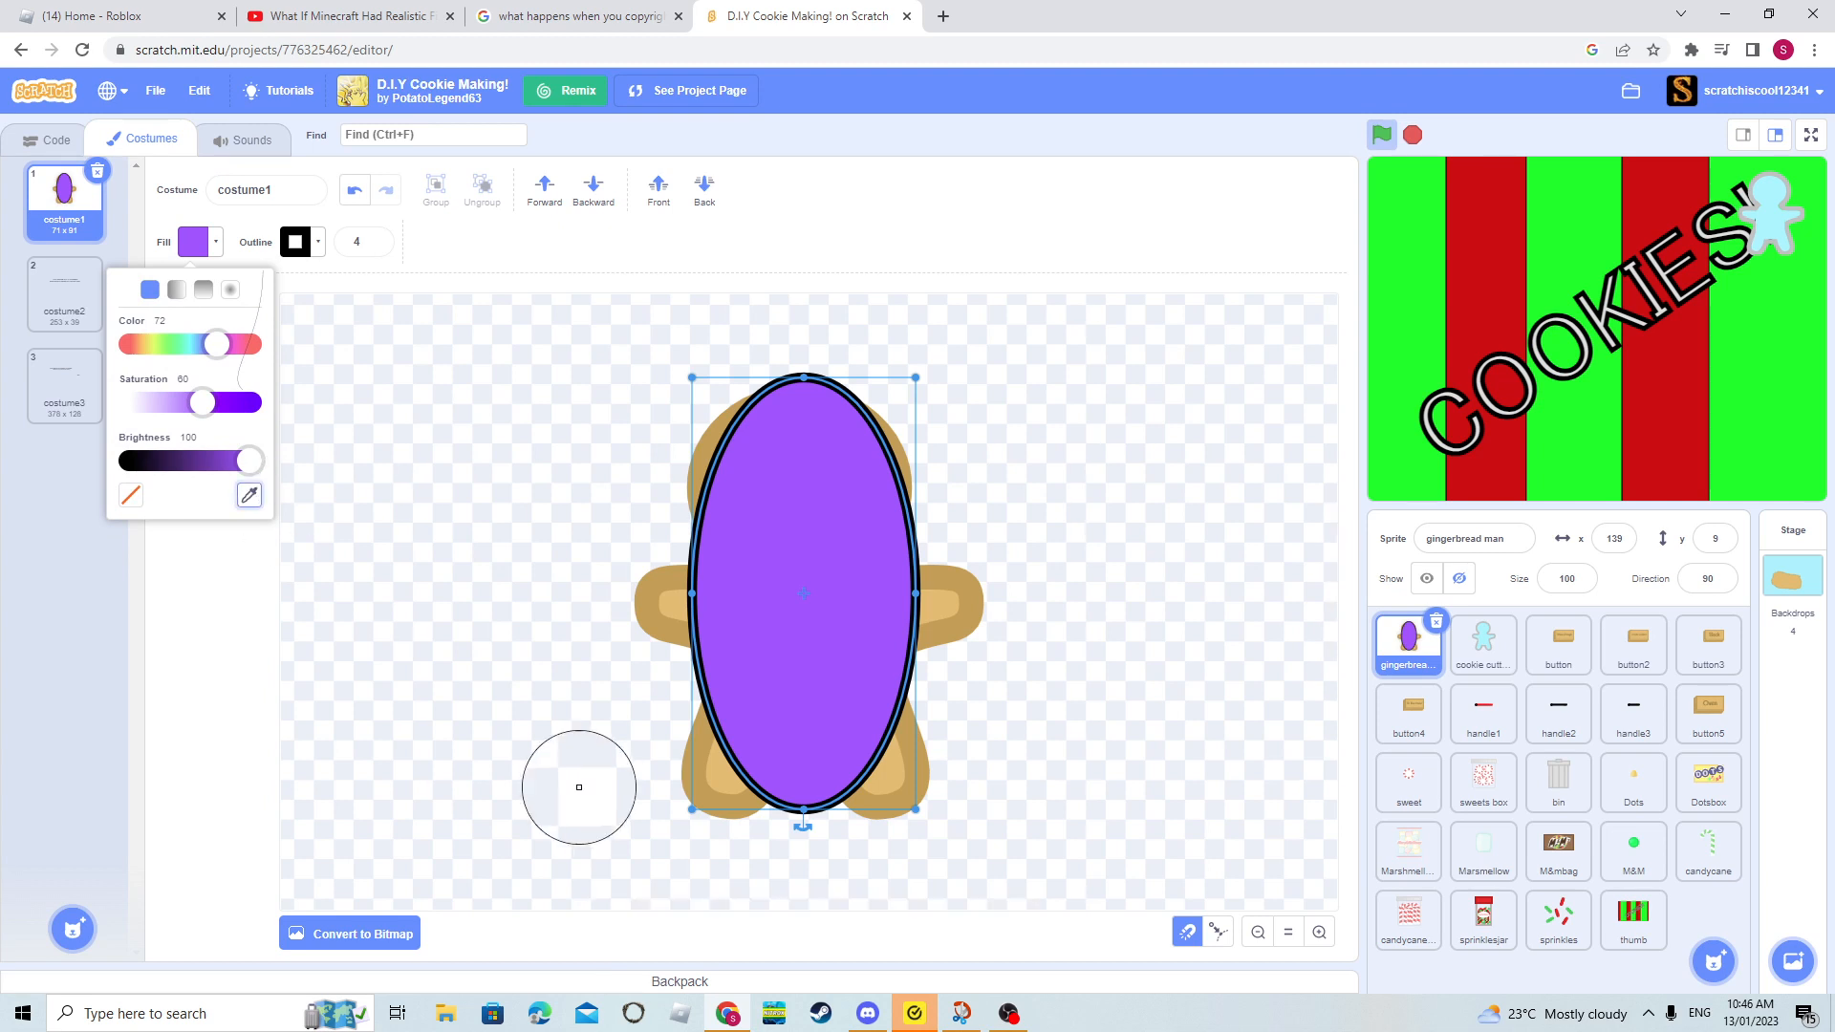
click(723, 779)
click(316, 250)
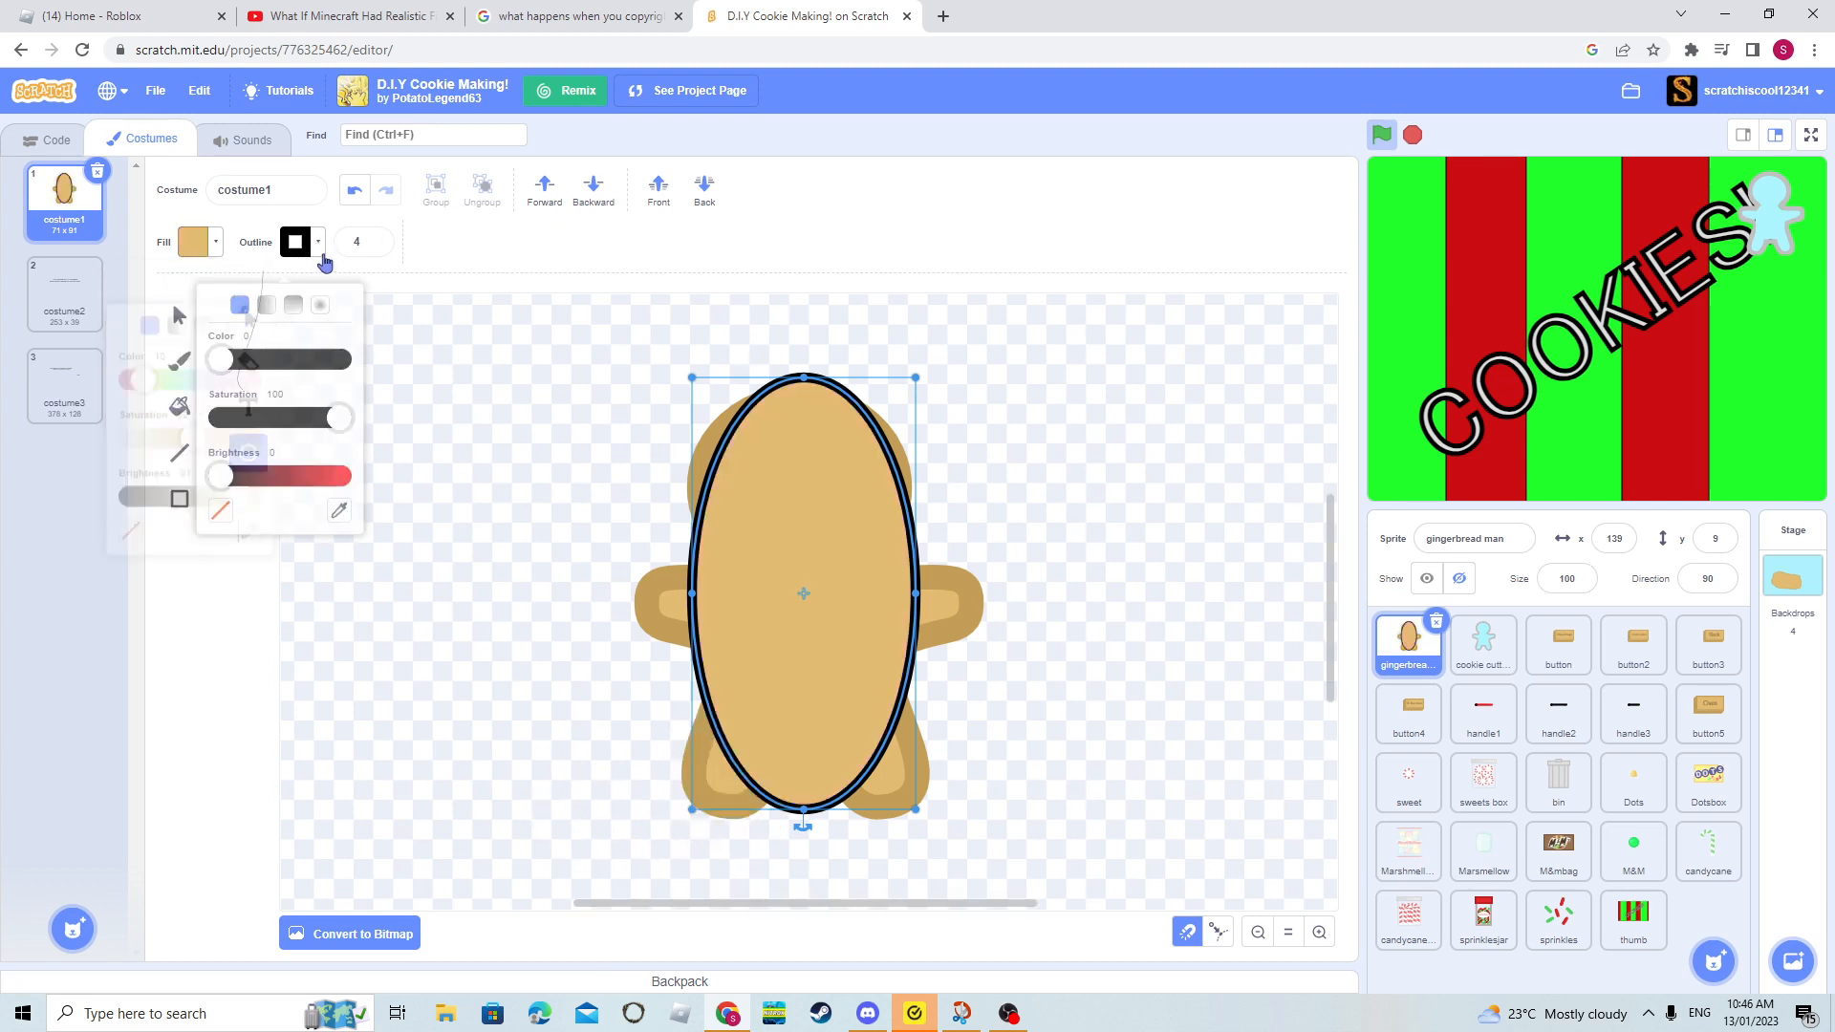
click(341, 495)
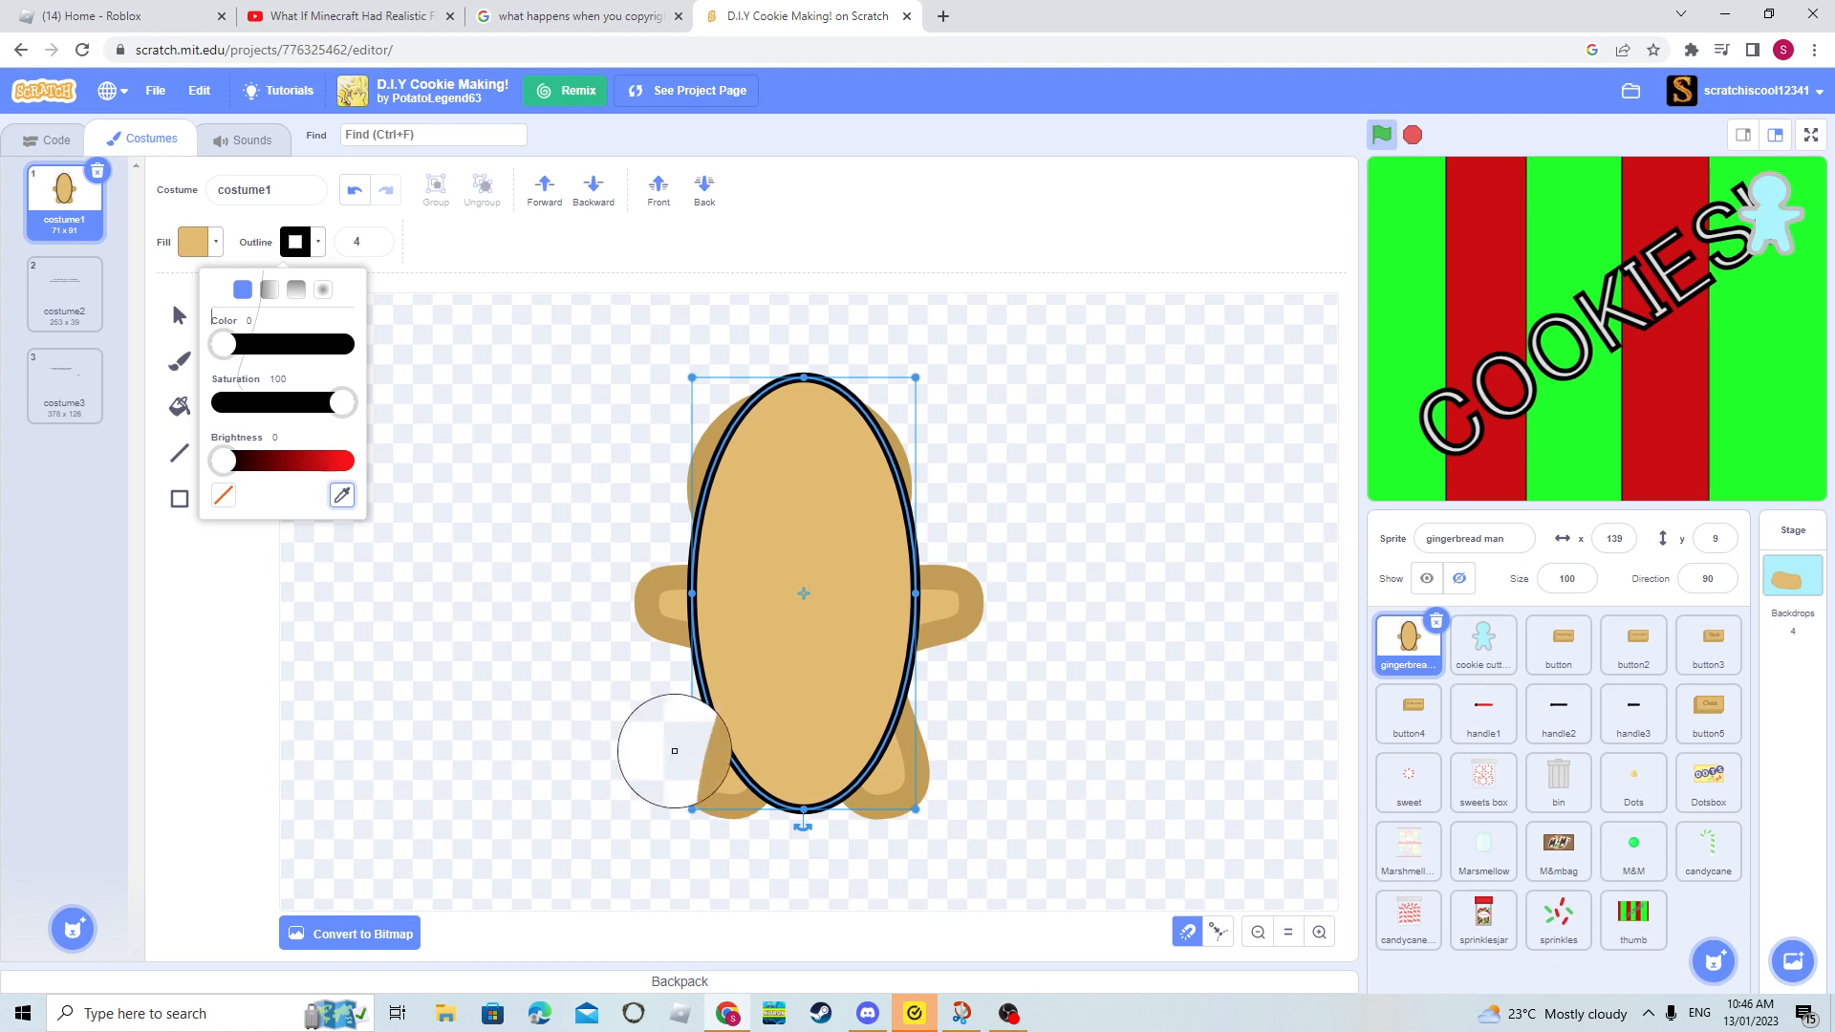
click(717, 803)
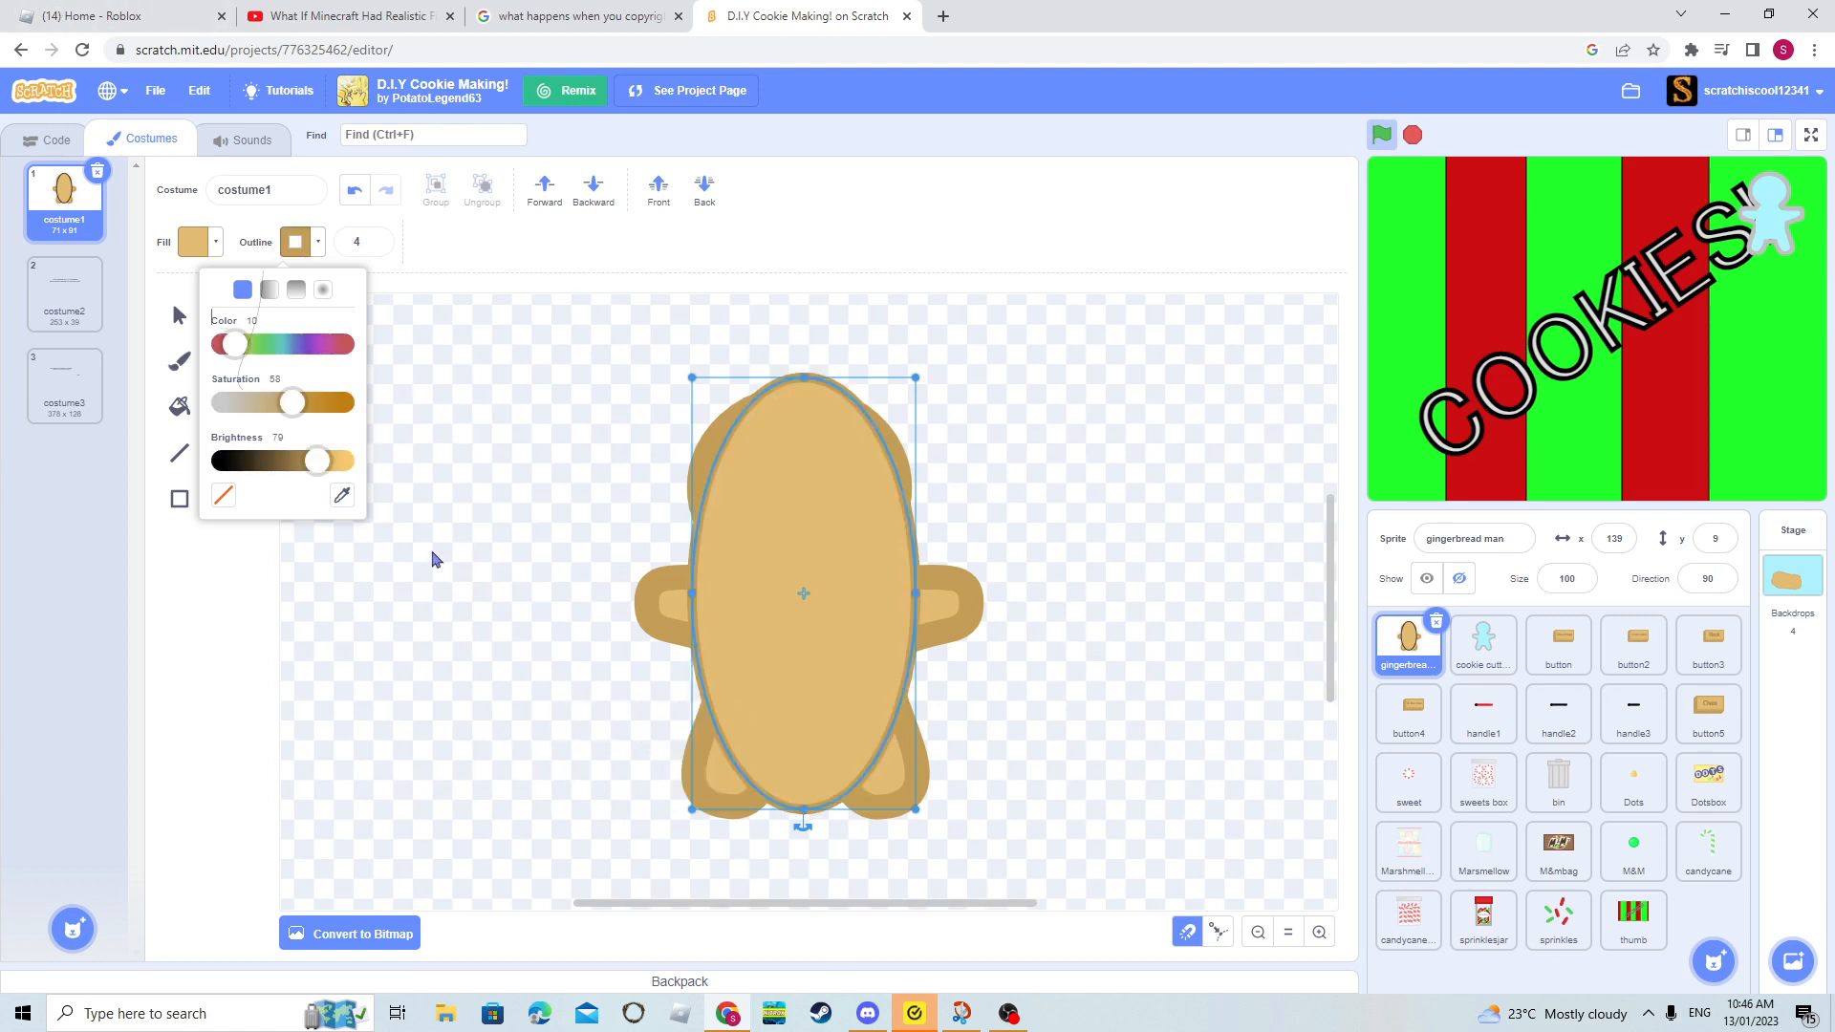
click(170, 300)
click(178, 315)
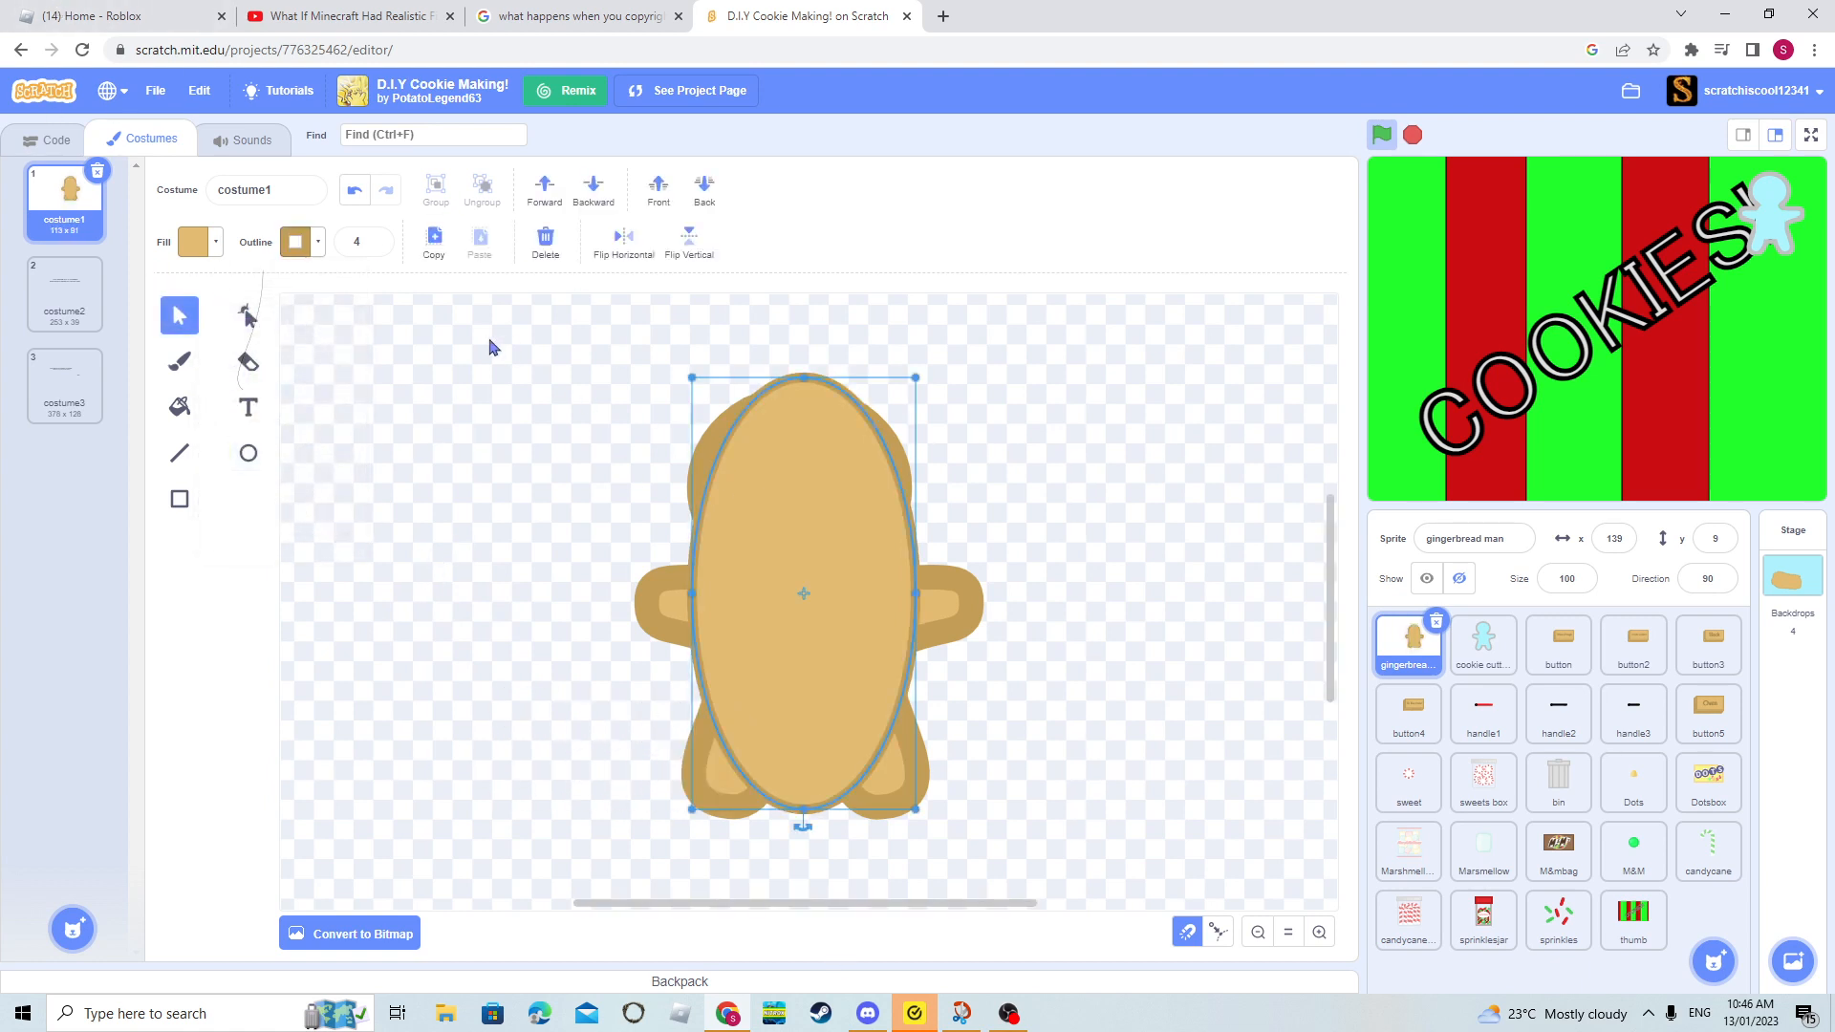
- Reshape the ellipse by lowering its top point slightly and raising its left point beside the head, undoing the extra point added on the right
click(245, 316)
drag(803, 387, 809, 397)
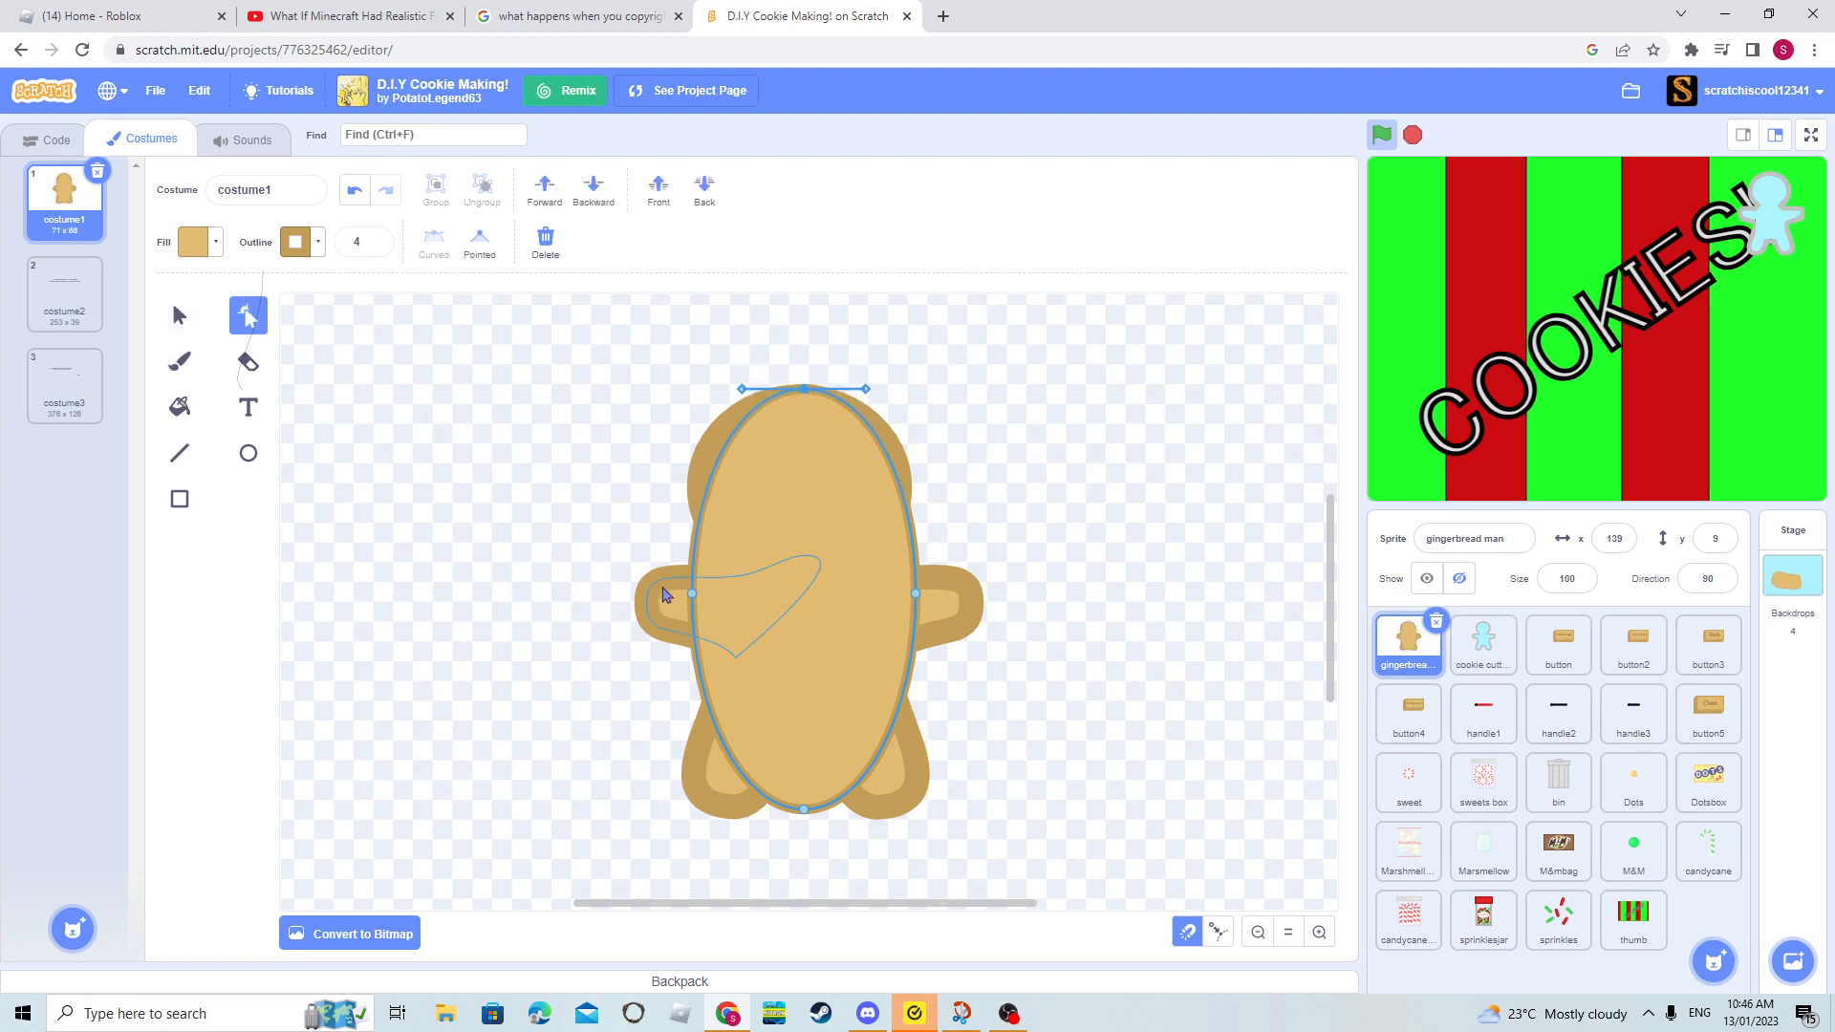
drag(695, 601, 689, 485)
mouse_move(915, 599)
mouse_down()
mouse_move(919, 527)
mouse_move(943, 569)
mouse_move(920, 571)
mouse_up()
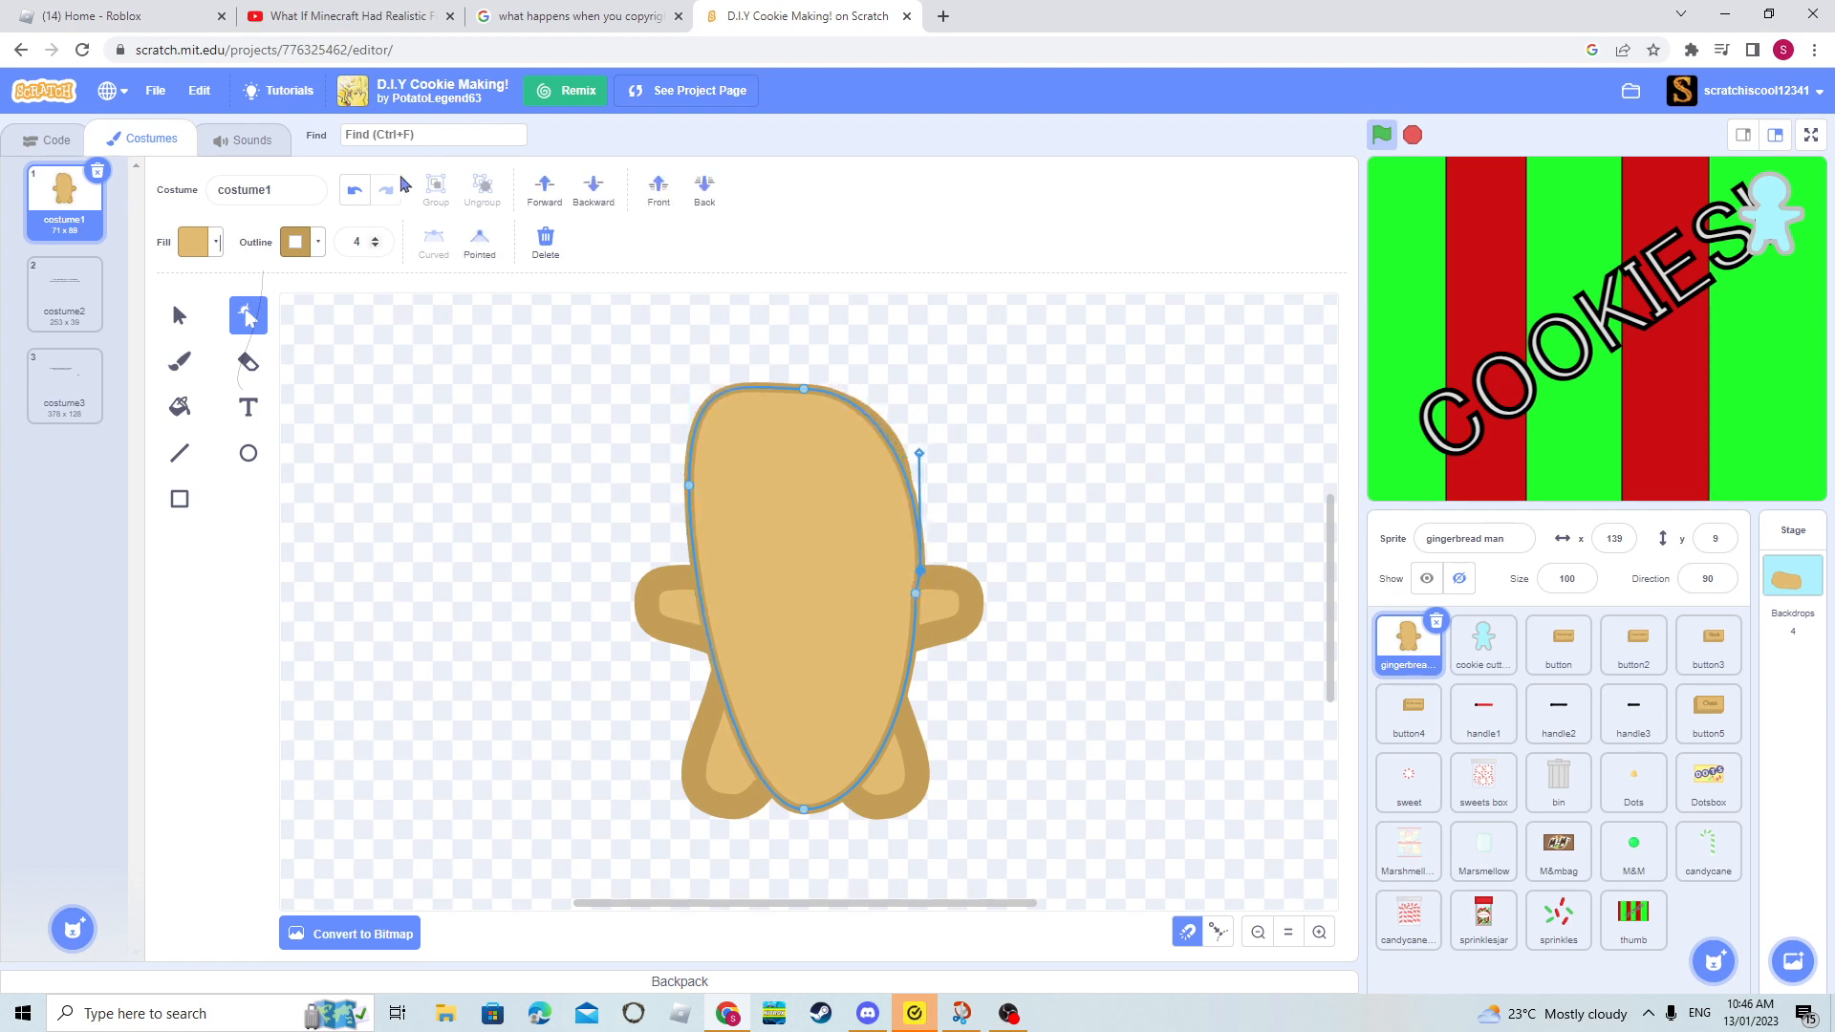
click(354, 189)
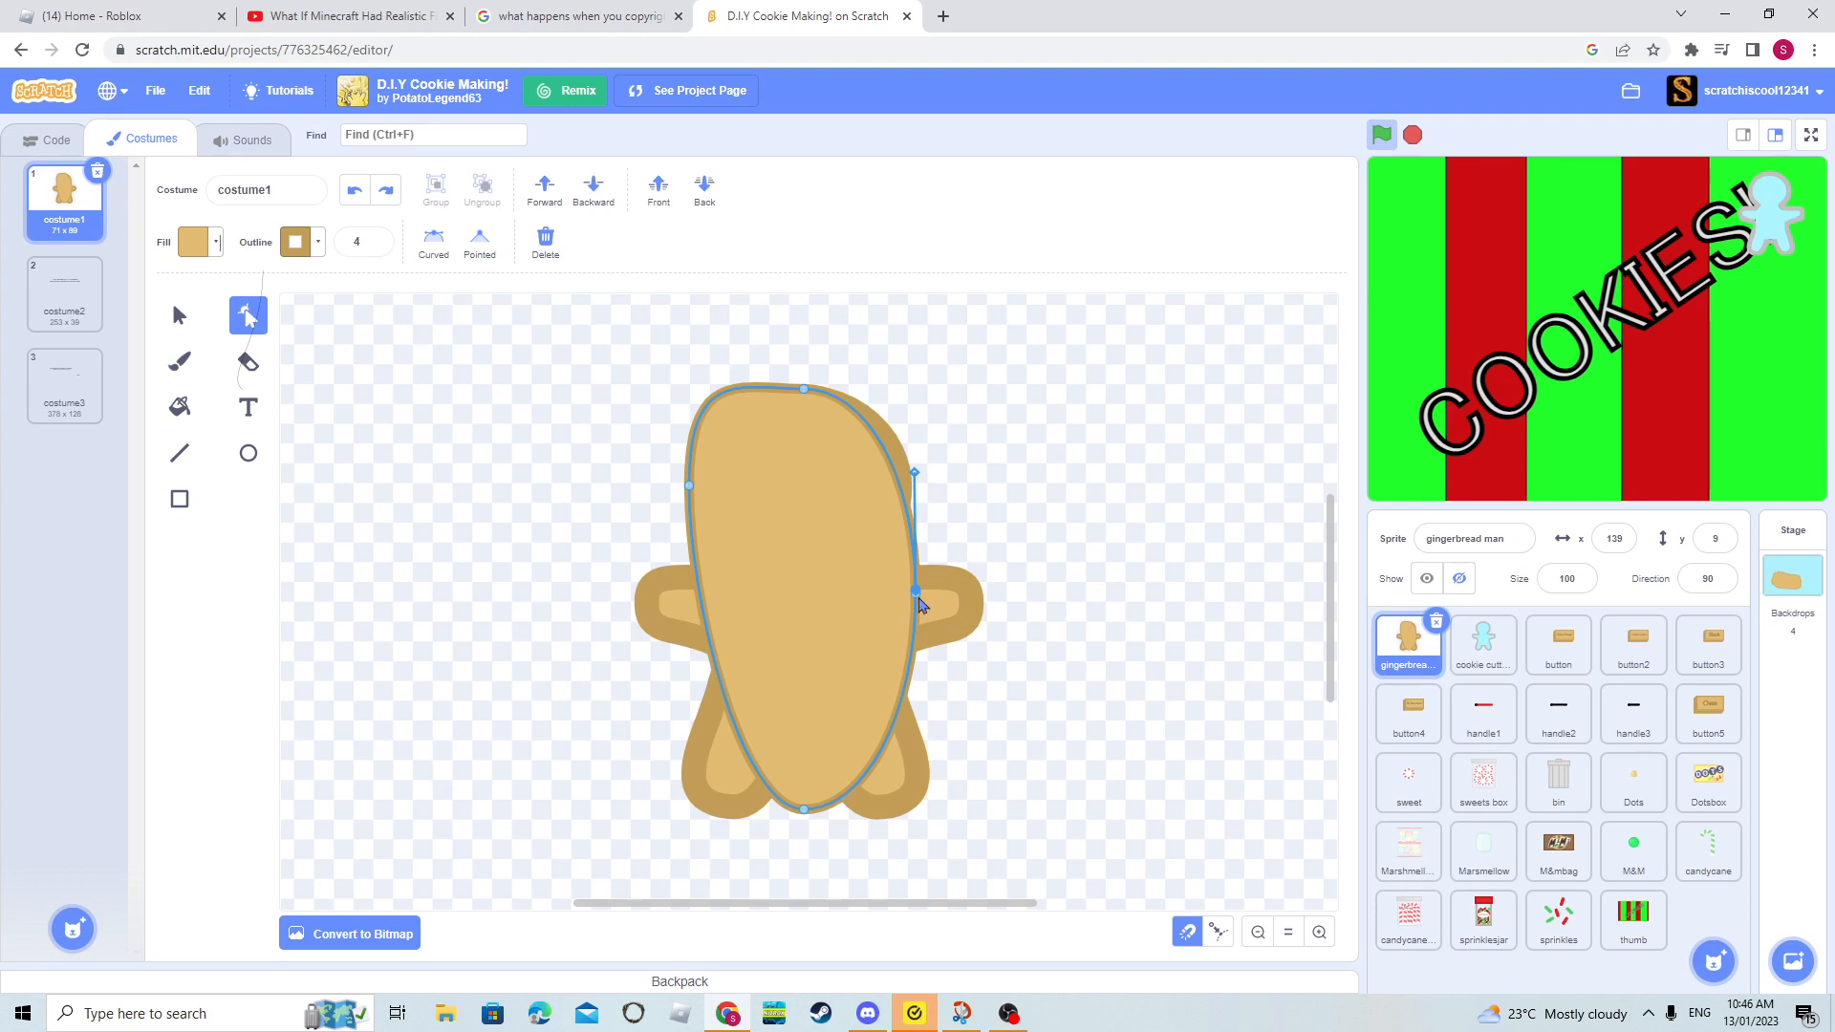
- Raise the ellipse's right point beside the head and its bottom point to the neck, and undo the drawn shape
double_click(918, 597)
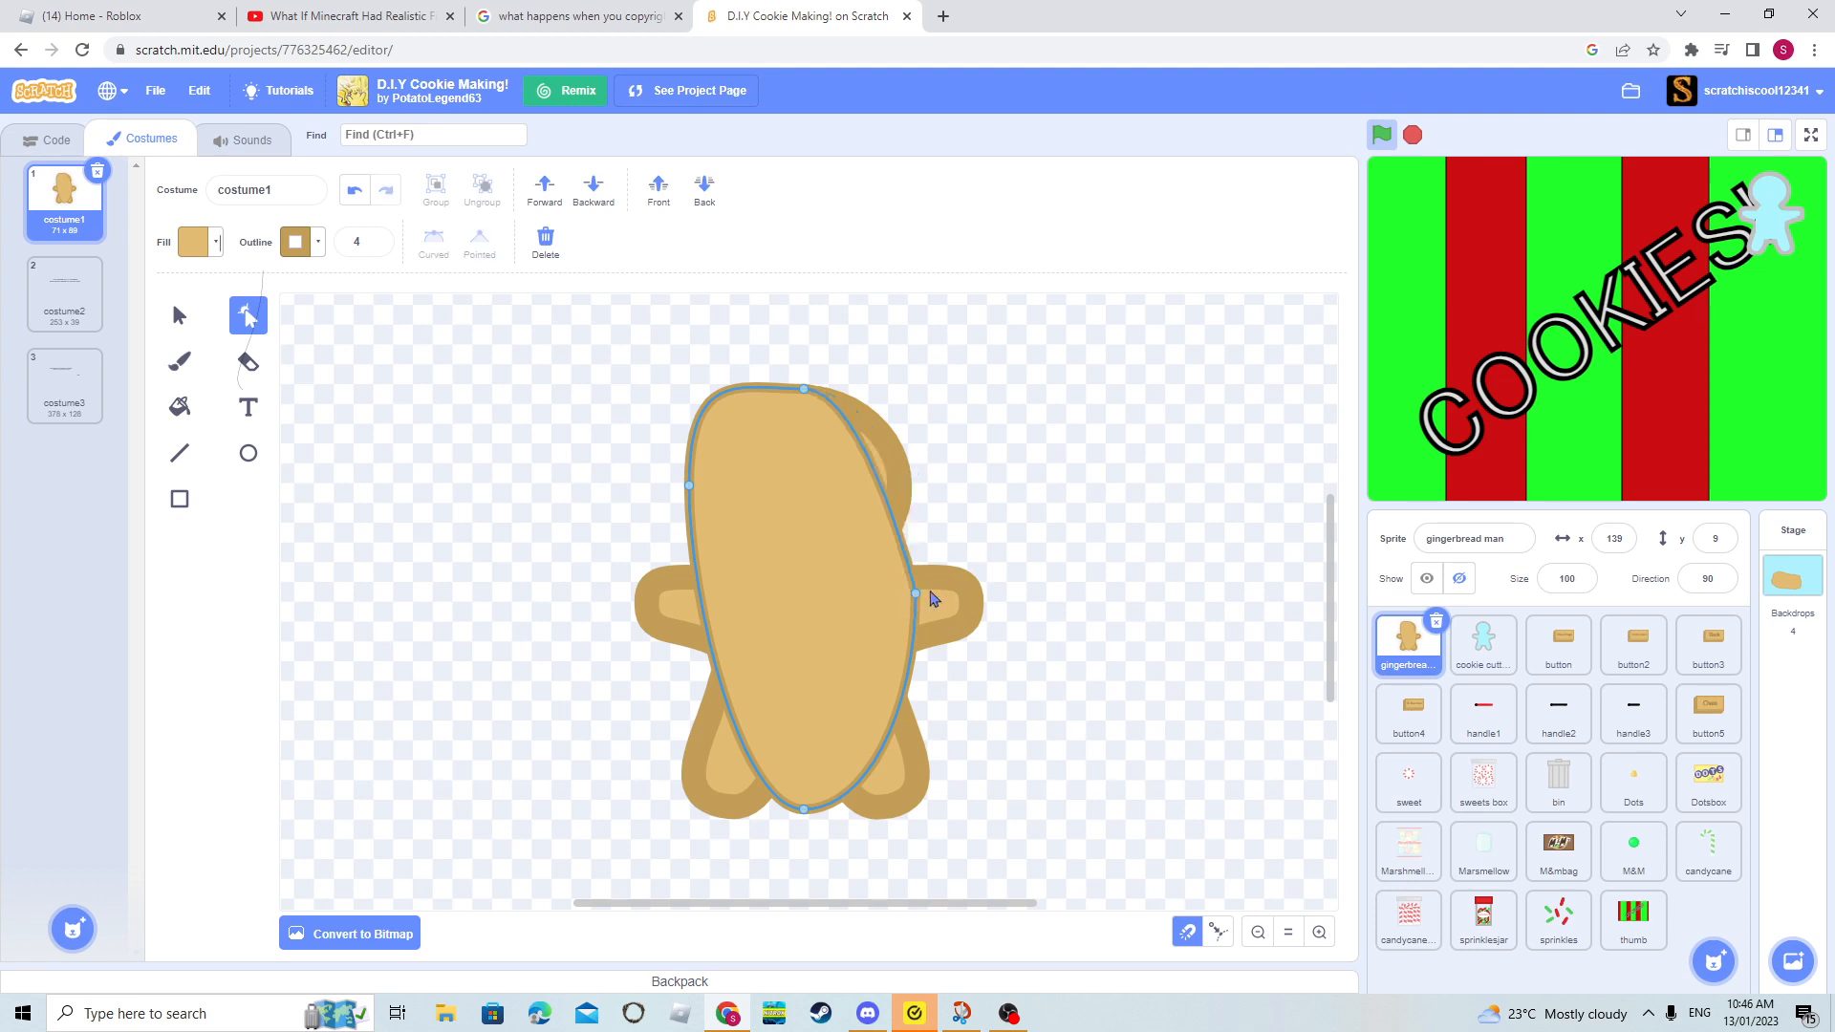
drag(917, 594, 908, 482)
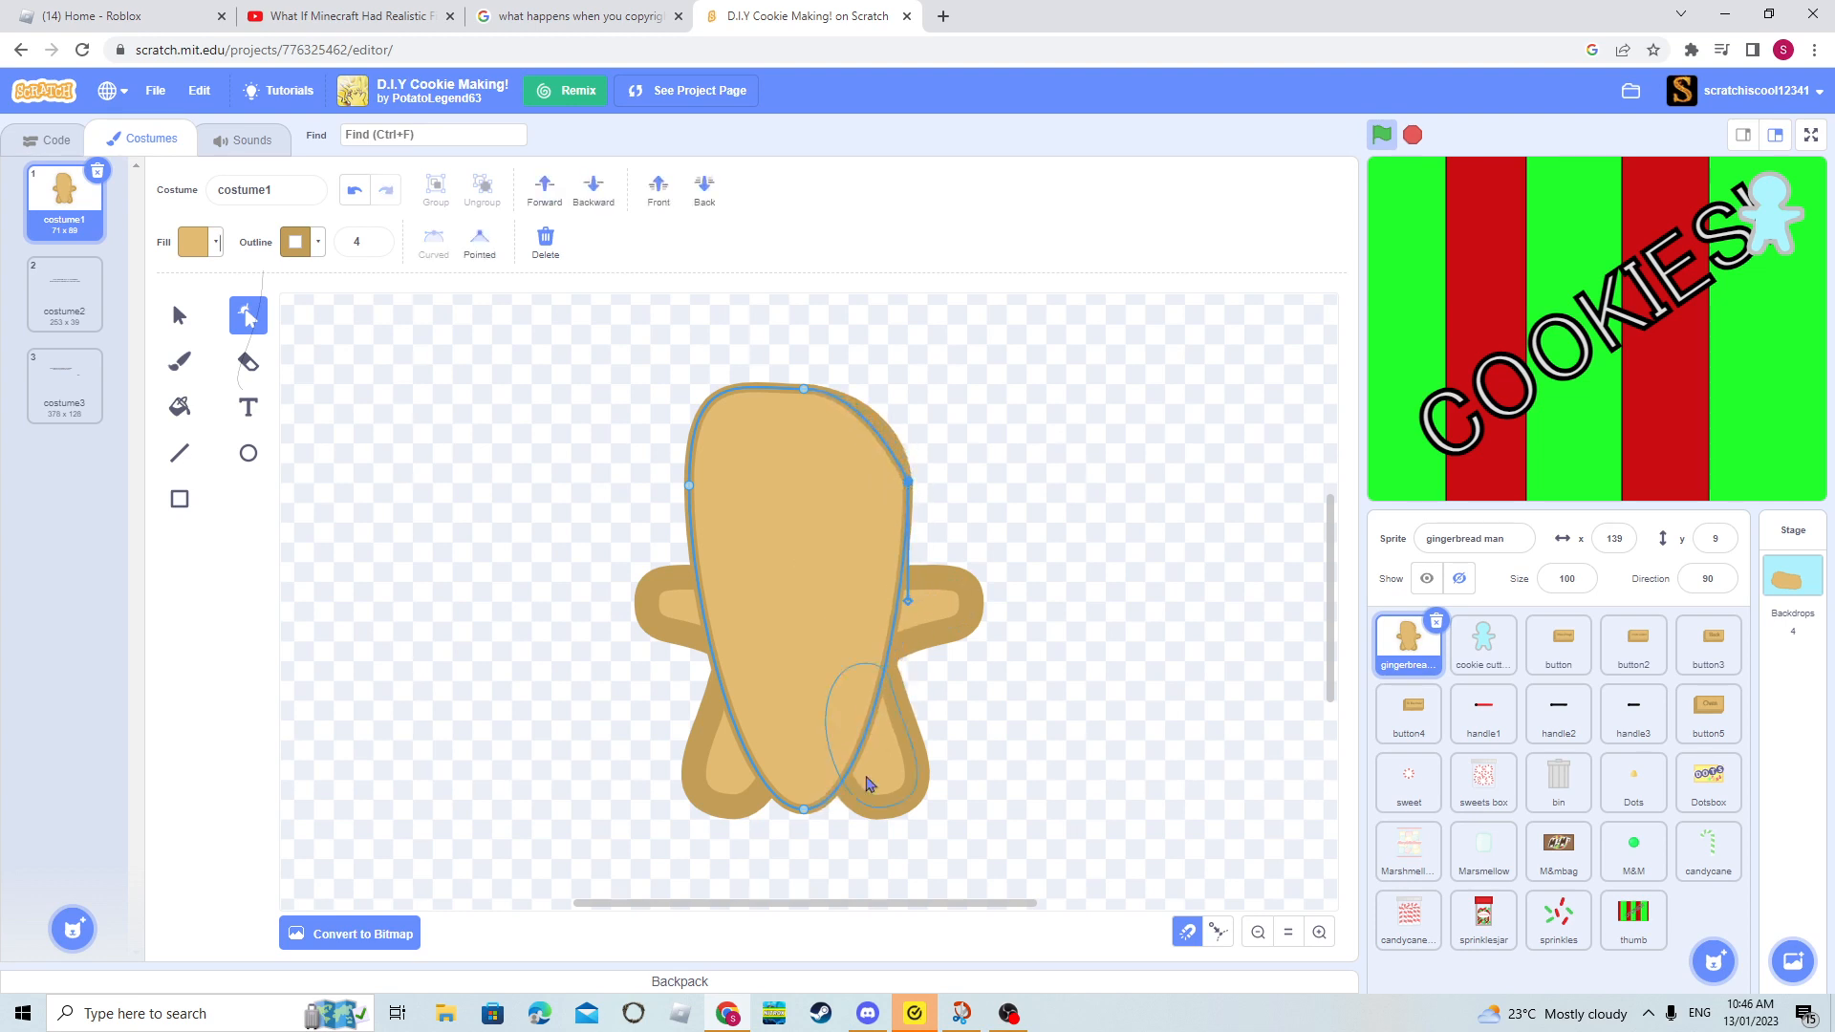
drag(801, 818, 806, 582)
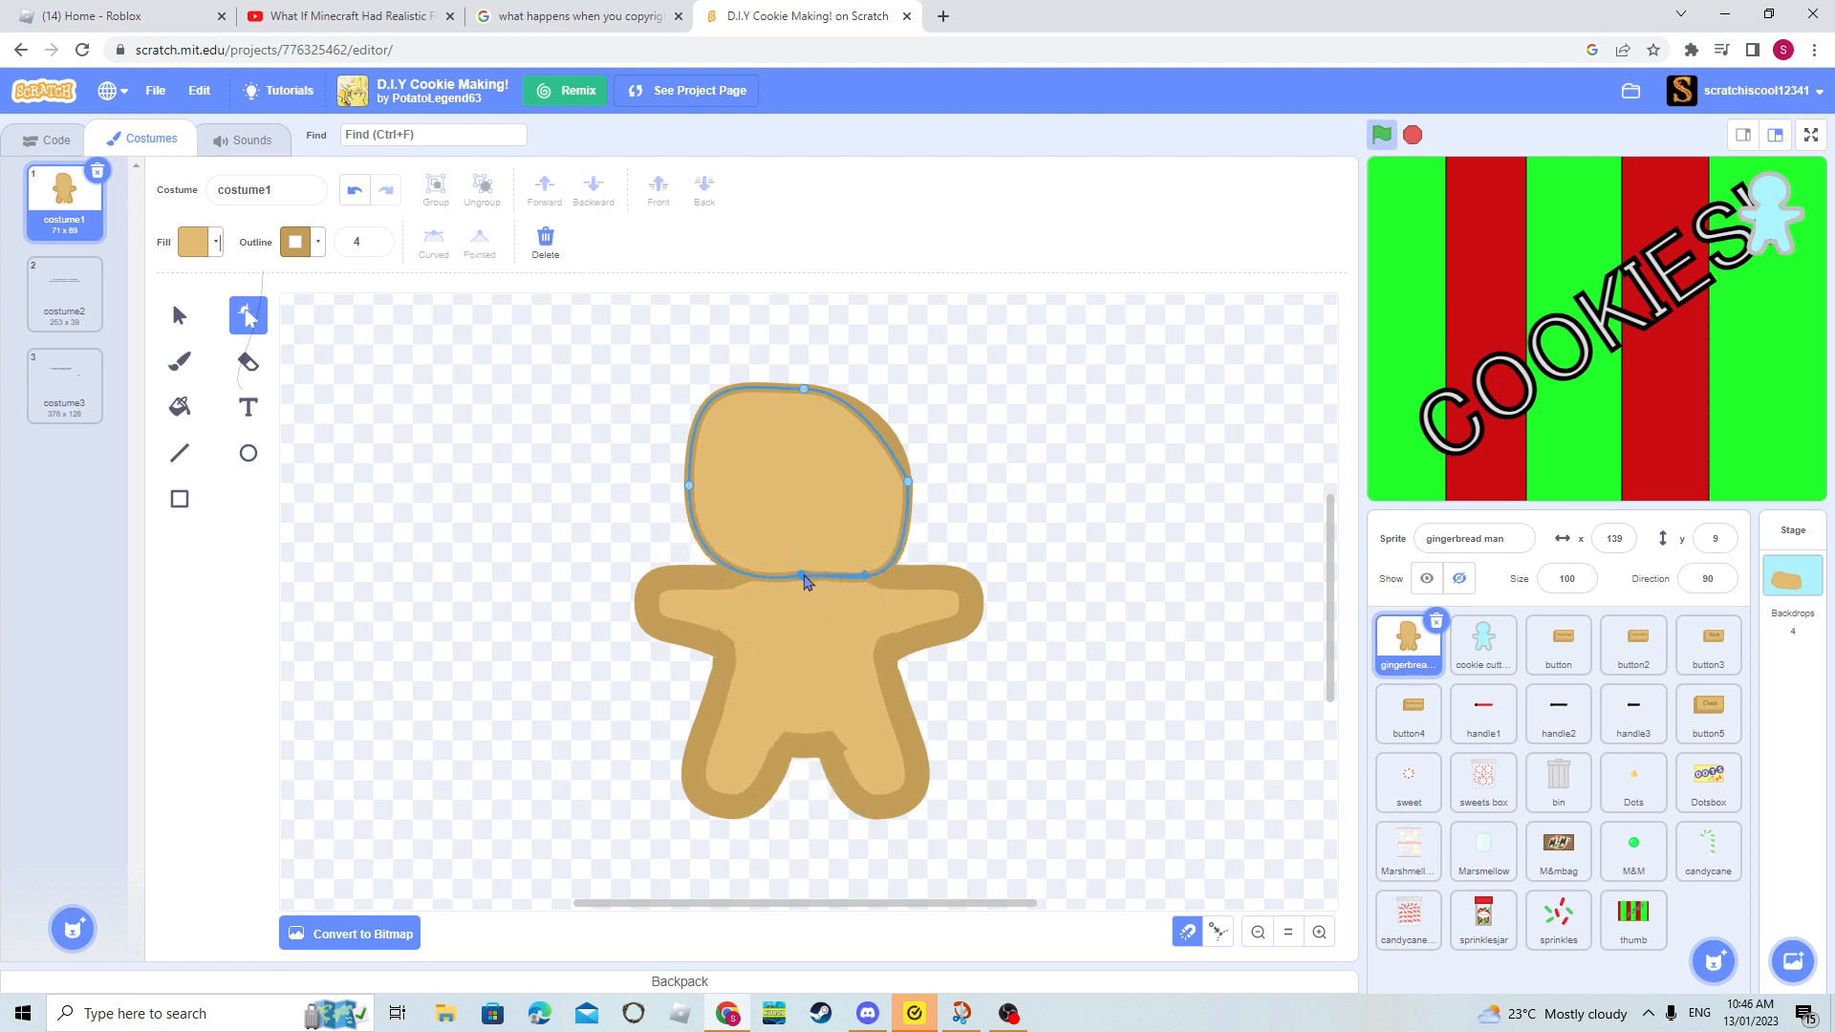
click(1032, 536)
key(ctrl+z)
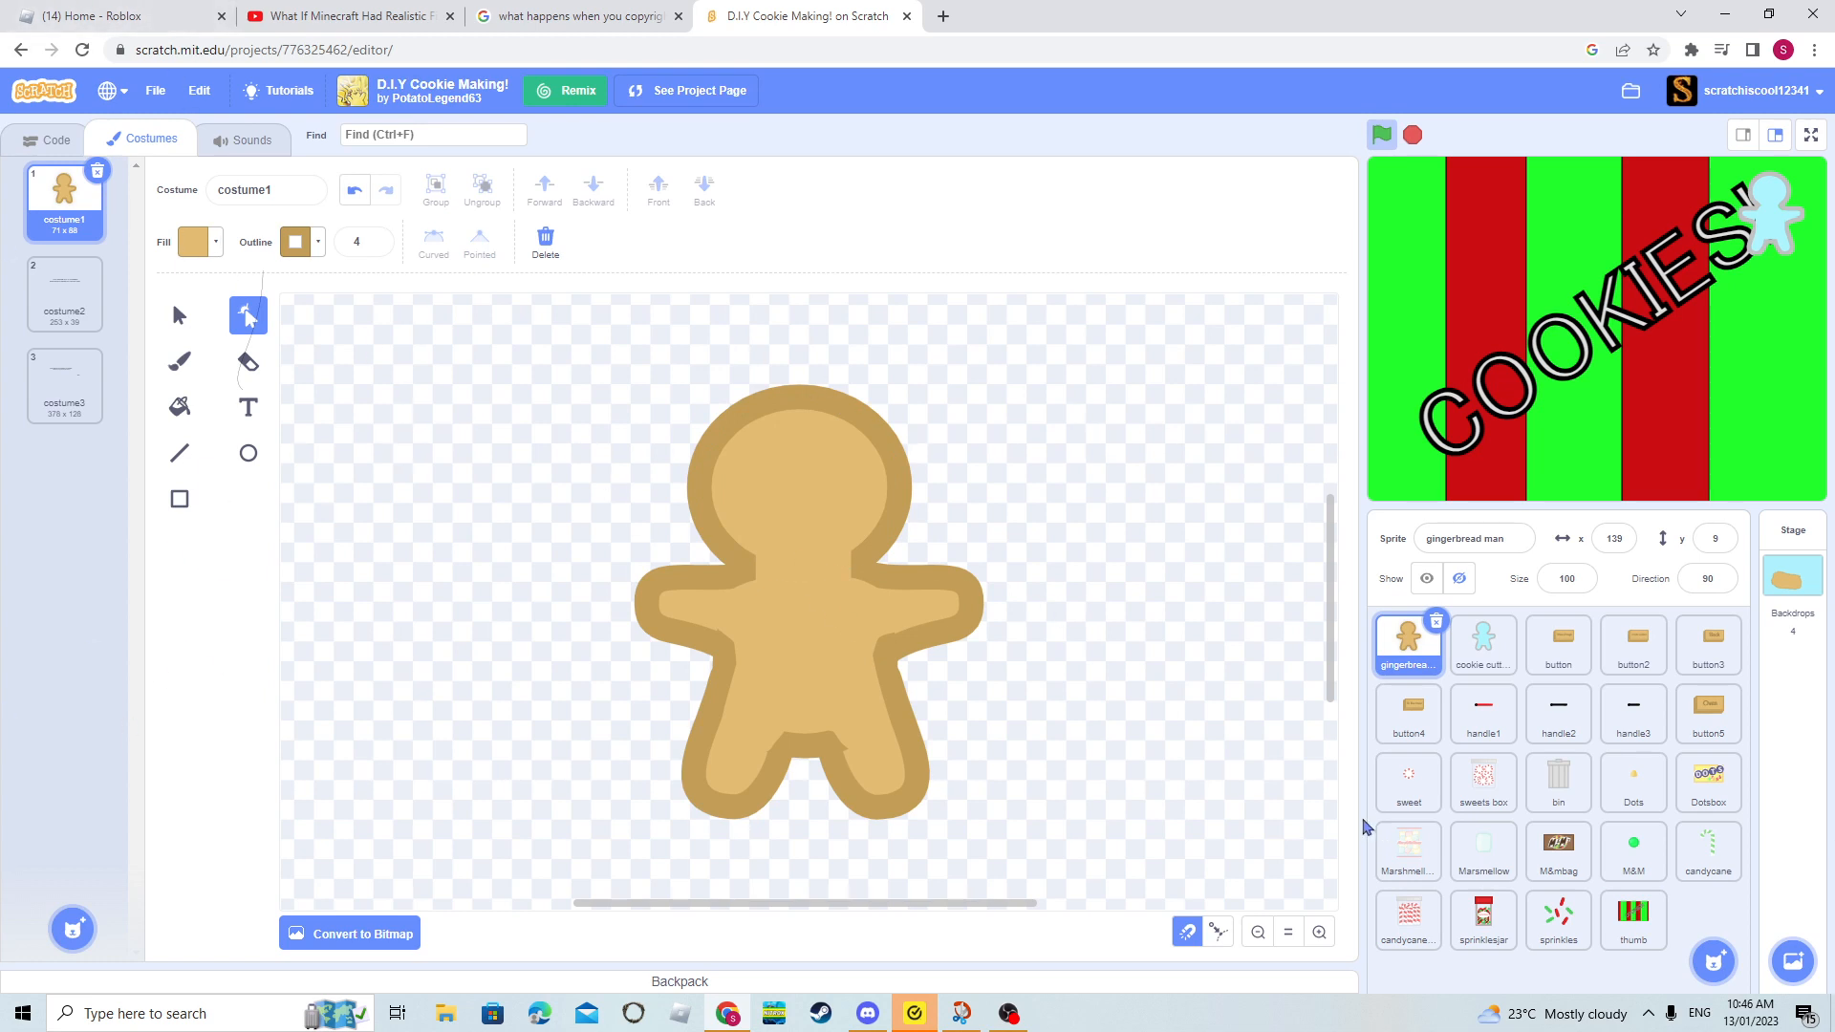
- Examine the edges of the gingerbread-shaped cookie cutter sprite's costume1 up close
click(1500, 660)
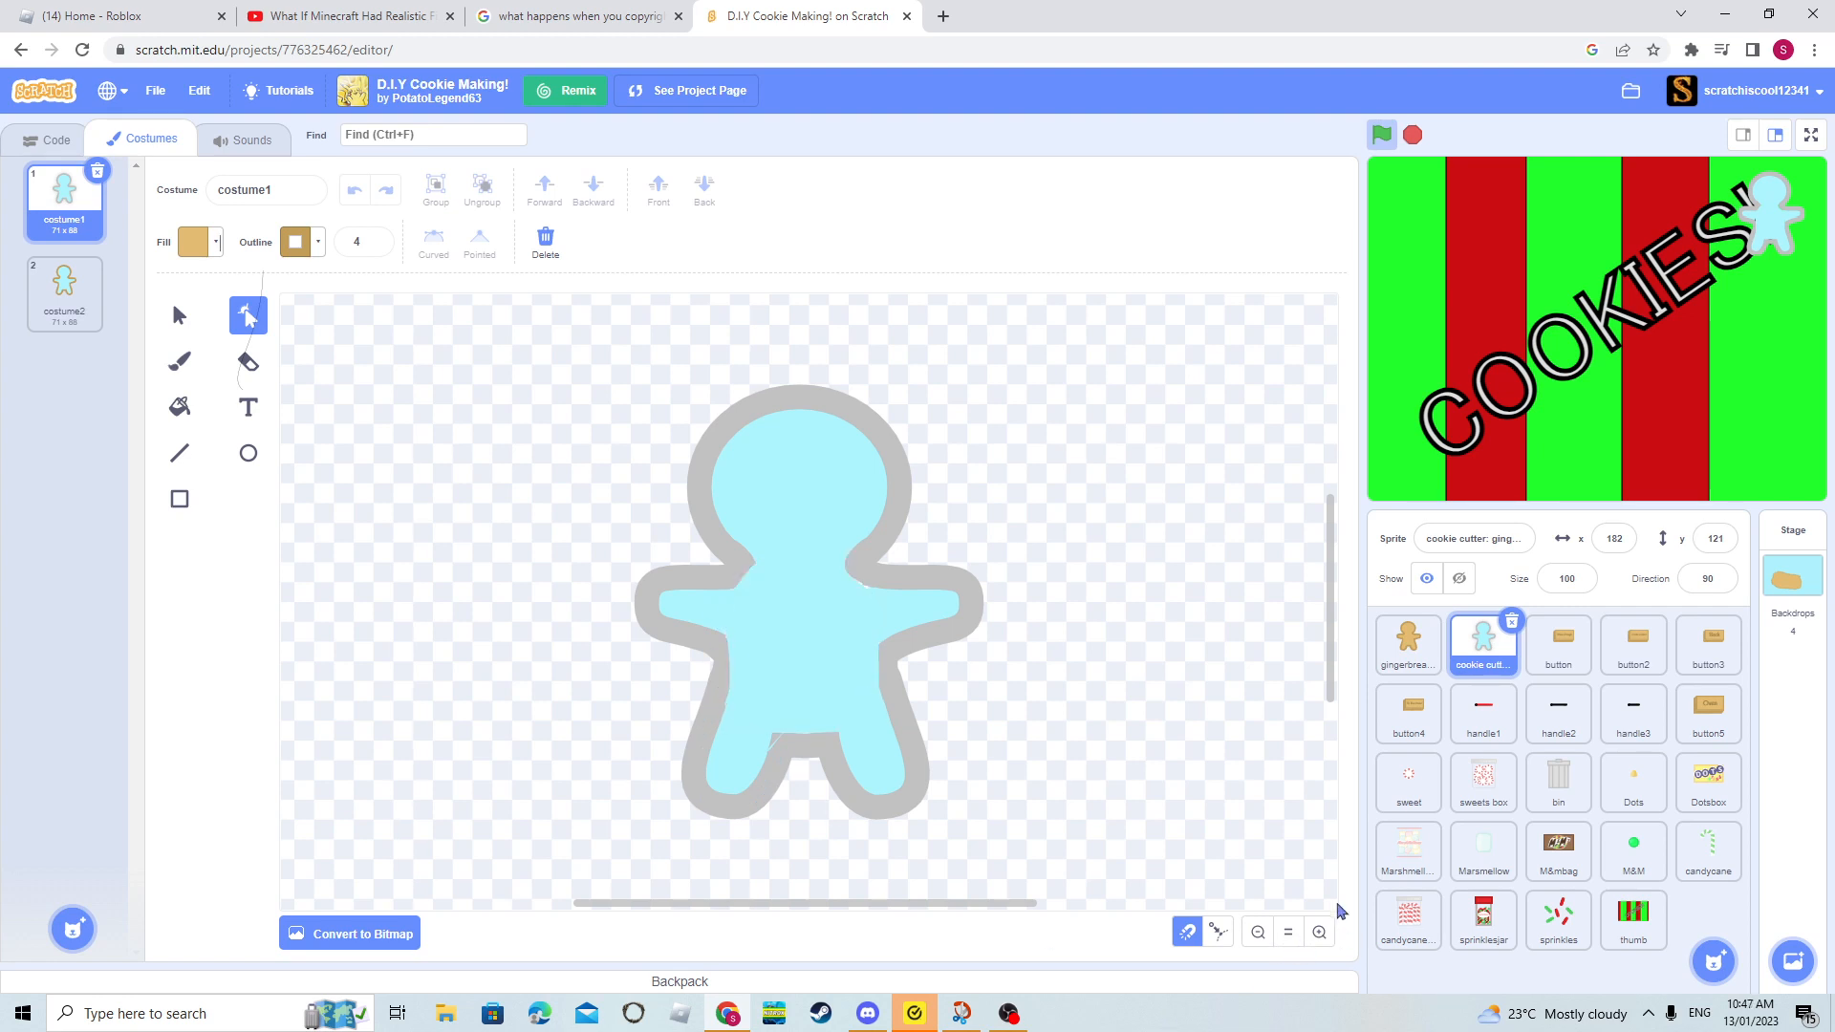
click(1319, 932)
click(1319, 932)
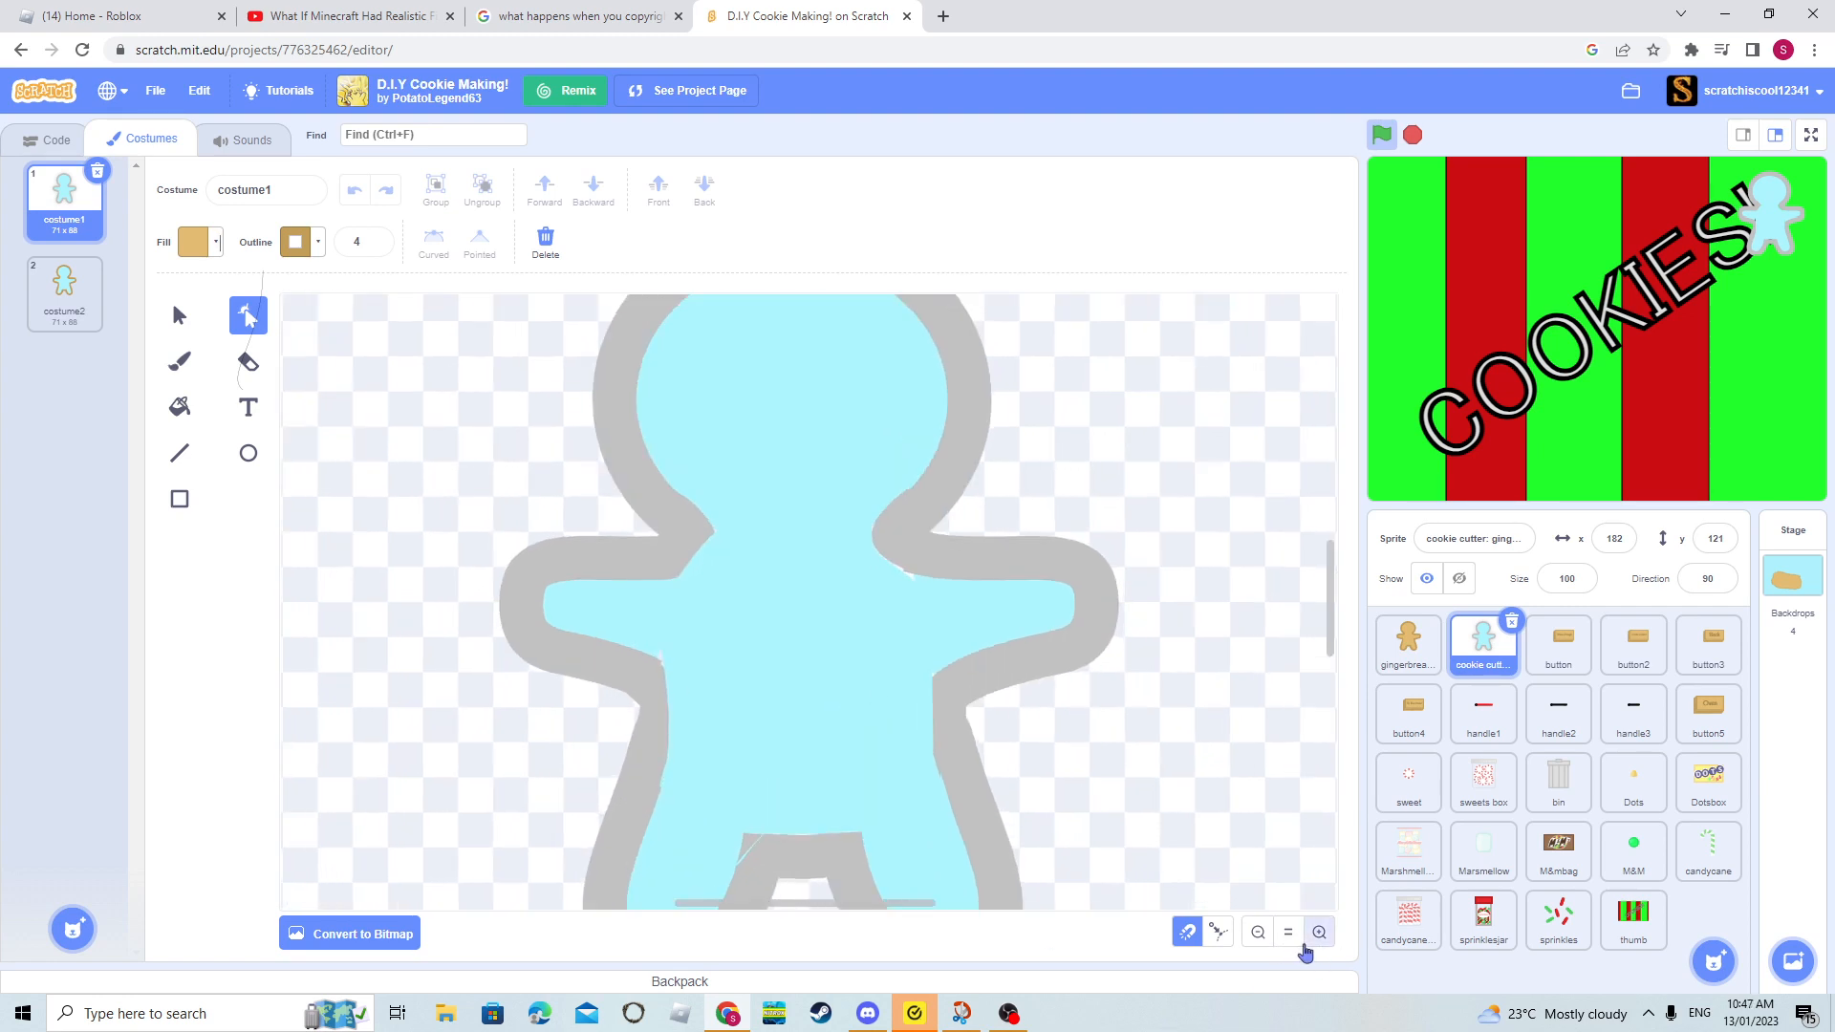
click(1319, 931)
click(1319, 932)
click(1319, 932)
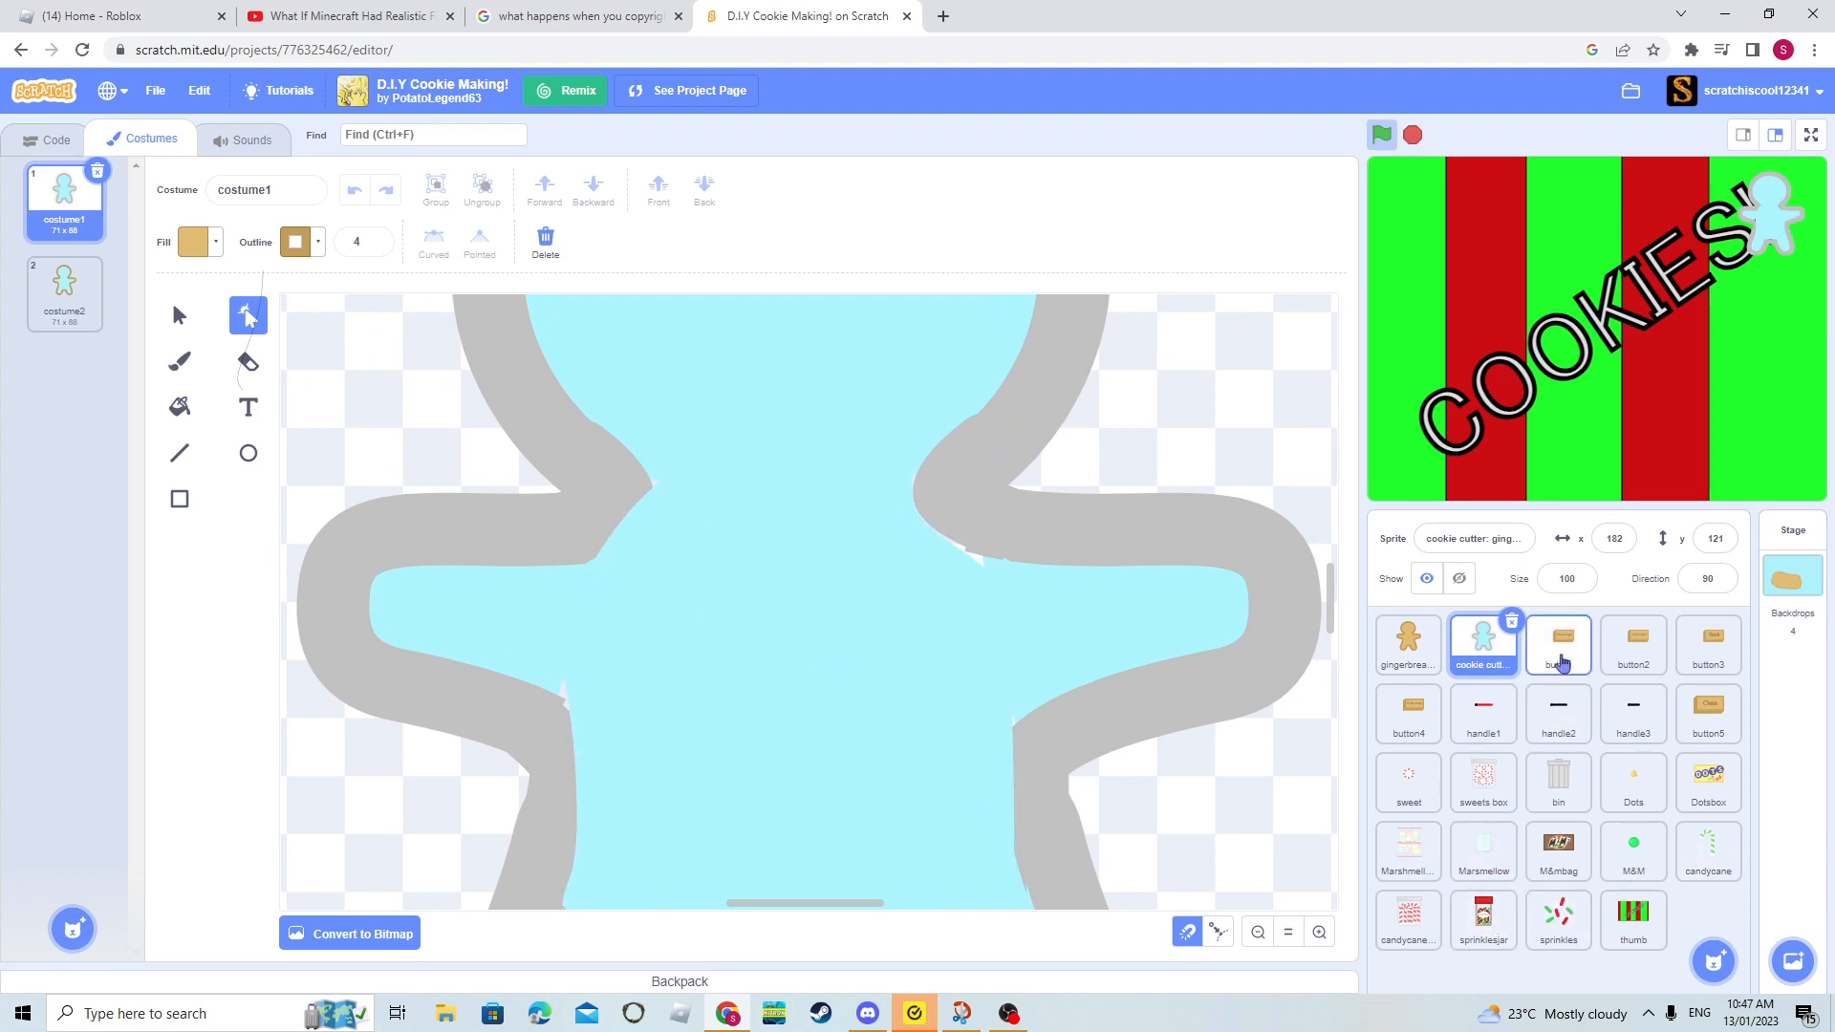
- Look through the button, button2 and handle1 sprites' costumes, checking the black circle at the end of the red handle
click(1563, 639)
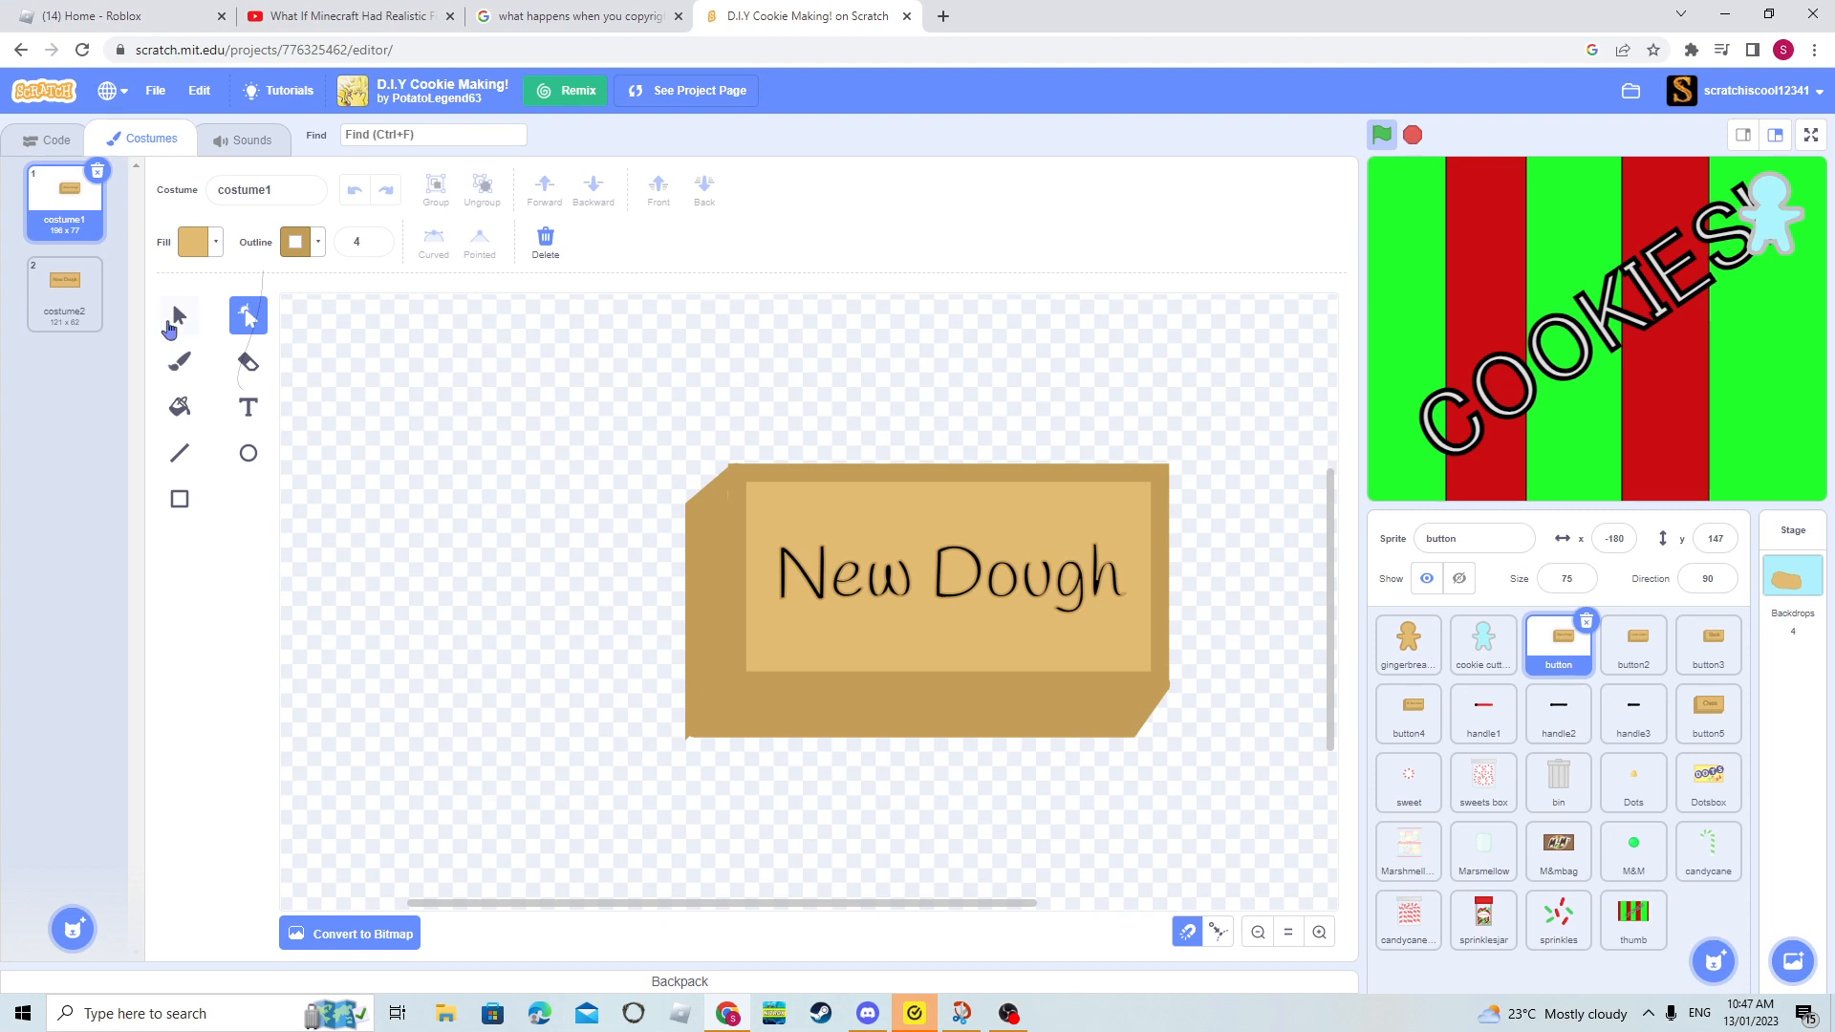
click(992, 617)
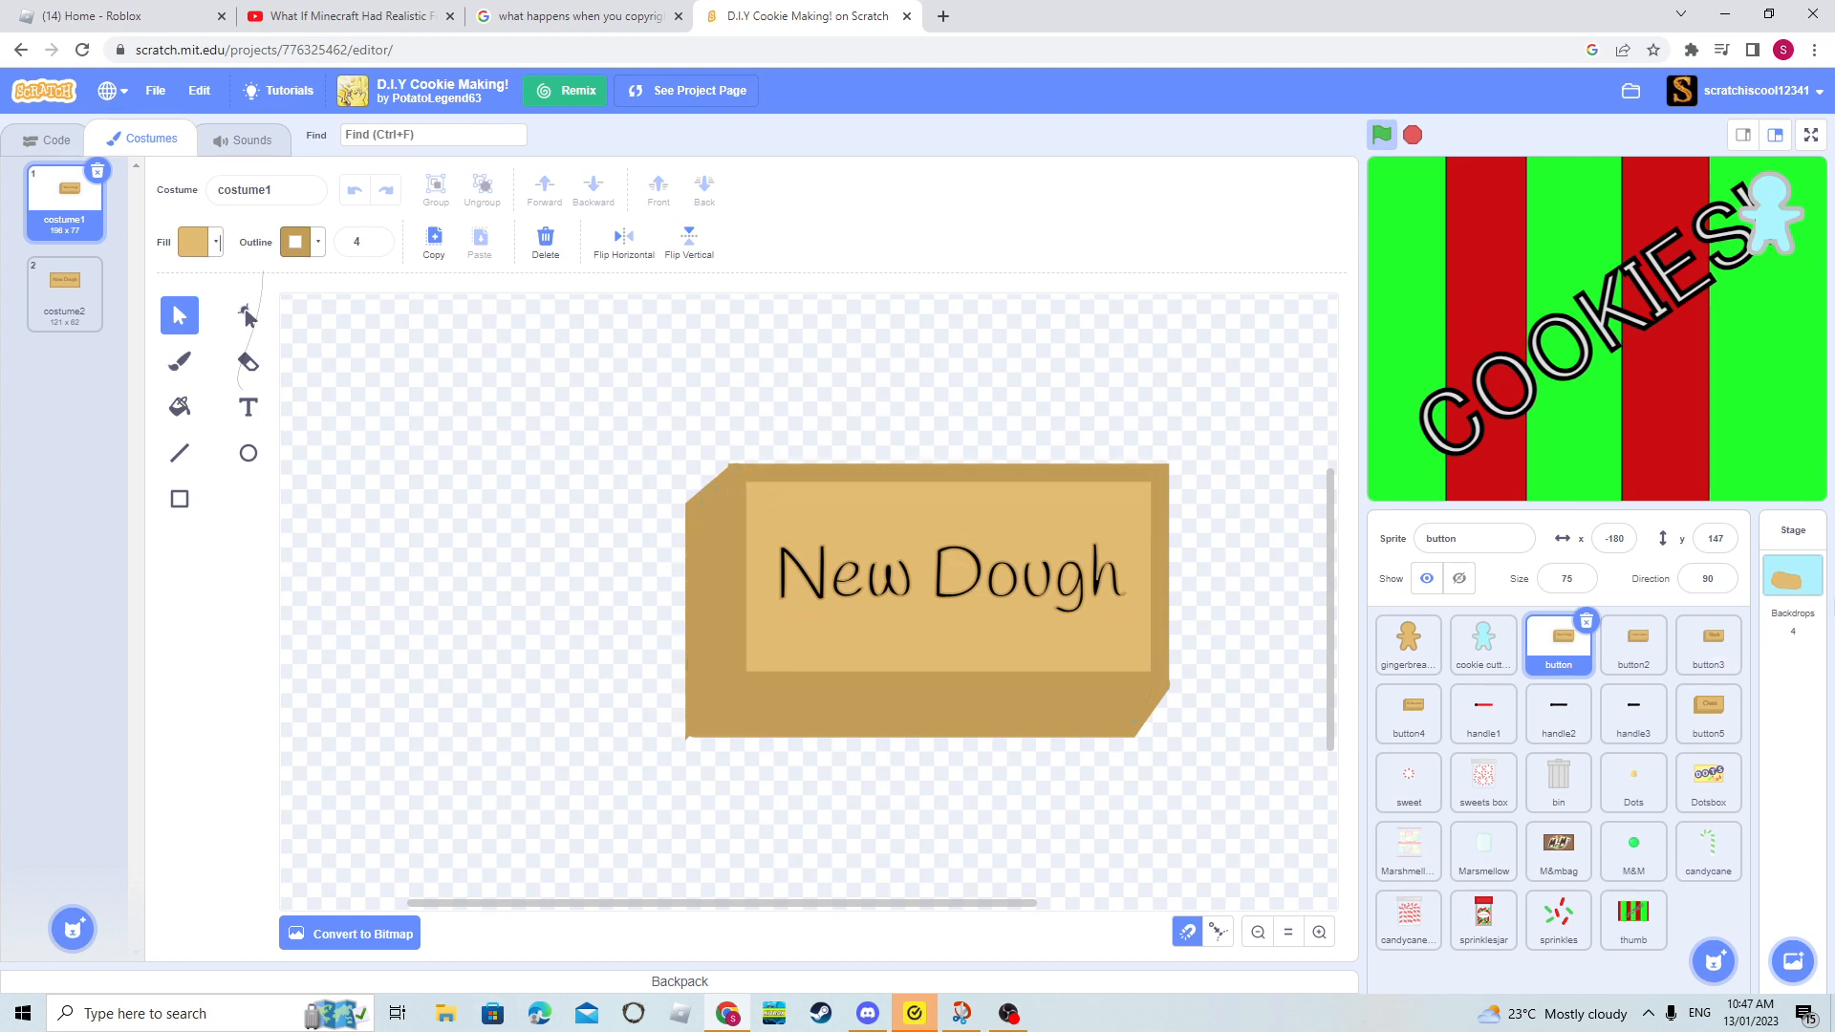
click(1632, 650)
click(1455, 712)
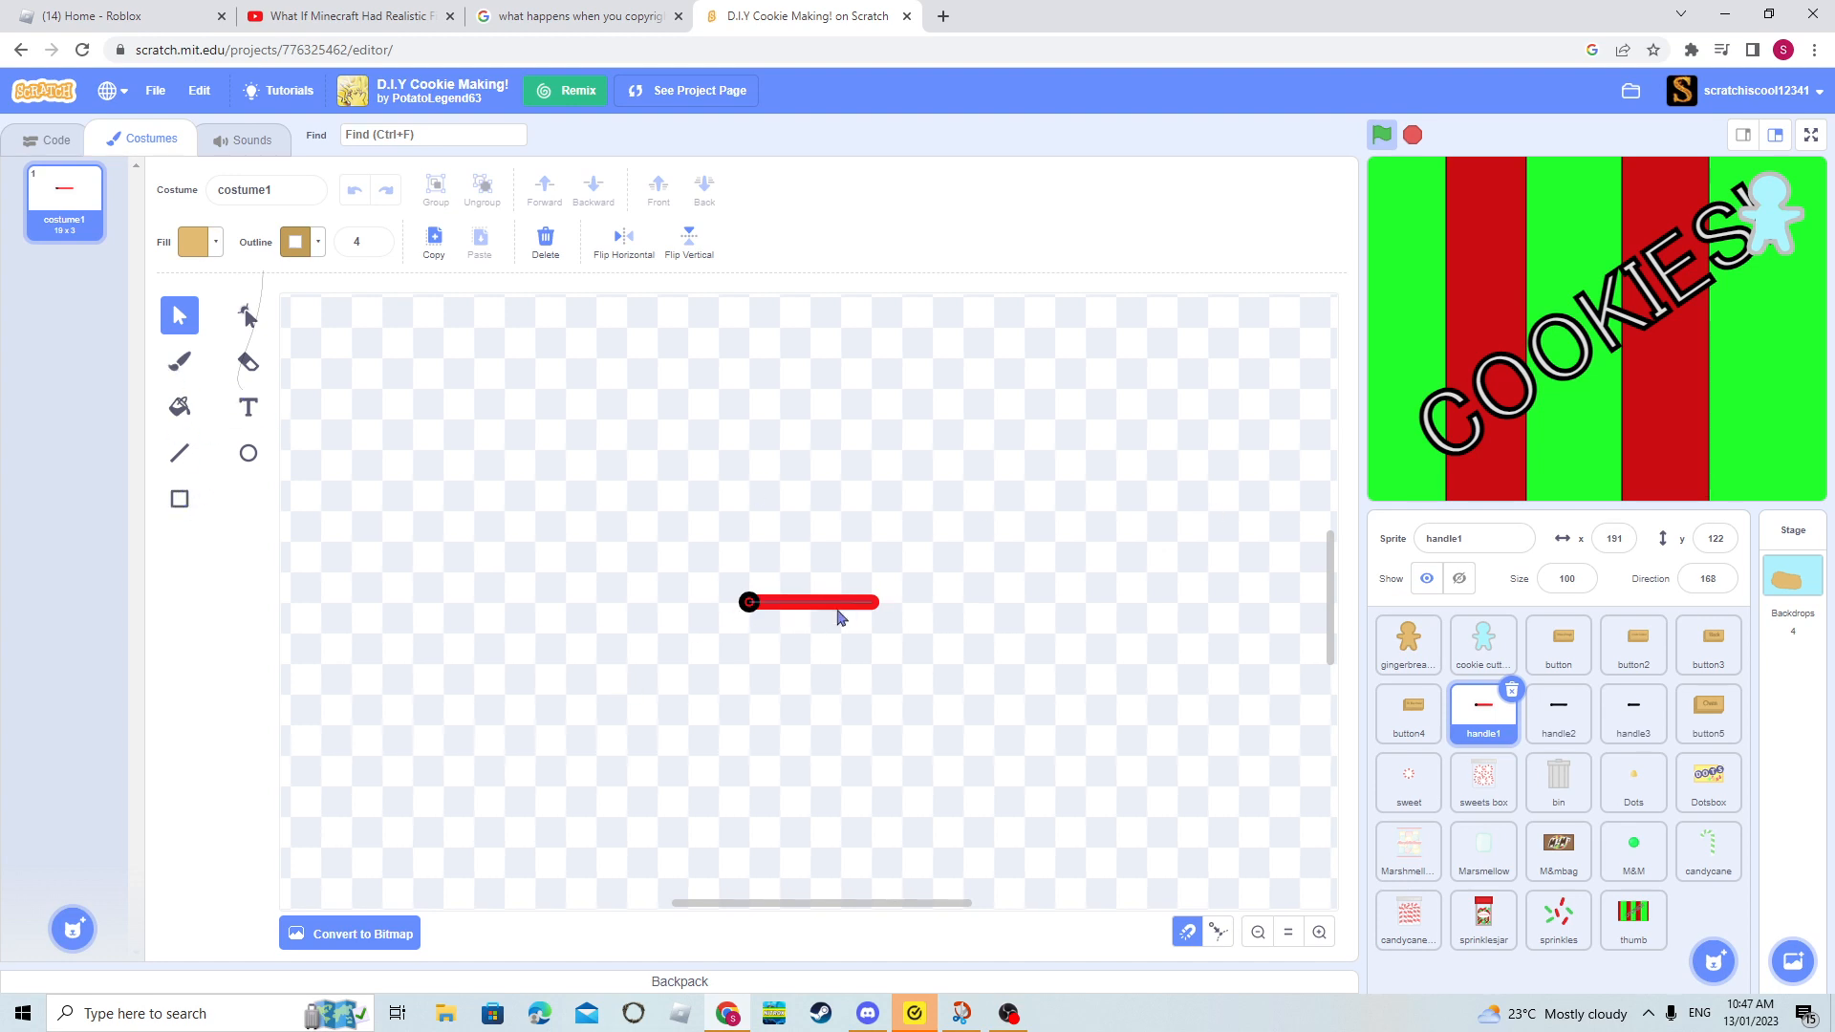
click(746, 608)
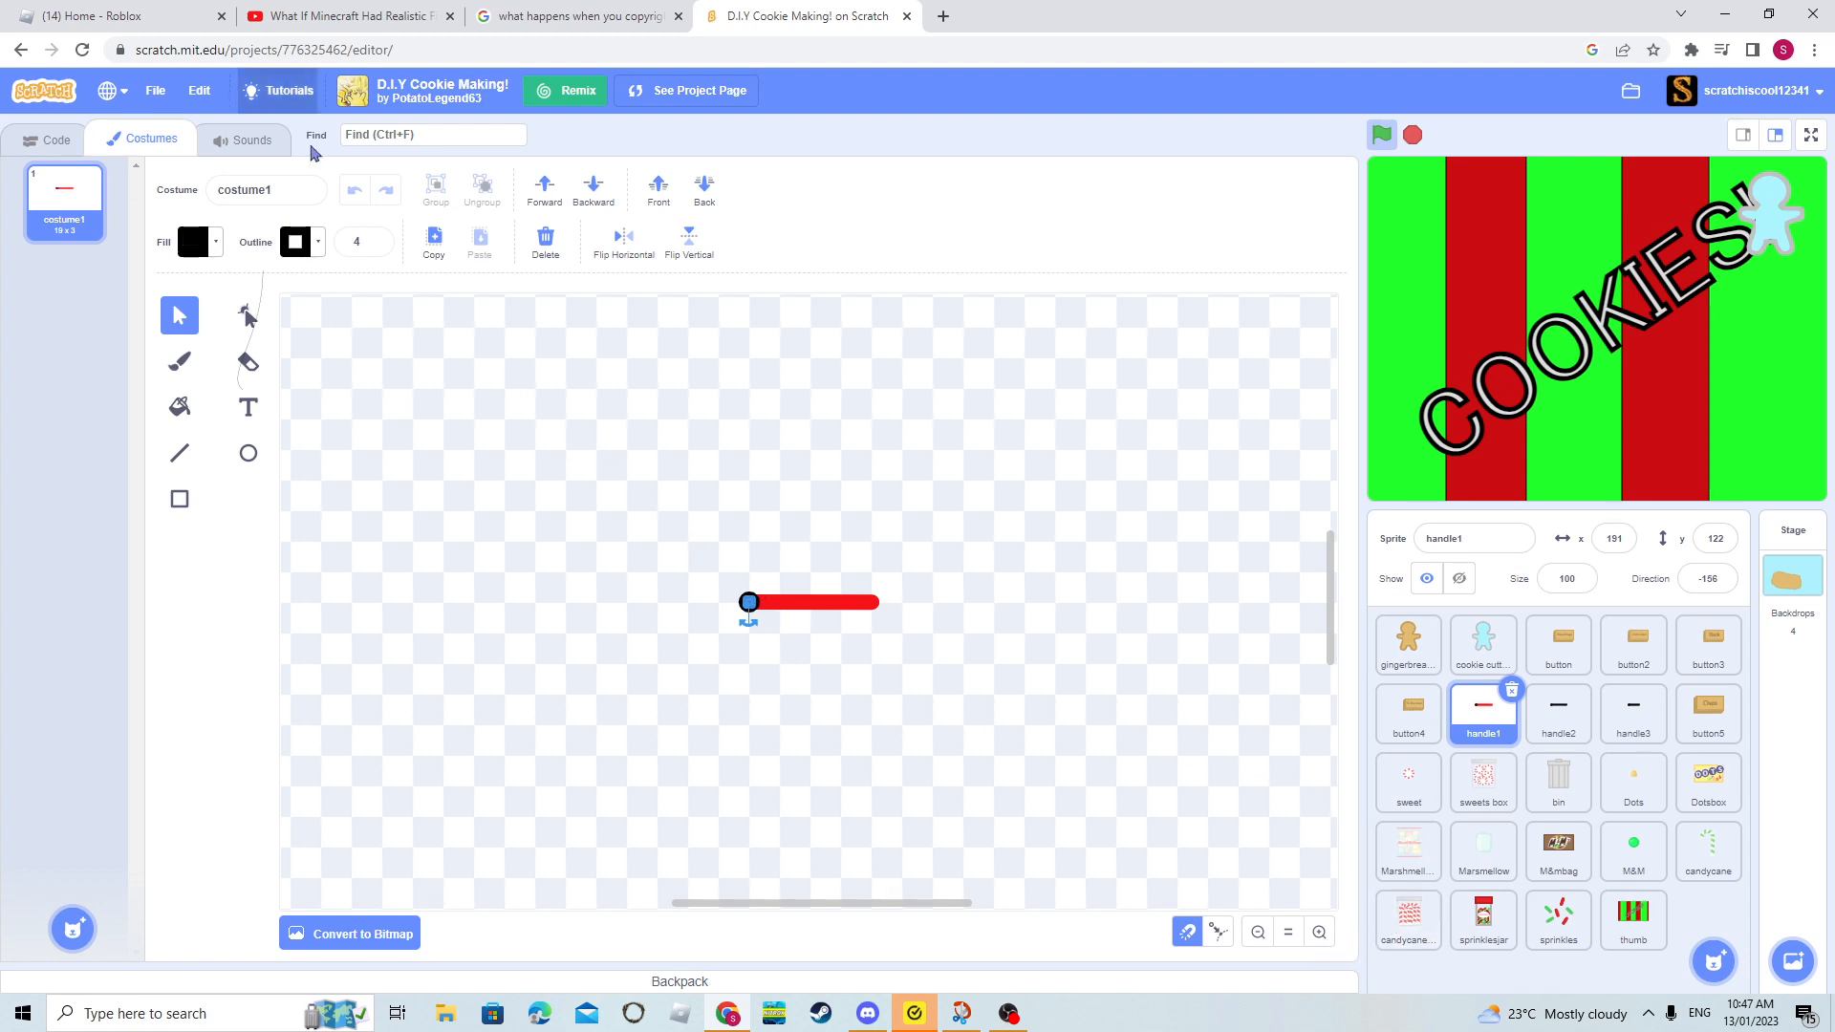
click(1039, 792)
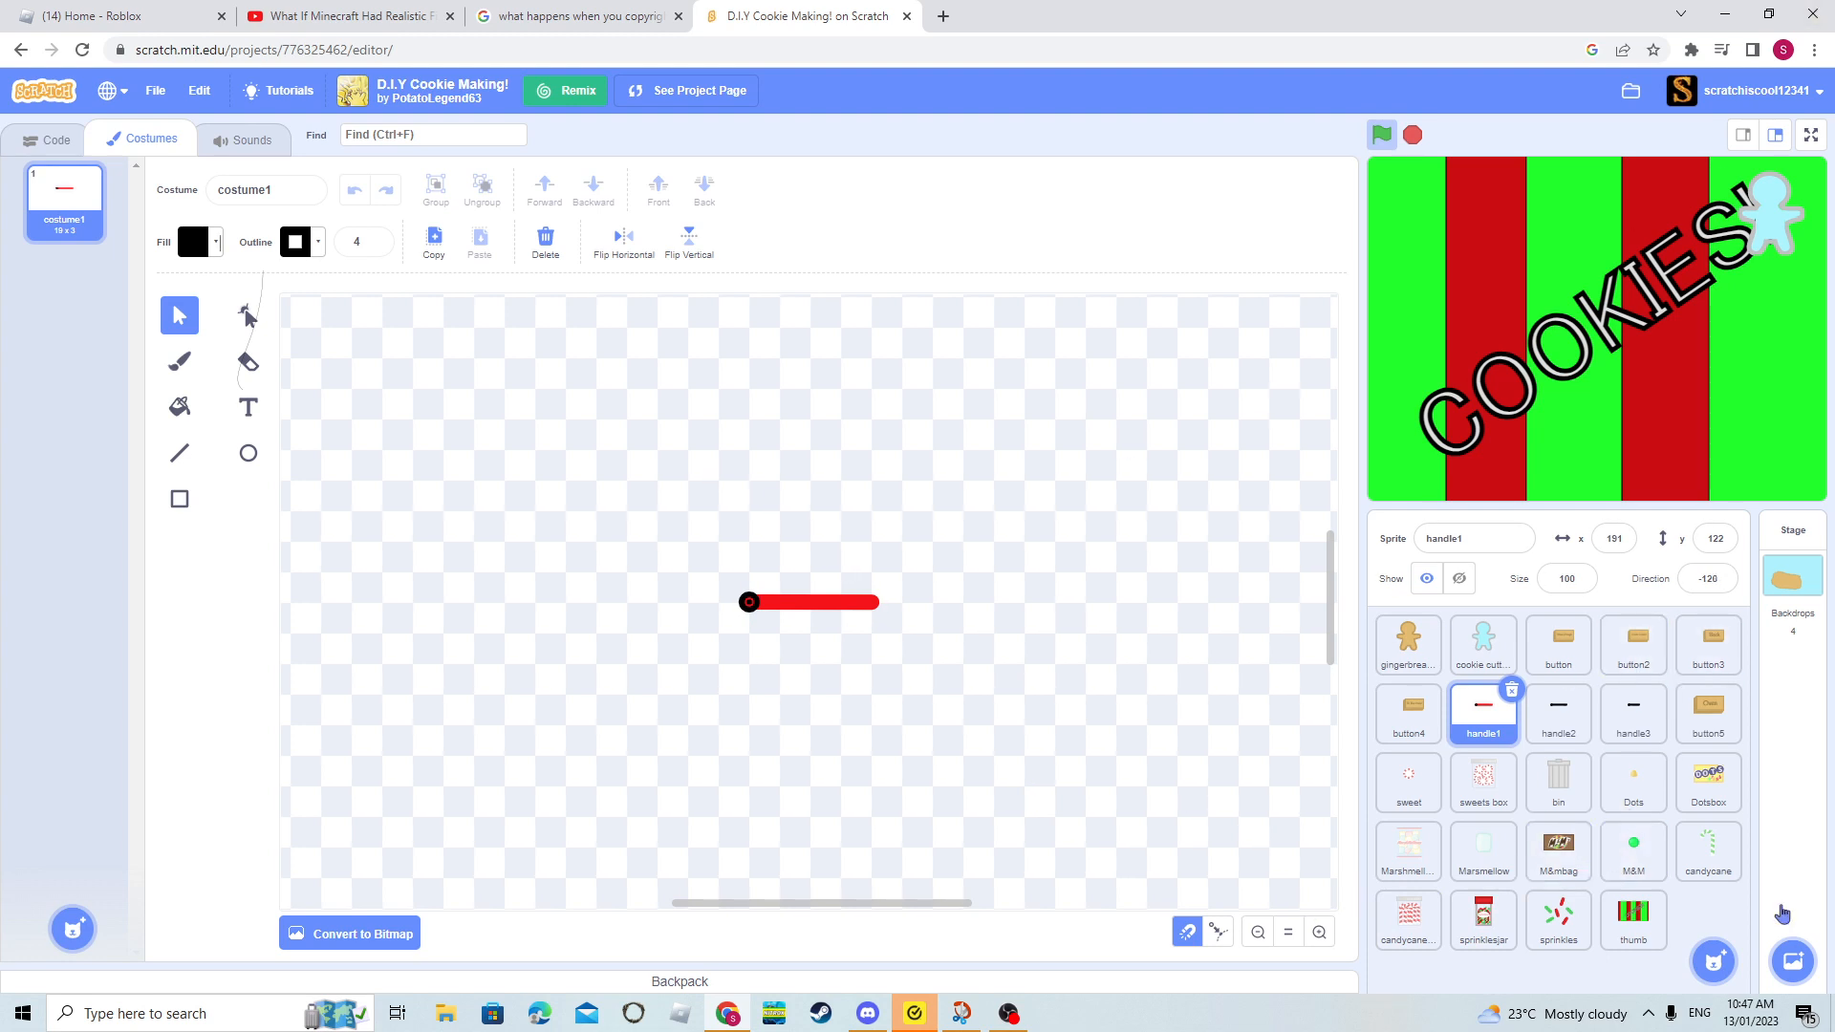
- Inspect the bin sprite's costume1, costume2 and code, and leave the project for the Scratch homepage without saving
click(1568, 774)
click(828, 614)
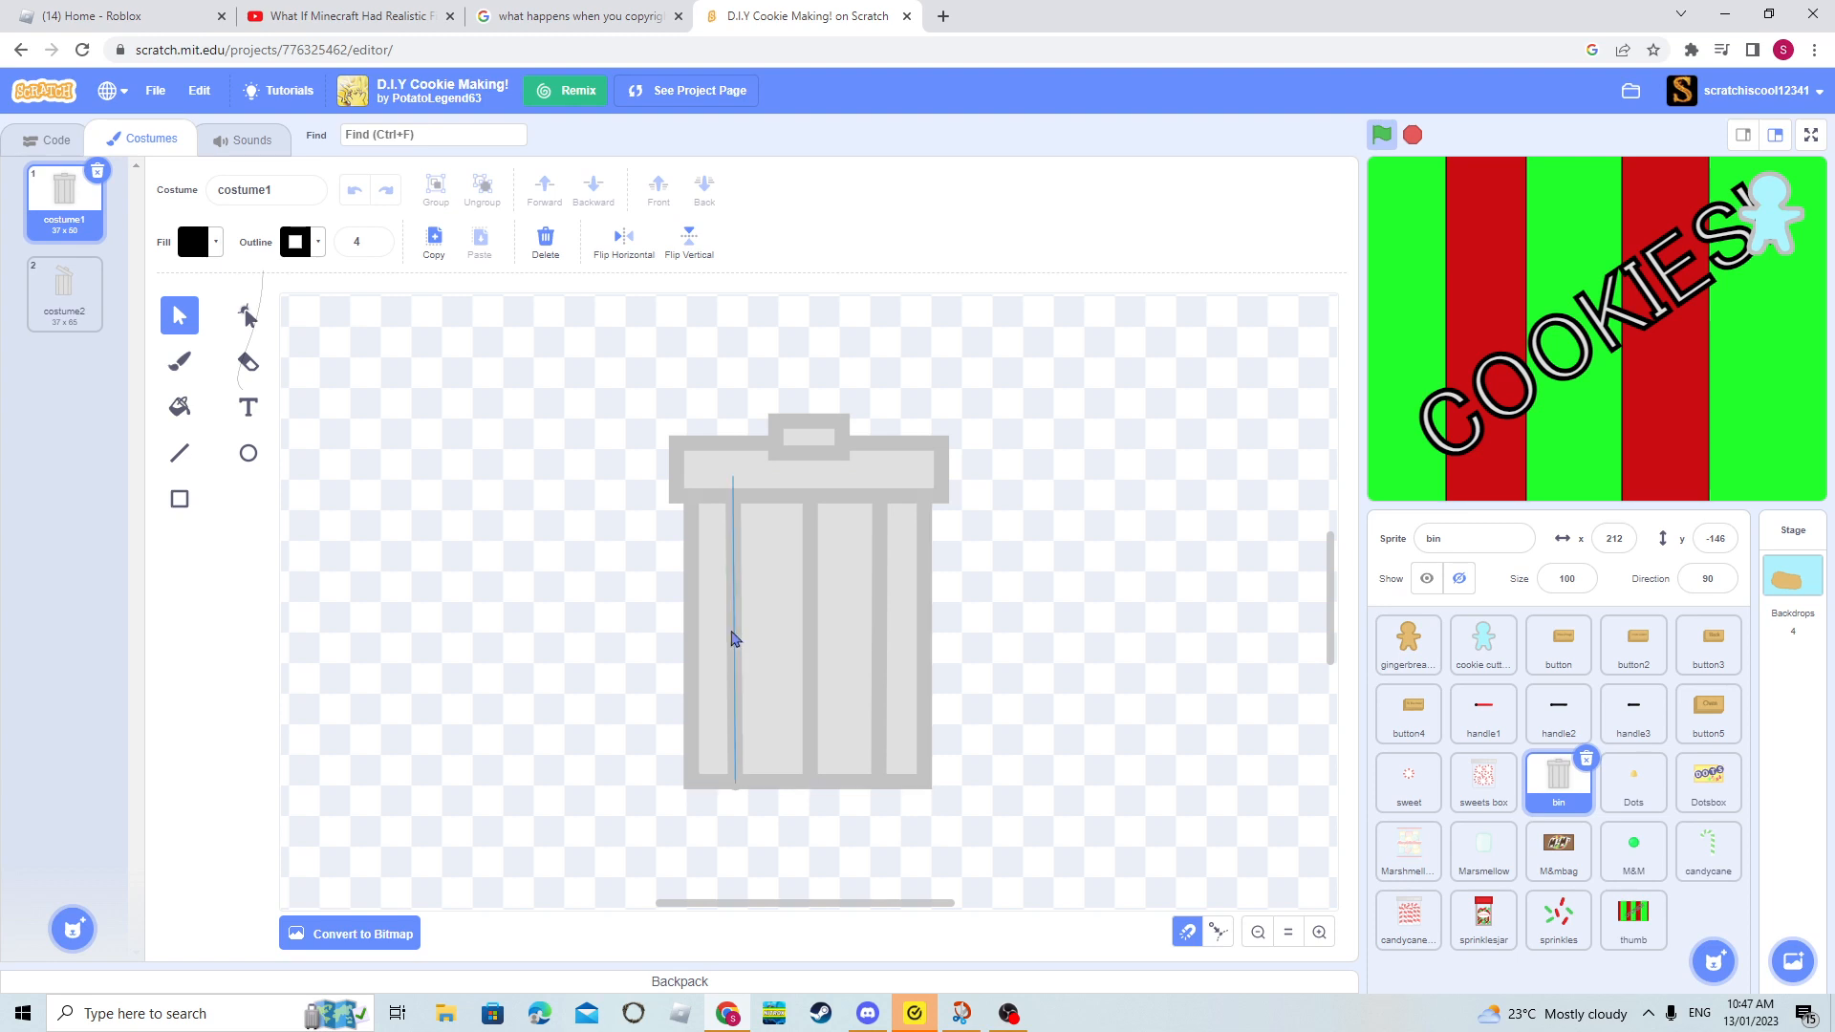
click(58, 320)
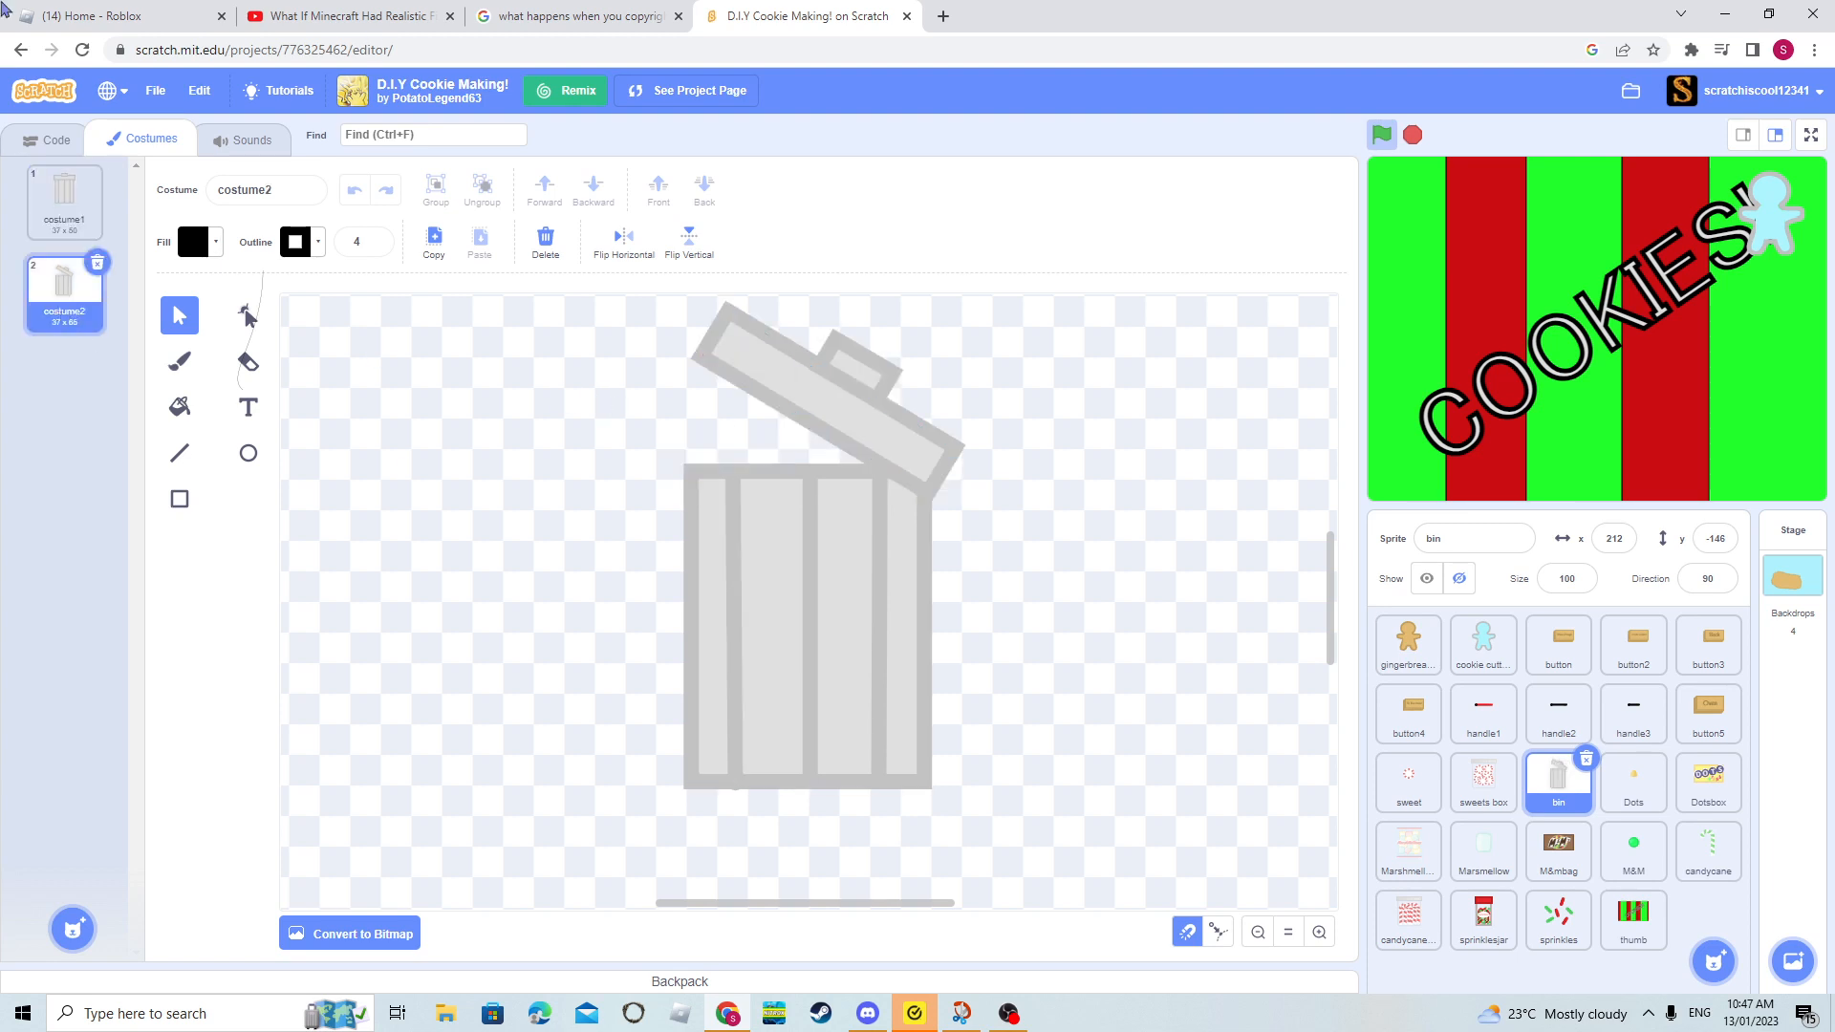
click(14, 141)
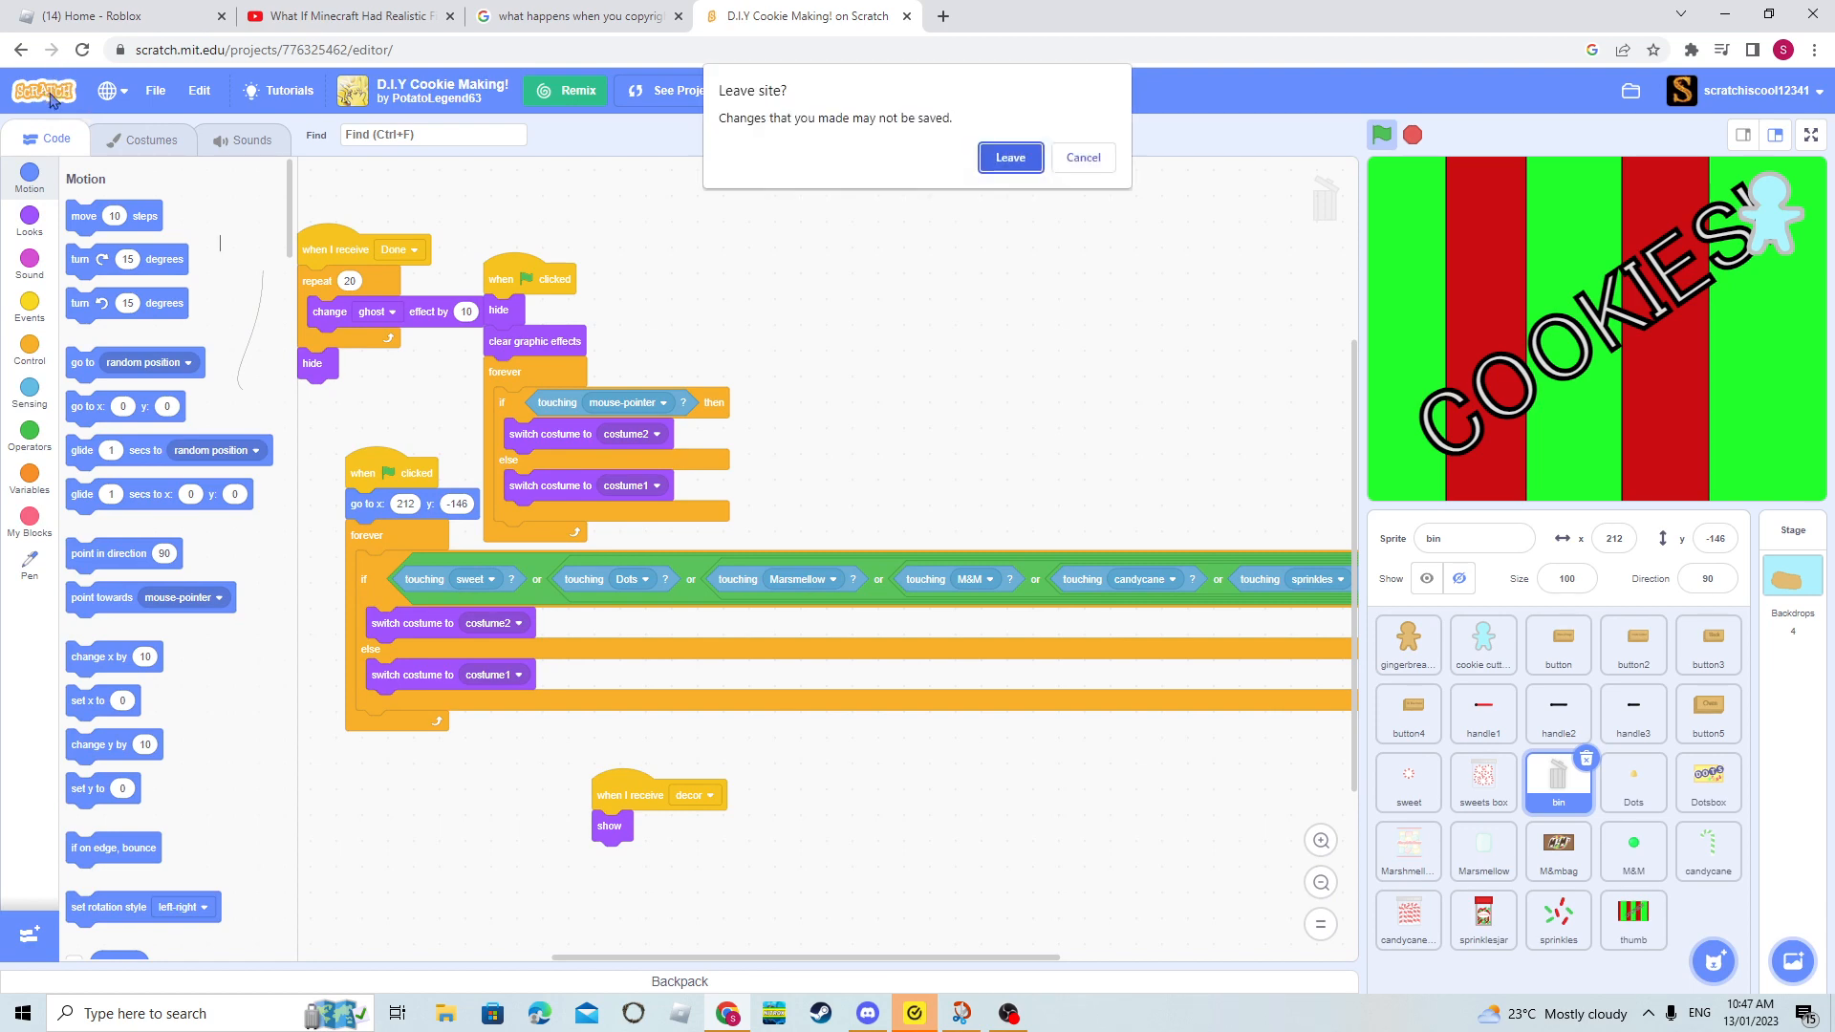
click(45, 92)
click(1010, 158)
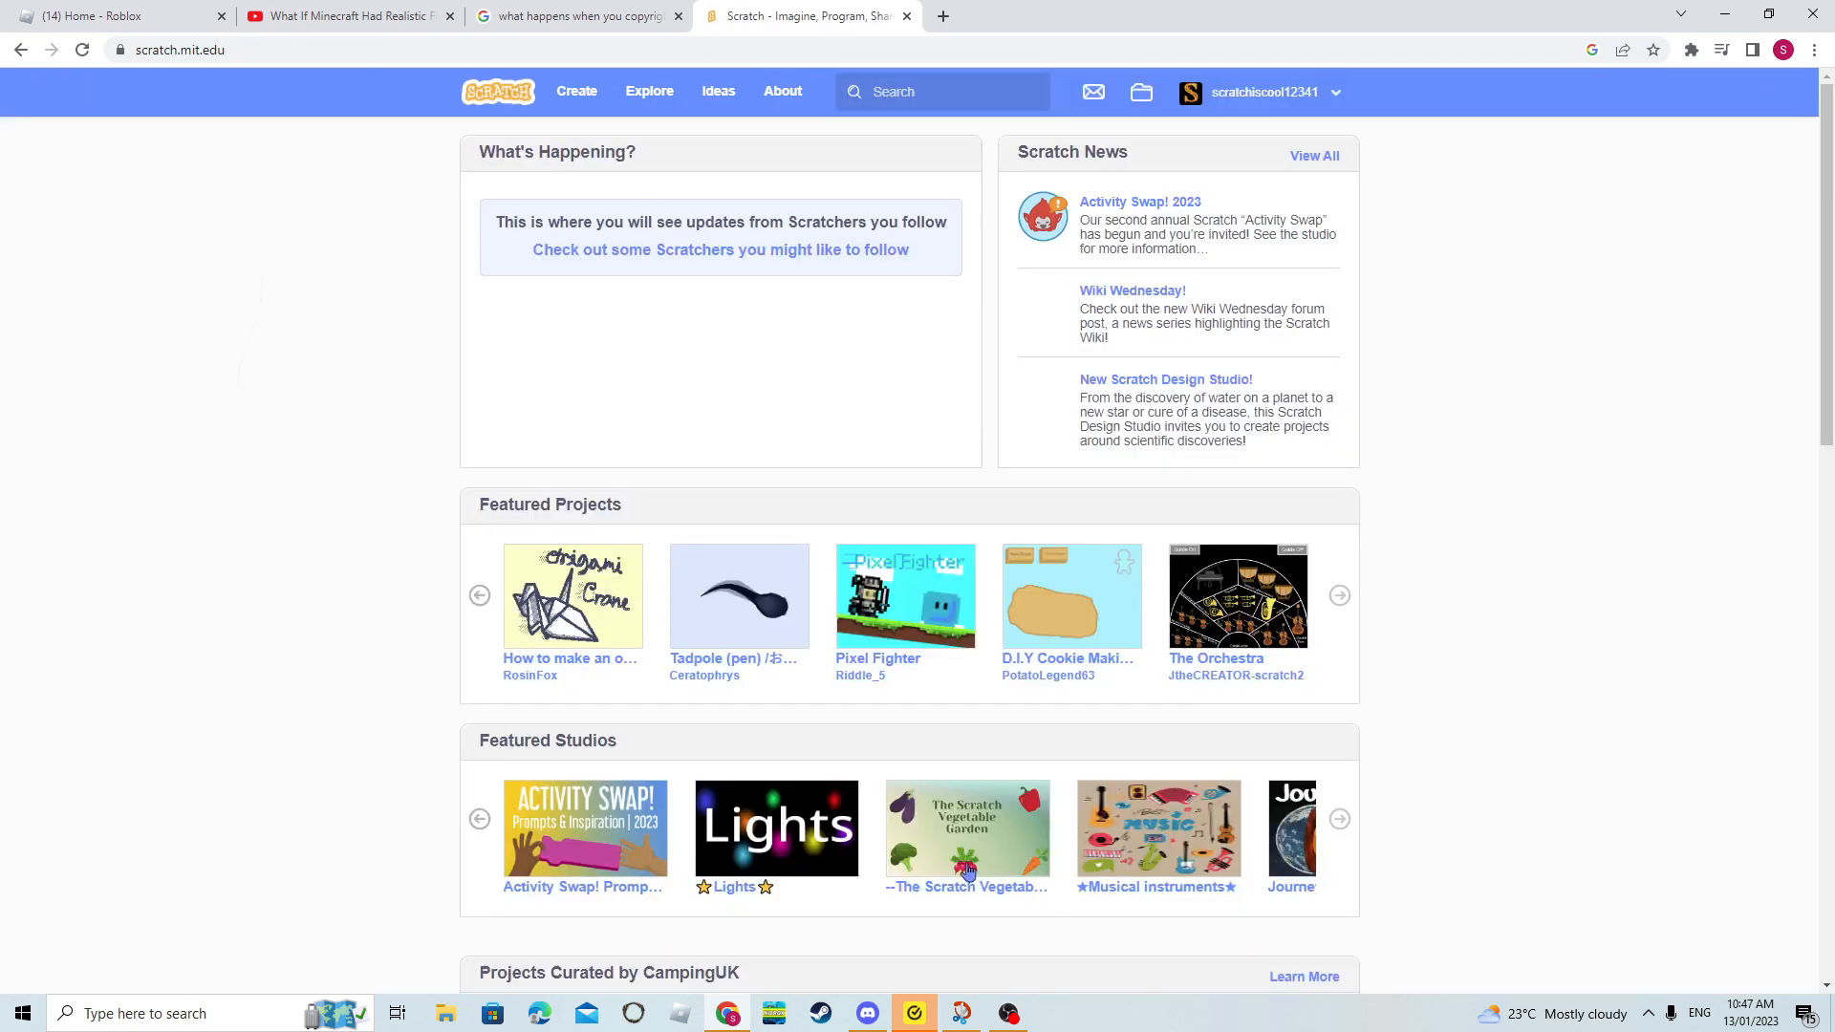